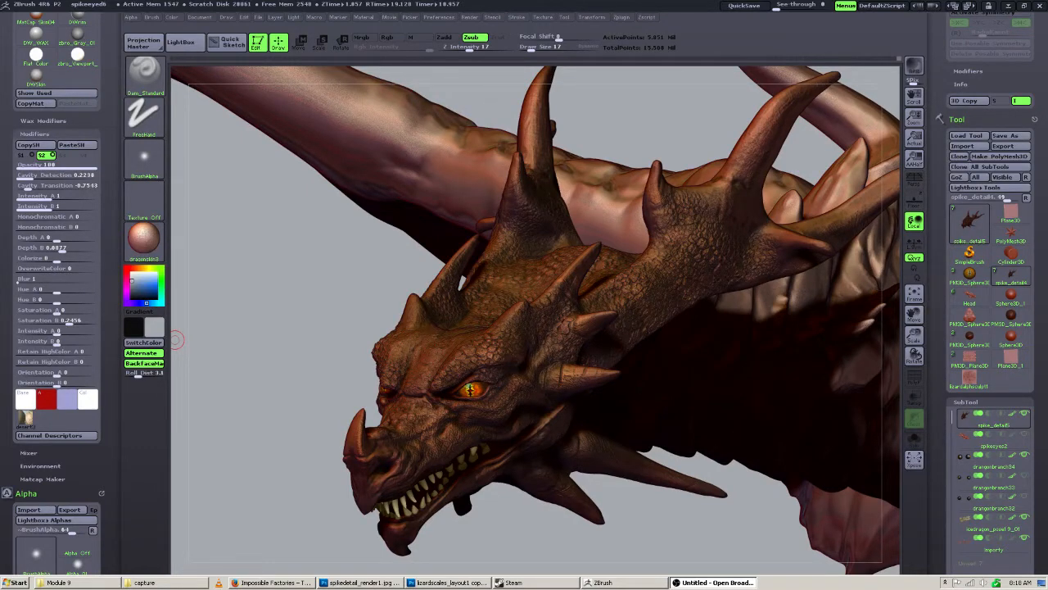
# Change the dragon's material to MatCap Gray.
pyautogui.moveTo(233, 409); pyautogui.dragTo(254, 479)
pyautogui.moveTo(721, 443); pyautogui.dragTo(806, 402)
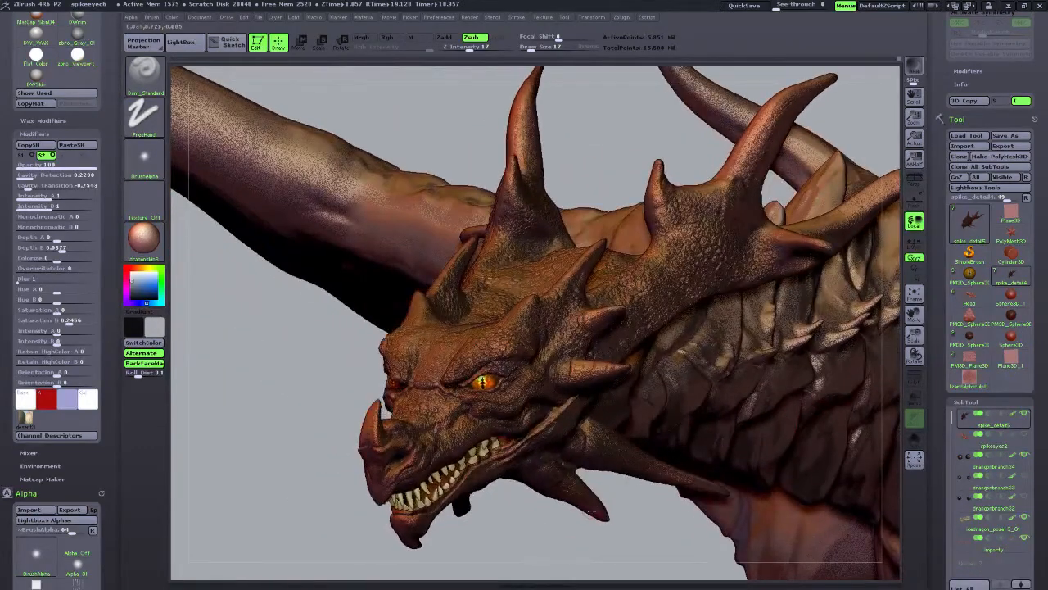
pyautogui.moveTo(538, 546); pyautogui.dragTo(562, 510)
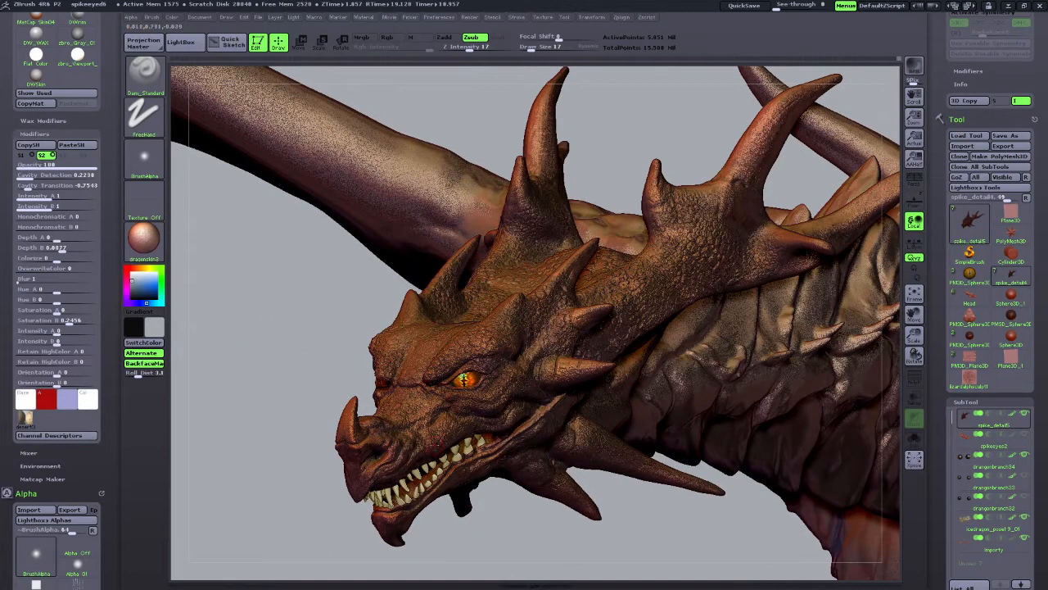
pyautogui.click(143, 237)
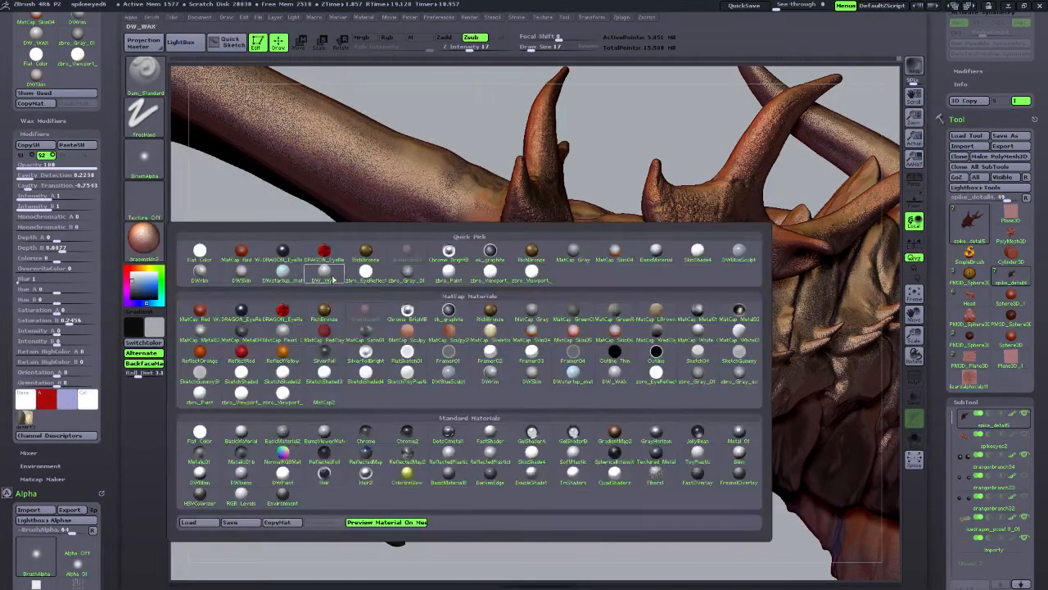
pyautogui.click(531, 316)
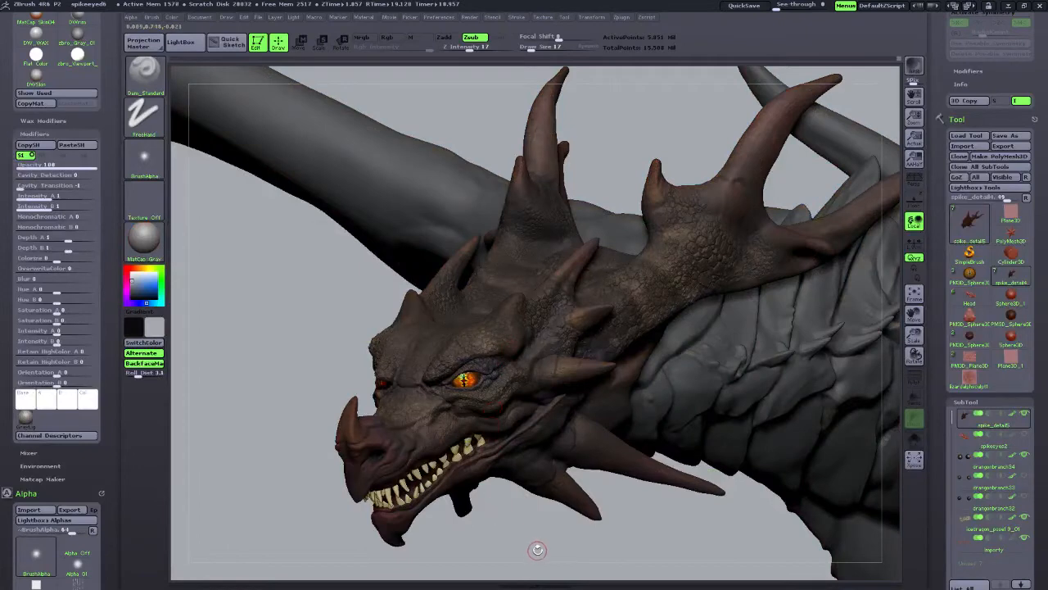
# Hide the Importy subtool containing the dragon's body, leaving only the head parts visible.
pyautogui.moveTo(537, 550); pyautogui.dragTo(526, 537)
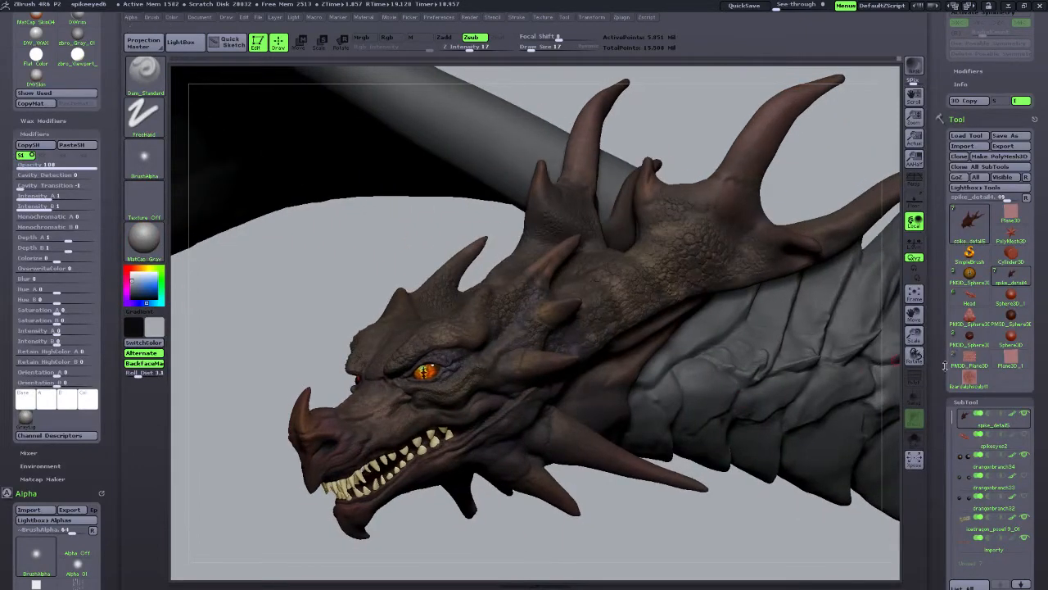
pyautogui.moveTo(636, 553); pyautogui.dragTo(631, 554)
pyautogui.scroll(-3, 942, 434)
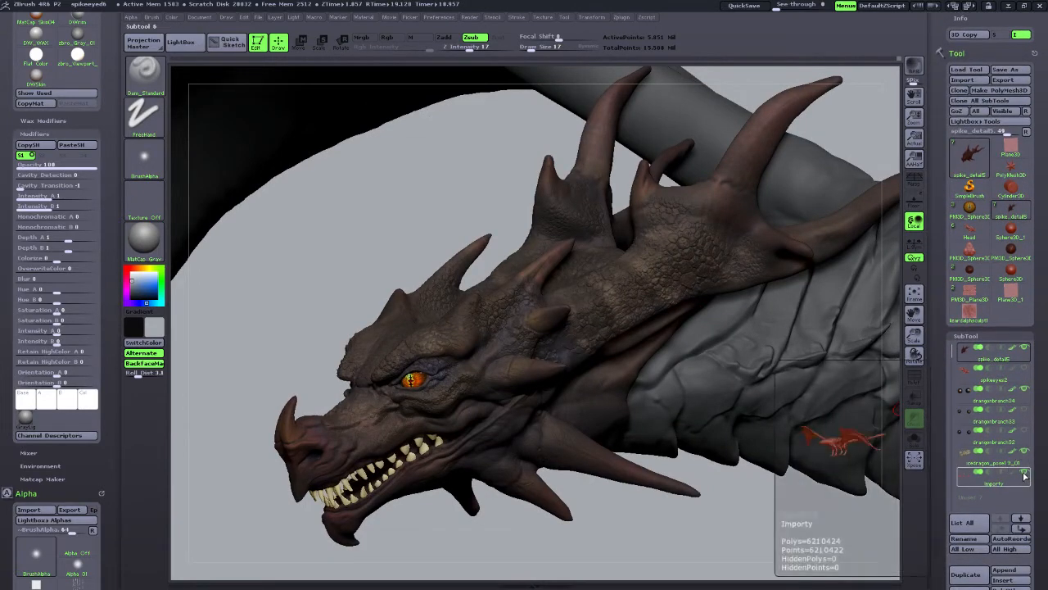
pyautogui.click(1024, 473)
pyautogui.moveTo(662, 543); pyautogui.dragTo(732, 424)
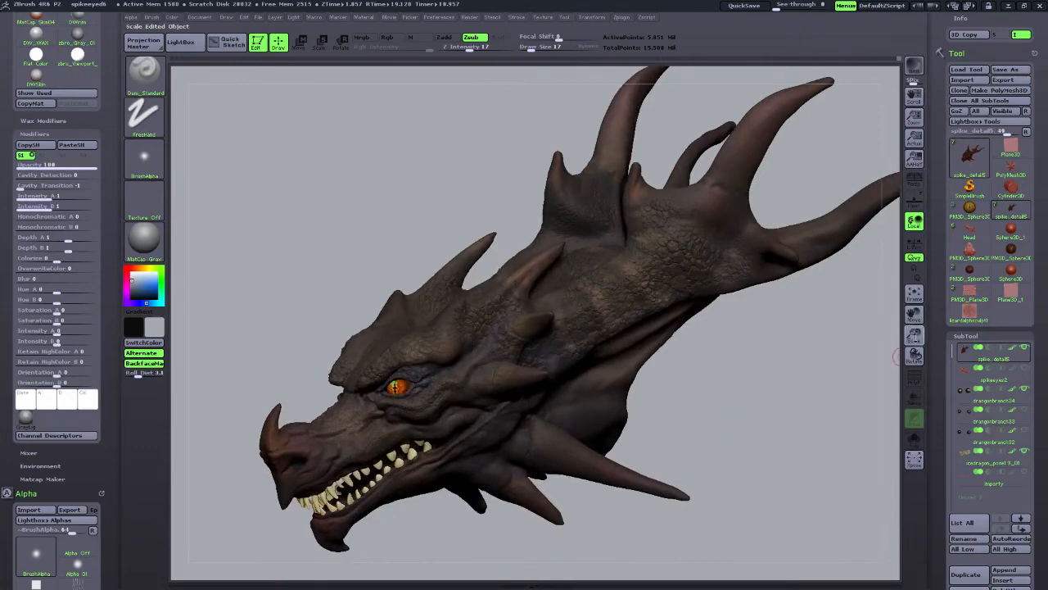
# Examine the painted scales, eyes, horns and jaw of the dragon's head from both sides, close up and as a whole.
pyautogui.moveTo(913, 334); pyautogui.dragTo(946, 401)
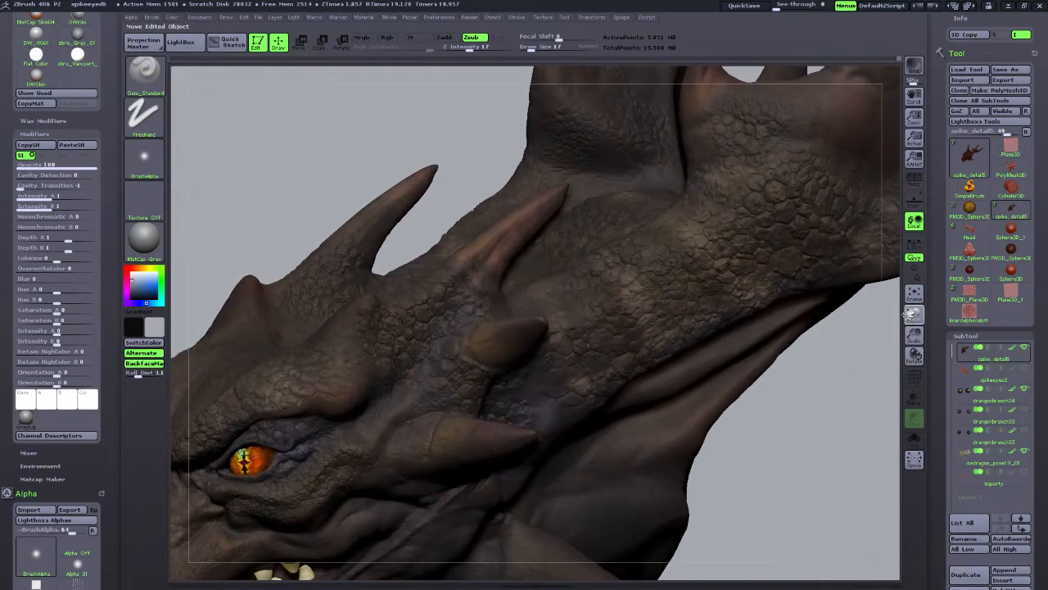
pyautogui.moveTo(912, 314); pyautogui.dragTo(988, 253)
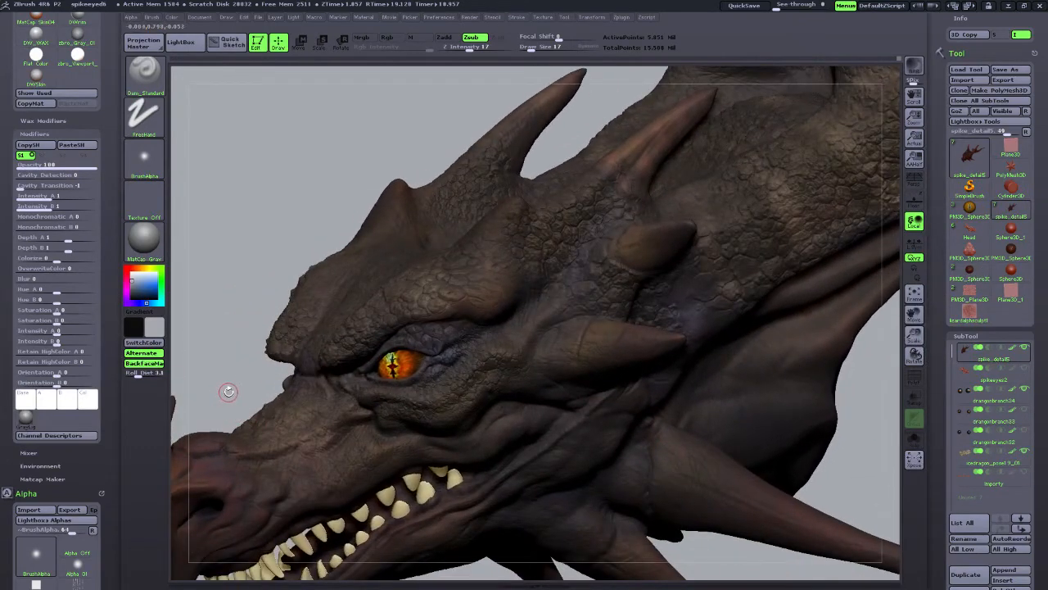
pyautogui.moveTo(228, 392)
pyautogui.mouseDown()
pyautogui.moveTo(244, 394)
pyautogui.moveTo(235, 395)
pyautogui.mouseUp()
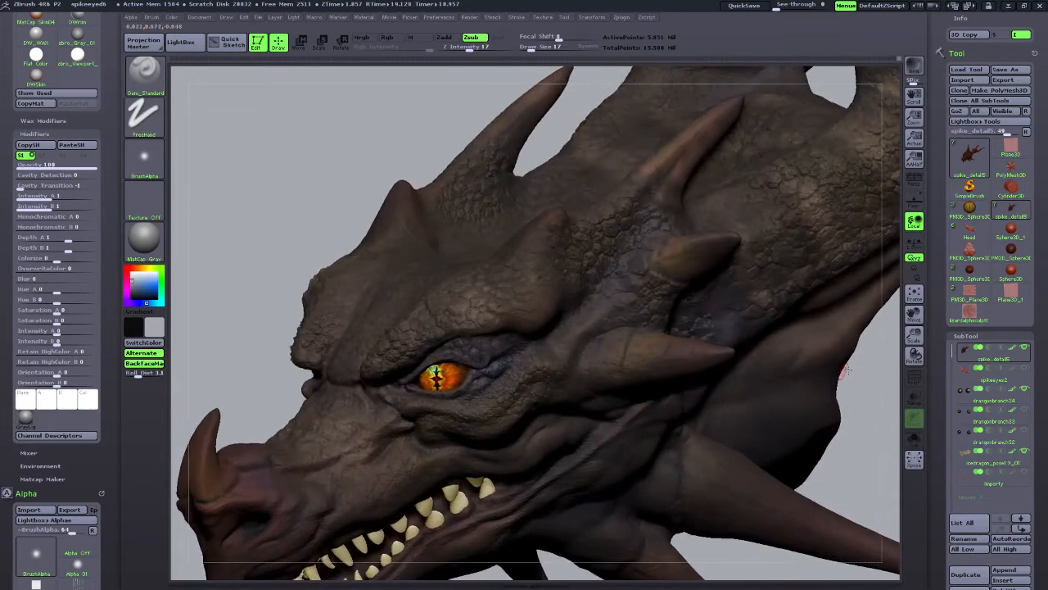
pyautogui.moveTo(914, 352); pyautogui.dragTo(711, 512)
pyautogui.moveTo(914, 313); pyautogui.dragTo(765, 379)
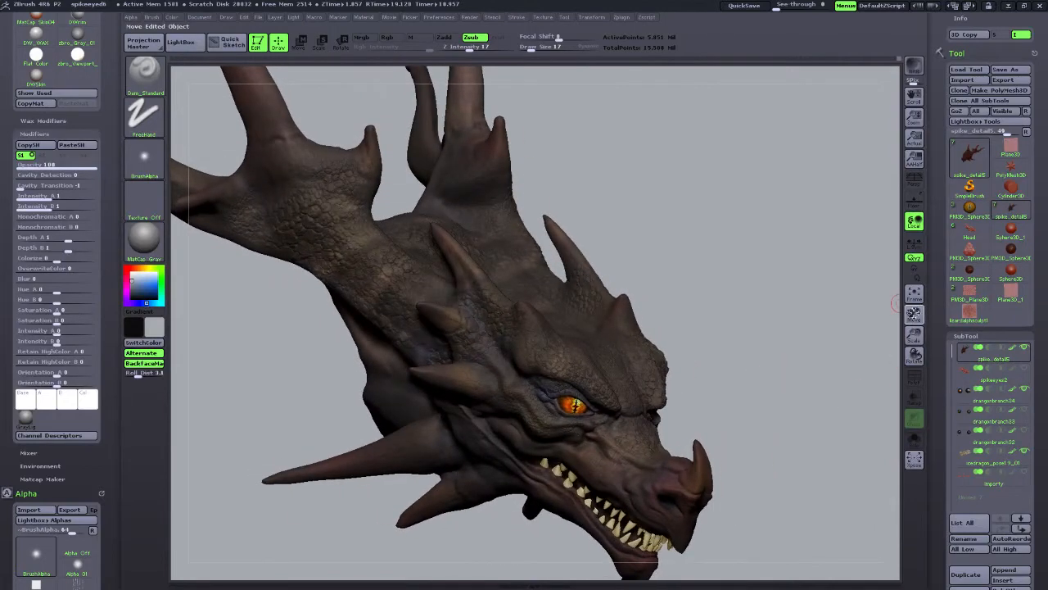
pyautogui.moveTo(914, 313); pyautogui.dragTo(846, 348)
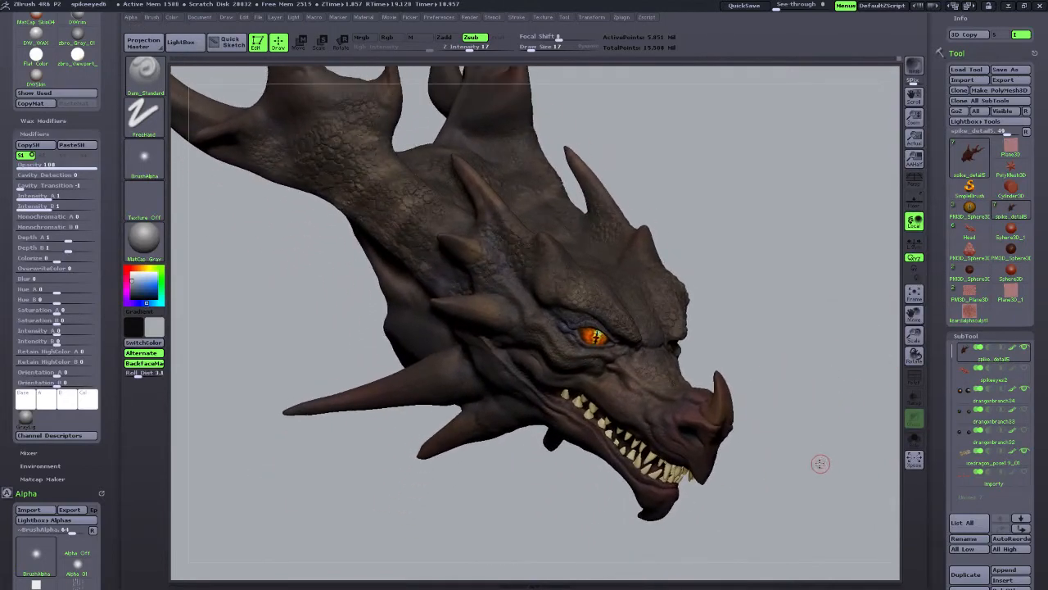
pyautogui.moveTo(820, 464)
pyautogui.mouseDown()
pyautogui.moveTo(810, 461)
pyautogui.moveTo(836, 471)
pyautogui.mouseUp()
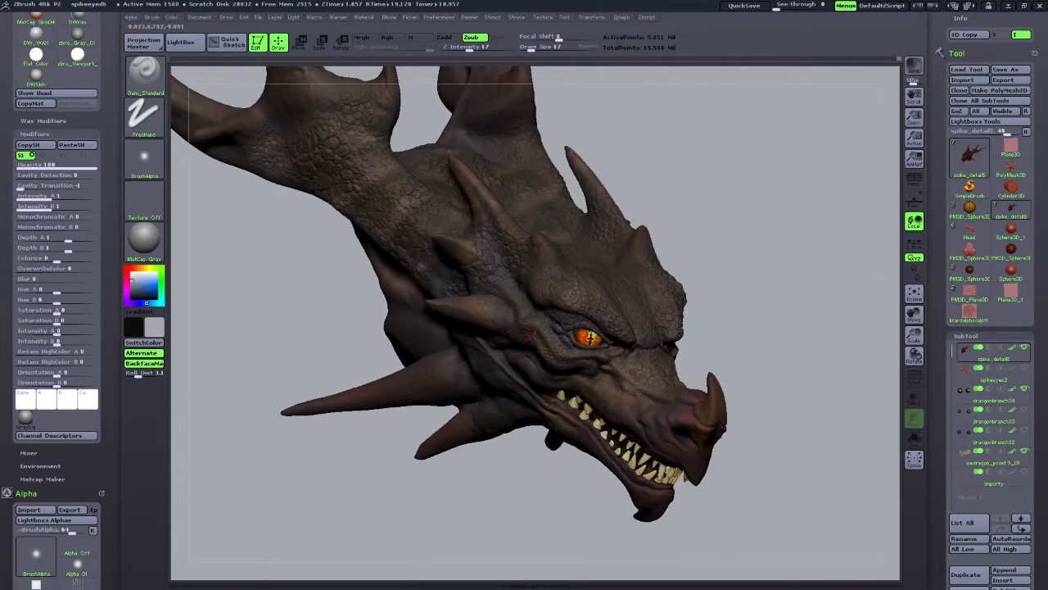
pyautogui.moveTo(914, 339); pyautogui.dragTo(922, 360)
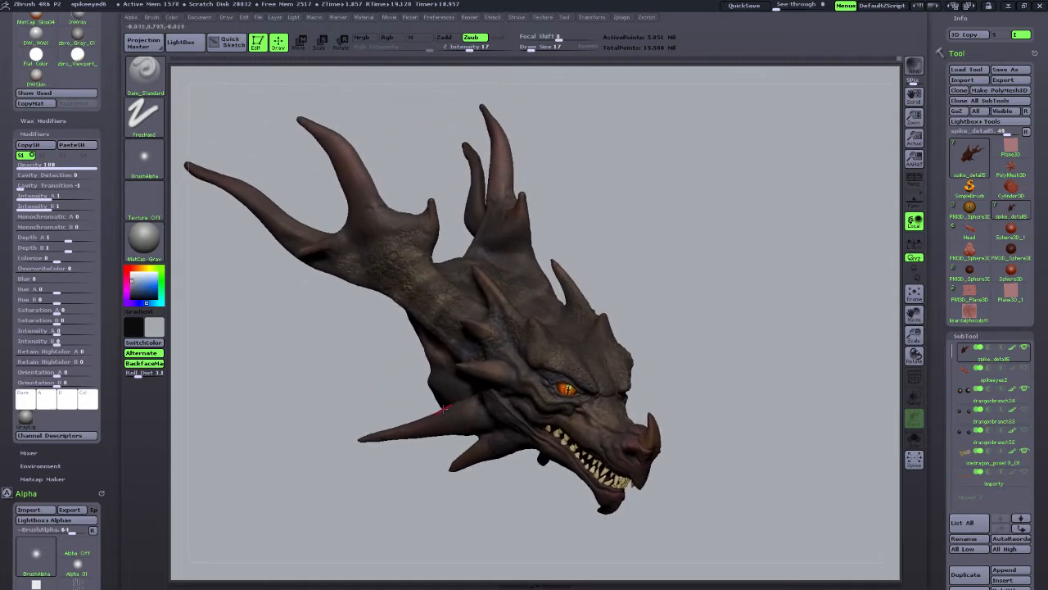
pyautogui.moveTo(258, 123); pyautogui.dragTo(349, 172)
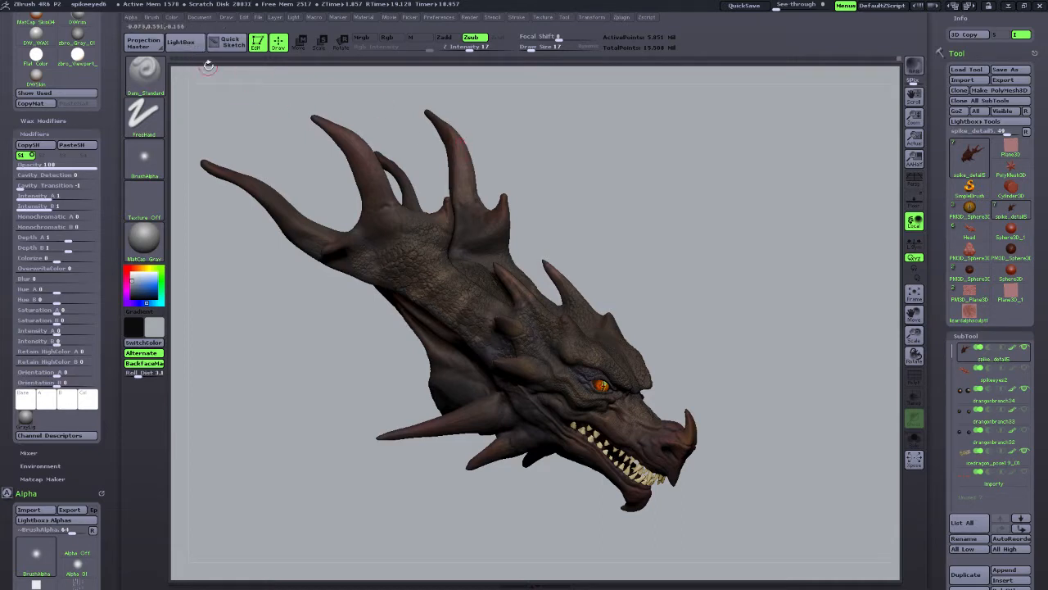
# Set the current color to a very dark brown with an orange-red hue.
pyautogui.click(172, 18)
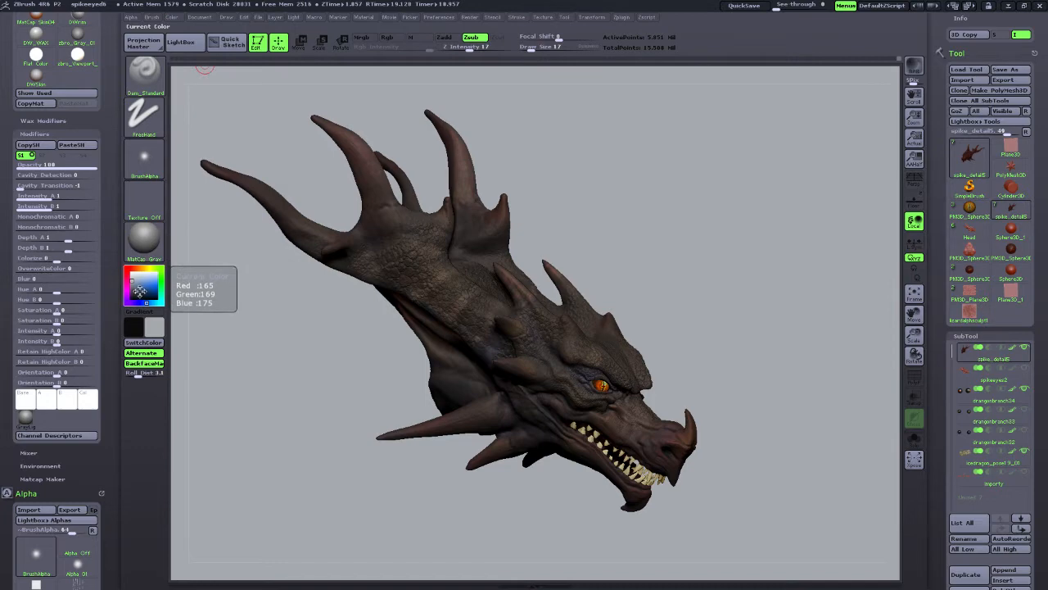
pyautogui.click(135, 267)
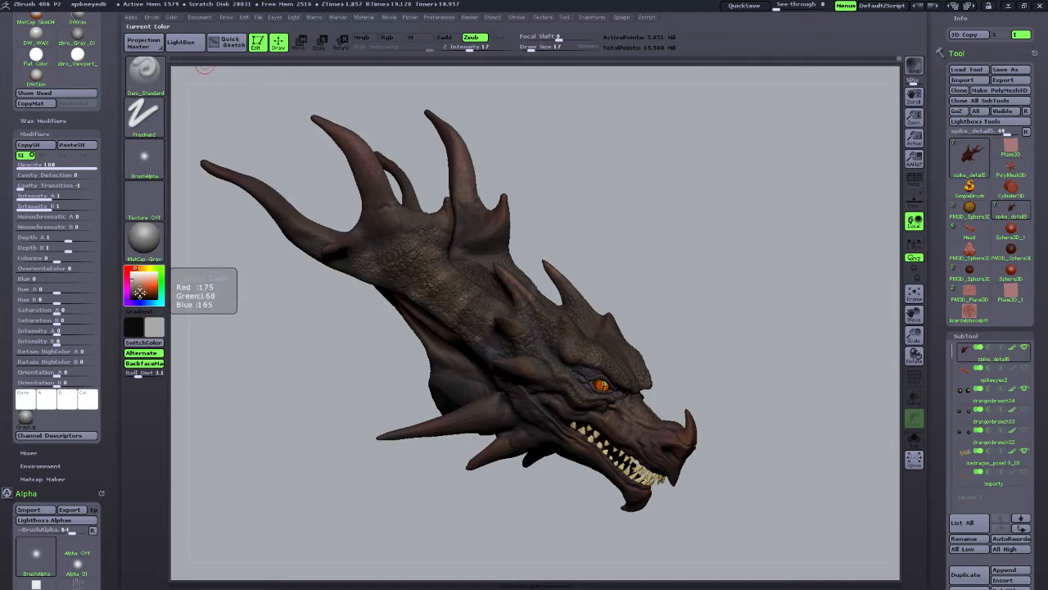
pyautogui.moveTo(149, 291); pyautogui.dragTo(138, 295)
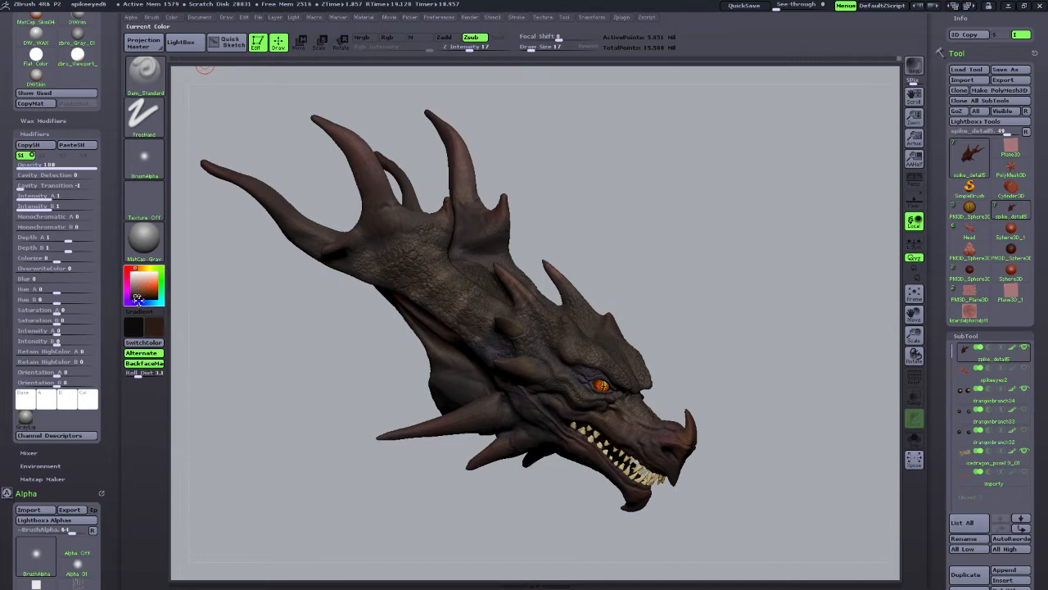
pyautogui.moveTo(257, 328); pyautogui.dragTo(308, 357)
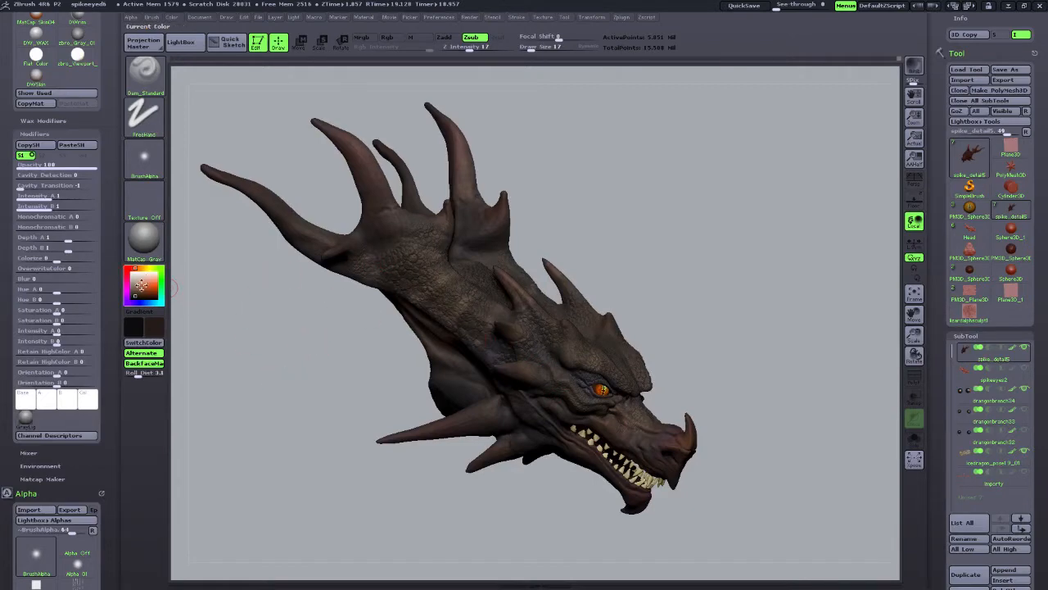
# Try dark purple and blue shades for the current color, ending on a very dark violet.
pyautogui.moveTo(298, 340); pyautogui.dragTo(254, 343)
pyautogui.moveTo(635, 396); pyautogui.dragTo(622, 388)
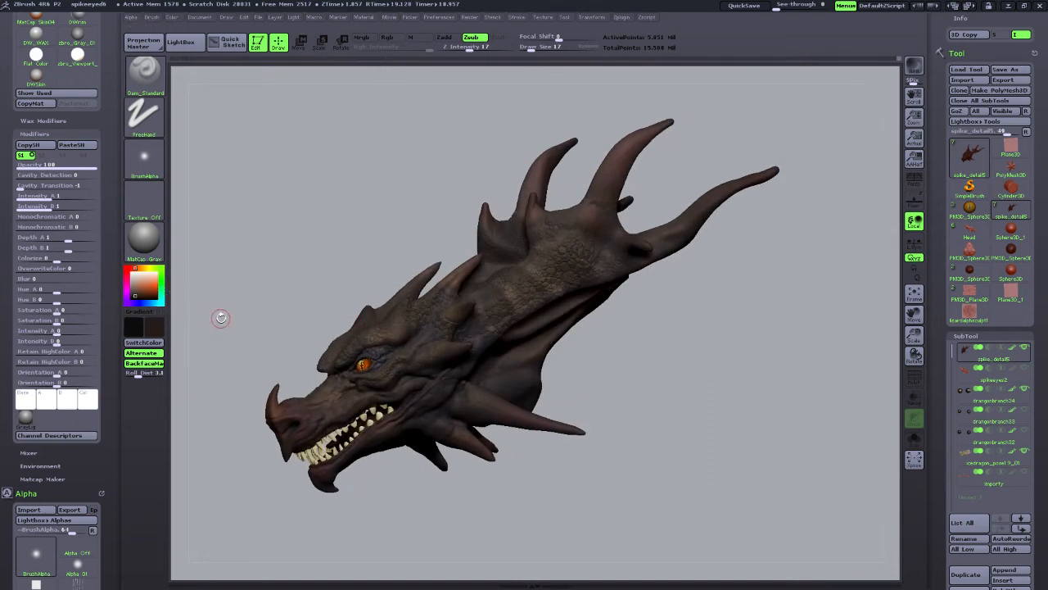
pyautogui.moveTo(222, 319)
pyautogui.mouseDown()
pyautogui.moveTo(269, 342)
pyautogui.moveTo(222, 312)
pyautogui.mouseUp()
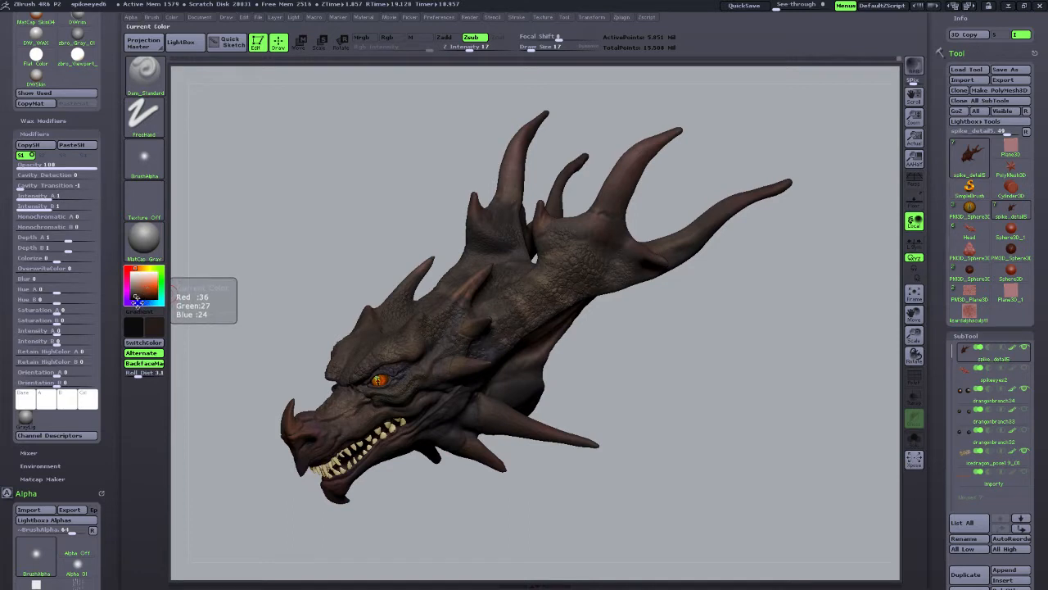
pyautogui.click(135, 302)
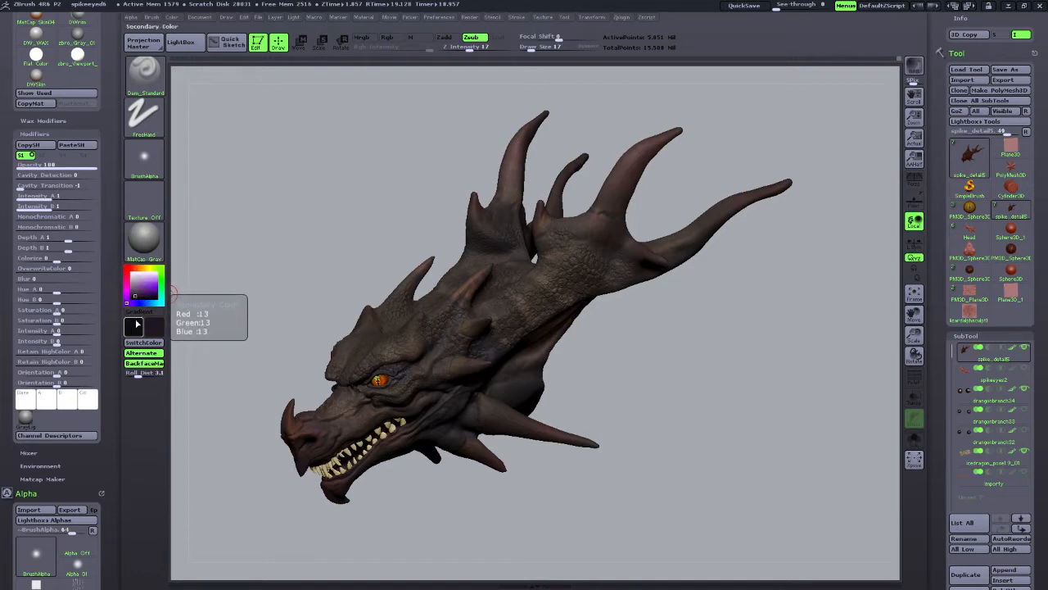
pyautogui.click(137, 299)
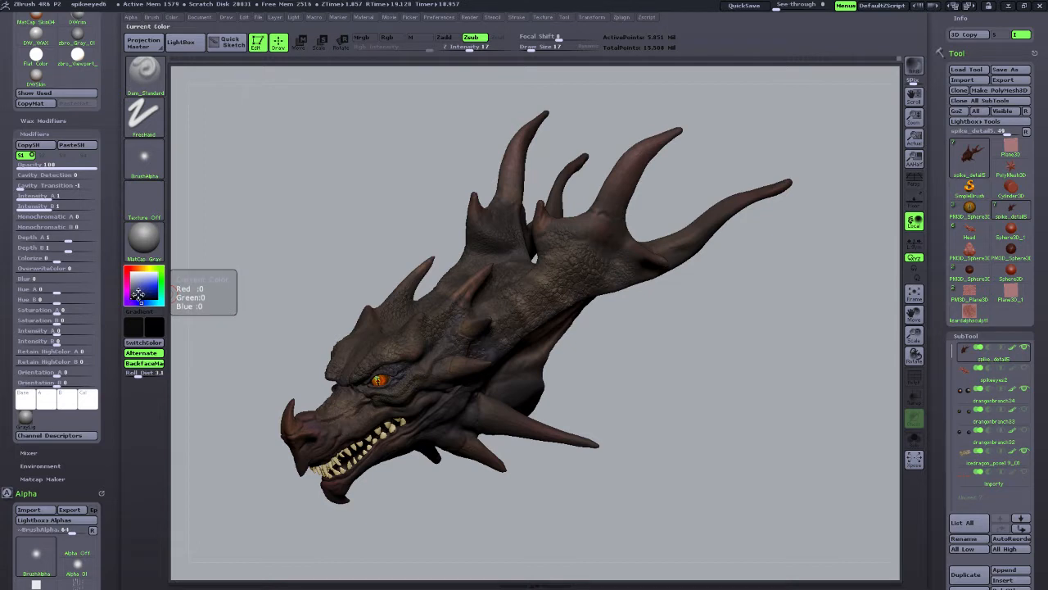
pyautogui.click(138, 294)
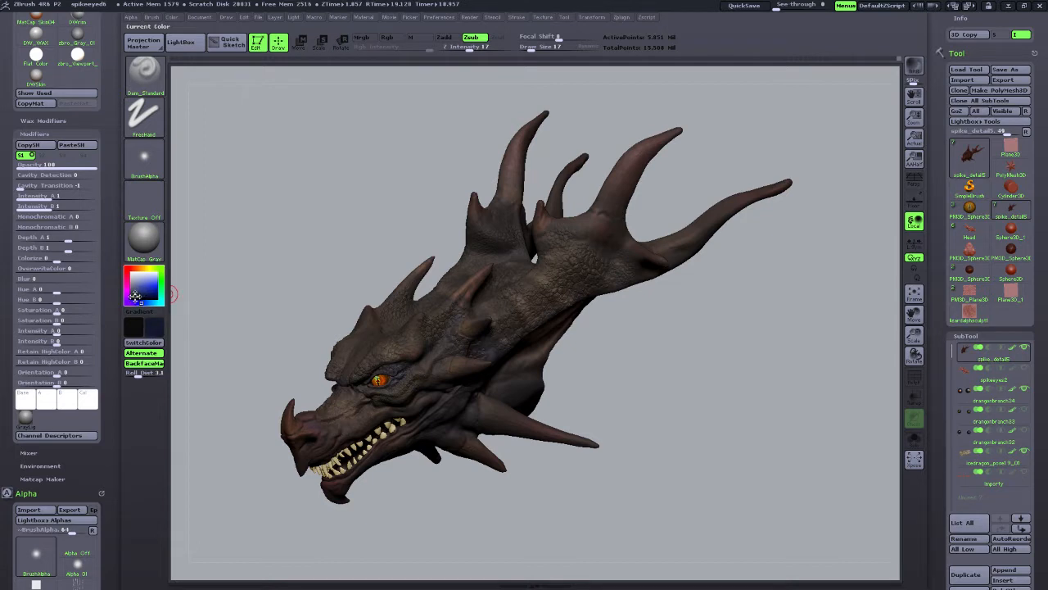
pyautogui.click(127, 303)
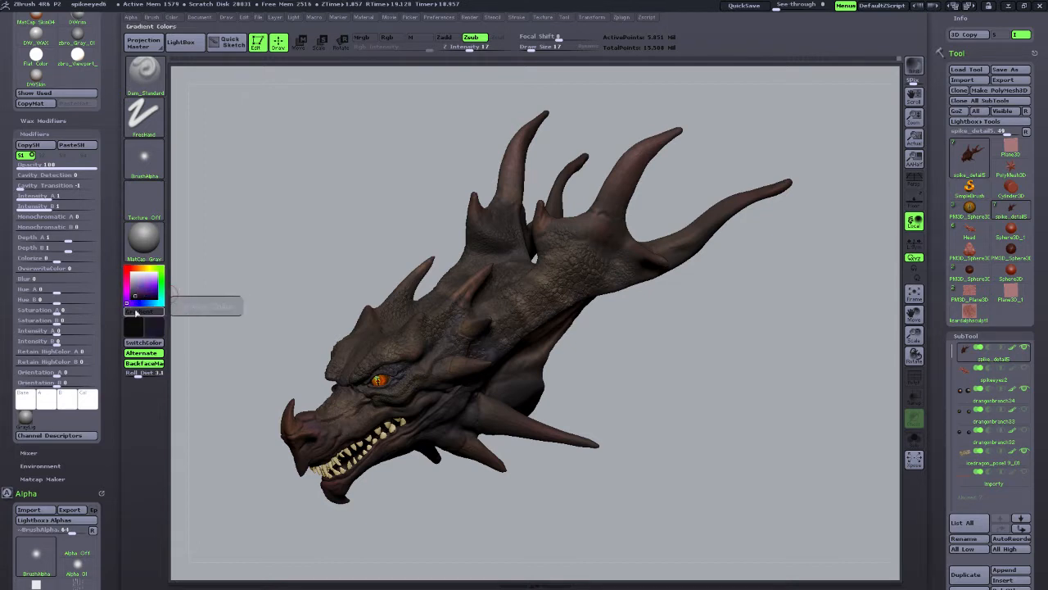
# Try dark red-brown and blue shades for the current color, ending on a very dark teal.
pyautogui.moveTo(265, 333); pyautogui.dragTo(772, 387)
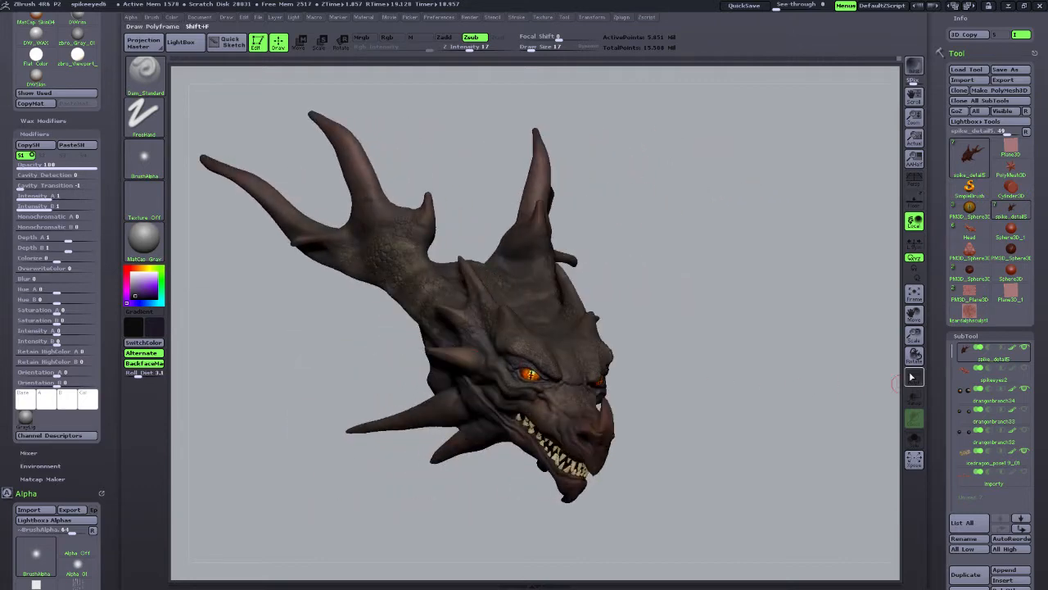
pyautogui.moveTo(914, 334); pyautogui.dragTo(909, 410)
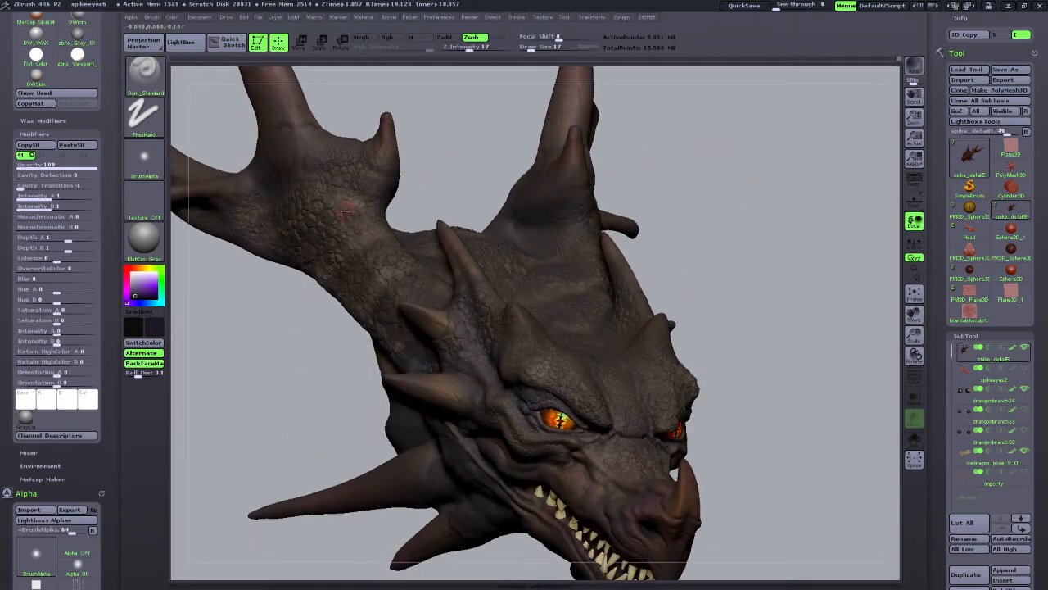
pyautogui.moveTo(255, 320); pyautogui.dragTo(357, 282)
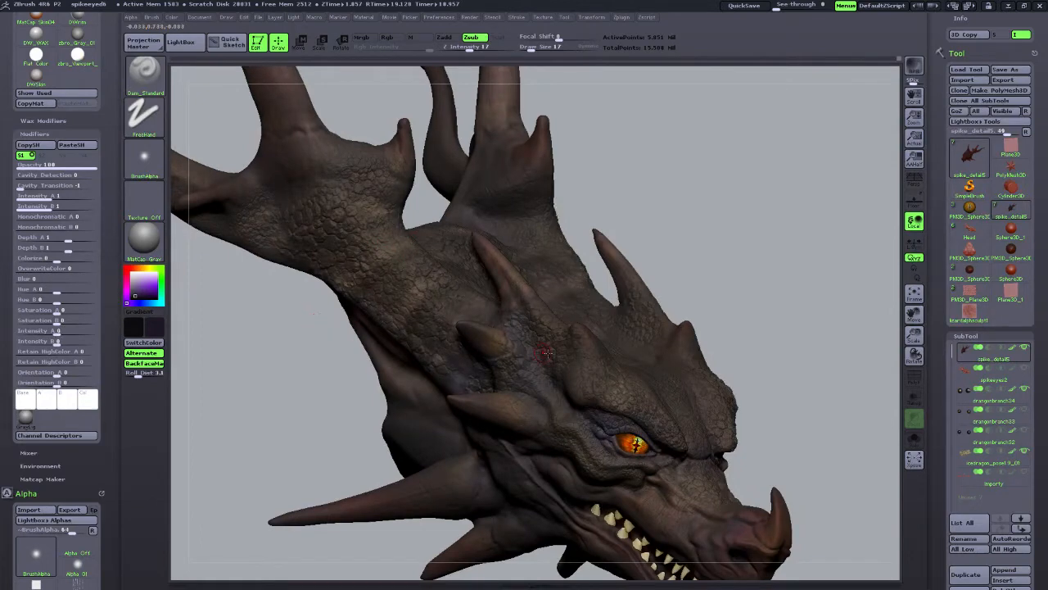
pyautogui.moveTo(915, 337); pyautogui.dragTo(914, 293)
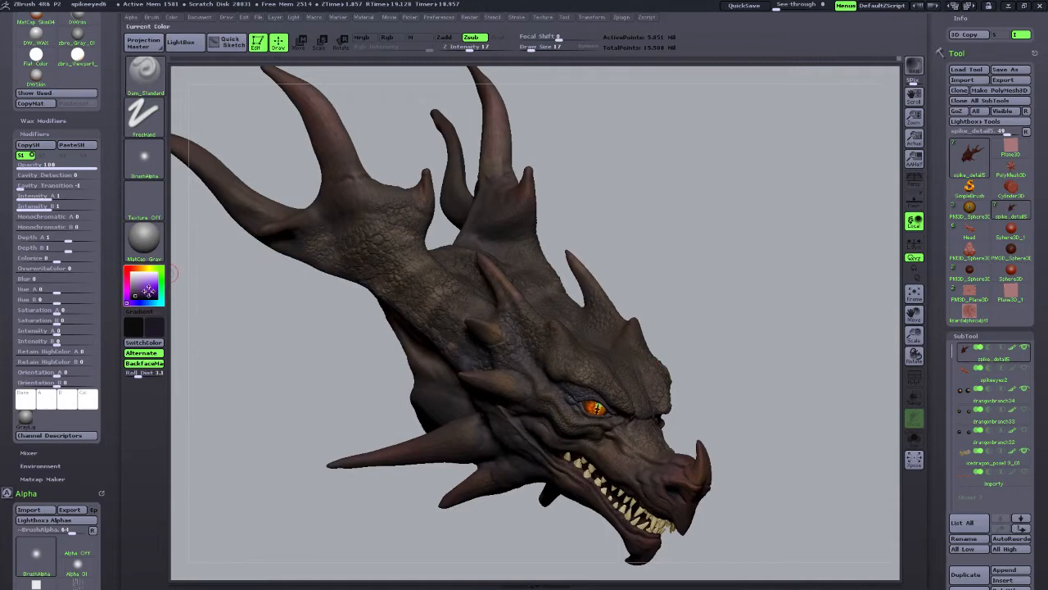
pyautogui.moveTo(136, 278)
pyautogui.mouseDown()
pyautogui.moveTo(131, 268)
pyautogui.moveTo(146, 295)
pyautogui.mouseUp()
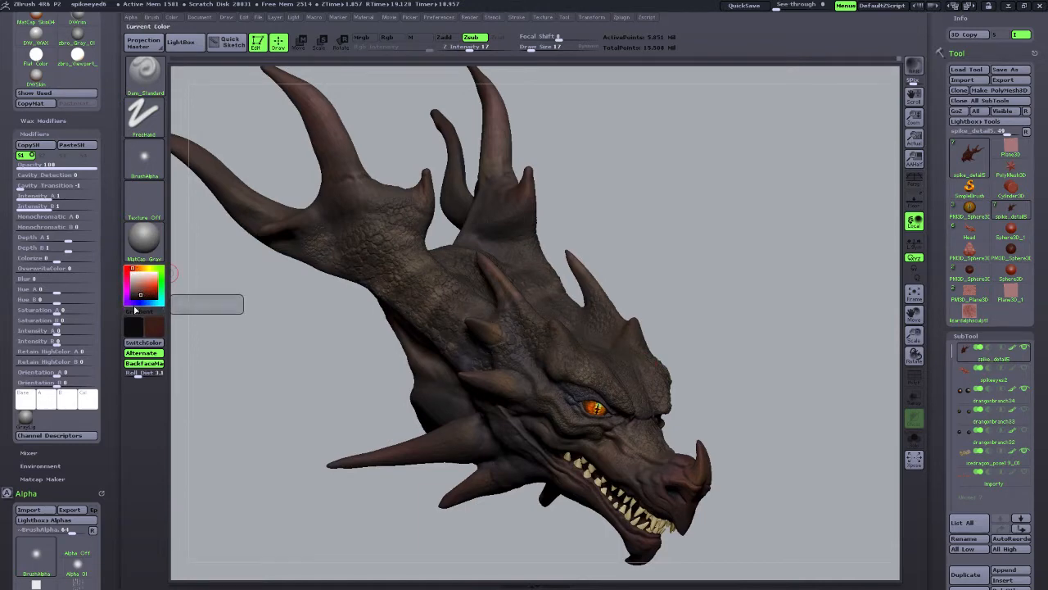
pyautogui.click(138, 303)
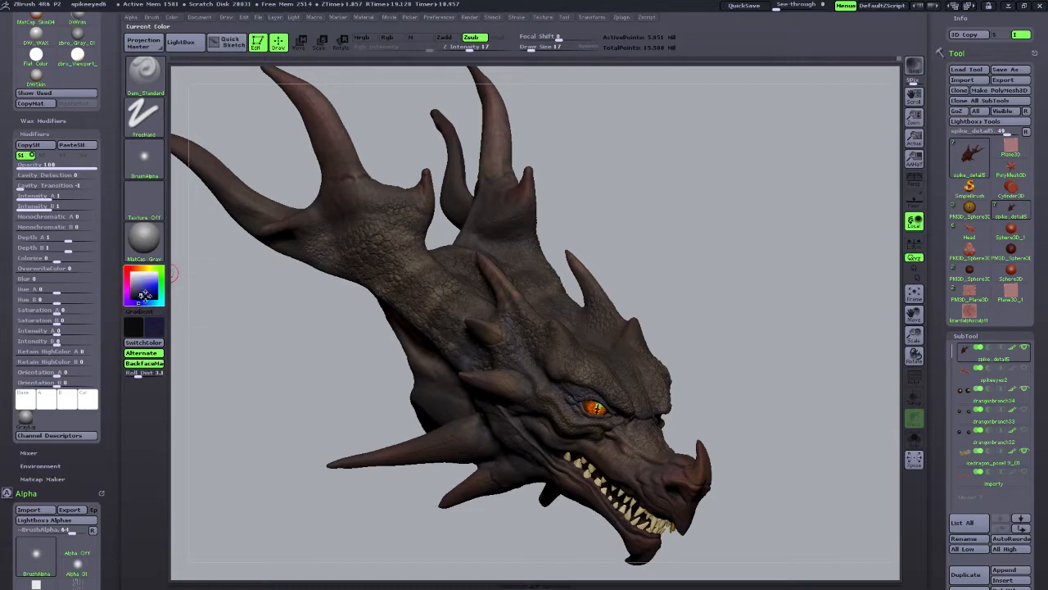
pyautogui.moveTo(161, 295); pyautogui.dragTo(162, 296)
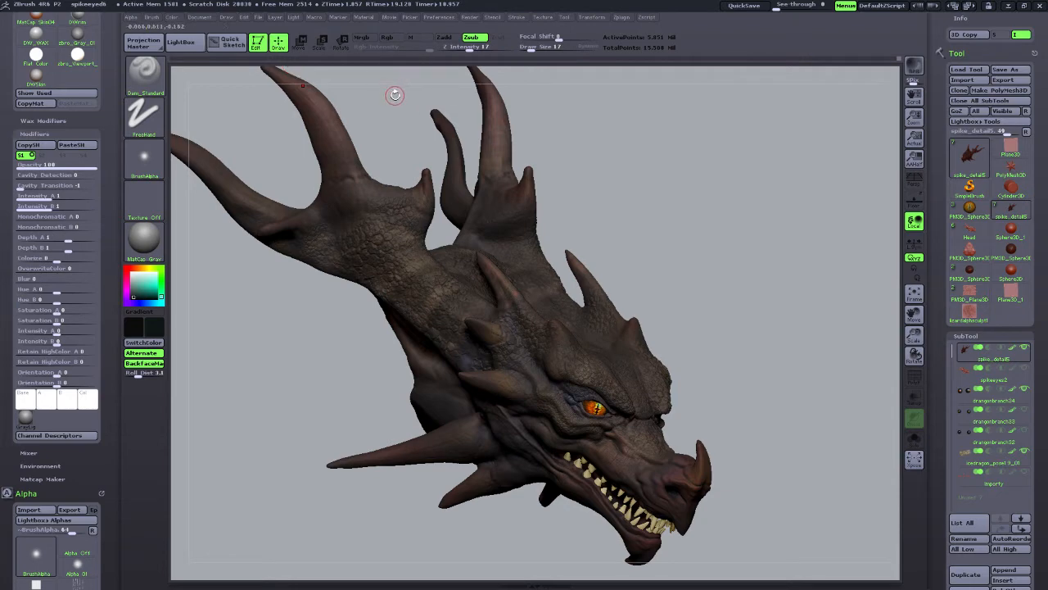
# Select the Standard brush and enable its Rgb channel with an Rgb Intensity of 100.
pyautogui.press('b')
pyautogui.press('s')
pyautogui.press('t')
pyautogui.moveTo(396, 114); pyautogui.dragTo(392, 119)
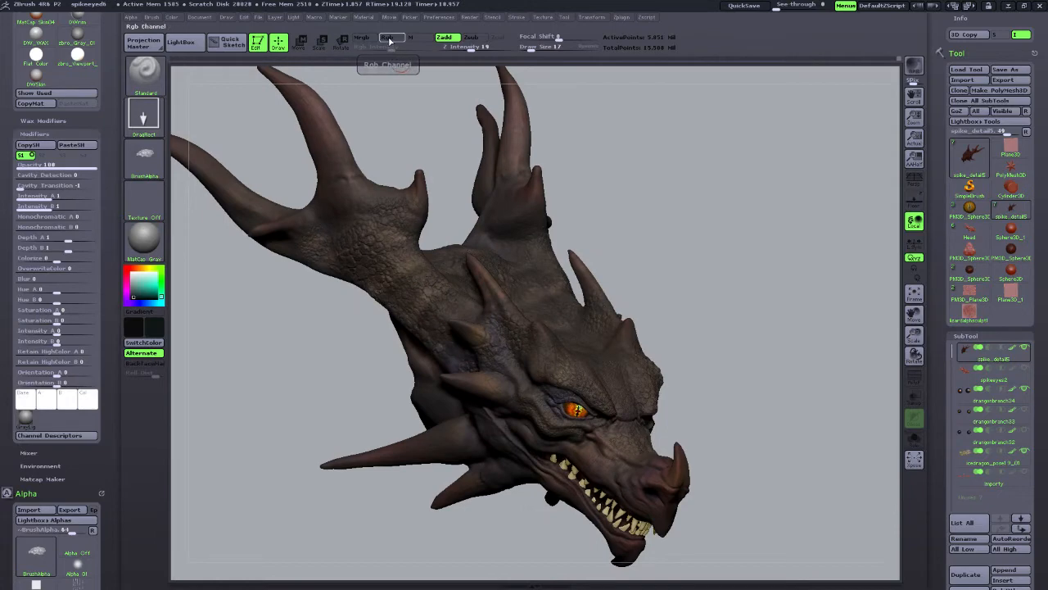
pyautogui.click(173, 18)
pyautogui.click(393, 39)
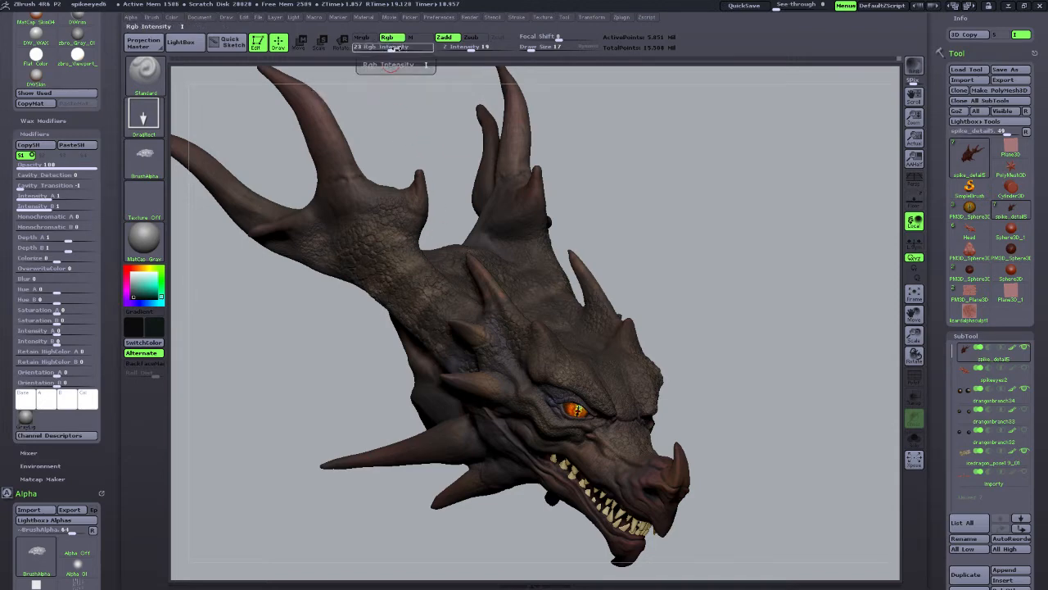
pyautogui.moveTo(395, 48); pyautogui.dragTo(404, 49)
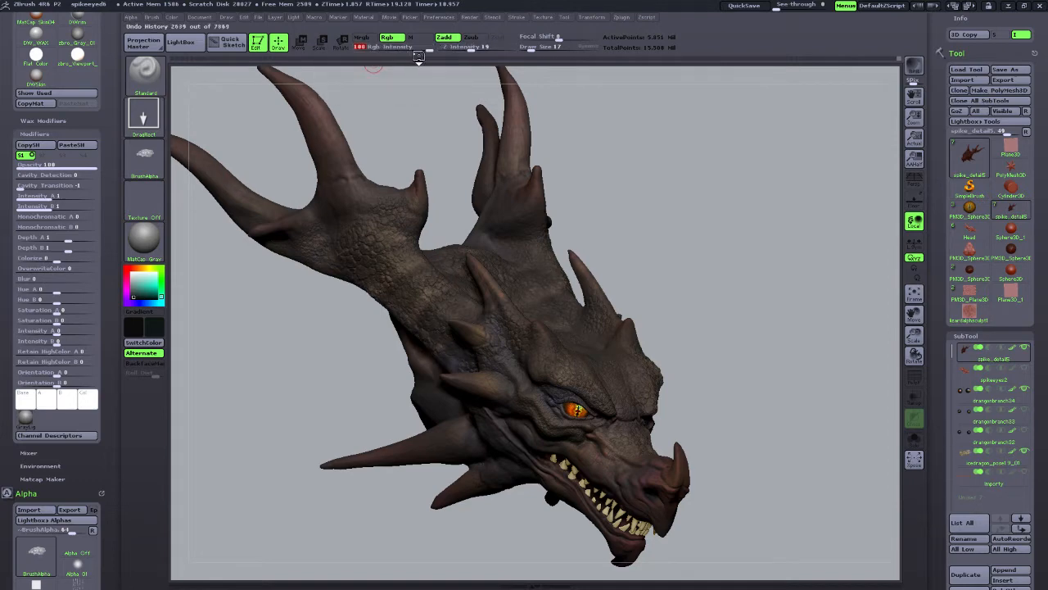
# Try filling the dragon's head with the current very dark teal color.
pyautogui.click(175, 18)
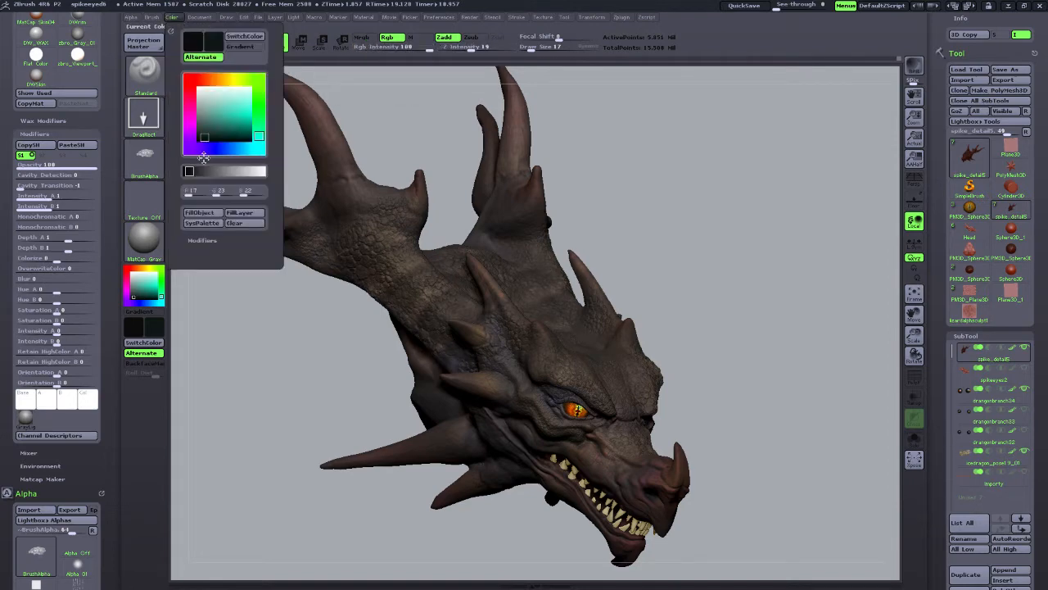
pyautogui.click(199, 213)
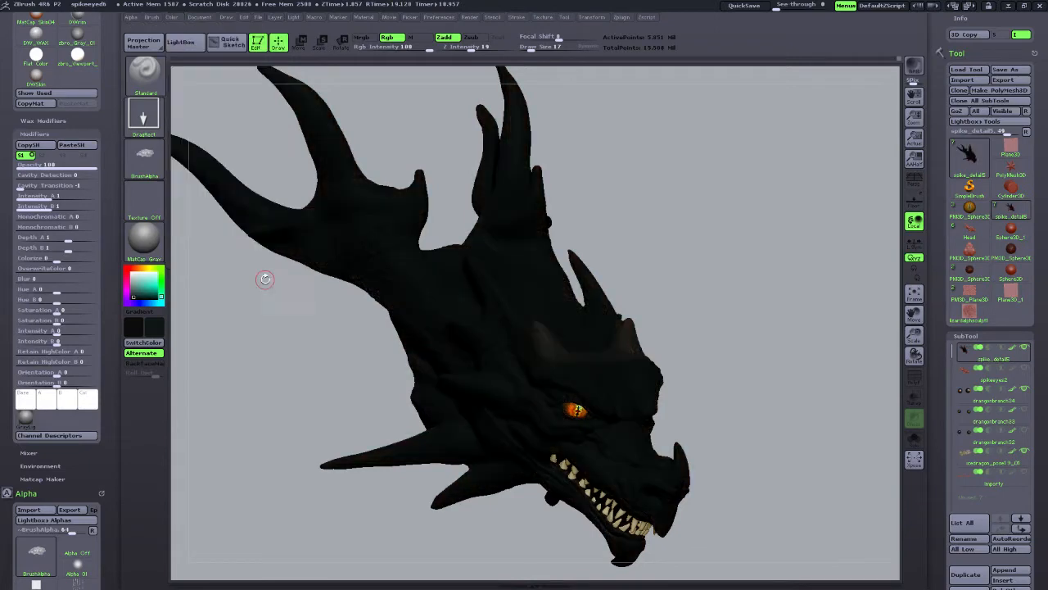
pyautogui.moveTo(727, 400); pyautogui.dragTo(716, 359)
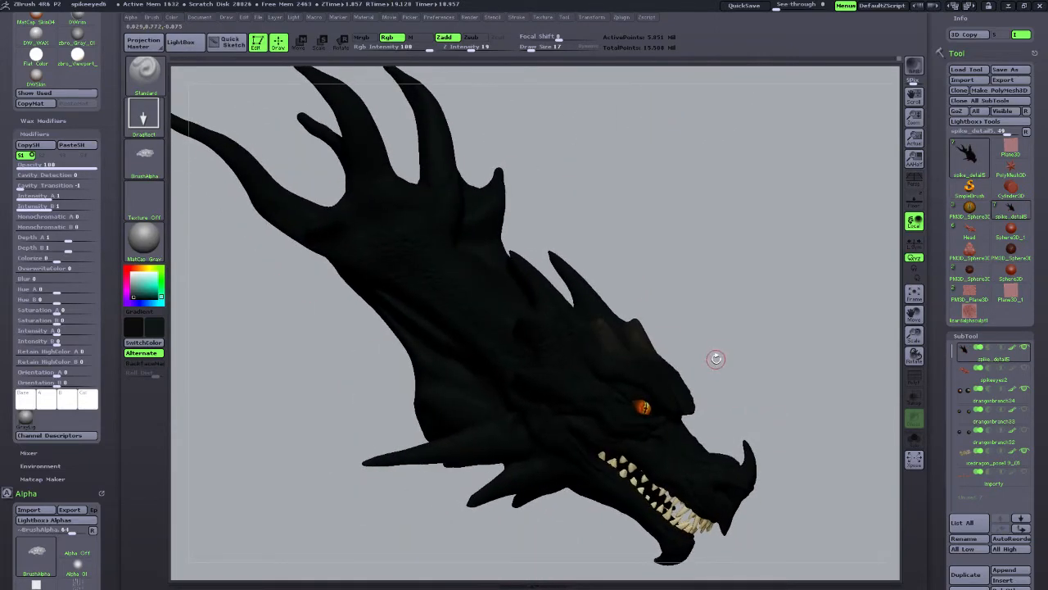
pyautogui.press('ctrl')
pyautogui.keyDown('alt'); pyautogui.moveTo(892, 369); pyautogui.dragTo(863, 353); pyautogui.keyUp('alt')
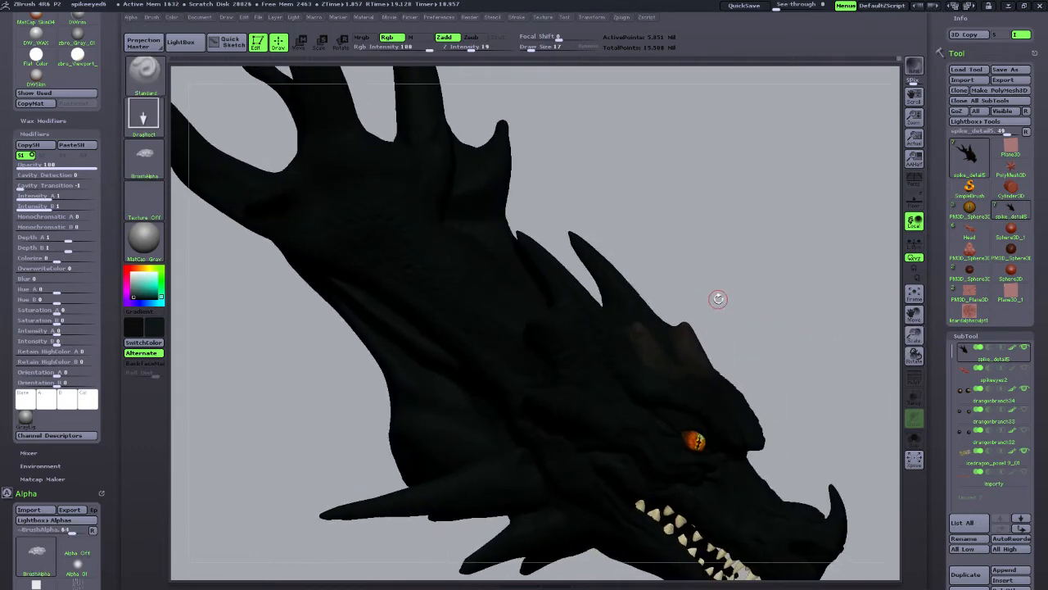
pyautogui.press('ctrl')
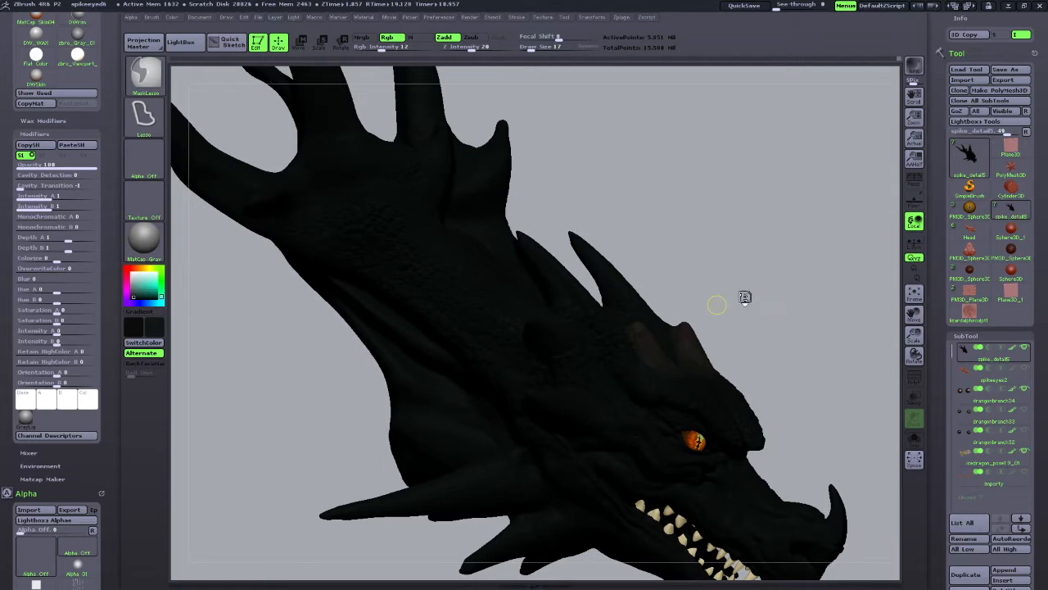
# Undo the dark fill to restore the dragon head's earlier painted colors.
pyautogui.hotkey('ctrl', 'z')
pyautogui.moveTo(753, 303); pyautogui.dragTo(740, 303)
pyautogui.click(1014, 348)
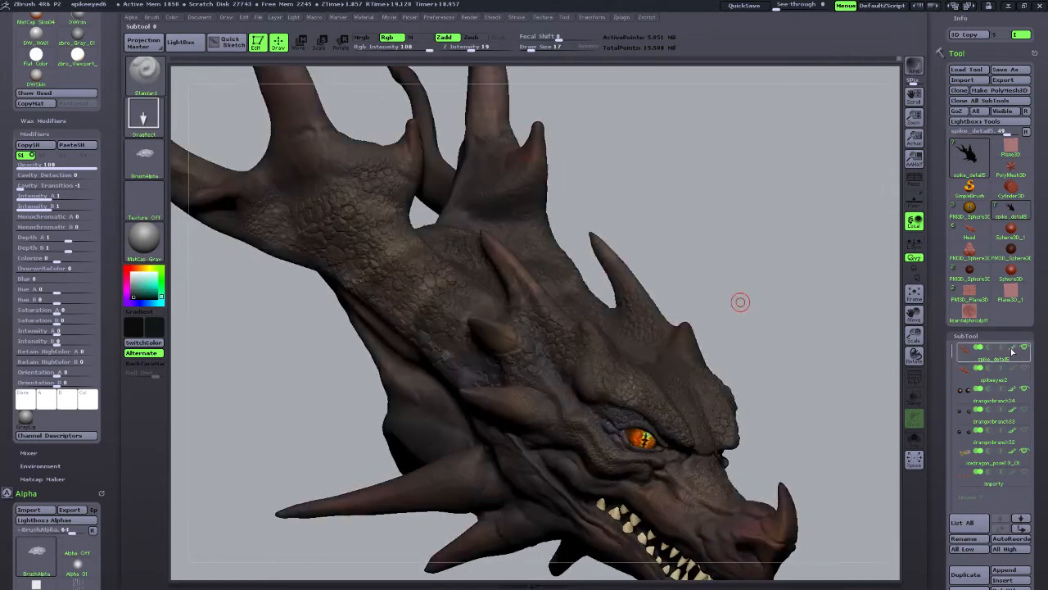
# Fill the dragon's head object with the very dark teal, RGB 17, 23, 22.
pyautogui.moveTo(771, 350); pyautogui.dragTo(810, 357)
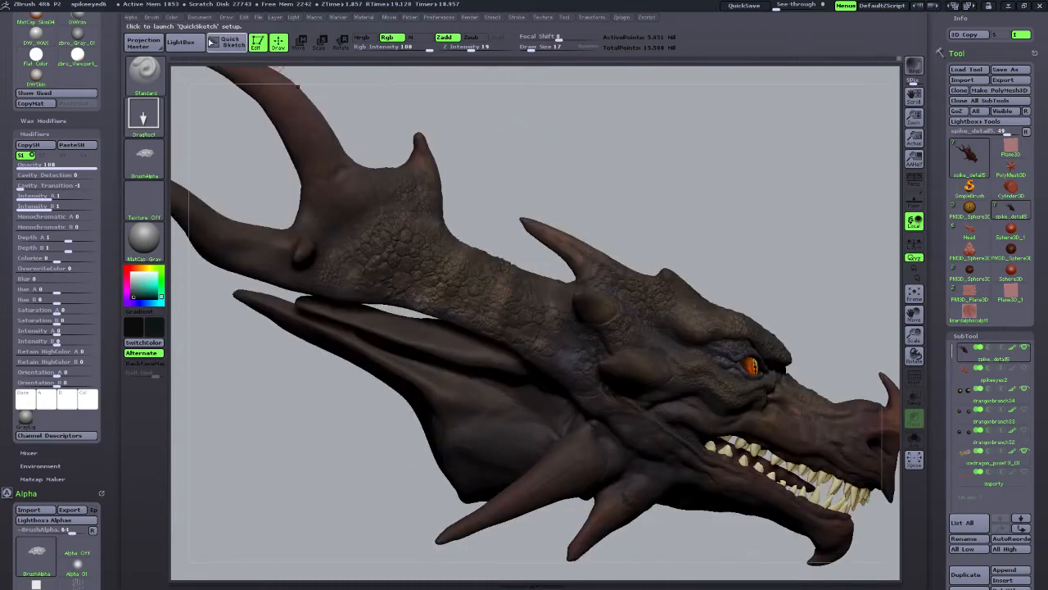
pyautogui.click(171, 17)
pyautogui.click(201, 213)
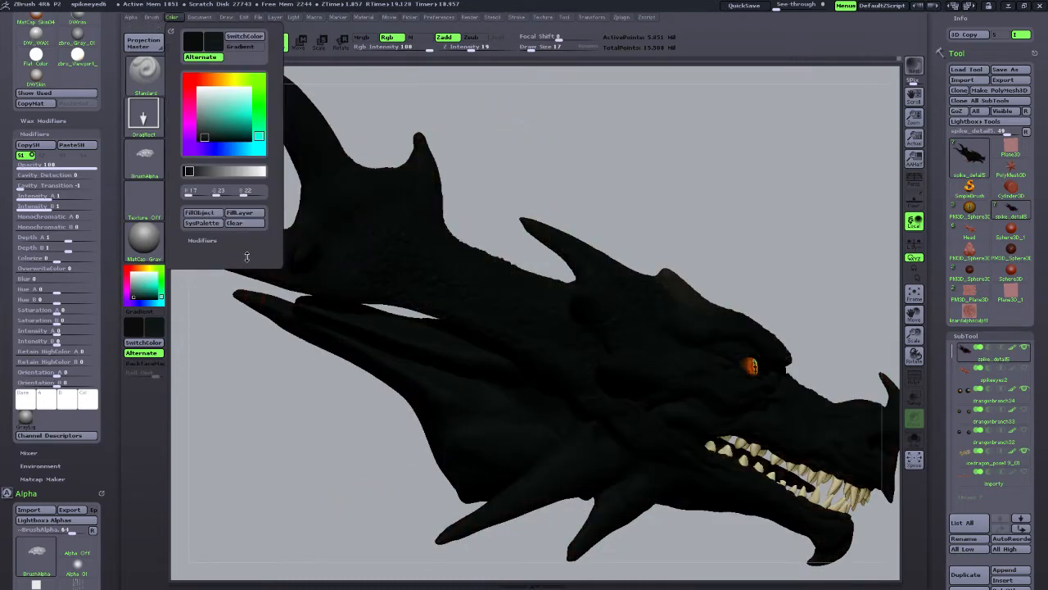
pyautogui.moveTo(604, 237); pyautogui.dragTo(712, 254)
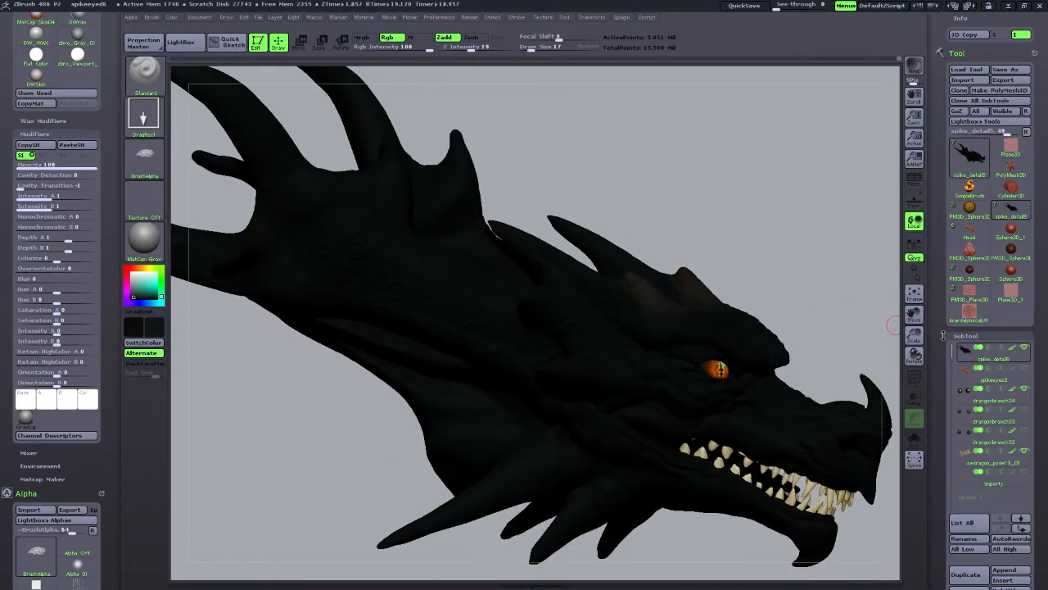
# Clear the head's mask and fill the whole head again with the very dark teal, covering the brow patch.
pyautogui.click(967, 336)
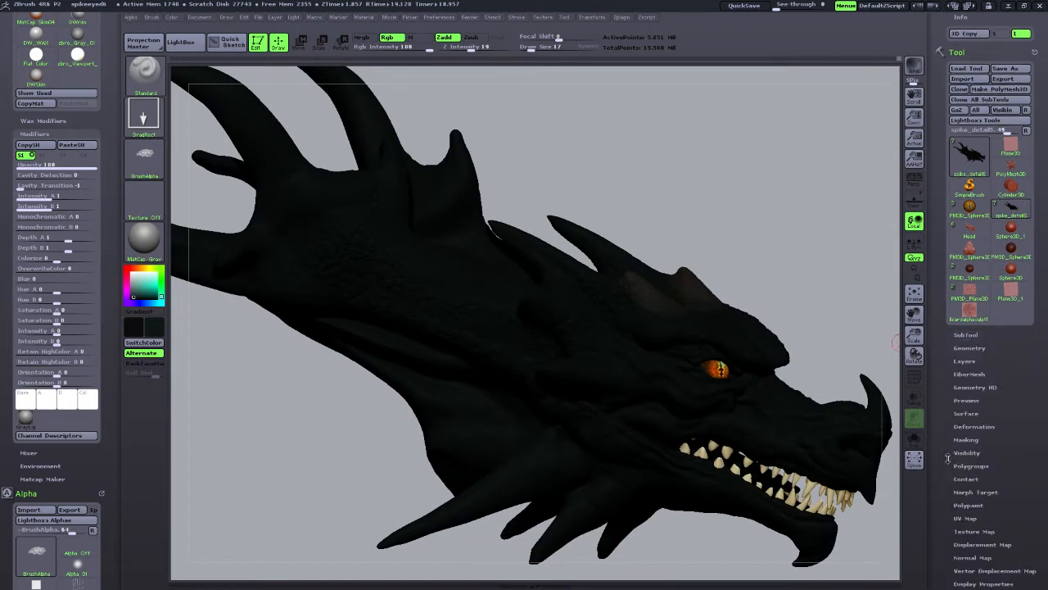
pyautogui.click(966, 441)
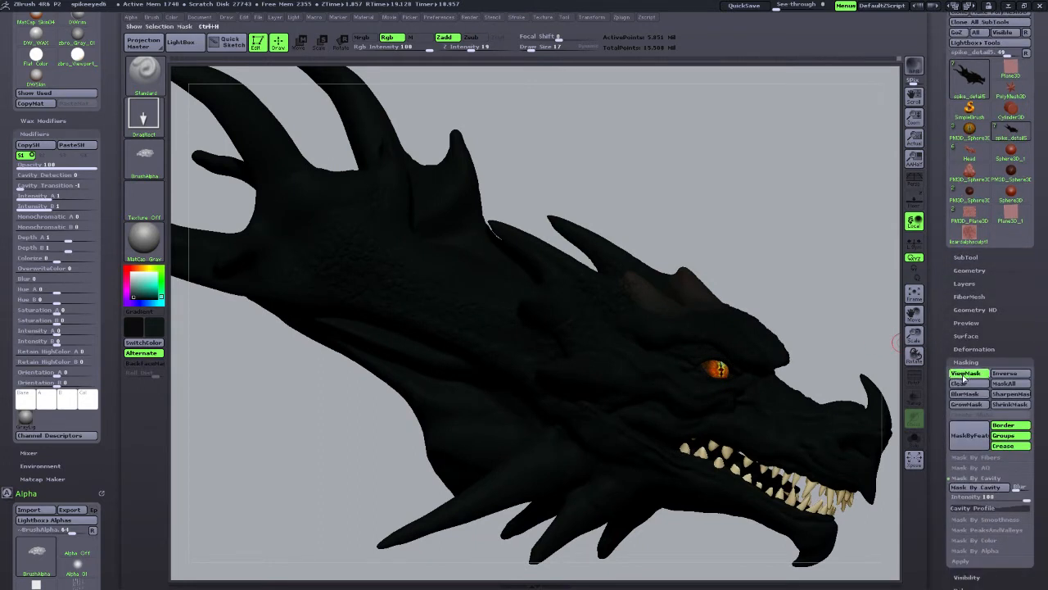
pyautogui.click(966, 374)
pyautogui.click(966, 384)
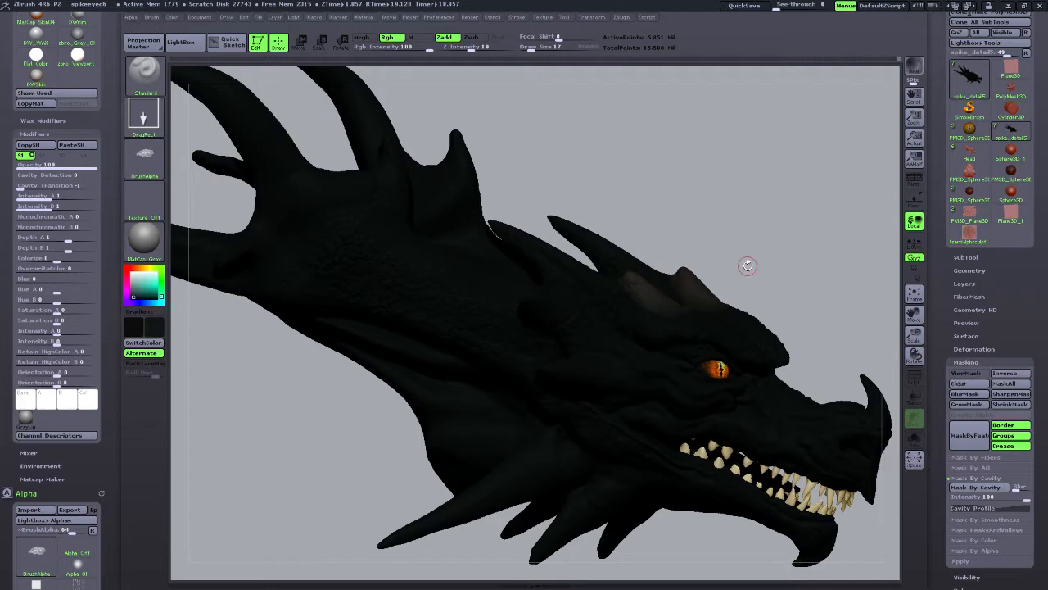
pyautogui.click(172, 17)
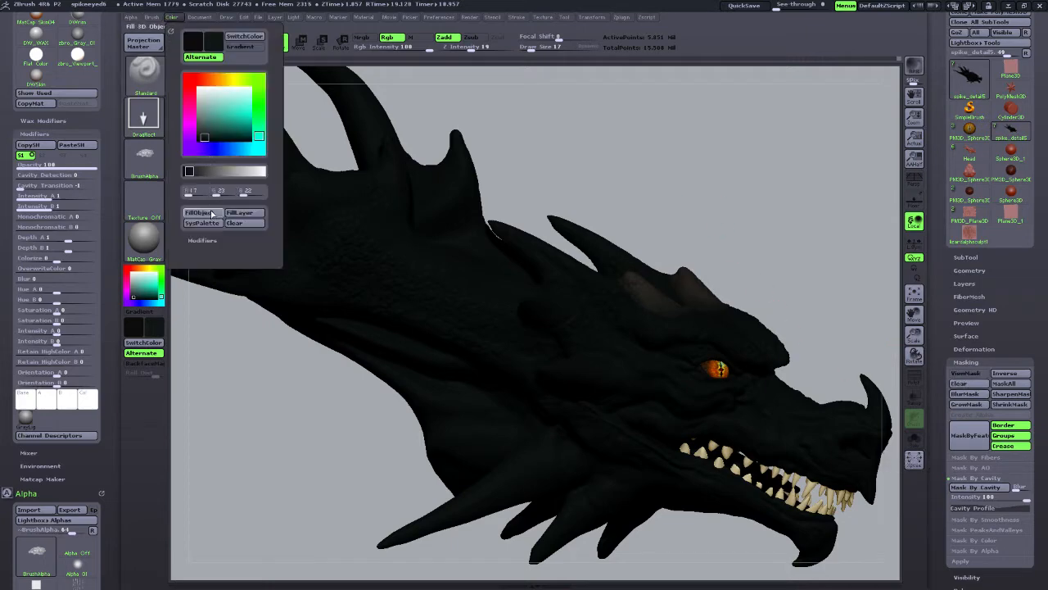
# Isolate the dragon's head with Solo so that the eyes, teeth and other subtools are hidden.
pyautogui.moveTo(809, 271); pyautogui.dragTo(750, 420)
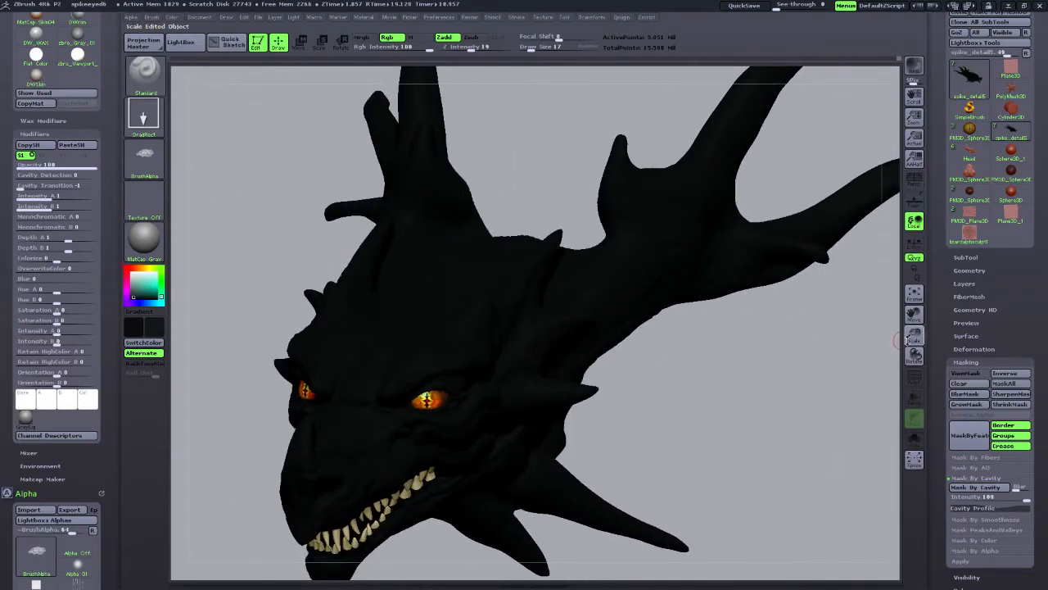
pyautogui.moveTo(914, 314); pyautogui.dragTo(941, 306)
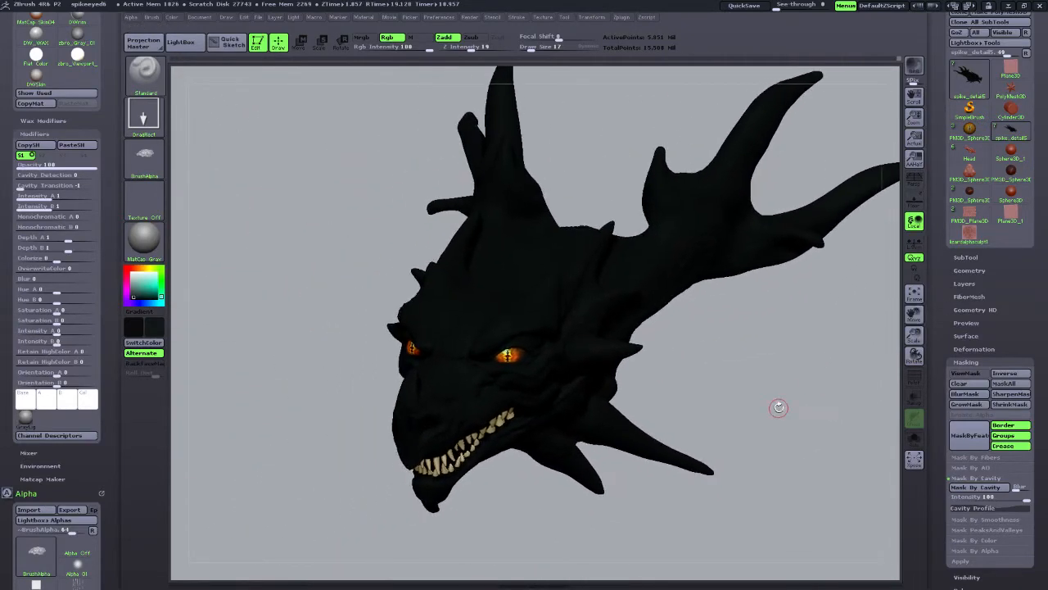
pyautogui.moveTo(778, 405); pyautogui.dragTo(778, 427)
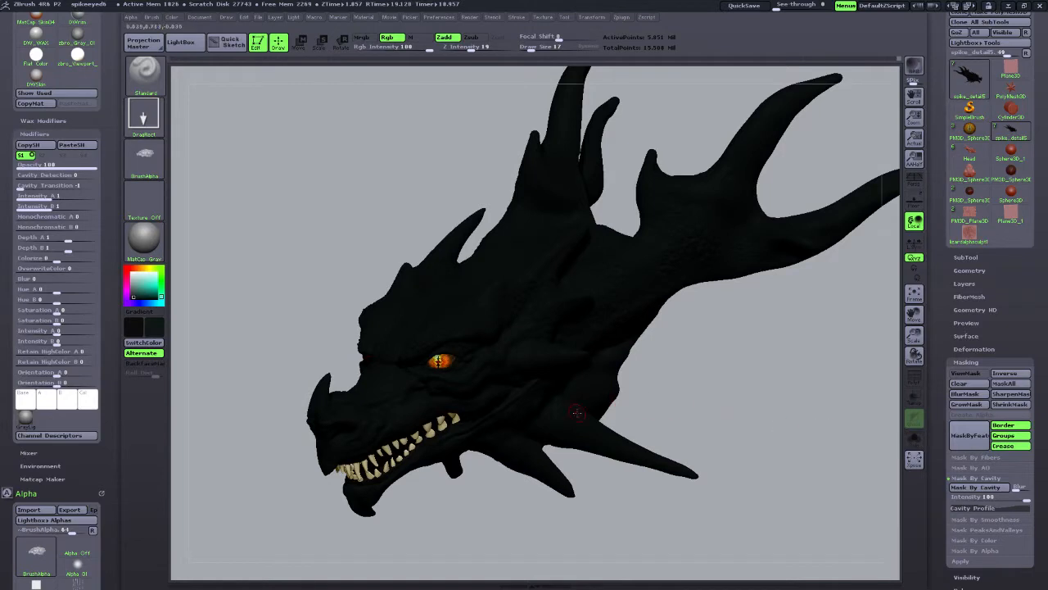
pyautogui.click(913, 442)
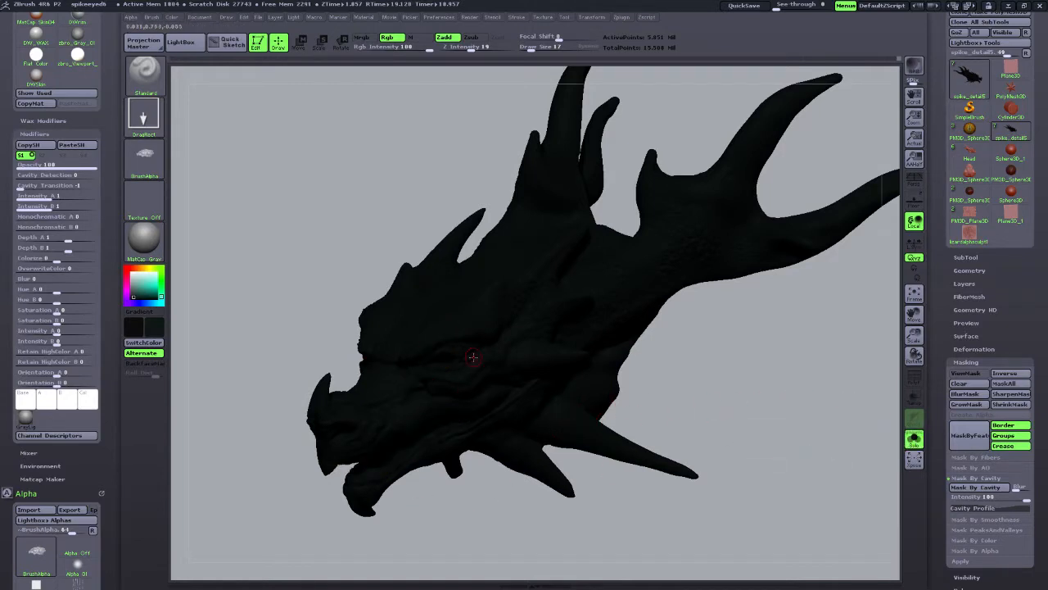
pyautogui.moveTo(408, 528); pyautogui.dragTo(467, 516)
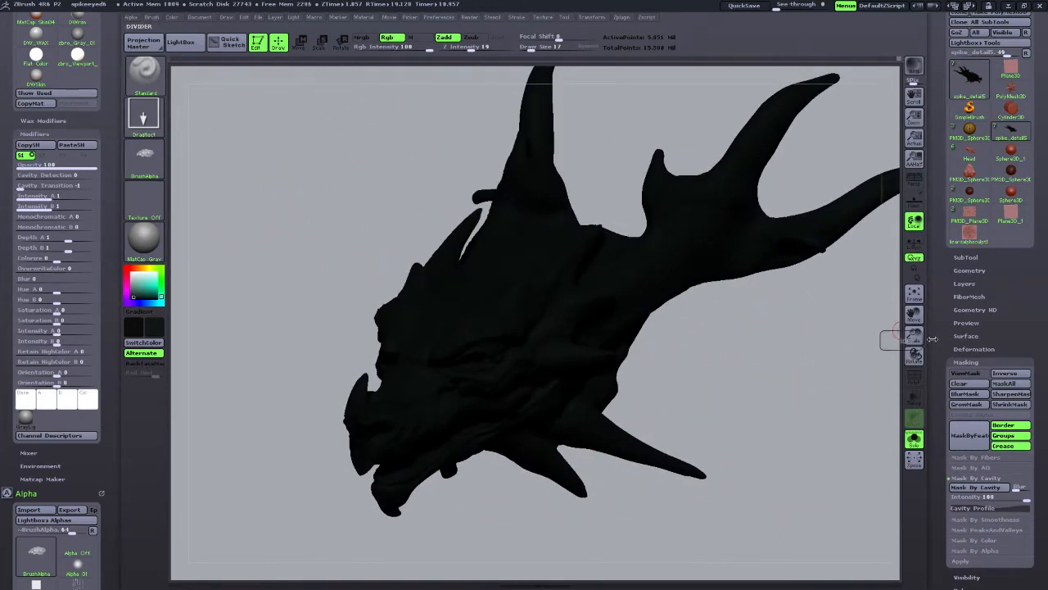
# Apply Mask By Cavity to the dragon's head with an intensity of 100.
pyautogui.scroll(2, 937, 363)
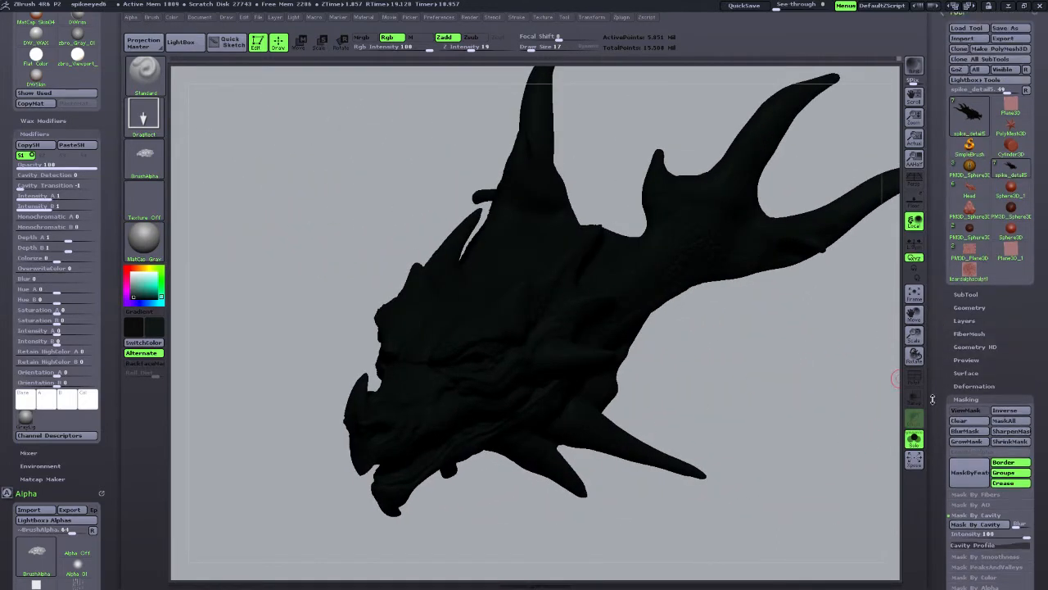
pyautogui.click(960, 412)
pyautogui.click(960, 412)
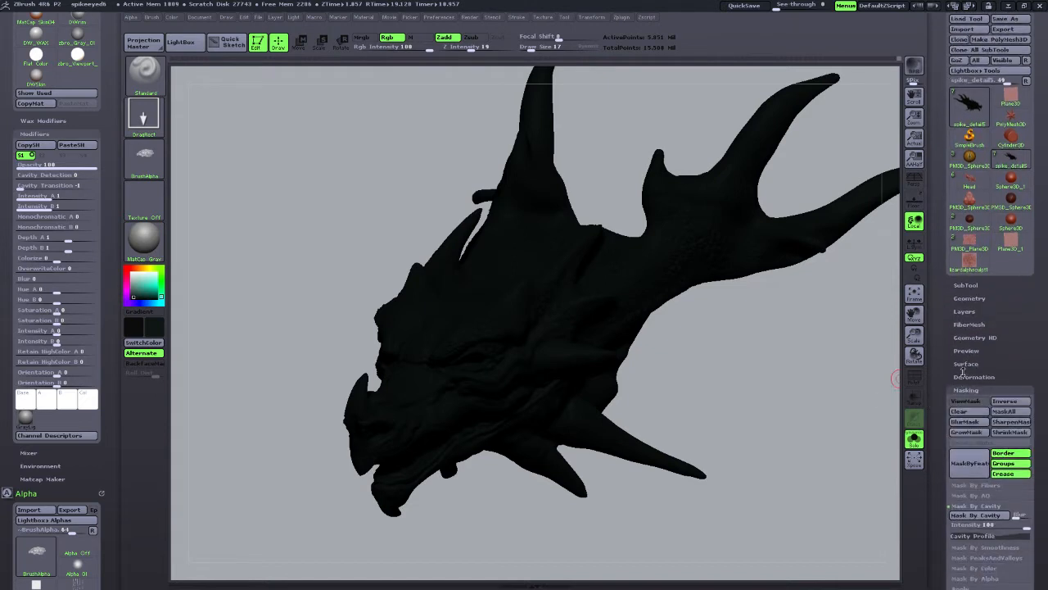
pyautogui.scroll(-5, 942, 434)
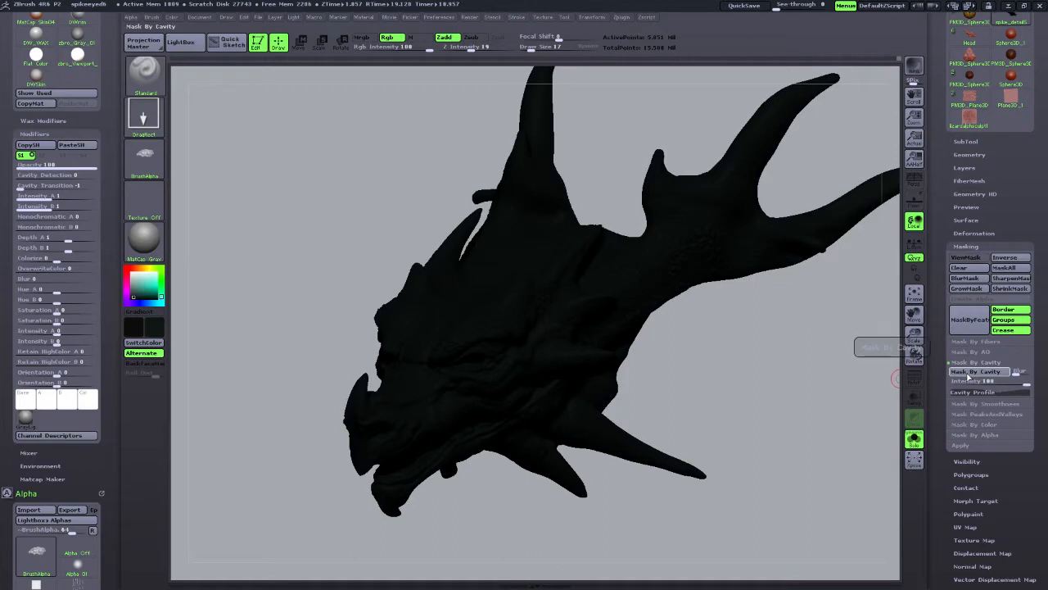
pyautogui.click(971, 374)
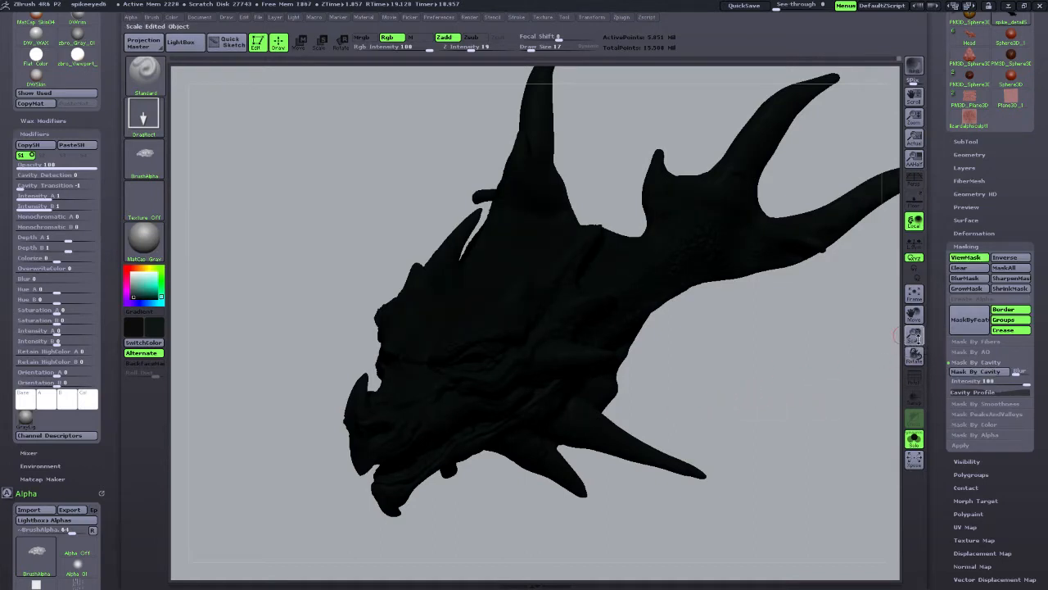
# Compare the scales up close with the cavity mask display off and on, and blur the mask.
pyautogui.moveTo(914, 336); pyautogui.dragTo(912, 414)
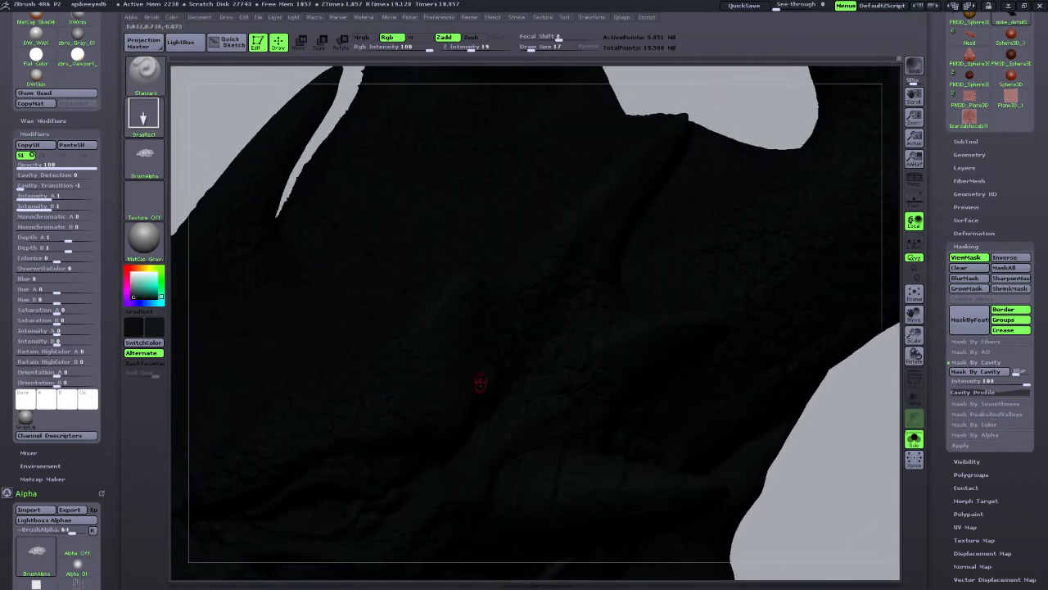
pyautogui.click(962, 258)
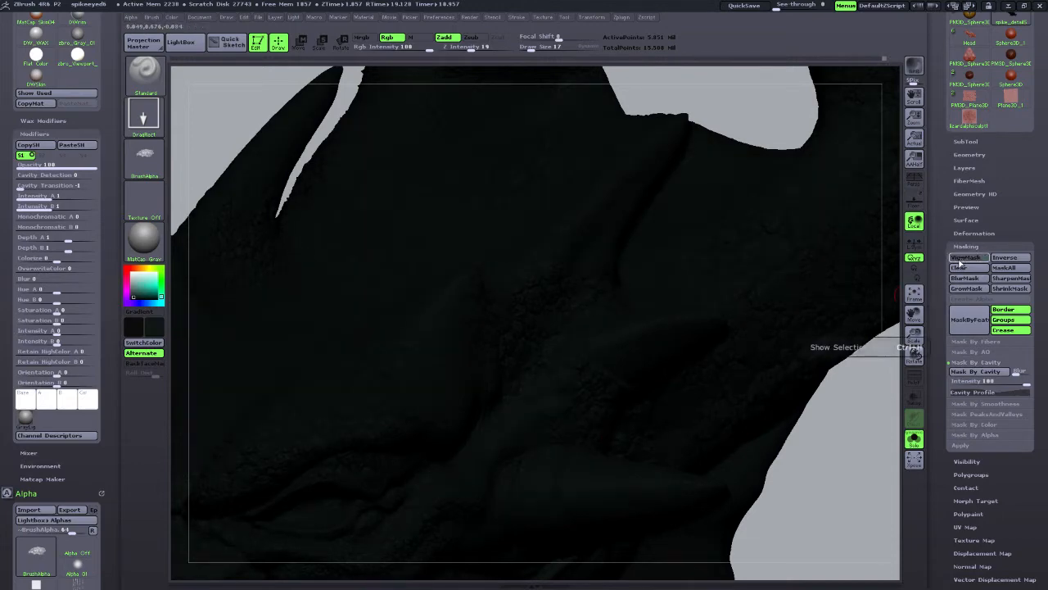
pyautogui.click(962, 258)
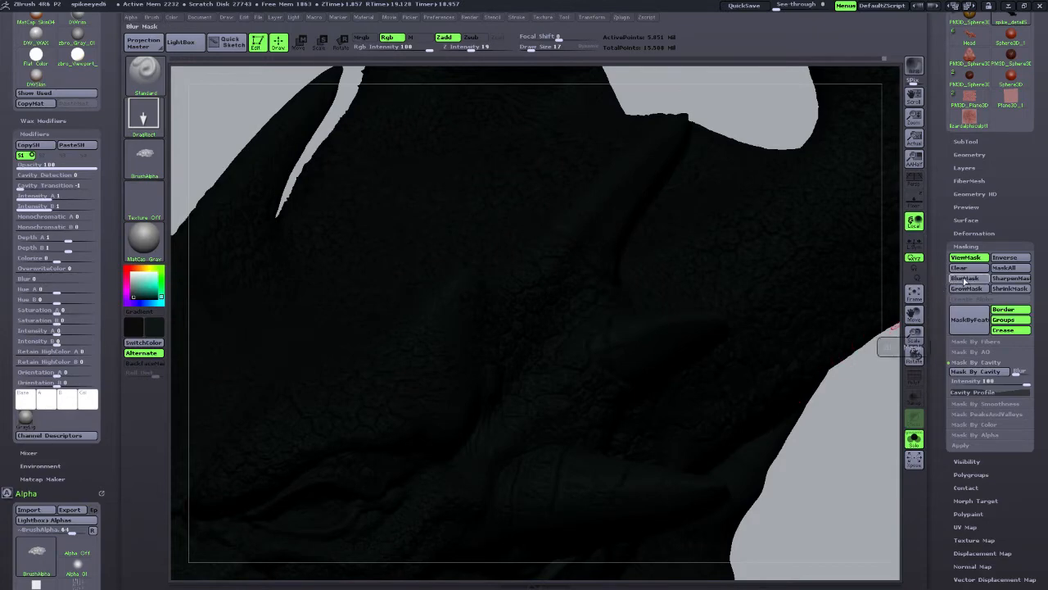
pyautogui.click(965, 282)
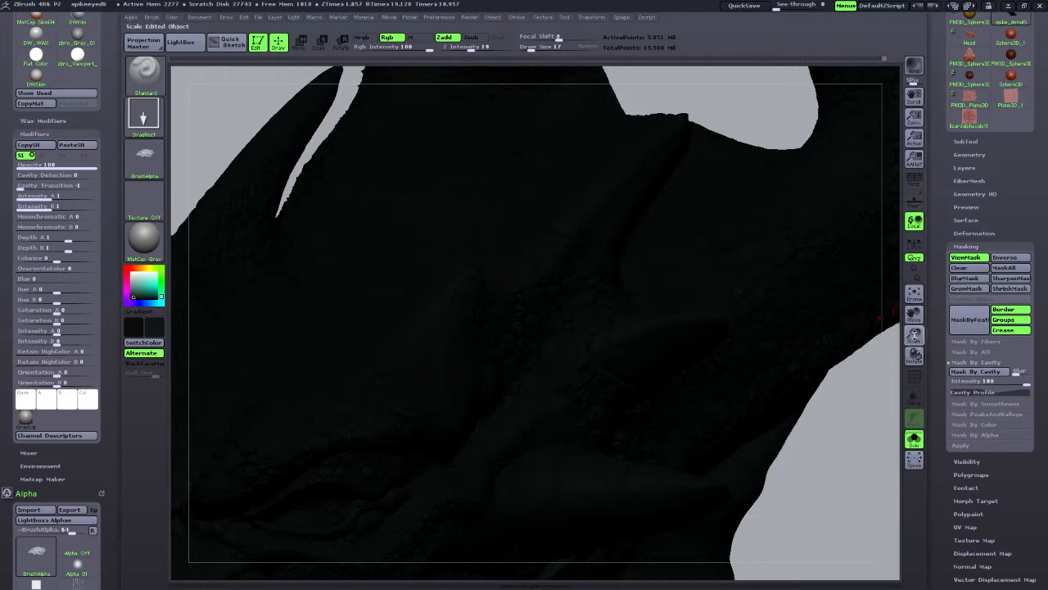
# Set the current color to a light yellow-green, RGB 218, 244, 146, and choose the Color Spray stroke.
pyautogui.moveTo(913, 332); pyautogui.dragTo(910, 360)
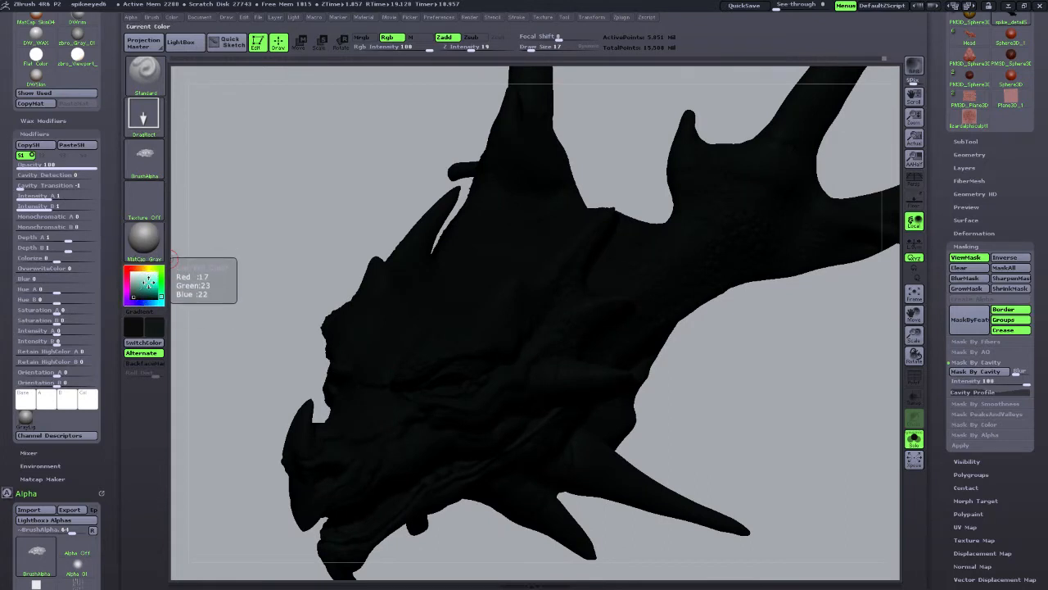
pyautogui.click(151, 278)
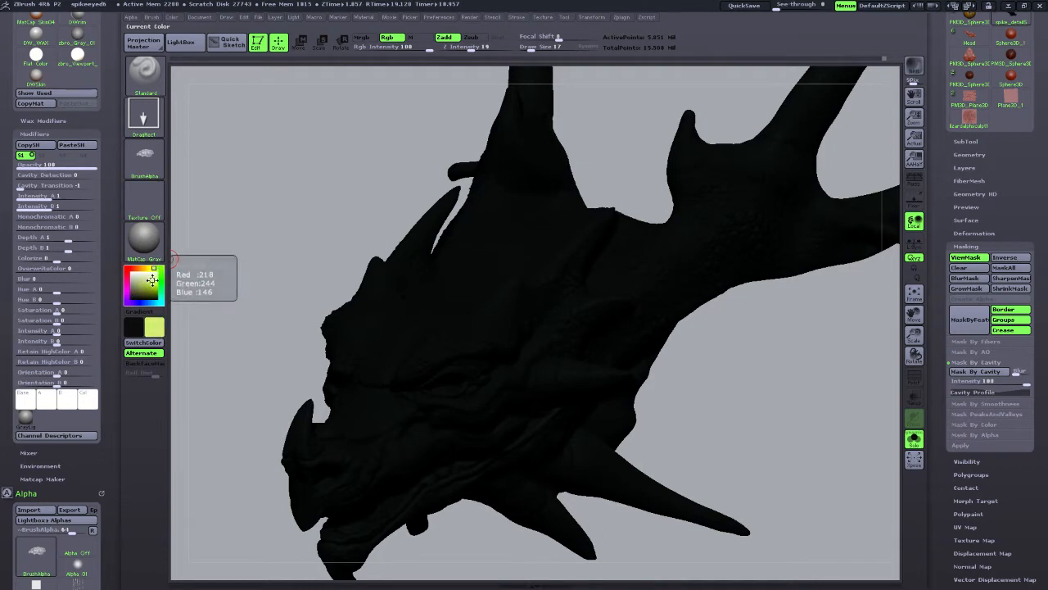
pyautogui.click(147, 119)
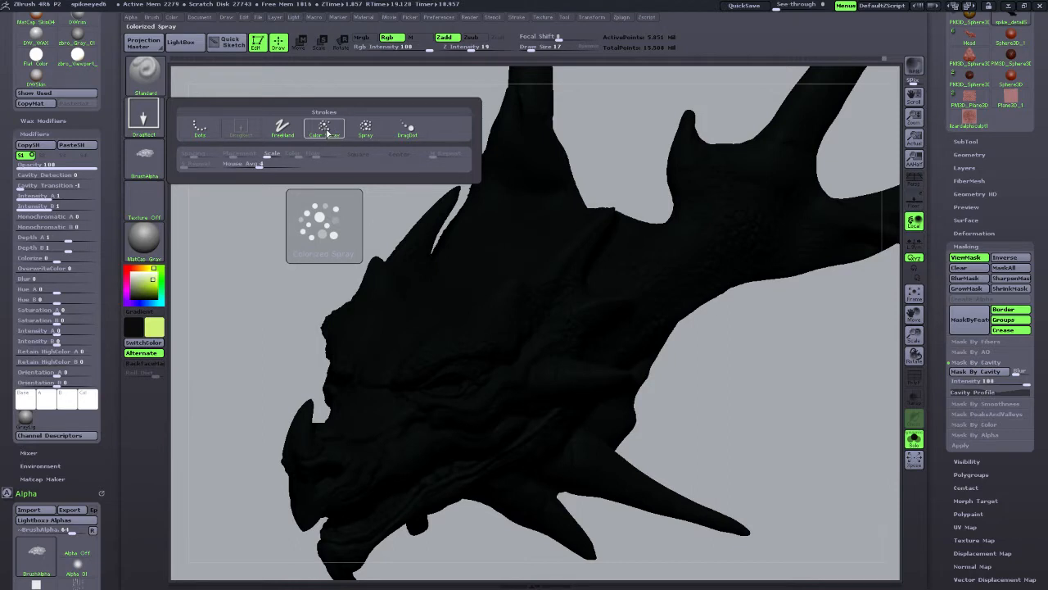
pyautogui.click(327, 132)
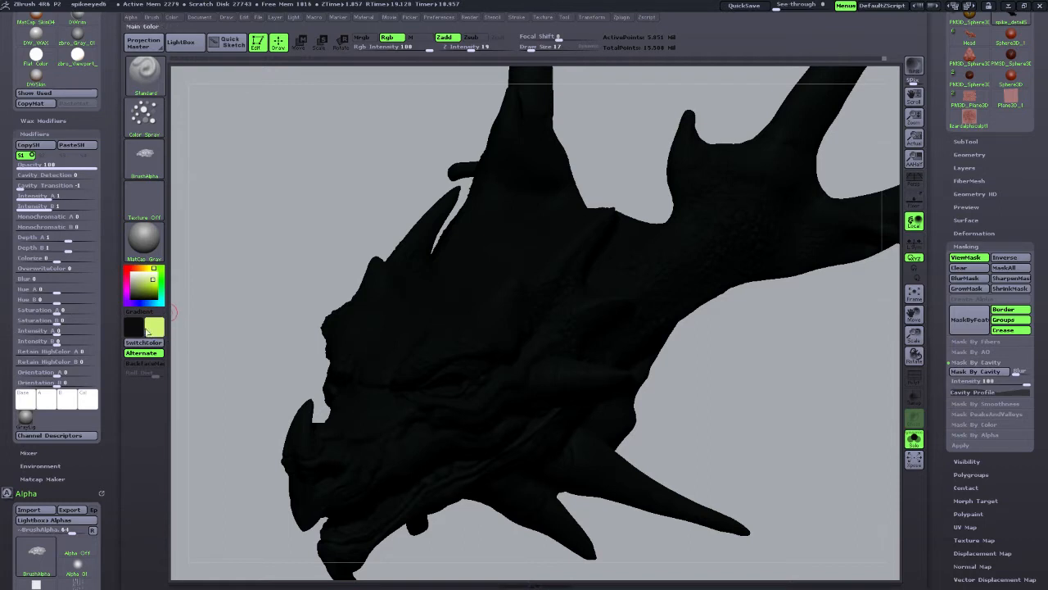
# Try the Spray stroke for the brush and return to Color Spray.
pyautogui.click(144, 116)
pyautogui.click(363, 128)
pyautogui.click(158, 120)
pyautogui.click(158, 121)
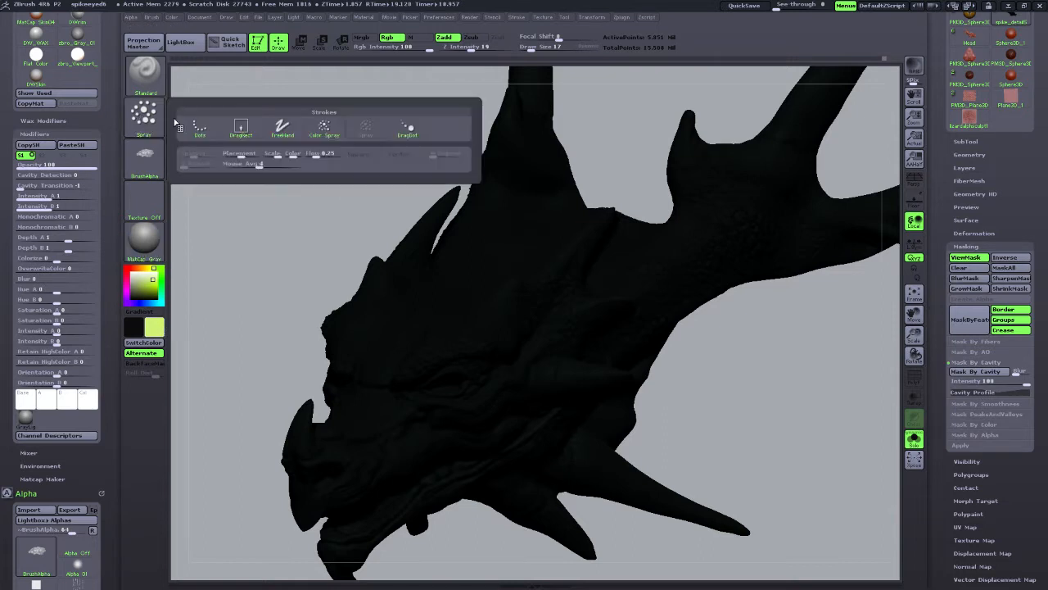
pyautogui.click(324, 128)
# Assign Alpha 07 to the Standard brush and set its Draw Size to 229.
pyautogui.click(144, 158)
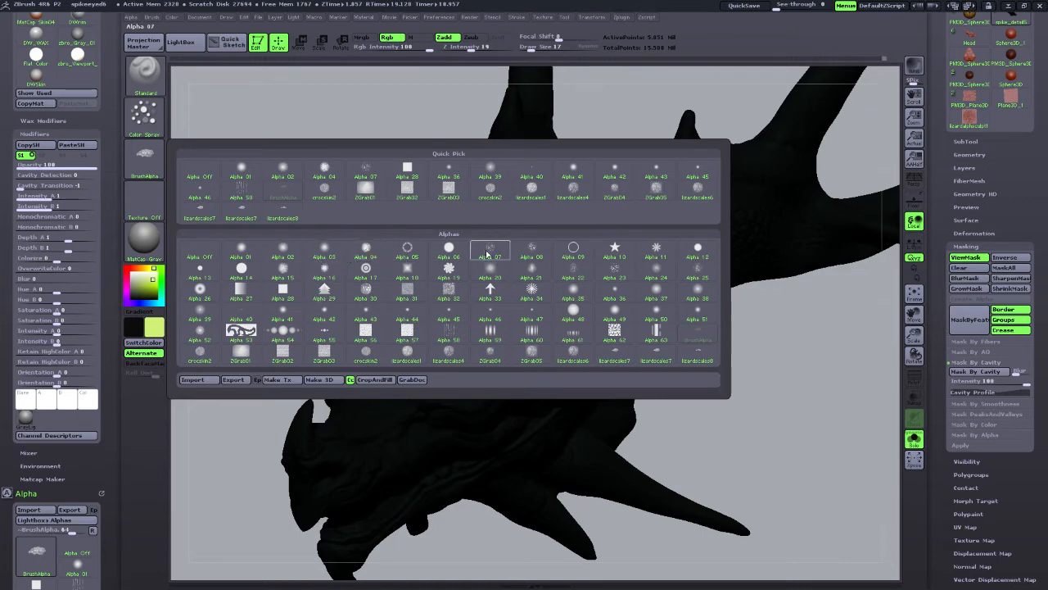
pyautogui.moveTo(495, 254)
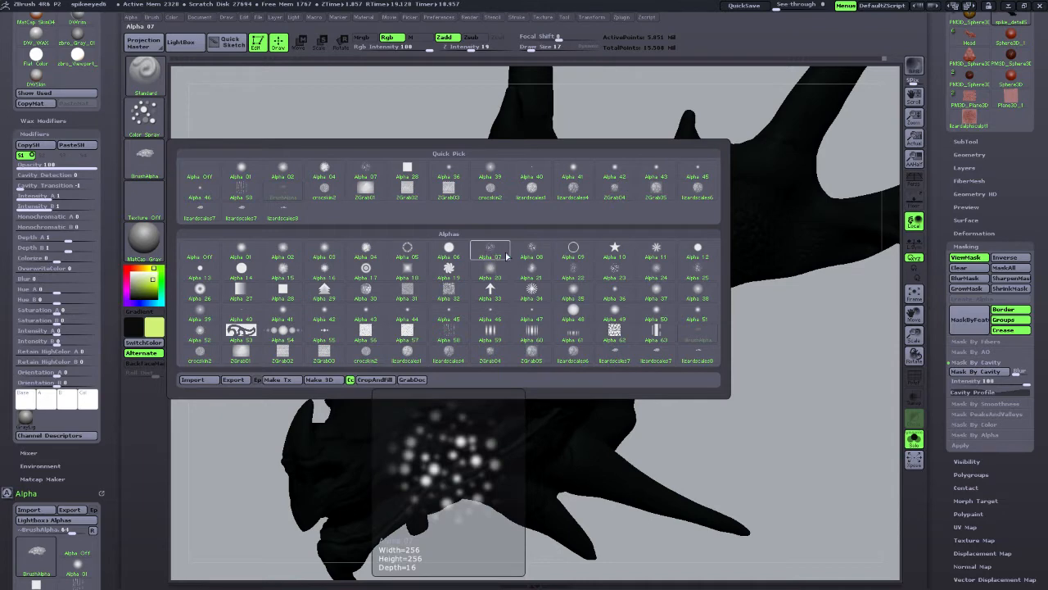
pyautogui.click(505, 255)
pyautogui.moveTo(532, 49); pyautogui.dragTo(557, 49)
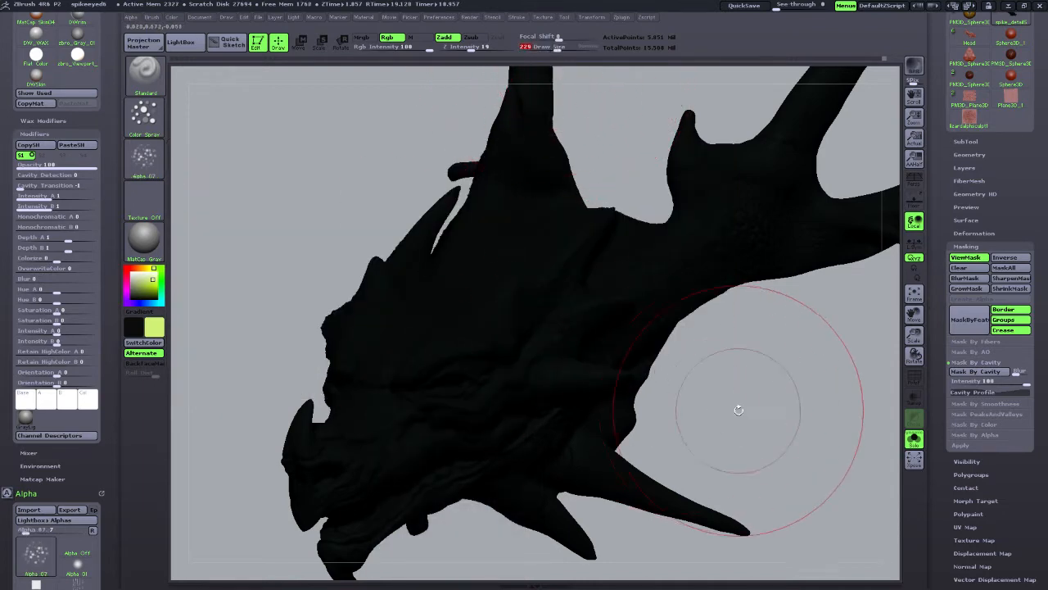
pyautogui.moveTo(737, 404); pyautogui.dragTo(683, 412)
pyautogui.moveTo(746, 417); pyautogui.dragTo(702, 449)
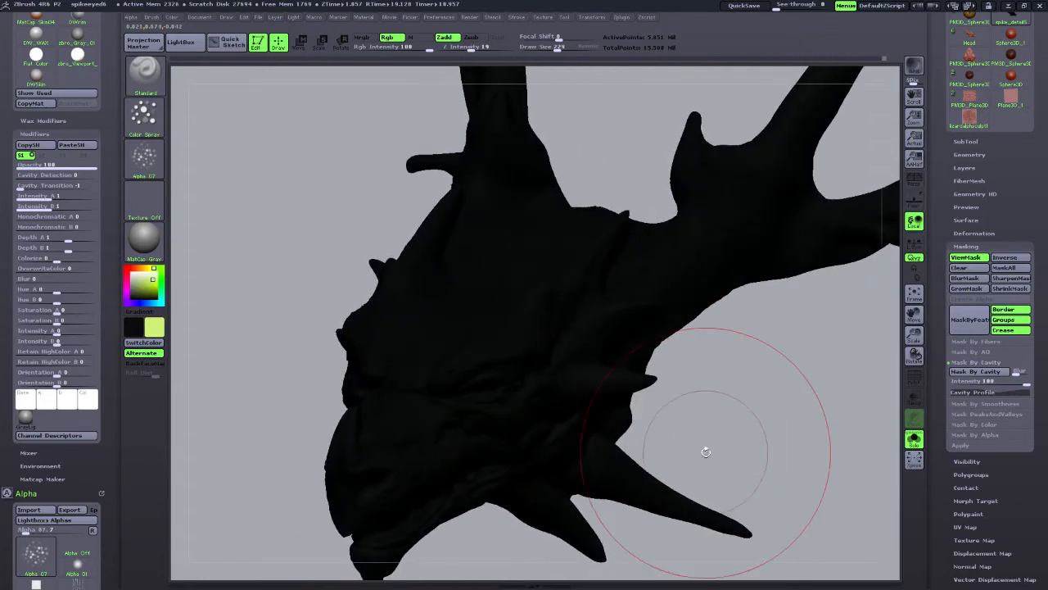
# Set the Draw Size to 135 and try the yellow-green spray across the brow and around the eye.
pyautogui.moveTo(913, 336); pyautogui.dragTo(884, 342)
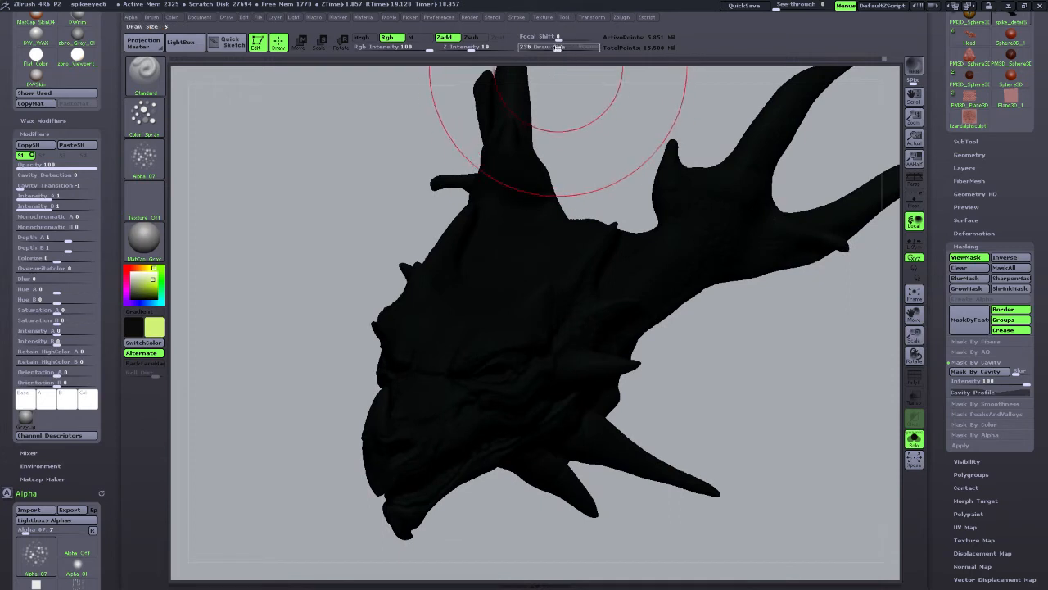
pyautogui.click(549, 48)
pyautogui.moveTo(505, 307); pyautogui.dragTo(470, 342)
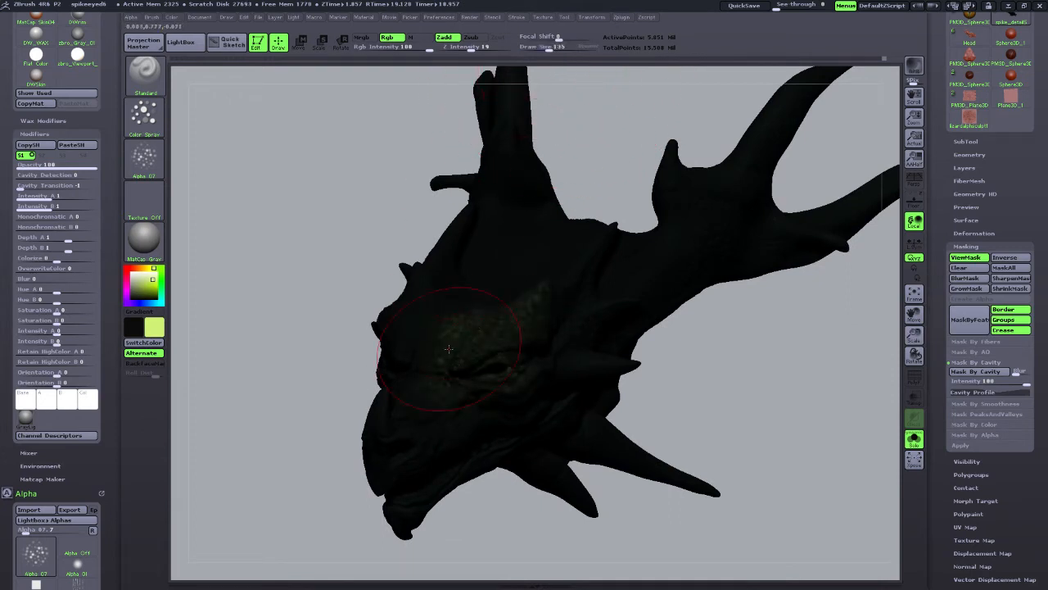
pyautogui.moveTo(292, 346); pyautogui.dragTo(352, 363)
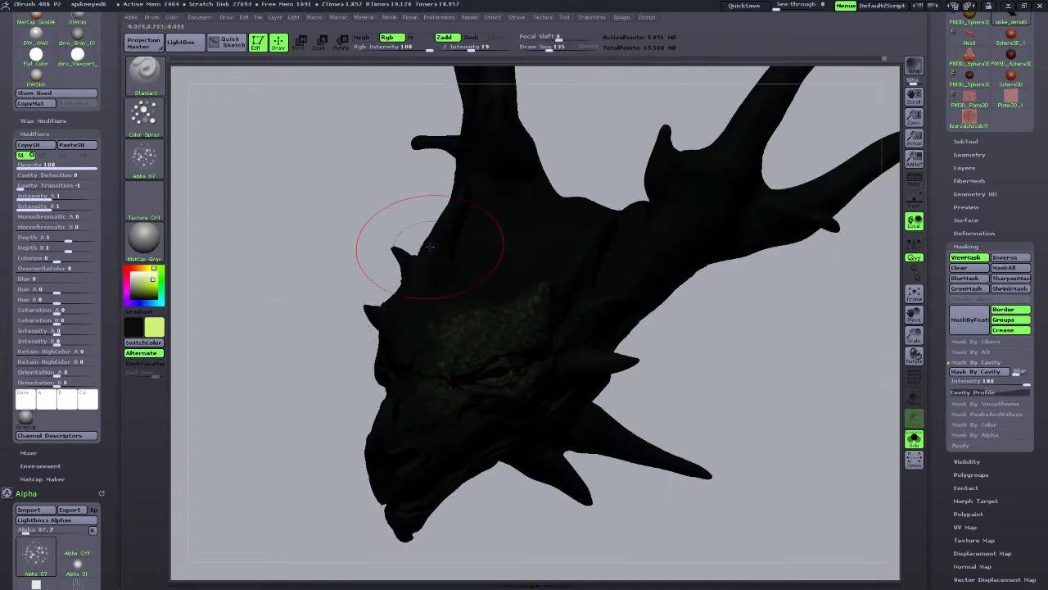
# Undo the spray strokes on the brow and turn off Zadd so the brush only applies color.
pyautogui.press('ctrl')
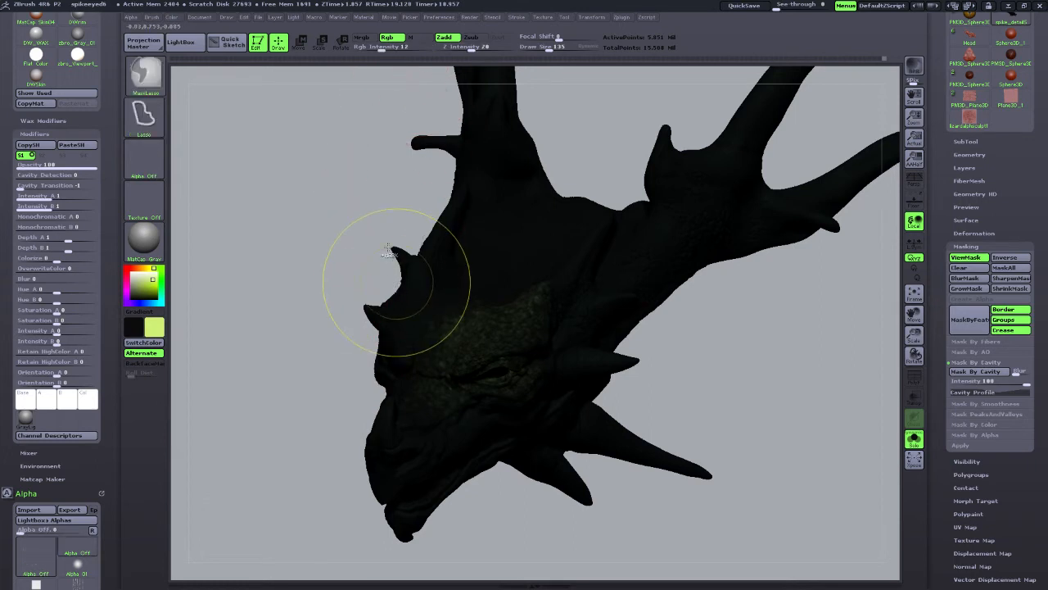
pyautogui.hotkey('ctrl', 'z')
pyautogui.click(450, 38)
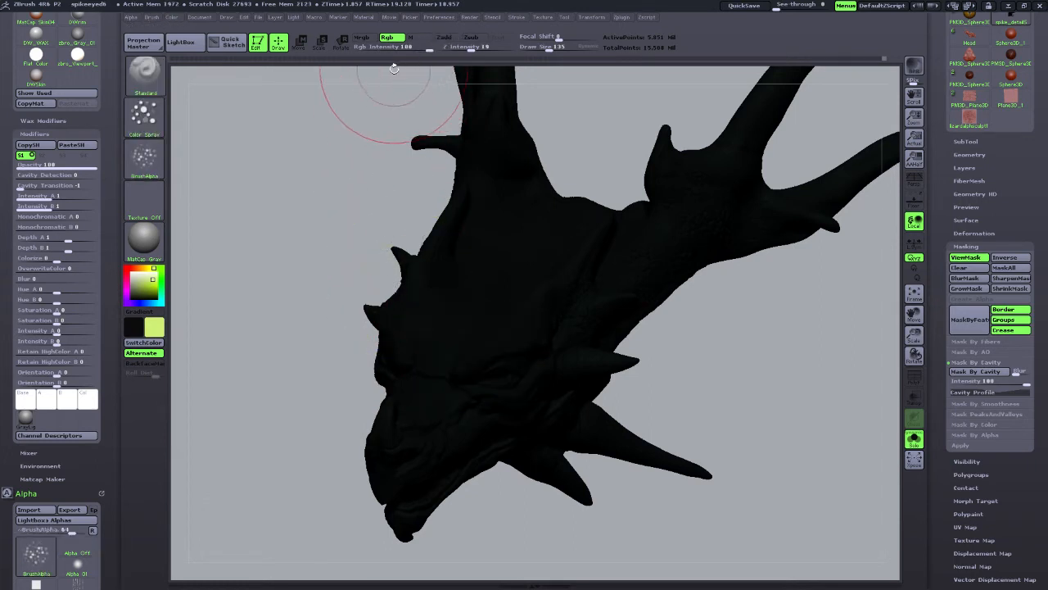
# Spray yellow-green over the forehead, brows and snout, and hide the mask display.
pyautogui.moveTo(334, 395)
pyautogui.mouseDown()
pyautogui.moveTo(286, 445)
pyautogui.moveTo(445, 276)
pyautogui.mouseUp()
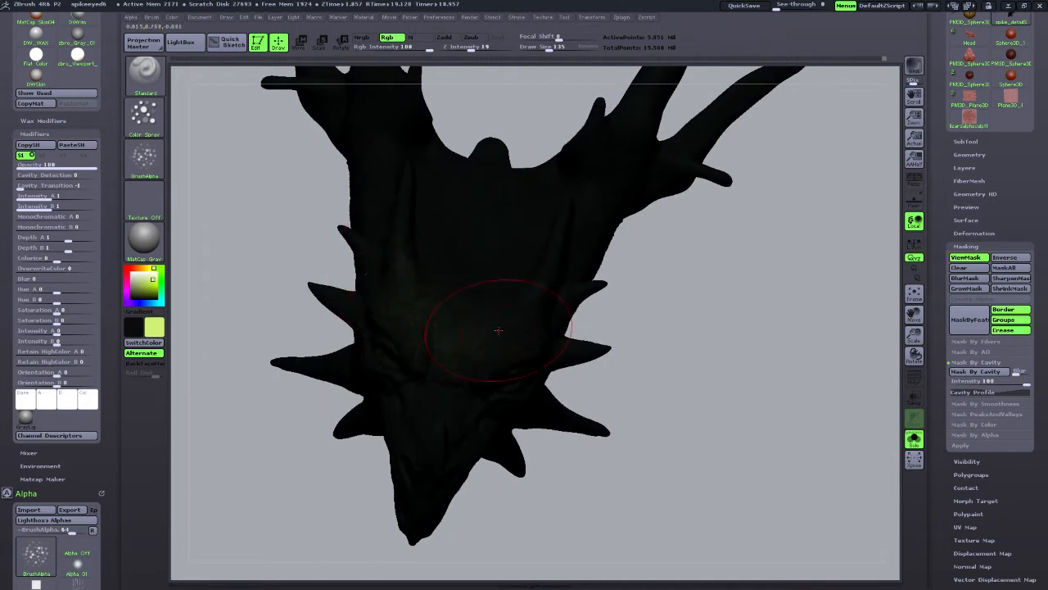
pyautogui.moveTo(609, 382); pyautogui.dragTo(360, 445)
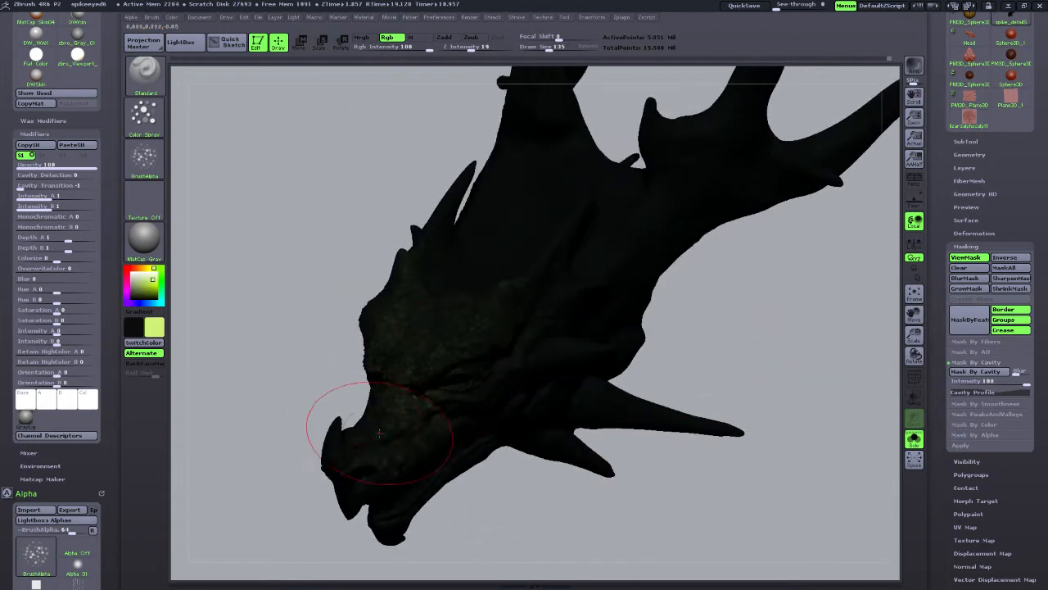
pyautogui.moveTo(533, 491)
pyautogui.mouseDown()
pyautogui.moveTo(528, 543)
pyautogui.moveTo(884, 292)
pyautogui.mouseUp()
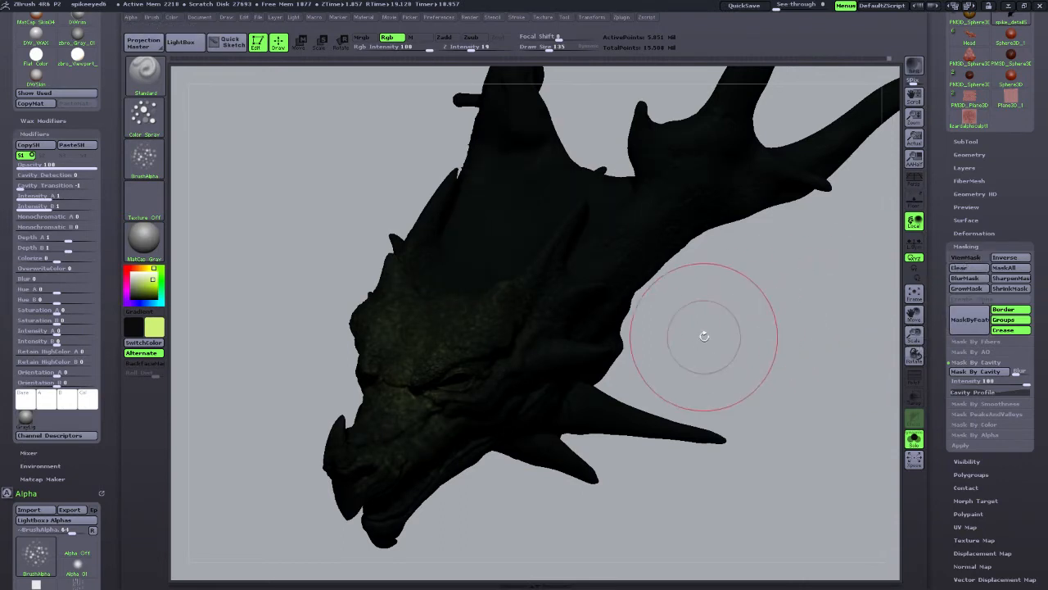
pyautogui.moveTo(704, 337); pyautogui.dragTo(676, 361)
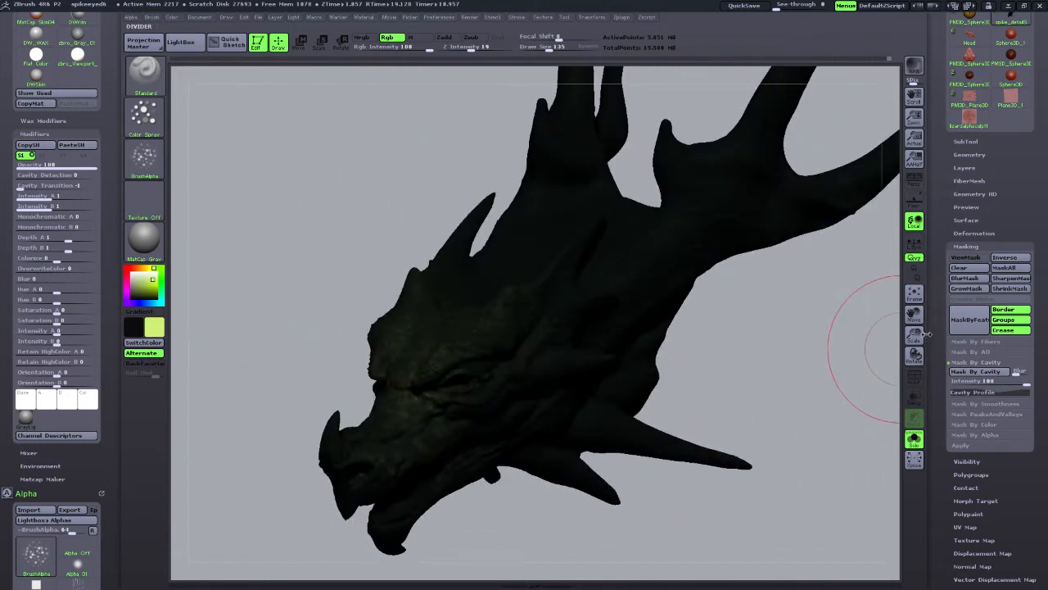
pyautogui.moveTo(914, 336)
pyautogui.mouseDown()
pyautogui.moveTo(913, 350)
pyautogui.moveTo(912, 330)
pyautogui.mouseUp()
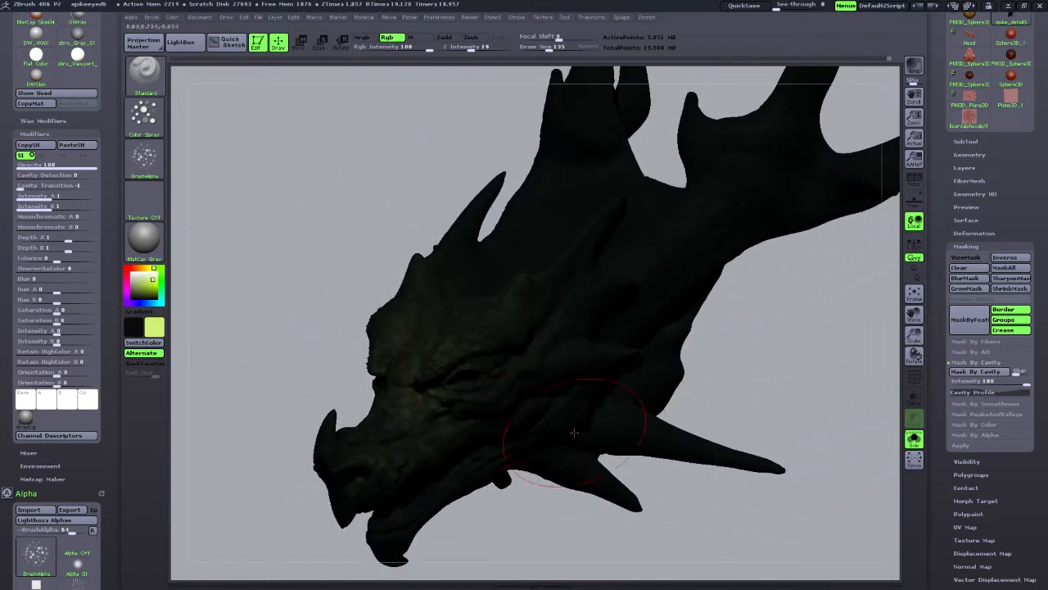
# Set the Draw Size to 62 and build up brighter spray over the brow ridges, forehead and bridge of the snout.
pyautogui.click(541, 49)
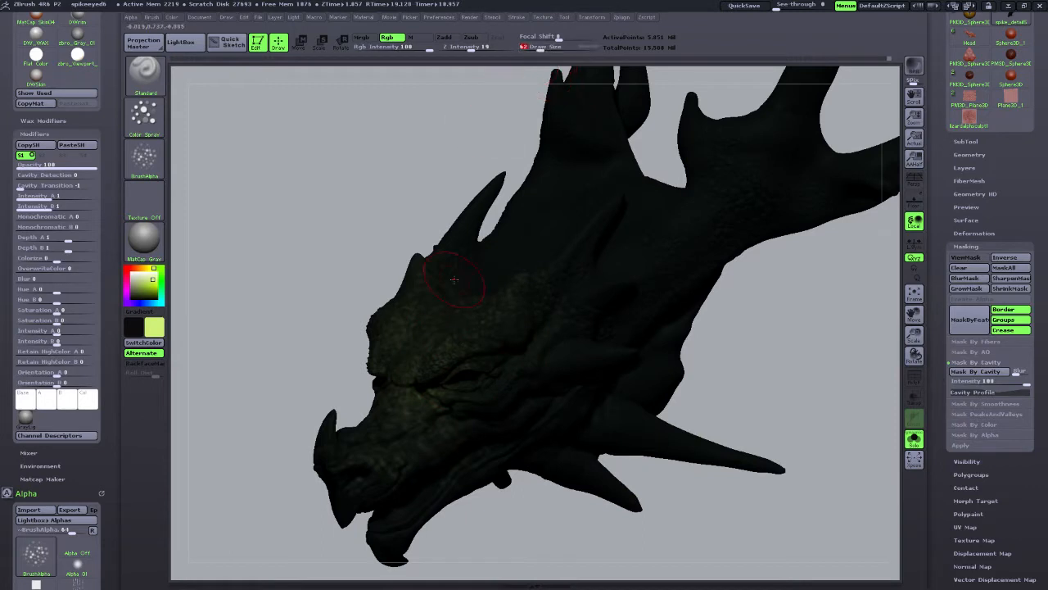
pyautogui.moveTo(499, 306); pyautogui.dragTo(407, 407)
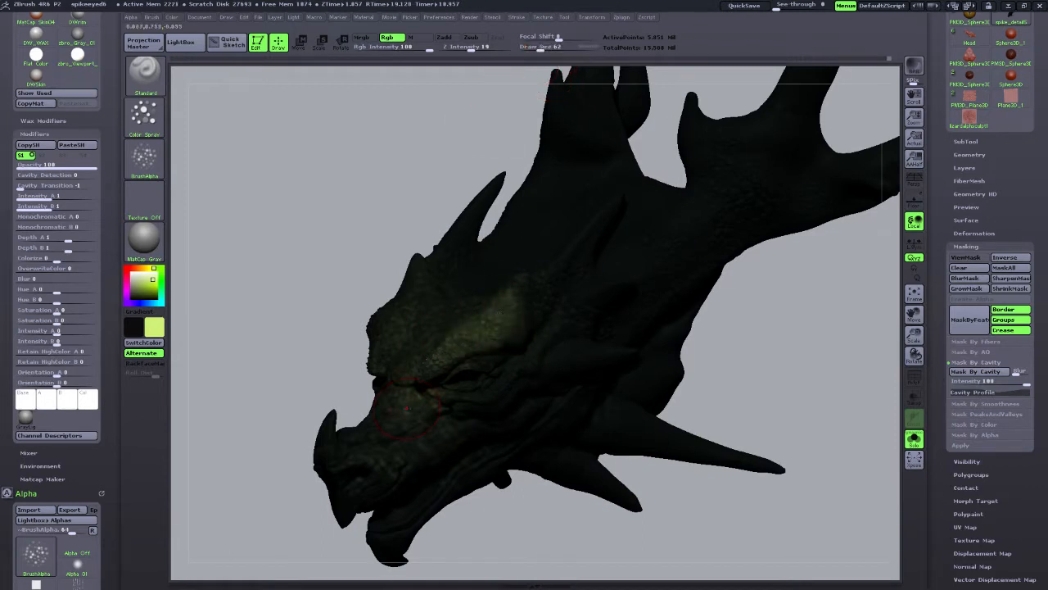
pyautogui.moveTo(299, 417); pyautogui.dragTo(356, 324)
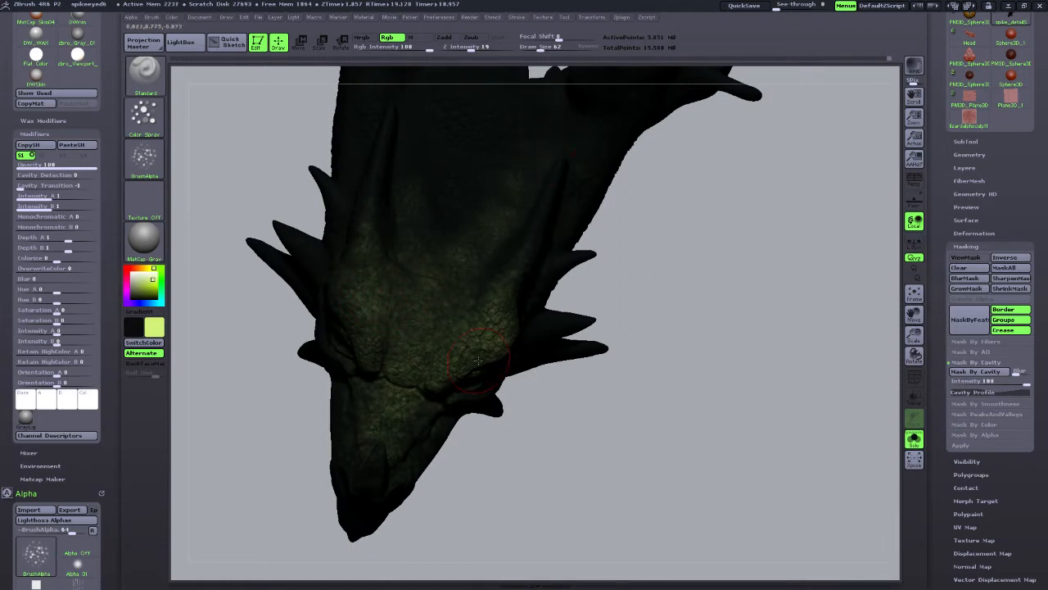
pyautogui.moveTo(625, 439); pyautogui.dragTo(573, 325)
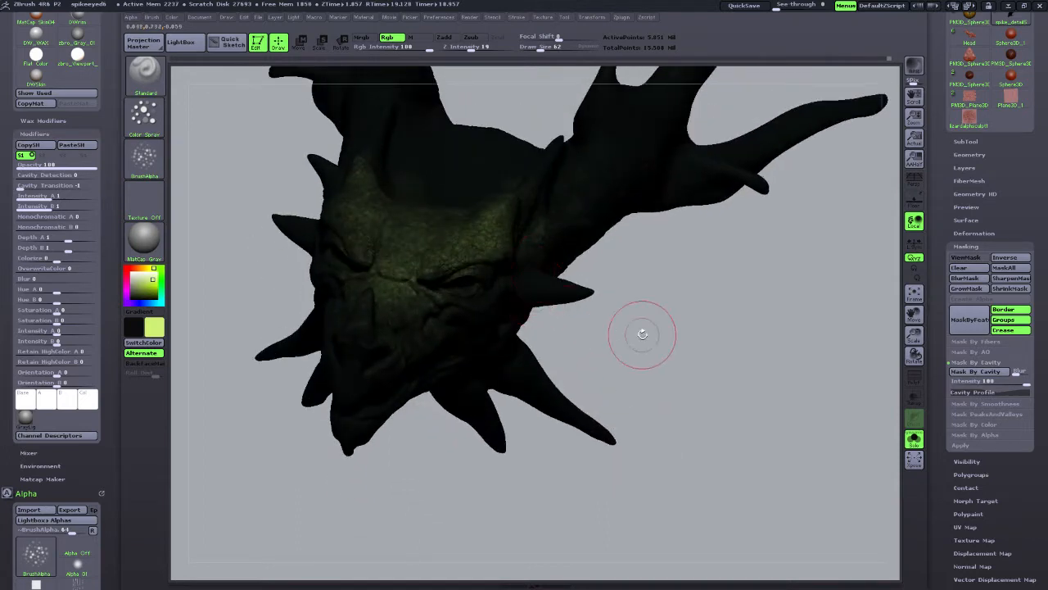
pyautogui.moveTo(644, 335); pyautogui.dragTo(520, 317)
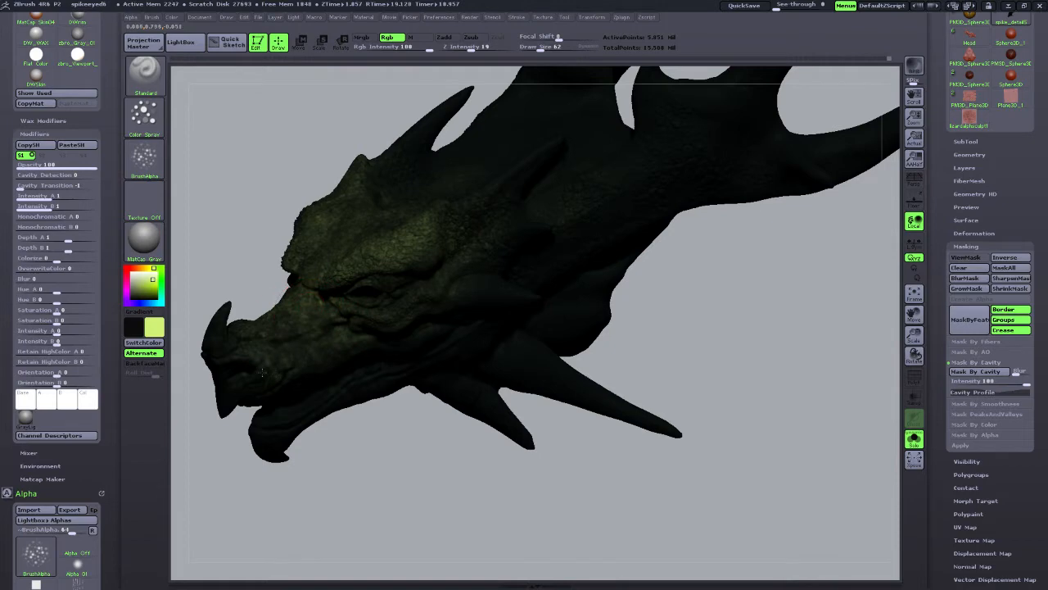
# Spray the lighter color over the crown and back of the head up to the base of the horns.
pyautogui.moveTo(218, 491); pyautogui.dragTo(334, 519)
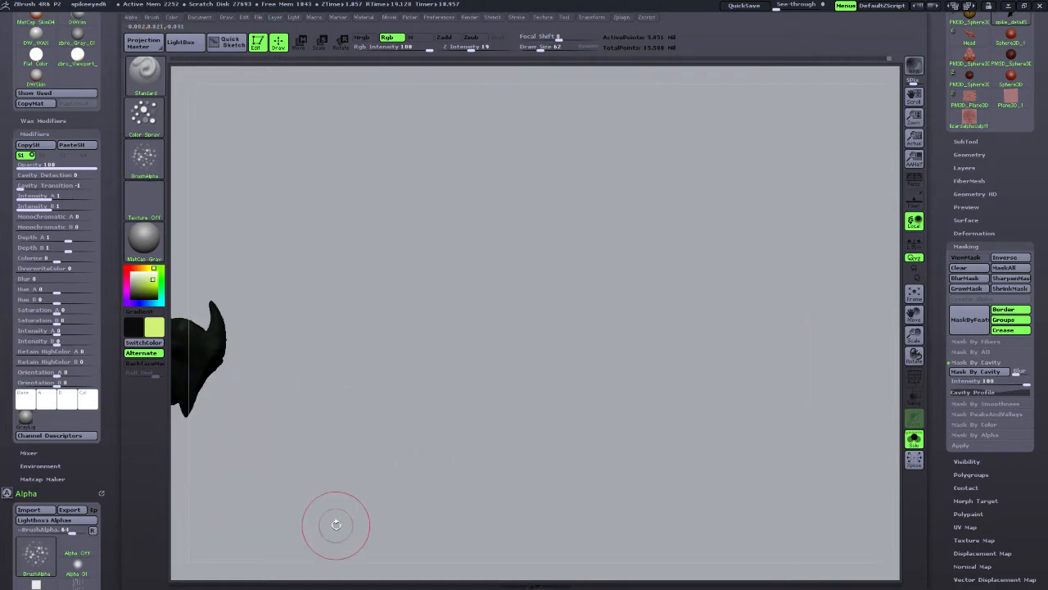
pyautogui.click(914, 296)
pyautogui.moveTo(715, 340)
pyautogui.mouseDown()
pyautogui.moveTo(725, 299)
pyautogui.moveTo(722, 336)
pyautogui.mouseUp()
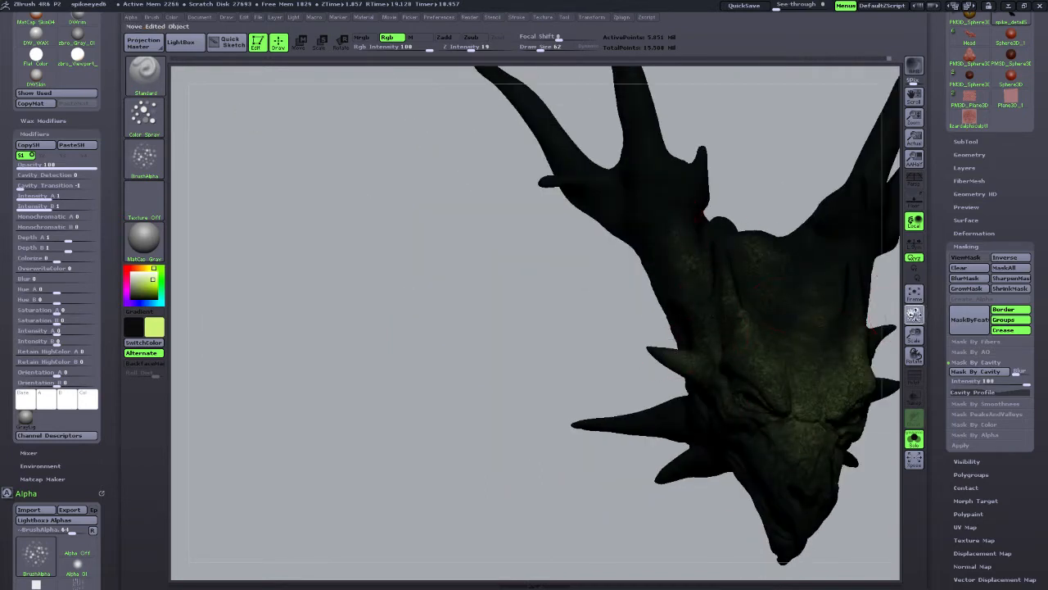
pyautogui.moveTo(915, 315); pyautogui.dragTo(696, 335)
pyautogui.moveTo(678, 297); pyautogui.dragTo(567, 261)
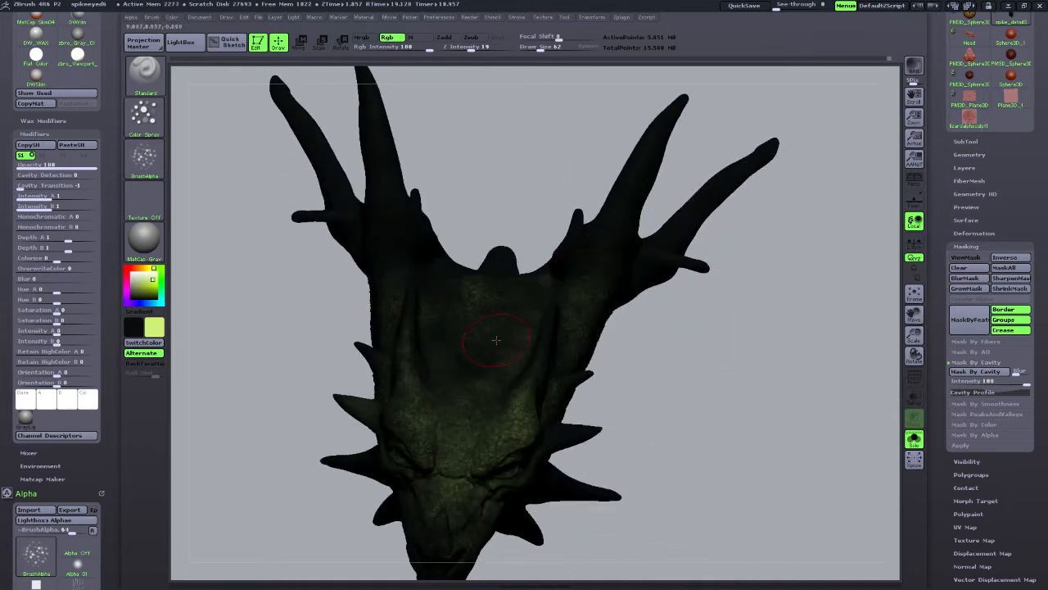
pyautogui.moveTo(483, 224); pyautogui.dragTo(475, 212)
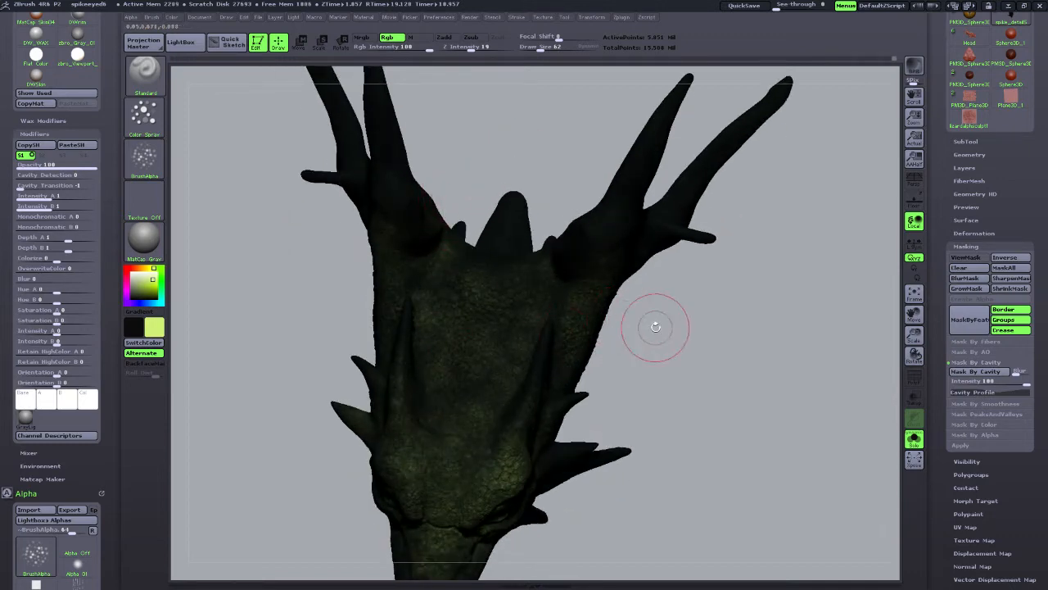
# Spray the lighter color along the side of the neck, the horn bases and the area behind the eye.
pyautogui.moveTo(655, 327); pyautogui.dragTo(536, 348)
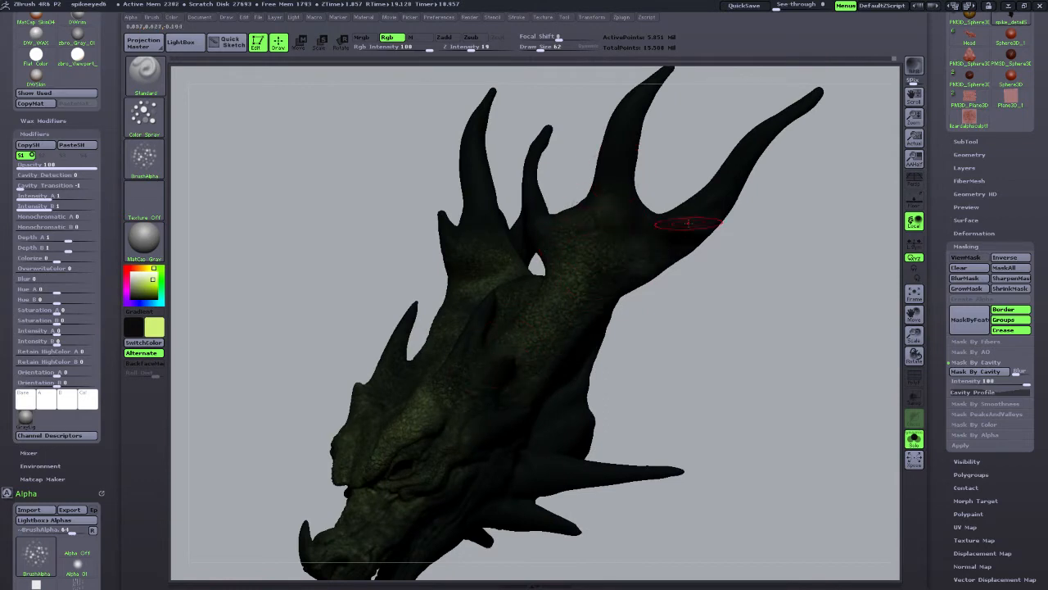
pyautogui.moveTo(726, 312); pyautogui.dragTo(495, 375)
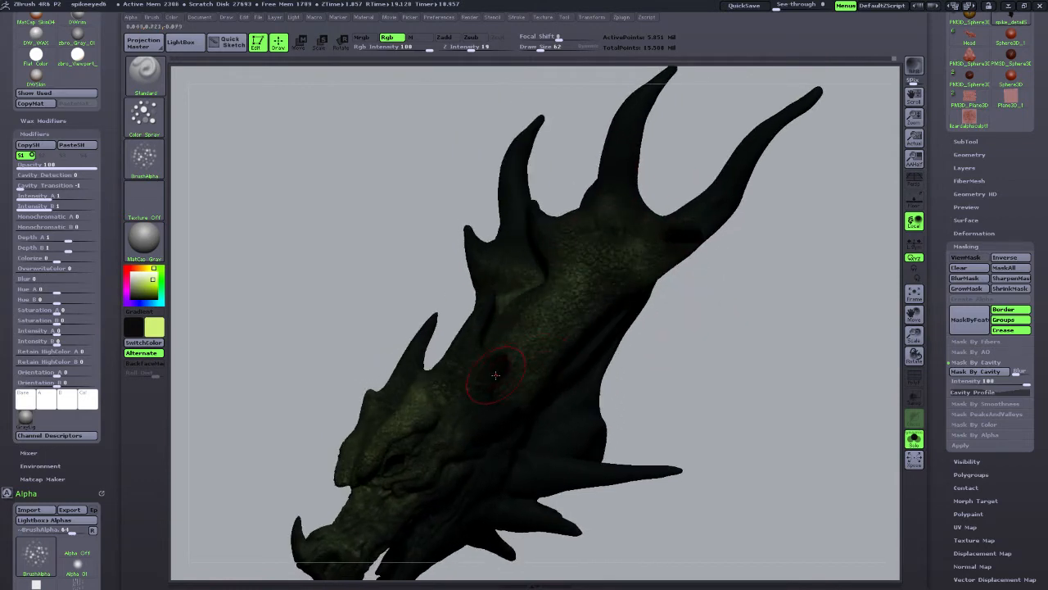
pyautogui.moveTo(659, 357); pyautogui.dragTo(533, 373)
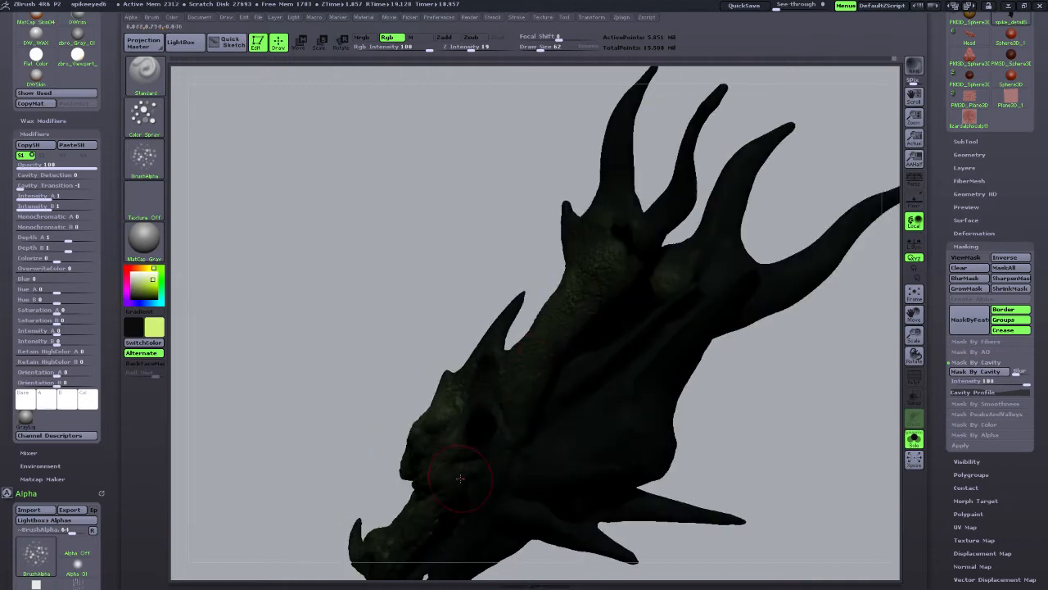
pyautogui.moveTo(767, 382); pyautogui.dragTo(671, 289)
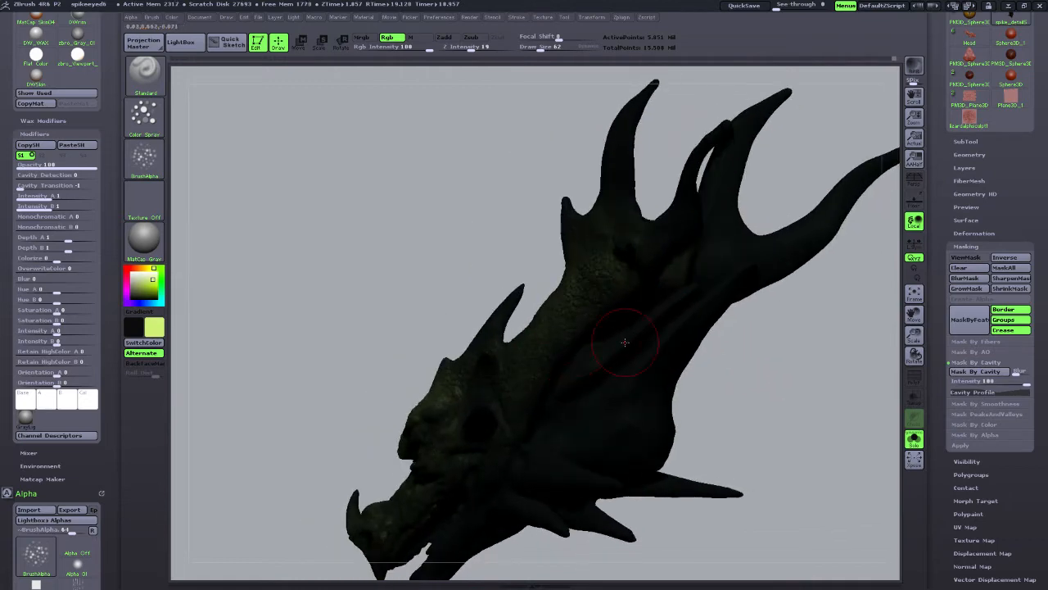
pyautogui.moveTo(766, 375); pyautogui.dragTo(674, 239)
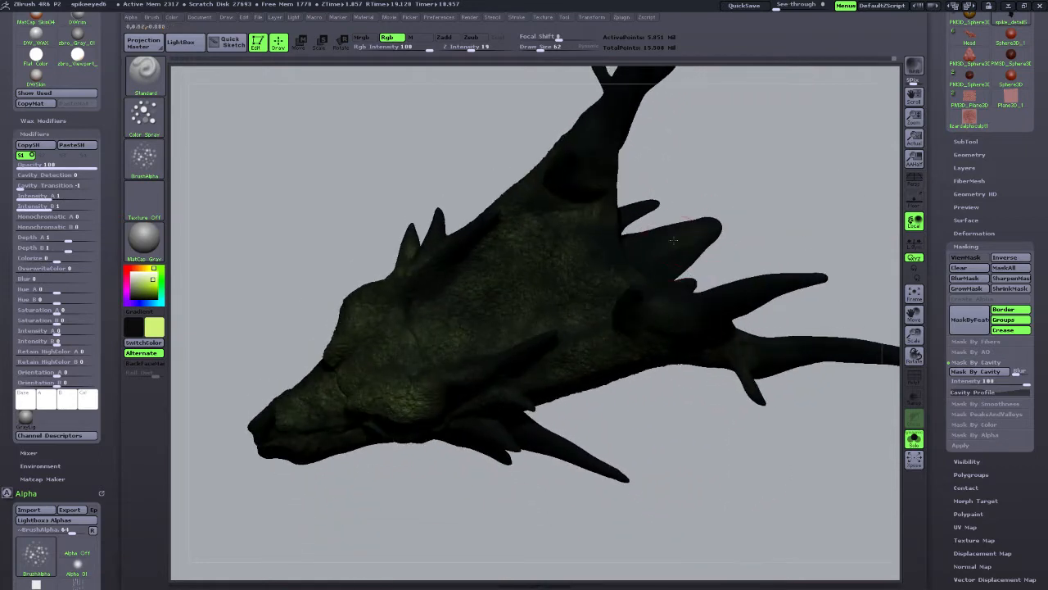
# Spray the lighter color over the snout, the nose area and the side of the head and neck.
pyautogui.moveTo(627, 439); pyautogui.dragTo(729, 410)
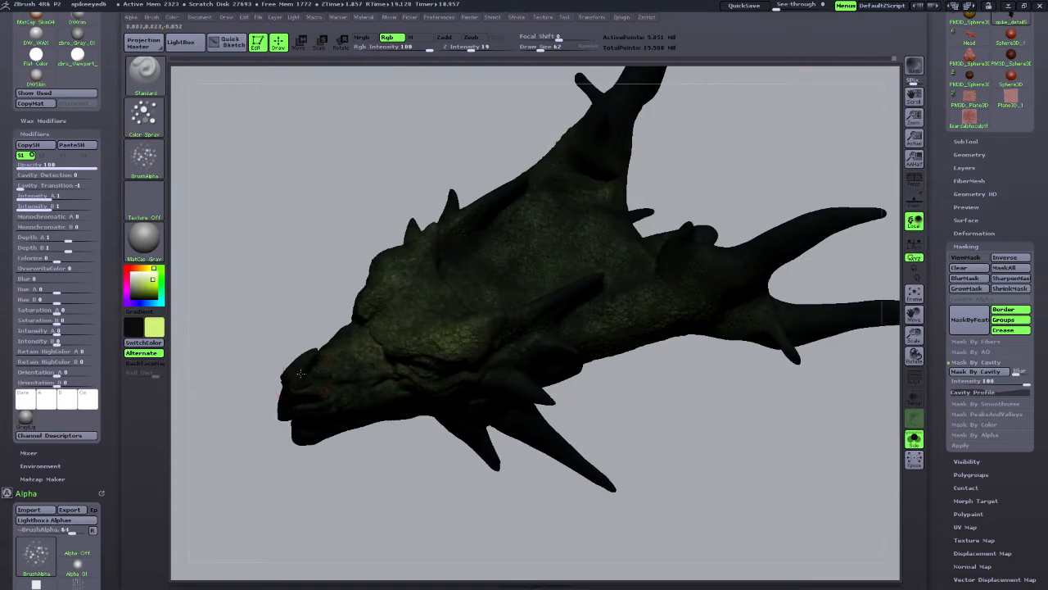
pyautogui.moveTo(264, 435); pyautogui.dragTo(284, 330)
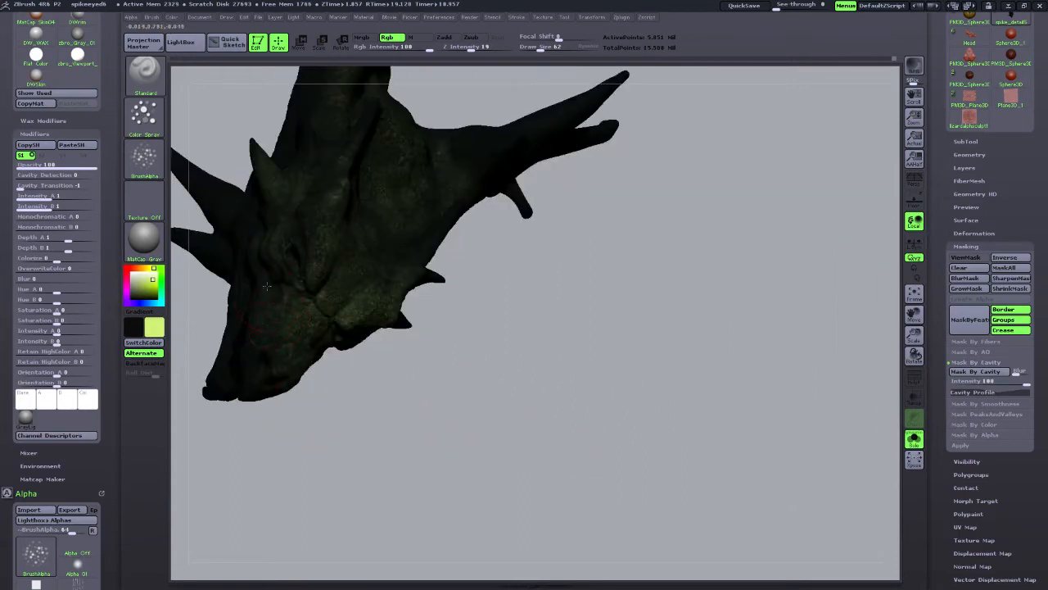
pyautogui.moveTo(249, 385); pyautogui.dragTo(762, 380)
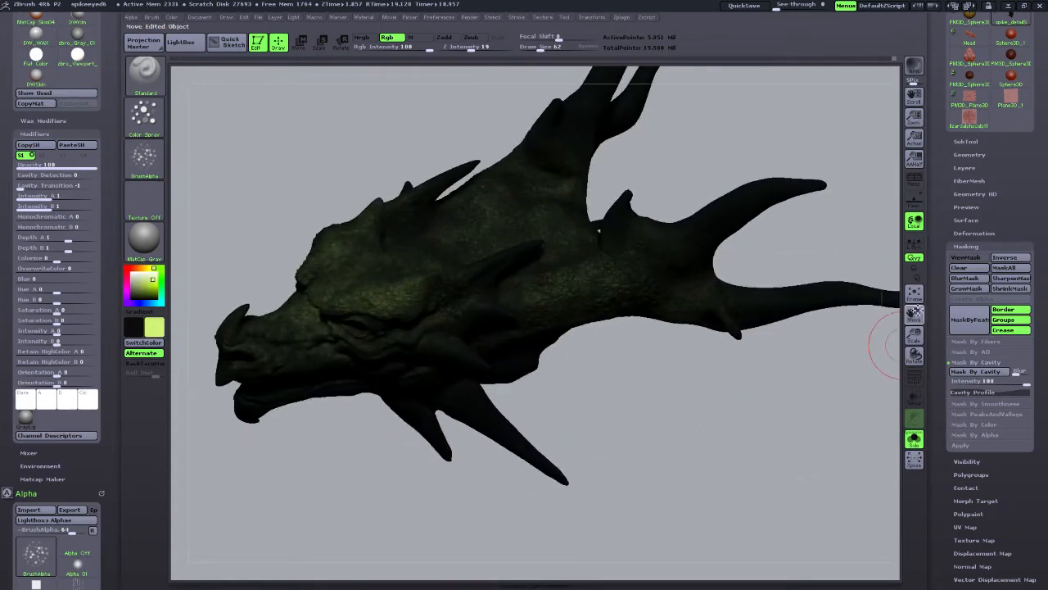
pyautogui.moveTo(907, 324); pyautogui.dragTo(900, 371)
pyautogui.moveTo(730, 519); pyautogui.dragTo(521, 421)
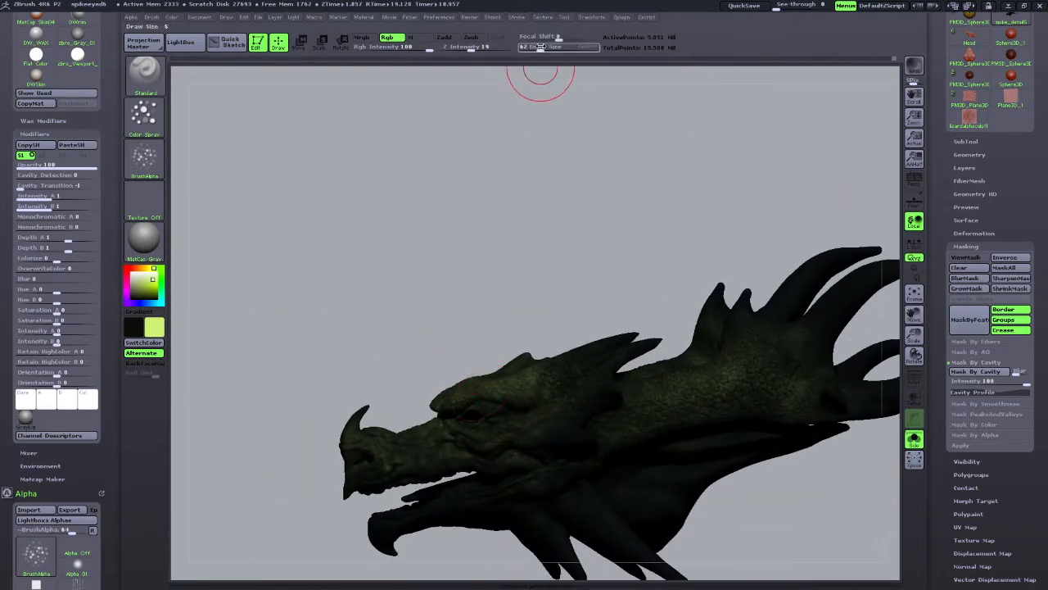
# Set the Draw Size to 30 and spray finer color along the lower jaw, cheeks and side spikes.
pyautogui.moveTo(541, 47); pyautogui.dragTo(532, 47)
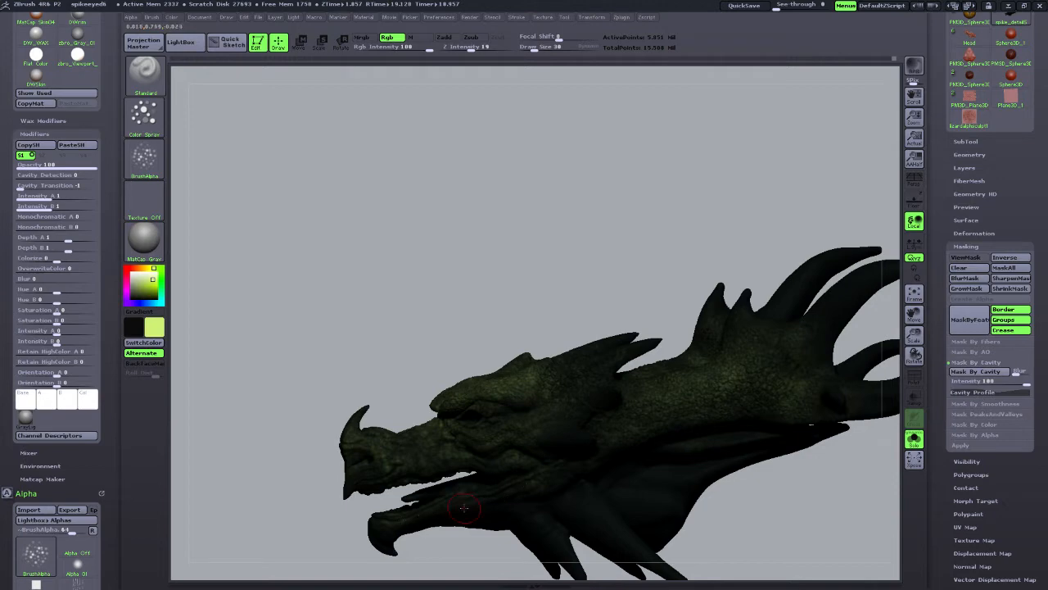
pyautogui.moveTo(464, 561); pyautogui.dragTo(626, 512)
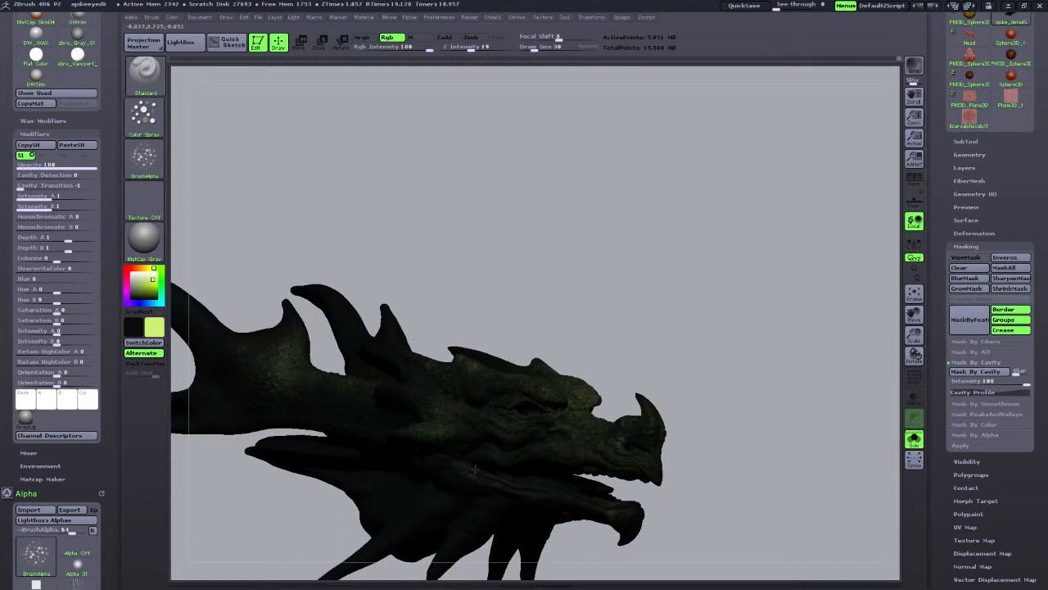
pyautogui.moveTo(697, 456); pyautogui.dragTo(702, 492)
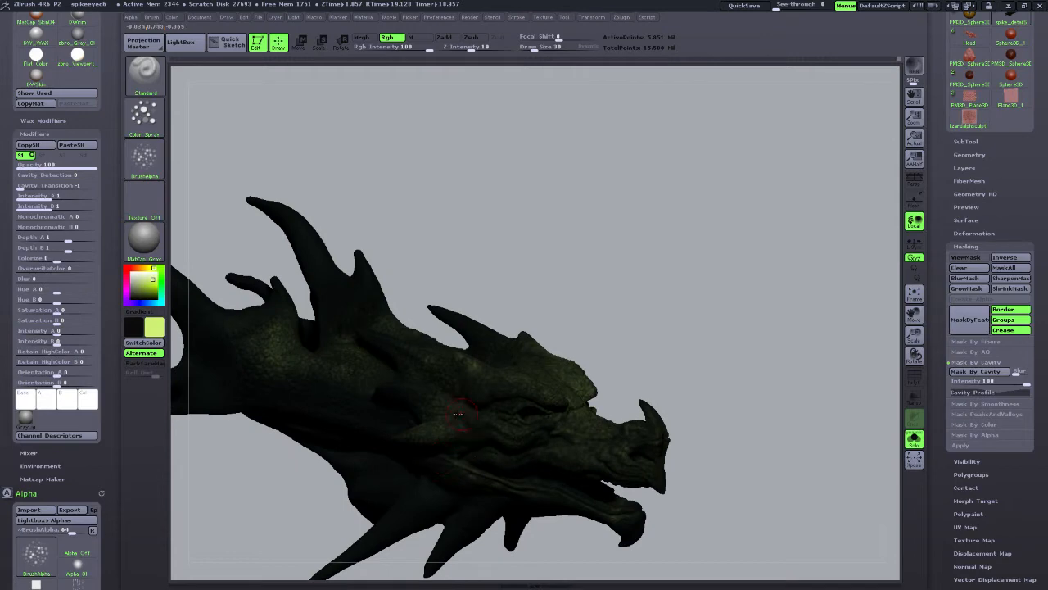
pyautogui.moveTo(673, 368); pyautogui.dragTo(283, 365)
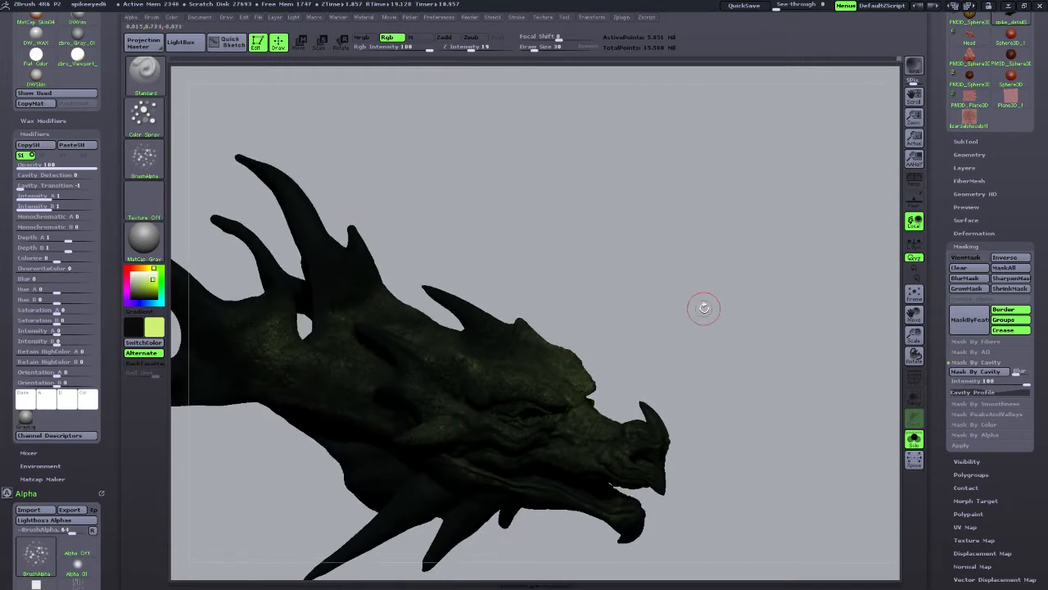
# Set the Draw Size to 90 and spray more color around the horn bases and the back of the neck.
pyautogui.moveTo(535, 50); pyautogui.dragTo(544, 49)
pyautogui.moveTo(673, 244); pyautogui.dragTo(395, 345)
pyautogui.moveTo(660, 332); pyautogui.dragTo(463, 263)
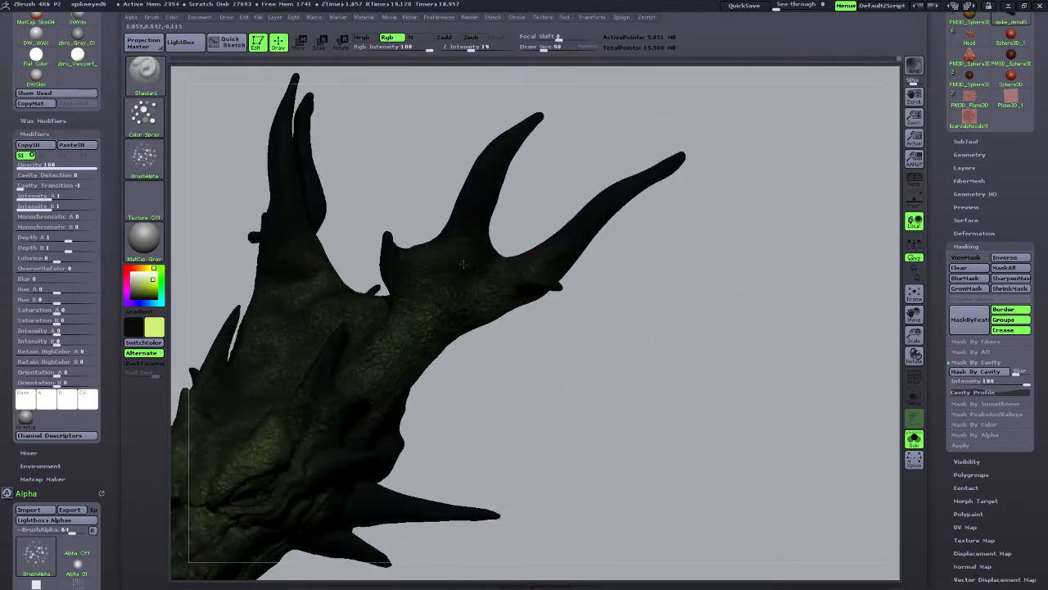
pyautogui.moveTo(561, 417)
pyautogui.mouseDown()
pyautogui.moveTo(642, 423)
pyautogui.moveTo(658, 324)
pyautogui.moveTo(295, 257)
pyautogui.moveTo(364, 293)
pyautogui.mouseUp()
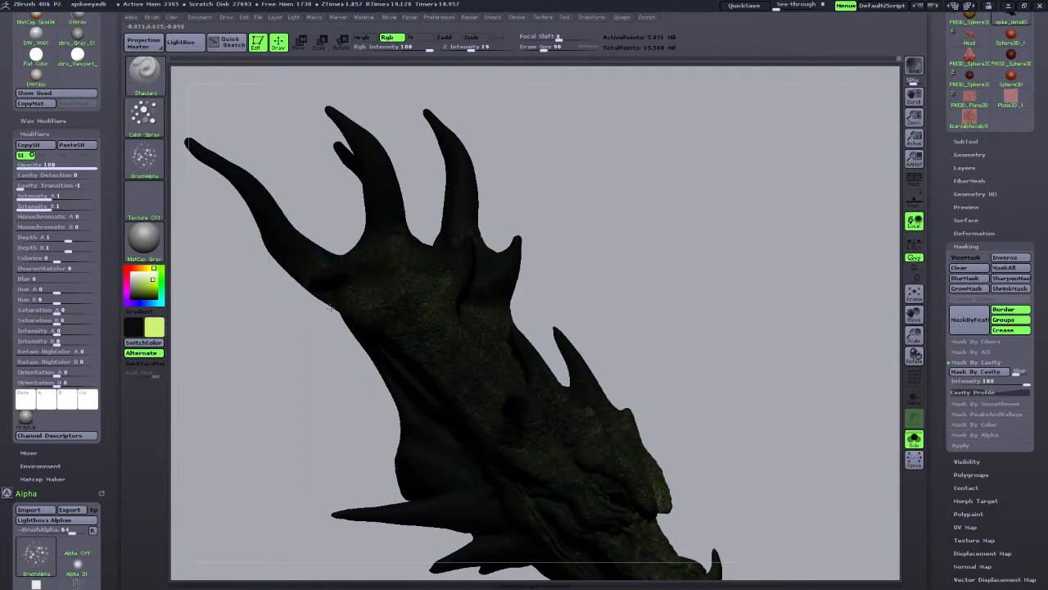
pyautogui.moveTo(723, 295); pyautogui.dragTo(562, 281)
pyautogui.moveTo(644, 269); pyautogui.dragTo(667, 304)
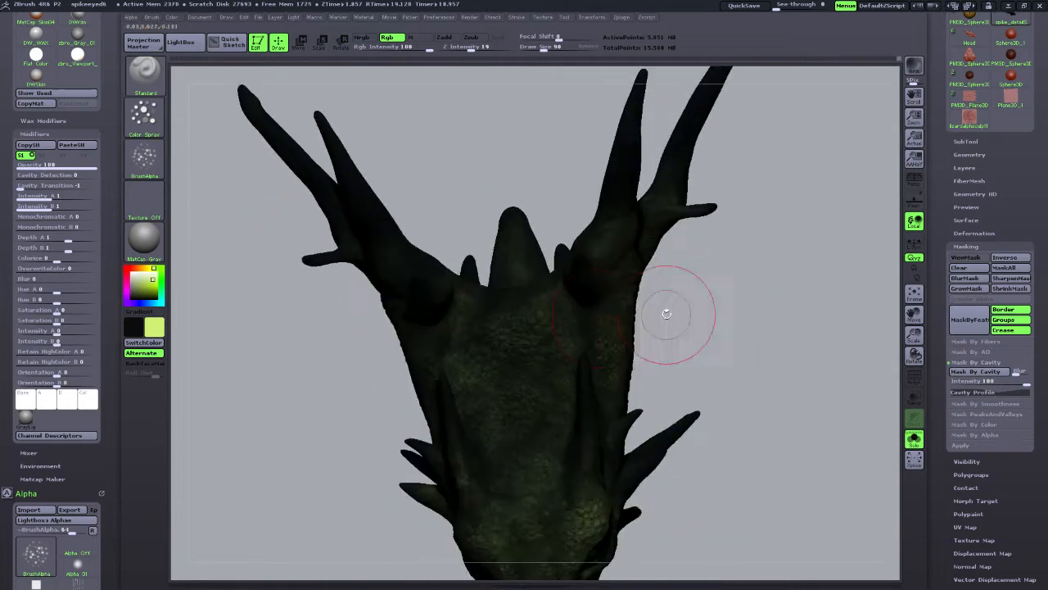
# Spray the lighter yellow-green along both sides of the neck, working between the head and the horn bases.
pyautogui.moveTo(760, 327); pyautogui.dragTo(512, 249)
pyautogui.moveTo(762, 287)
pyautogui.mouseDown()
pyautogui.moveTo(790, 250)
pyautogui.moveTo(671, 287)
pyautogui.mouseUp()
pyautogui.moveTo(601, 379)
pyautogui.mouseDown()
pyautogui.moveTo(411, 428)
pyautogui.moveTo(709, 349)
pyautogui.mouseUp()
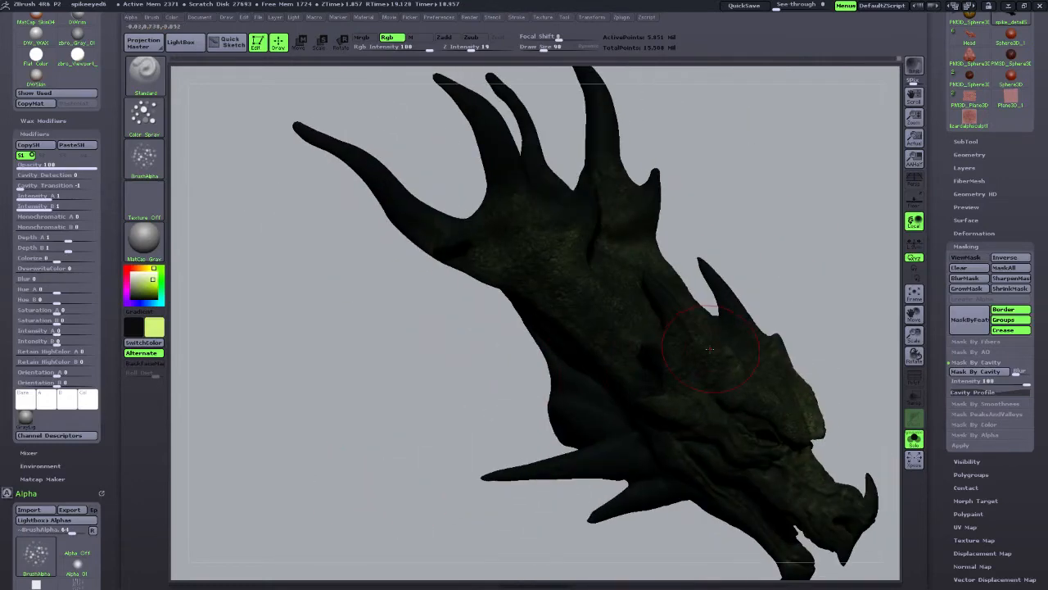
pyautogui.moveTo(823, 339); pyautogui.dragTo(581, 328)
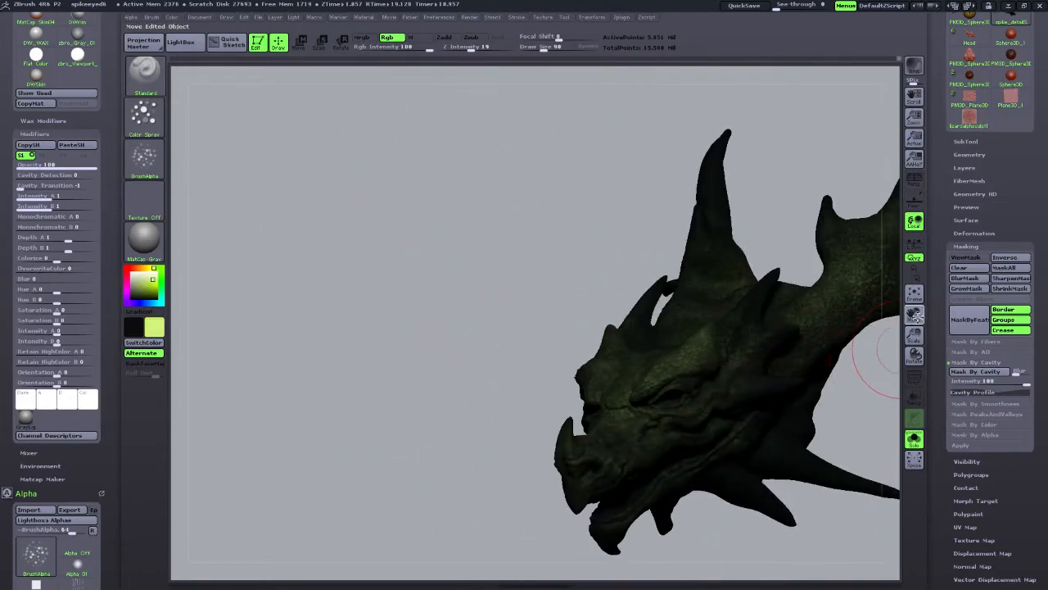
pyautogui.moveTo(915, 315); pyautogui.dragTo(480, 305)
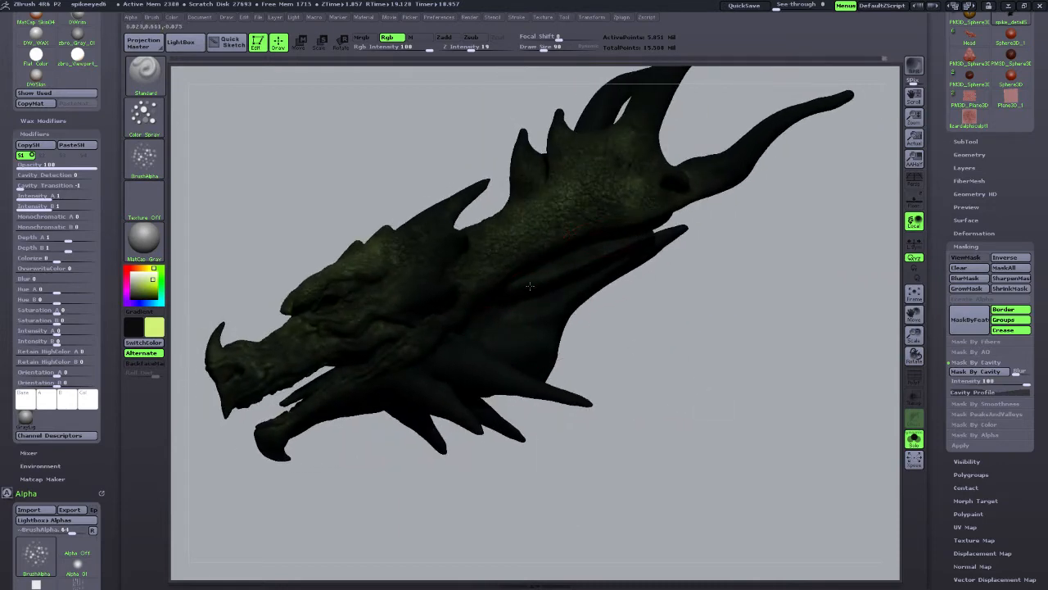
pyautogui.moveTo(363, 480); pyautogui.dragTo(341, 371)
pyautogui.moveTo(915, 314); pyautogui.dragTo(1041, 381)
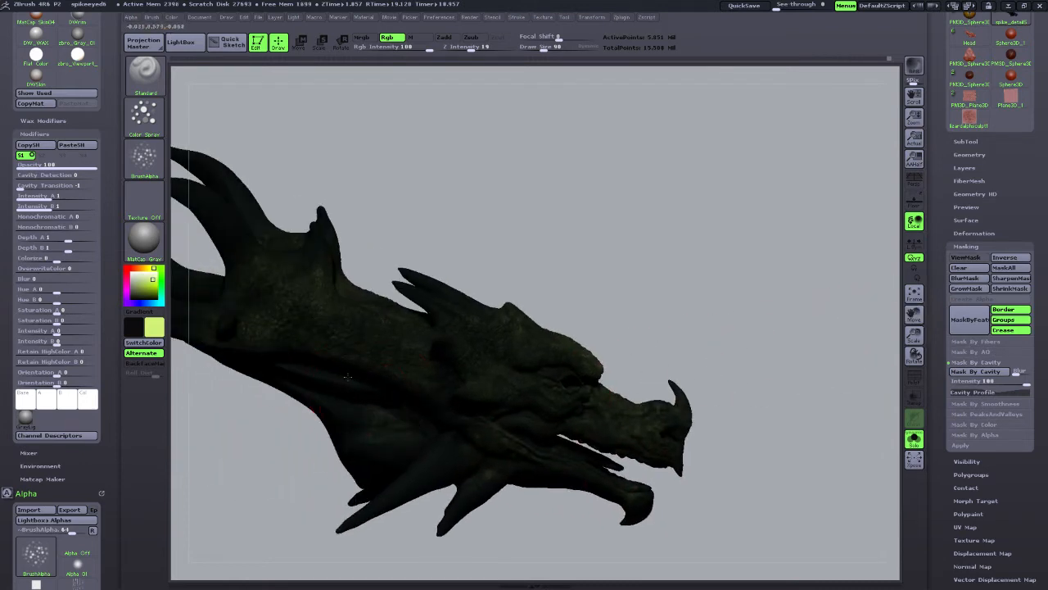
# Spray more of the lighter color over the top of the neck, behind the brow spikes and toward the horn bases.
pyautogui.moveTo(737, 309); pyautogui.dragTo(517, 395)
pyautogui.moveTo(723, 372); pyautogui.dragTo(758, 442)
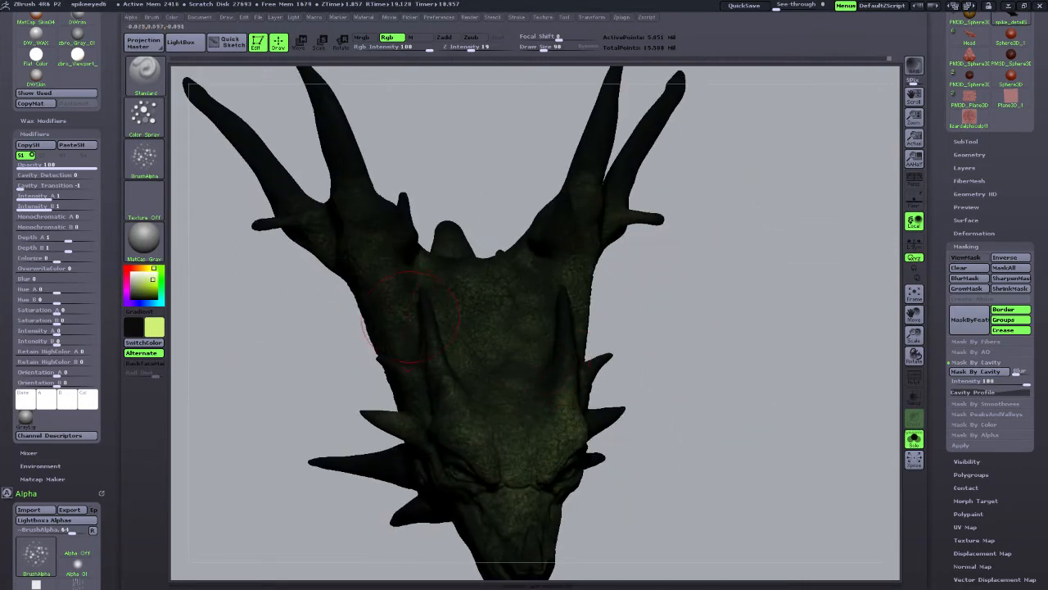
pyautogui.moveTo(674, 335); pyautogui.dragTo(441, 331)
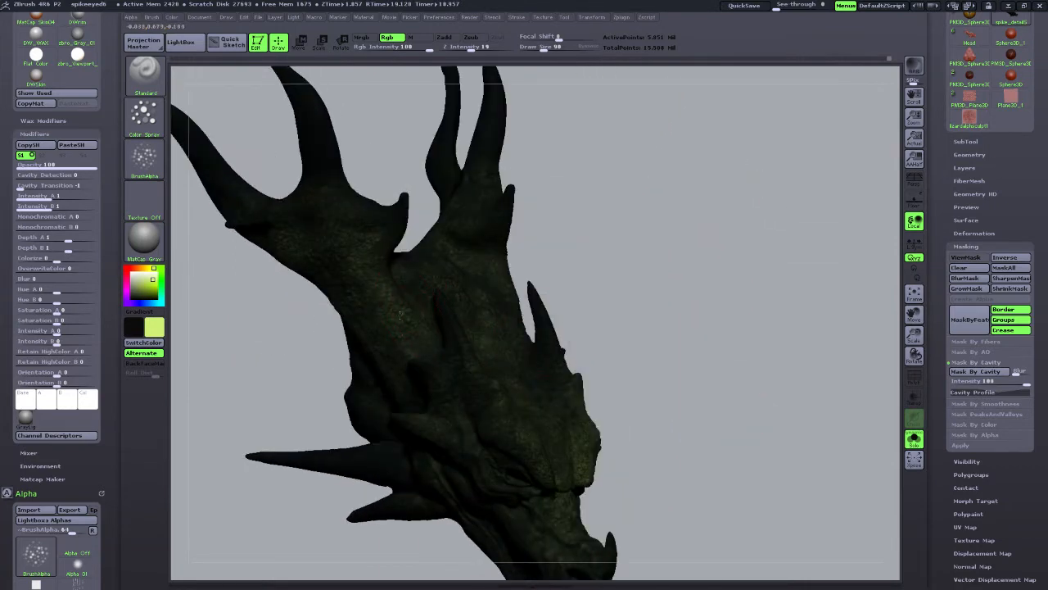
pyautogui.moveTo(561, 297); pyautogui.dragTo(690, 445)
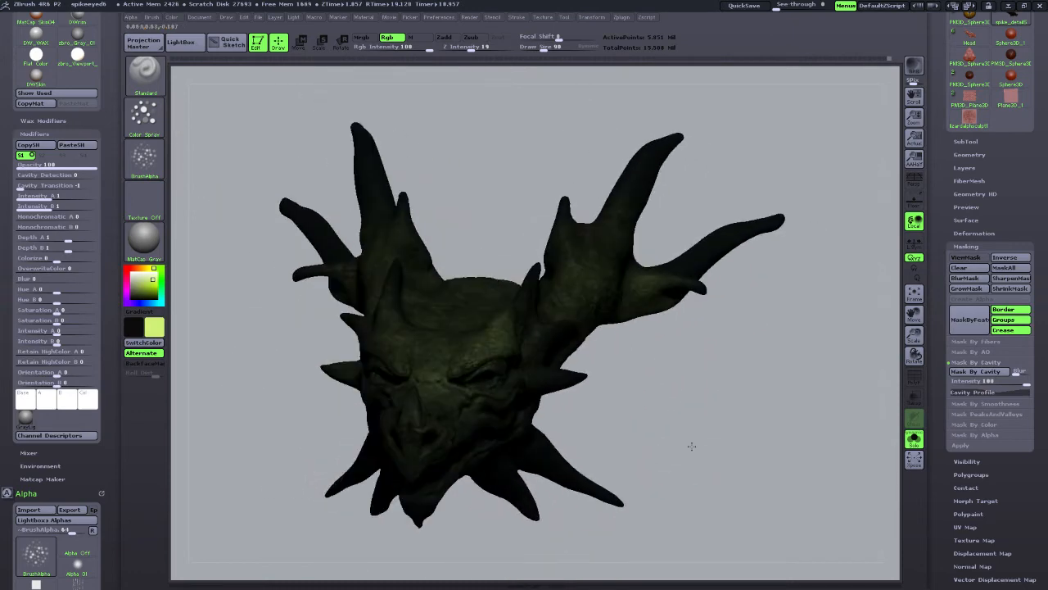
pyautogui.keyDown('alt'); pyautogui.moveTo(878, 356); pyautogui.dragTo(629, 386); pyautogui.keyUp('alt')
pyautogui.moveTo(699, 373); pyautogui.dragTo(649, 347)
# Set the Draw Size to 50 and spray the lighter color over the snout, brows and face.
pyautogui.moveTo(543, 49); pyautogui.dragTo(541, 49)
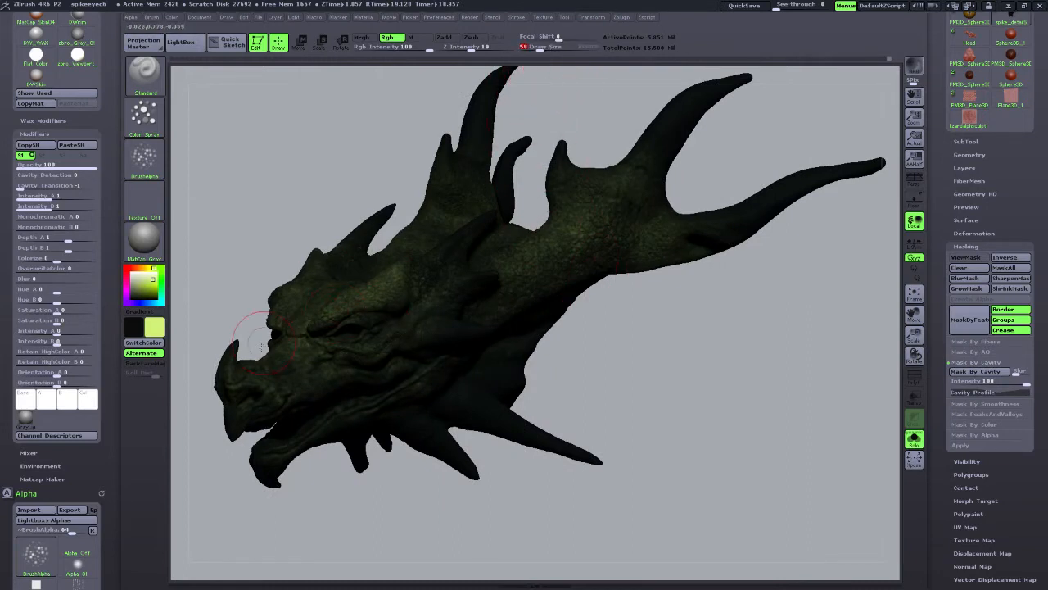
pyautogui.moveTo(463, 486); pyautogui.dragTo(539, 505)
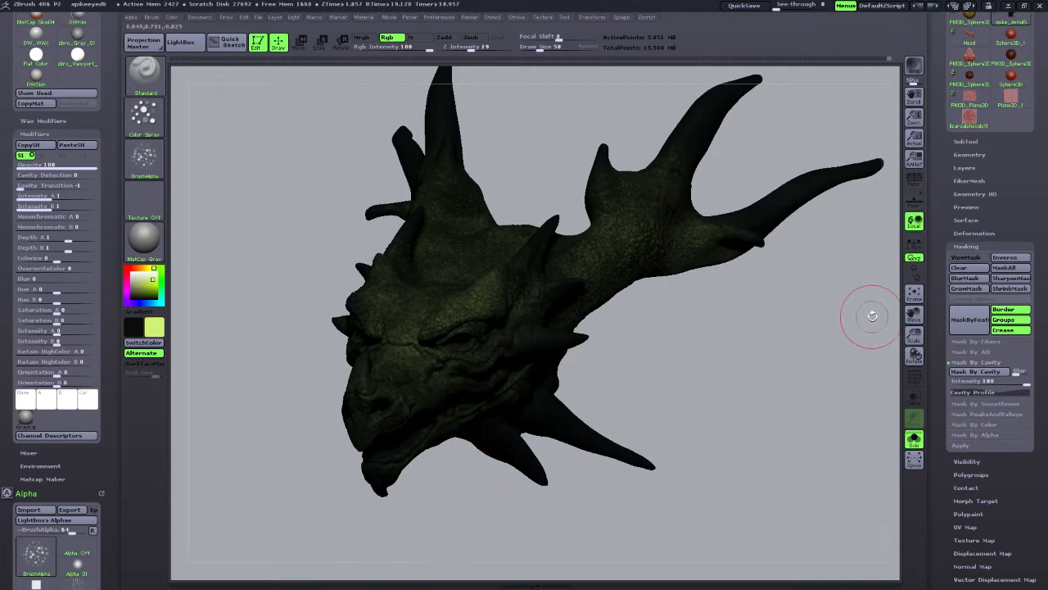
pyautogui.moveTo(914, 335); pyautogui.dragTo(932, 318)
pyautogui.moveTo(914, 335); pyautogui.dragTo(914, 339)
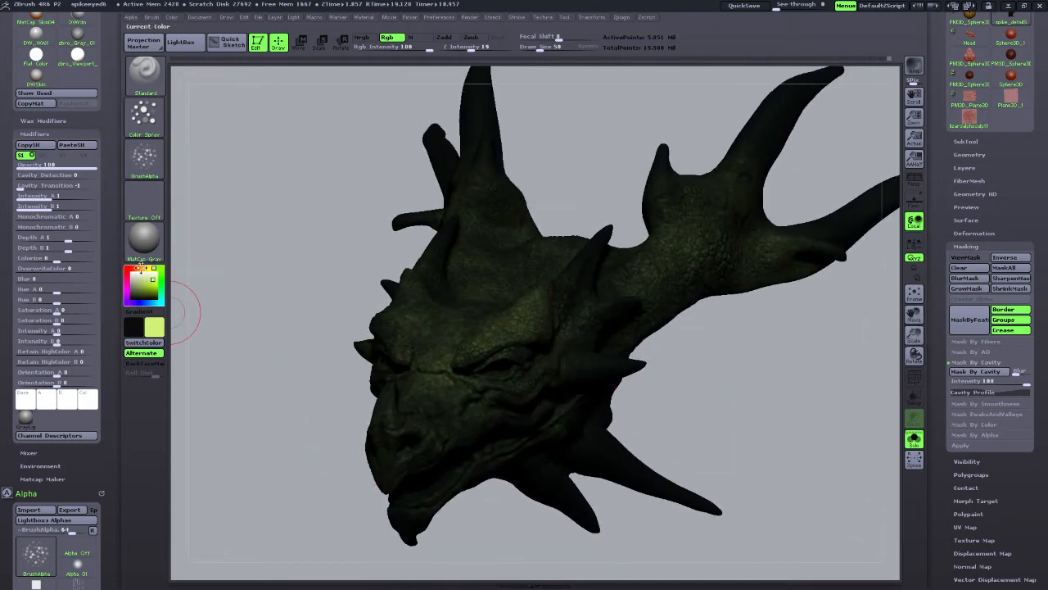
# Change the paint color to orange (Red 255, Green 142, Blue 65) and set the Draw Size to 39.
pyautogui.click(140, 269)
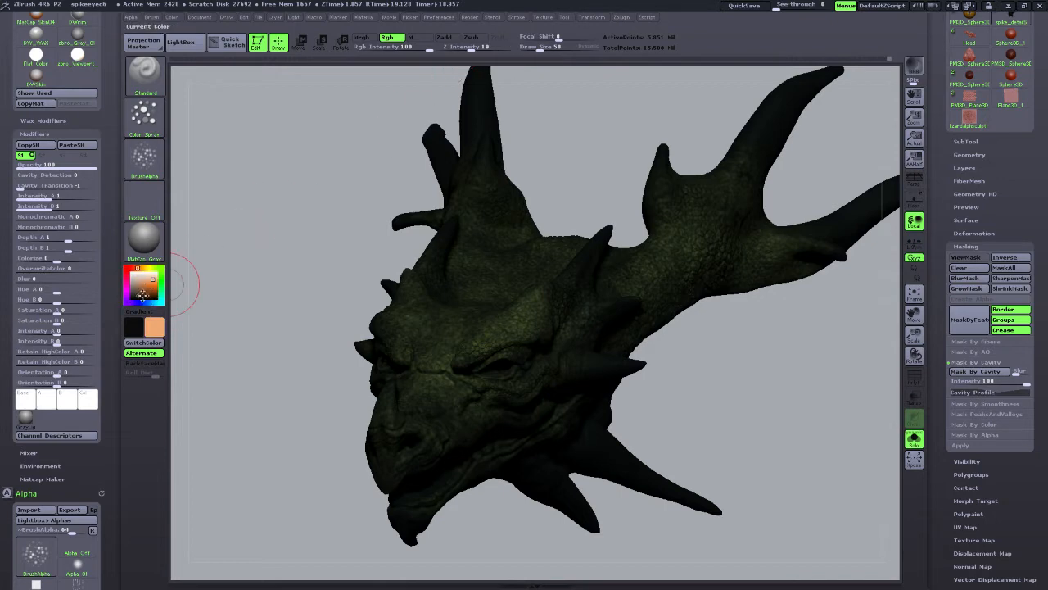
pyautogui.moveTo(554, 48); pyautogui.dragTo(538, 49)
pyautogui.moveTo(152, 280); pyautogui.dragTo(158, 281)
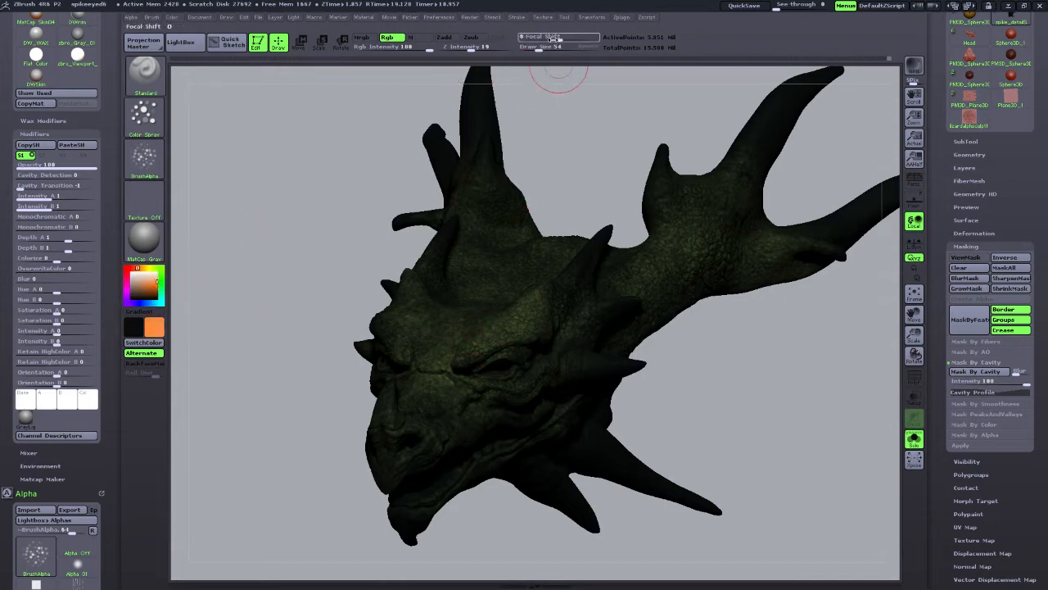
pyautogui.moveTo(544, 47); pyautogui.dragTo(532, 48)
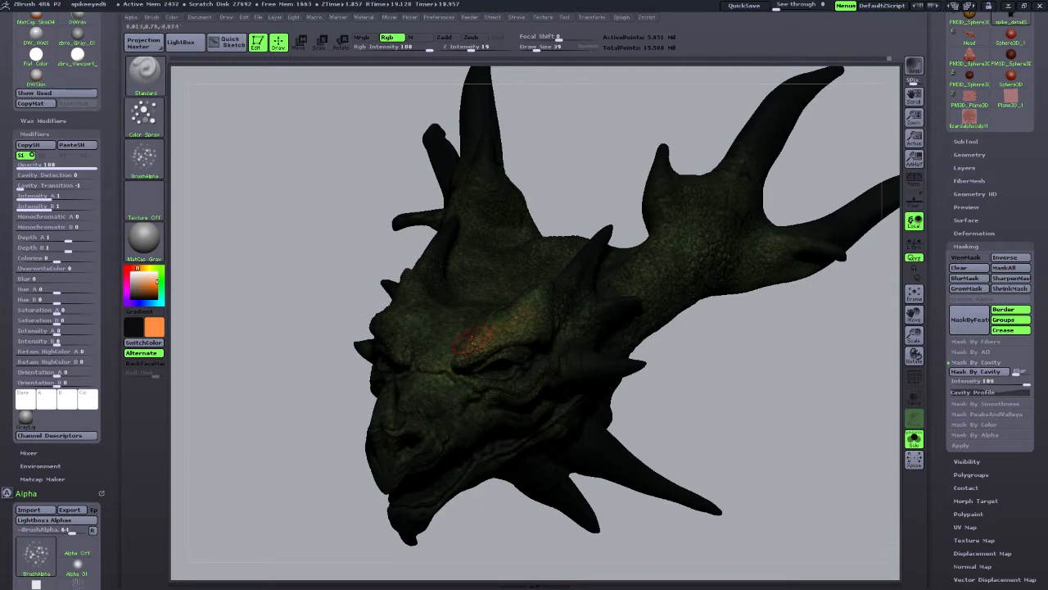
# Spray the orange over both brow ridges and the bridge of the snout.
pyautogui.moveTo(305, 340); pyautogui.dragTo(407, 302)
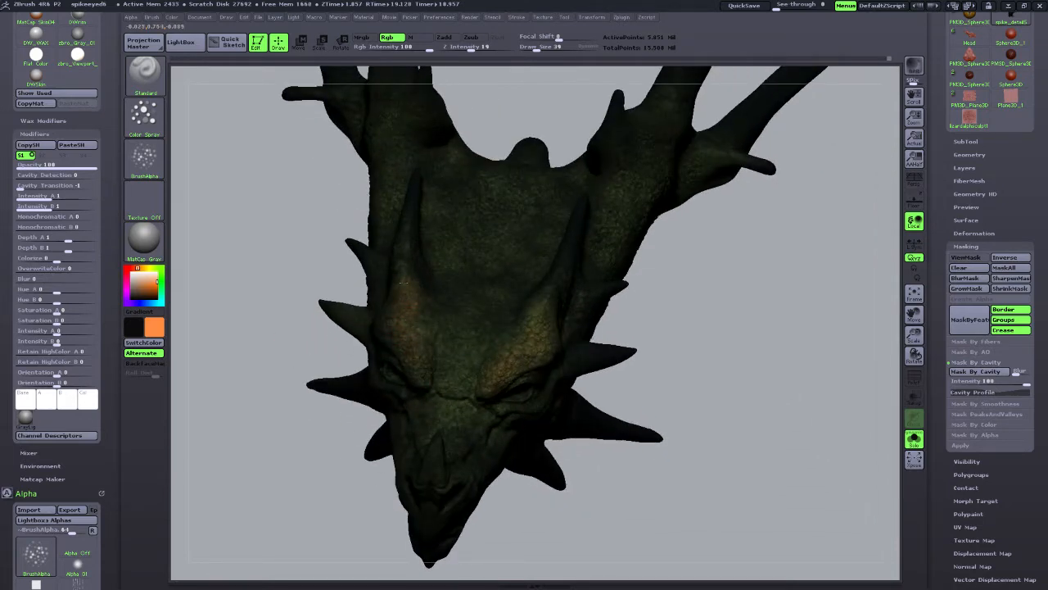
pyautogui.moveTo(646, 447); pyautogui.dragTo(453, 405)
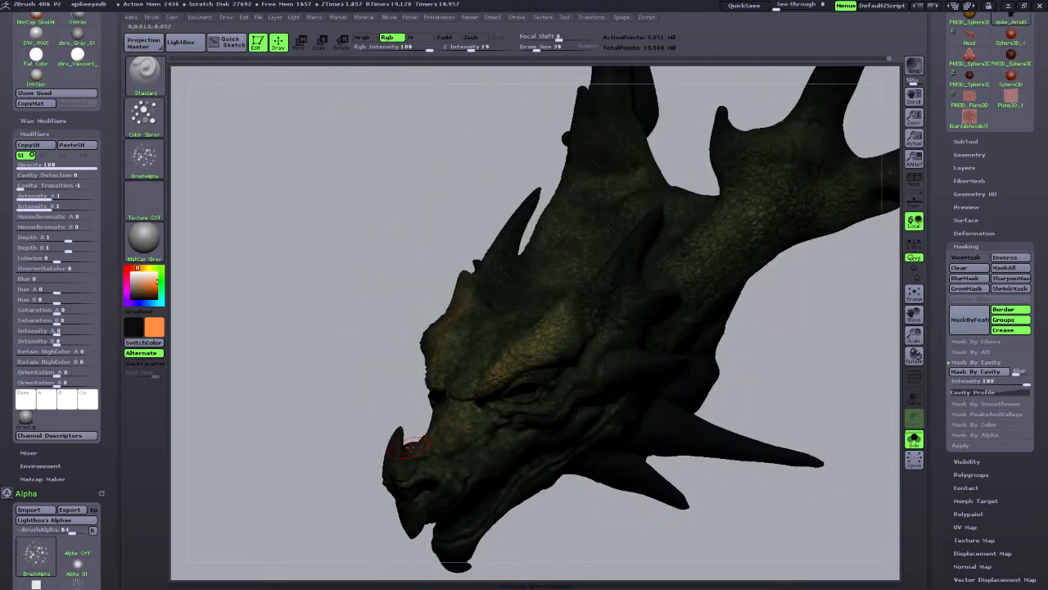
pyautogui.moveTo(397, 459); pyautogui.dragTo(350, 406)
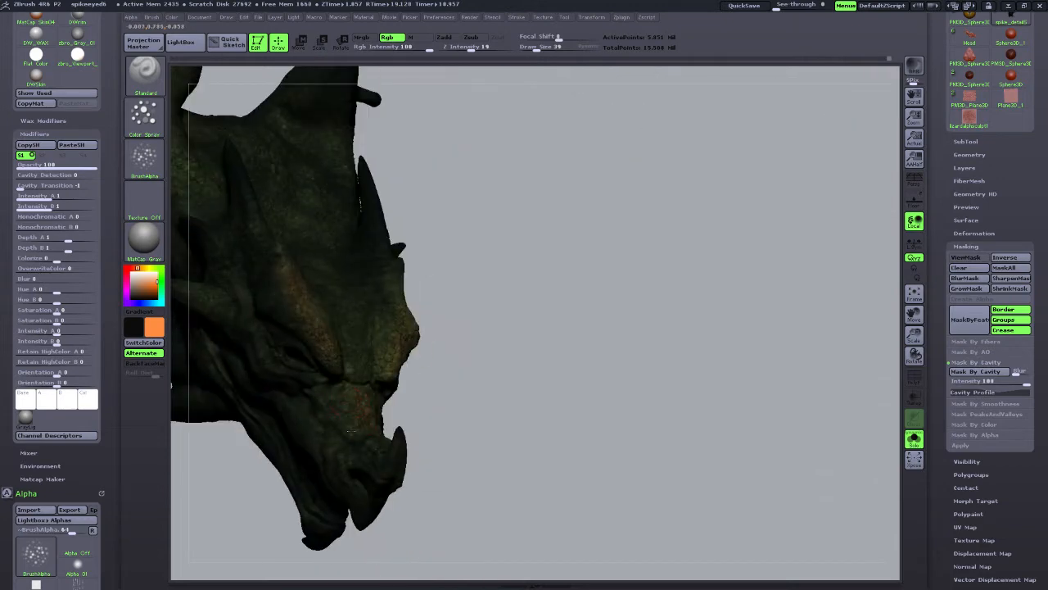
pyautogui.moveTo(367, 359); pyautogui.dragTo(464, 269)
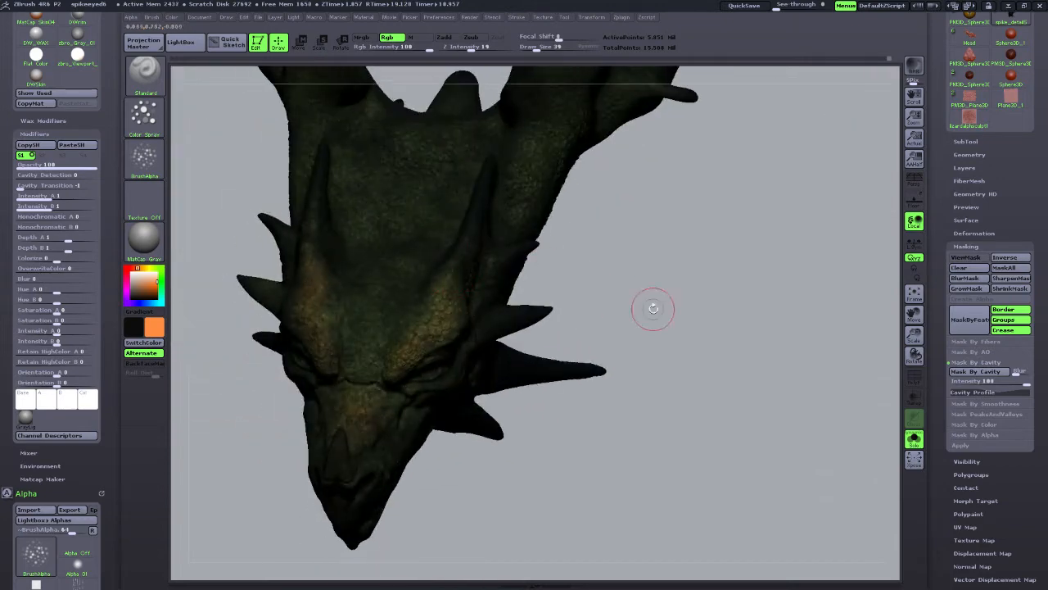
# Fit the dragon's head back into the view and enlarge it at a three-quarter angle to examine the orange areas.
pyautogui.moveTo(914, 314); pyautogui.dragTo(824, 383)
pyautogui.click(906, 300)
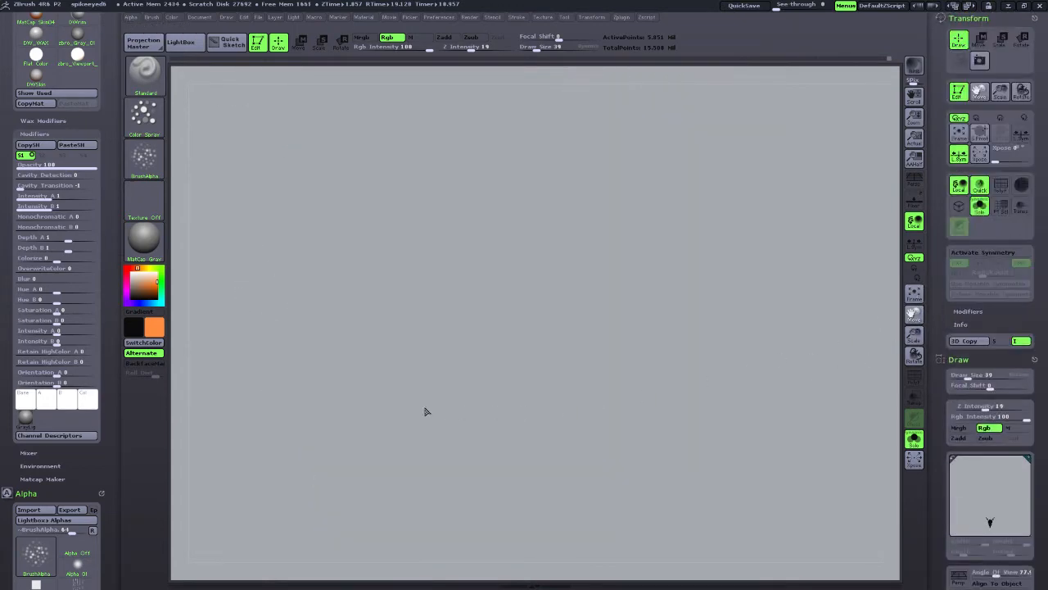
pyautogui.click(257, 43)
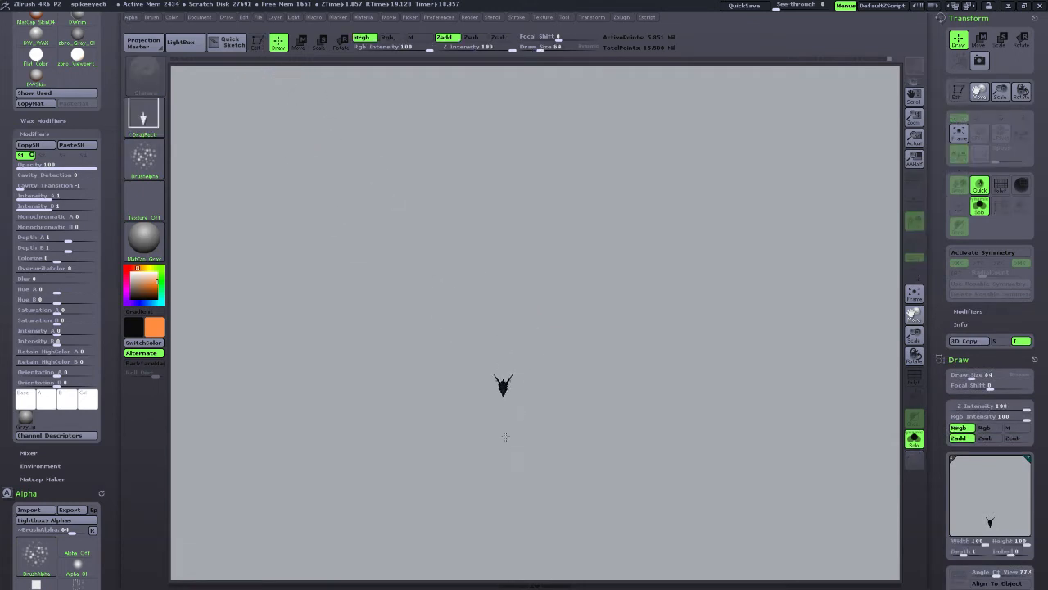
pyautogui.click(258, 42)
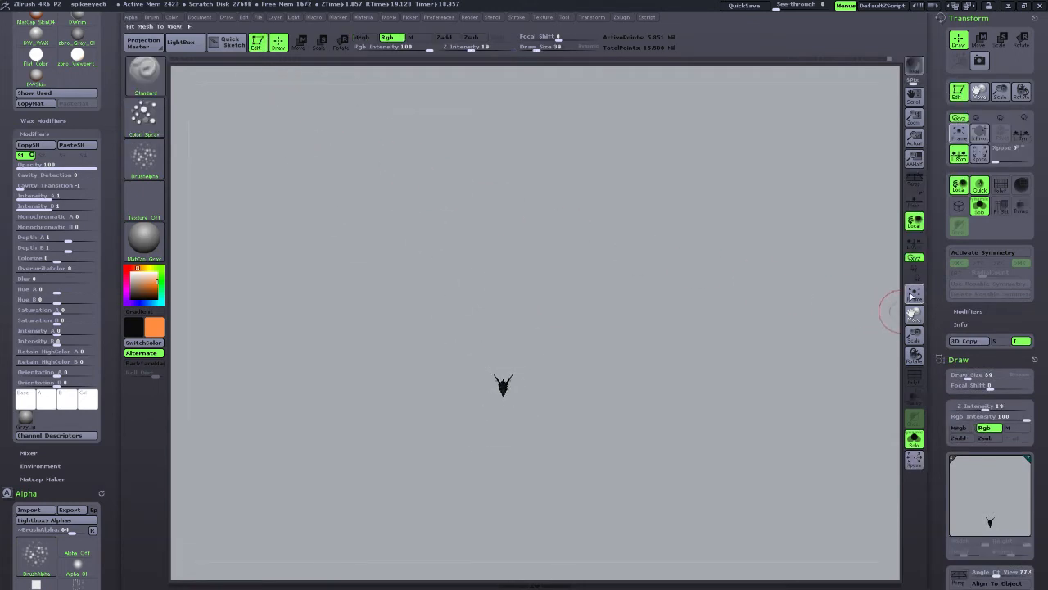
pyautogui.click(914, 293)
pyautogui.moveTo(775, 417); pyautogui.dragTo(718, 443)
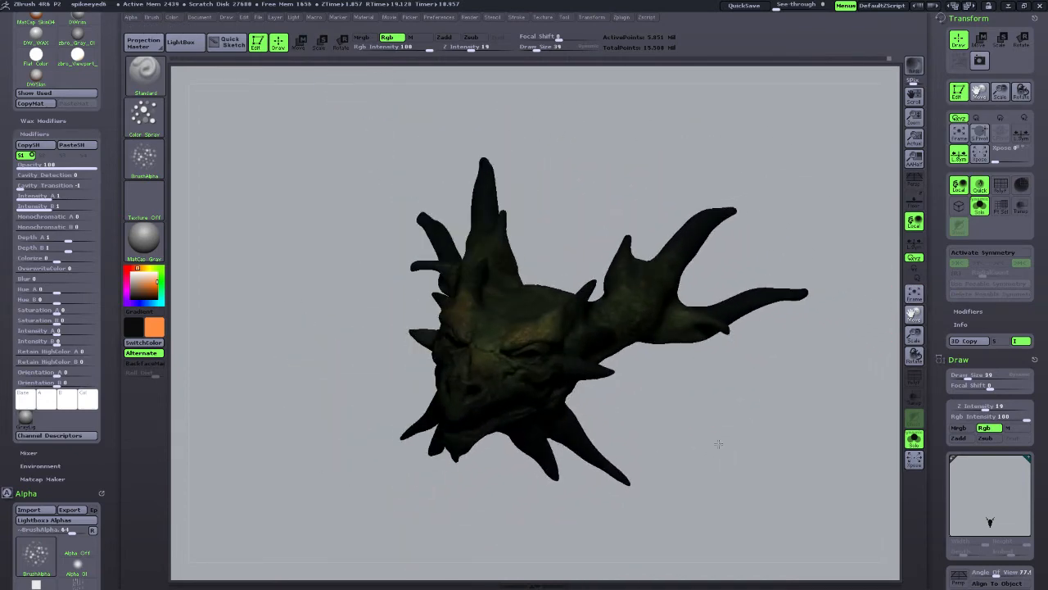
pyautogui.moveTo(913, 335); pyautogui.dragTo(913, 422)
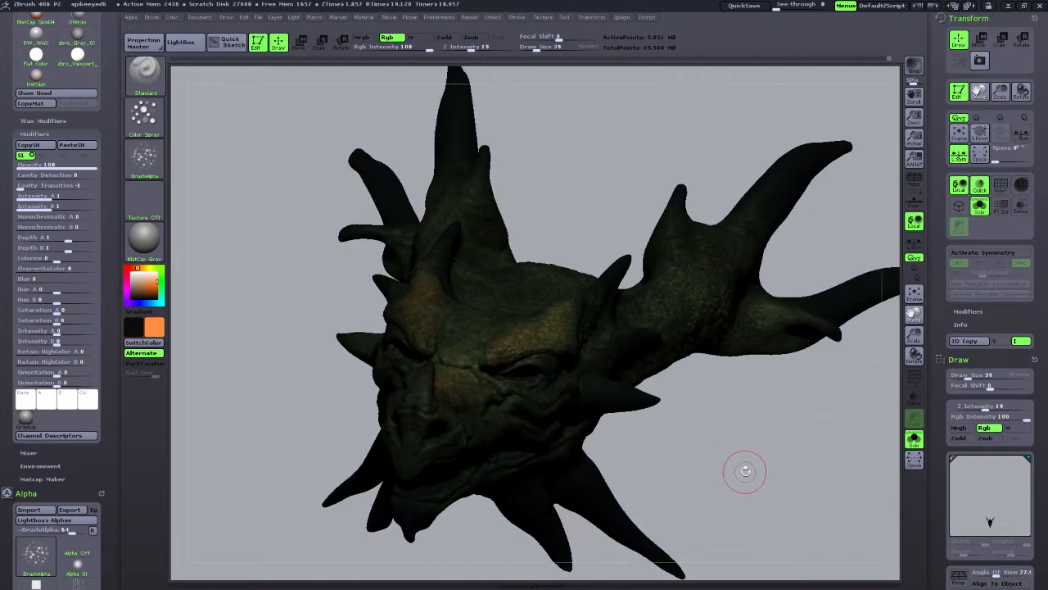
pyautogui.moveTo(745, 470); pyautogui.dragTo(719, 451)
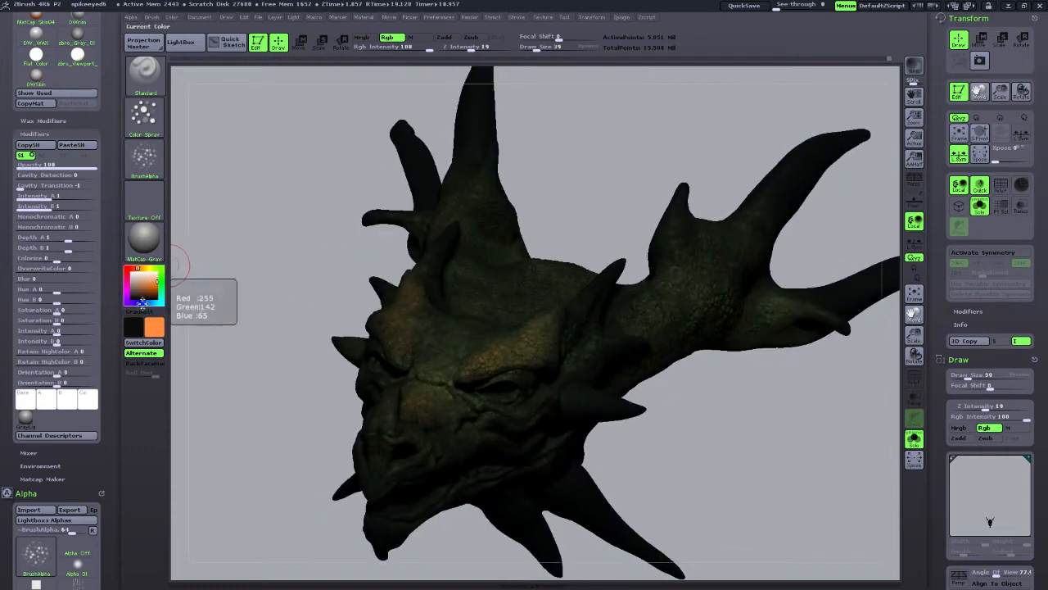
# Change the paint color to dark blue and spray it around the eye sockets and upper cheeks.
pyautogui.click(144, 303)
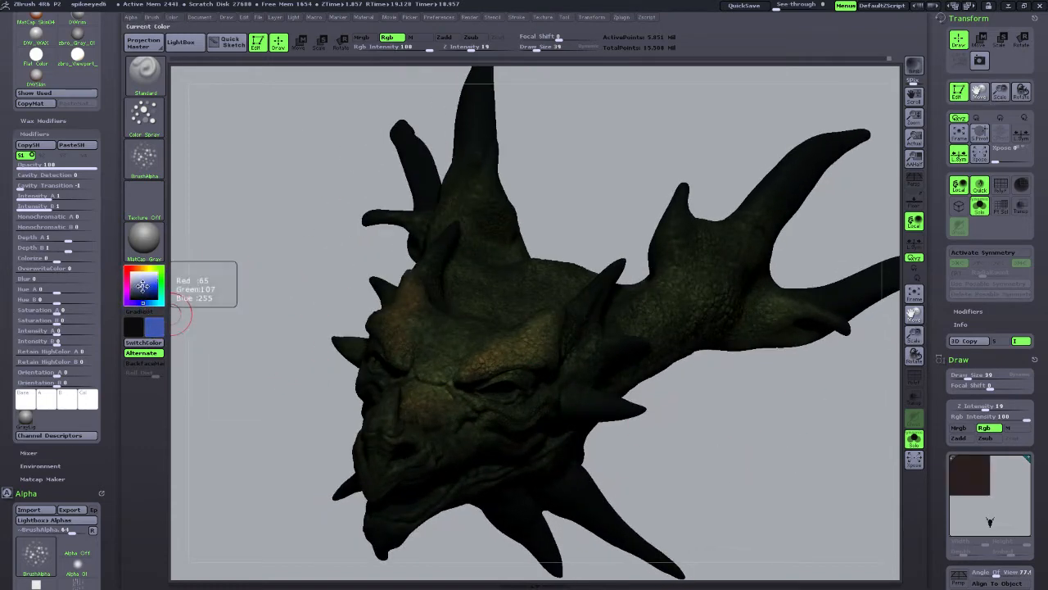
pyautogui.click(143, 289)
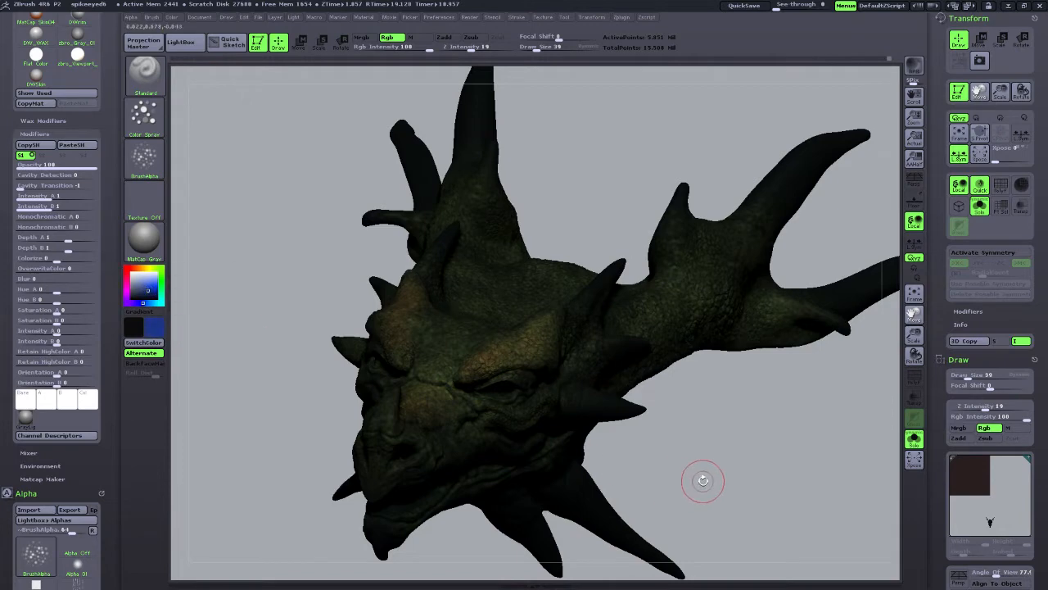
pyautogui.moveTo(702, 480); pyautogui.dragTo(644, 437)
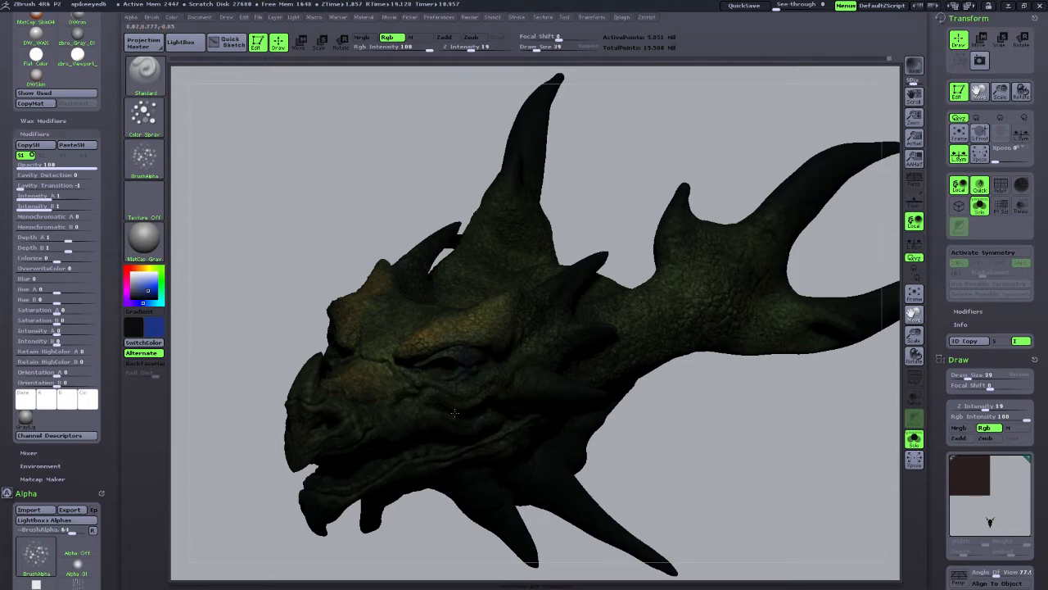
pyautogui.moveTo(600, 456); pyautogui.dragTo(488, 405)
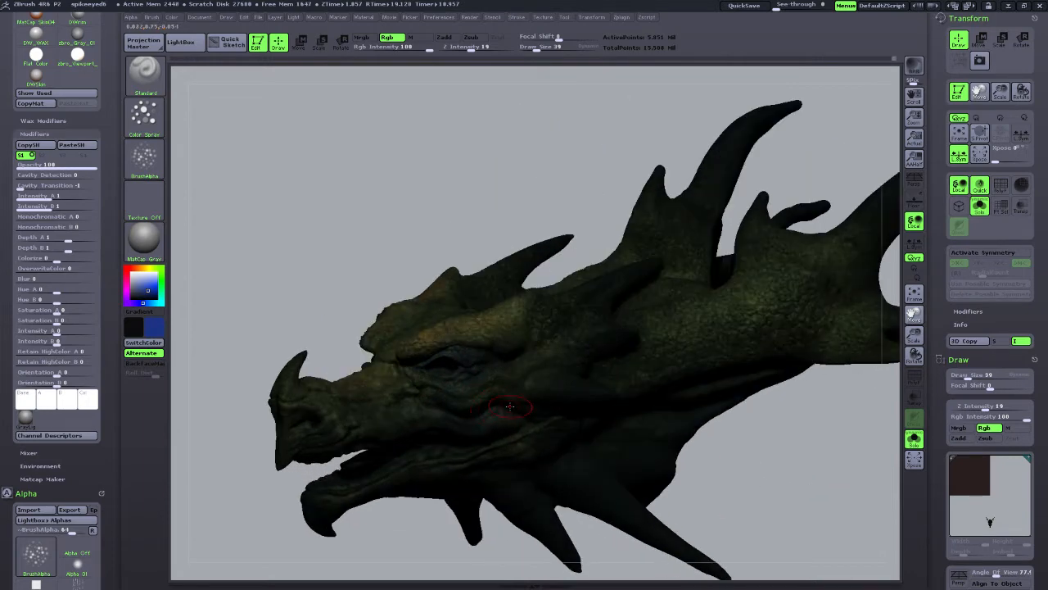
pyautogui.moveTo(373, 368)
pyautogui.mouseDown()
pyautogui.moveTo(320, 320)
pyautogui.moveTo(385, 361)
pyautogui.mouseUp()
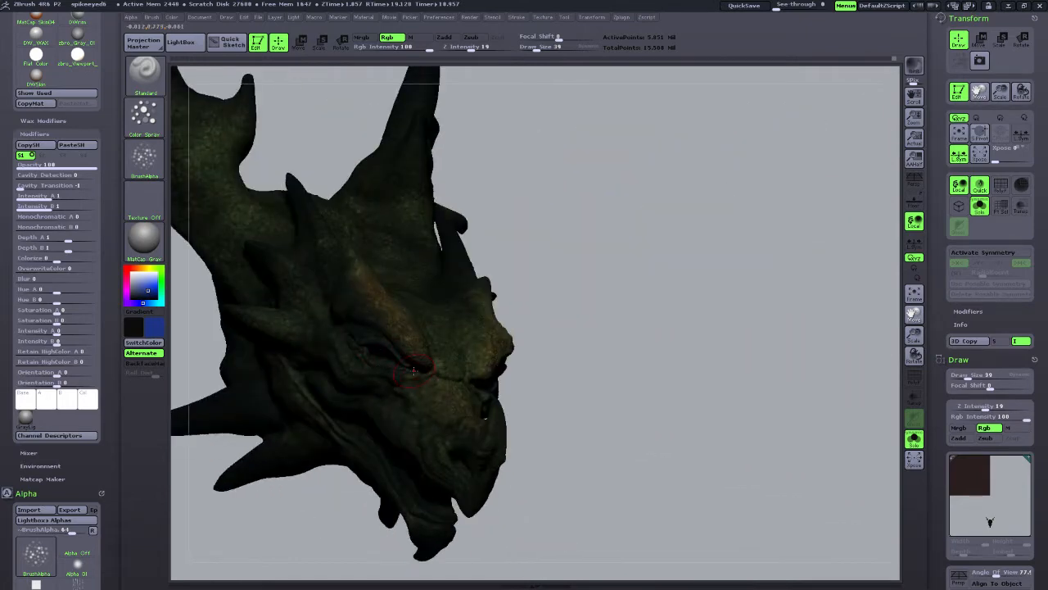
pyautogui.moveTo(324, 370); pyautogui.dragTo(340, 383)
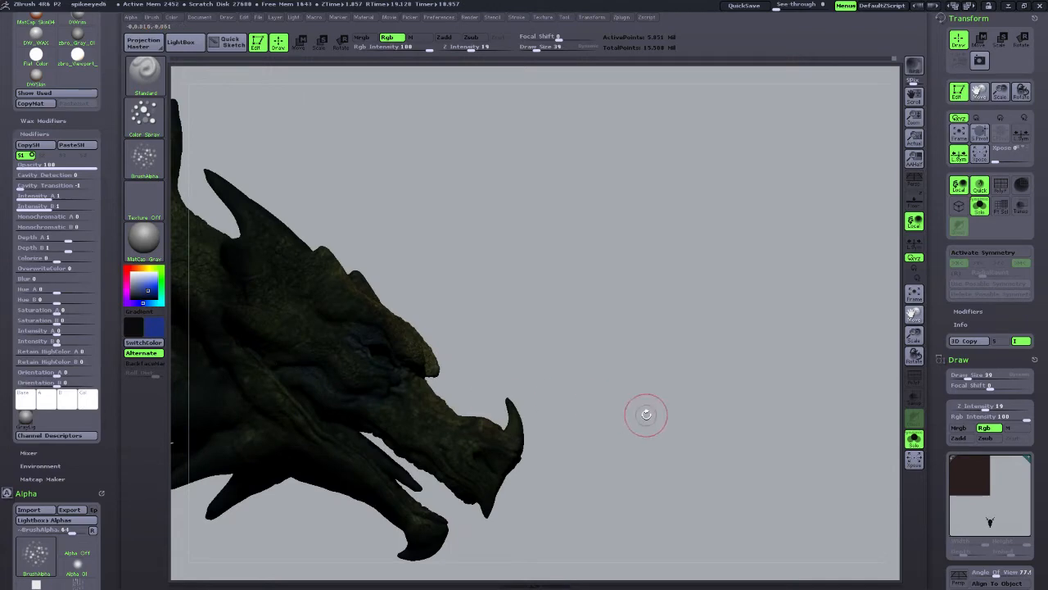
# Add more dark blue at close range around the eyes and into the folds beneath them.
pyautogui.moveTo(646, 415); pyautogui.dragTo(639, 372)
pyautogui.moveTo(620, 434); pyautogui.dragTo(715, 385)
pyautogui.keyDown('alt'); pyautogui.click(835, 314); pyautogui.keyUp('alt')
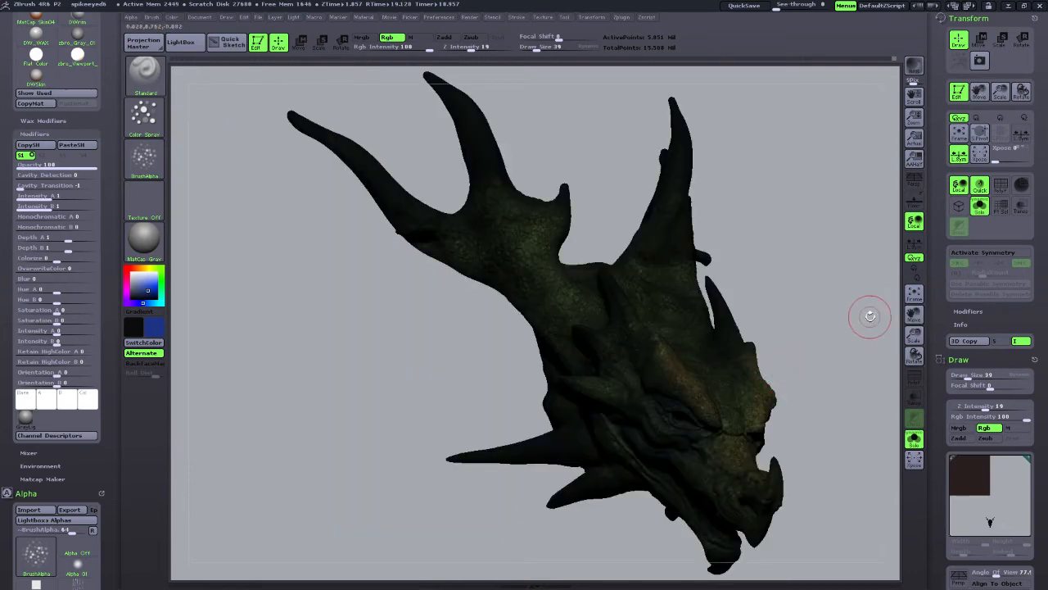
pyautogui.moveTo(807, 345); pyautogui.dragTo(887, 447)
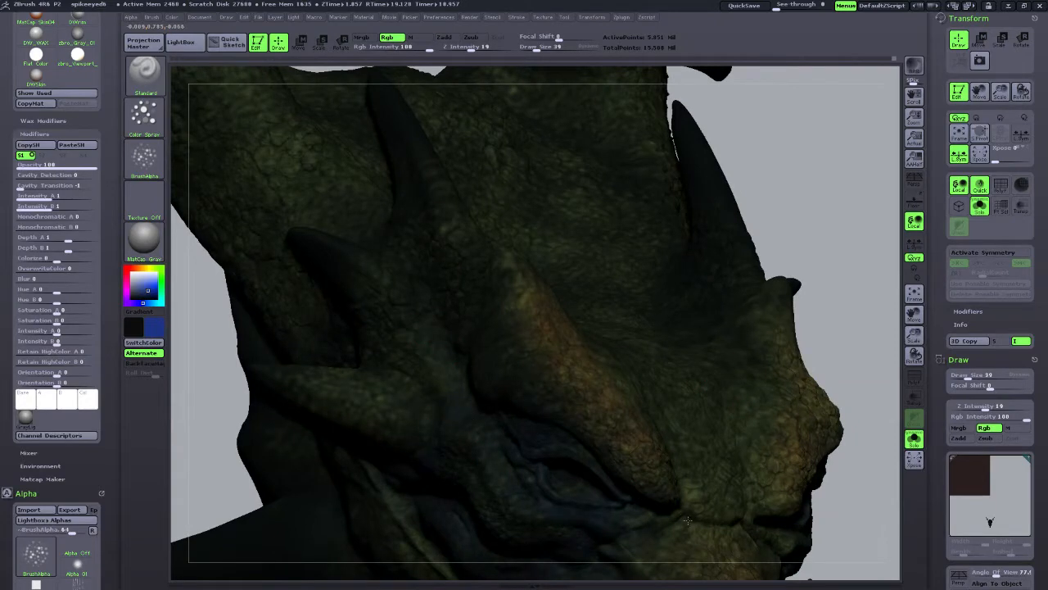
pyautogui.moveTo(915, 313); pyautogui.dragTo(809, 214)
pyautogui.moveTo(780, 429); pyautogui.dragTo(634, 420)
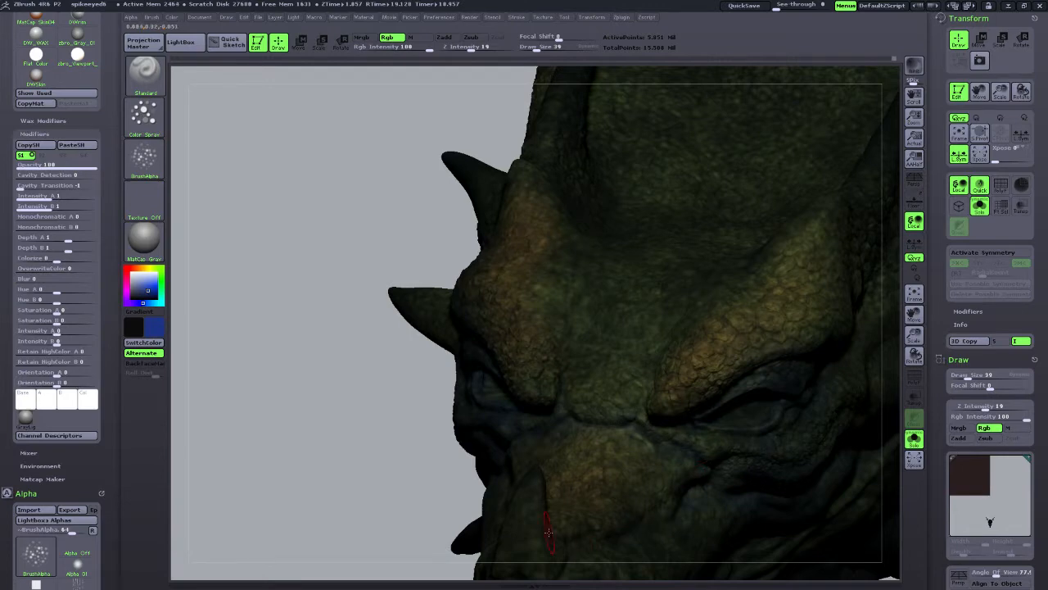
# Spray dark blue into the wrinkles behind the eye and along the side of the snout and cheek.
pyautogui.moveTo(392, 502); pyautogui.dragTo(542, 515)
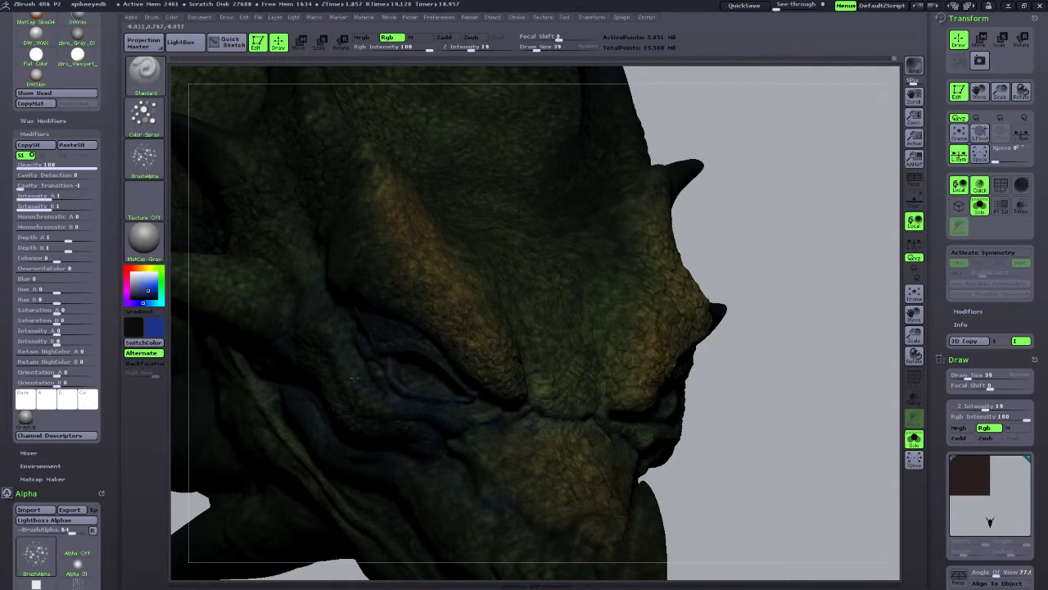
pyautogui.moveTo(795, 420)
pyautogui.mouseDown()
pyautogui.moveTo(720, 385)
pyautogui.moveTo(704, 364)
pyautogui.mouseUp()
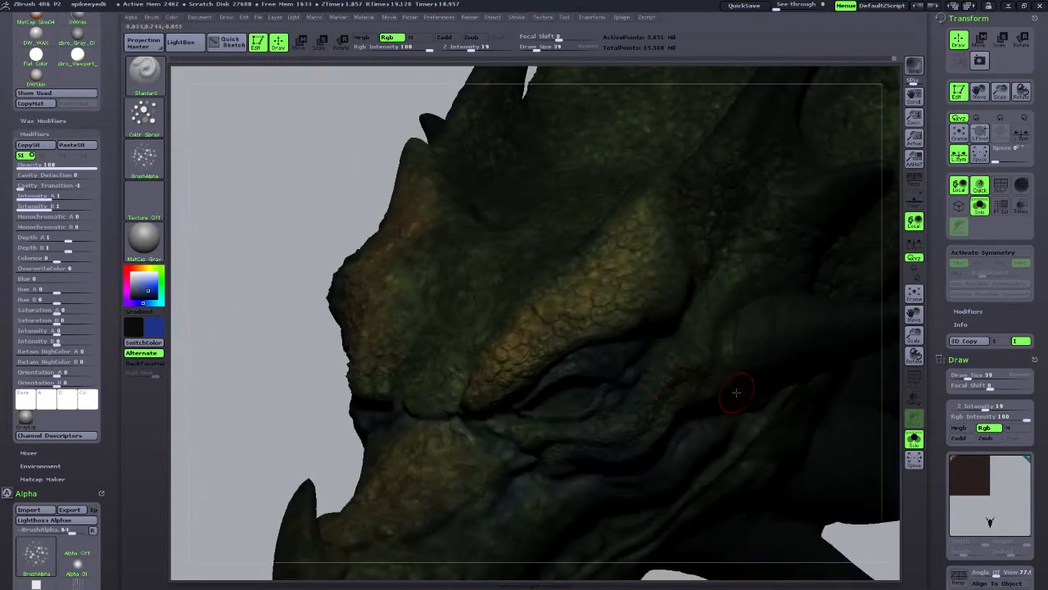
pyautogui.moveTo(904, 311)
pyautogui.mouseDown()
pyautogui.moveTo(863, 307)
pyautogui.moveTo(725, 332)
pyautogui.moveTo(623, 404)
pyautogui.mouseUp()
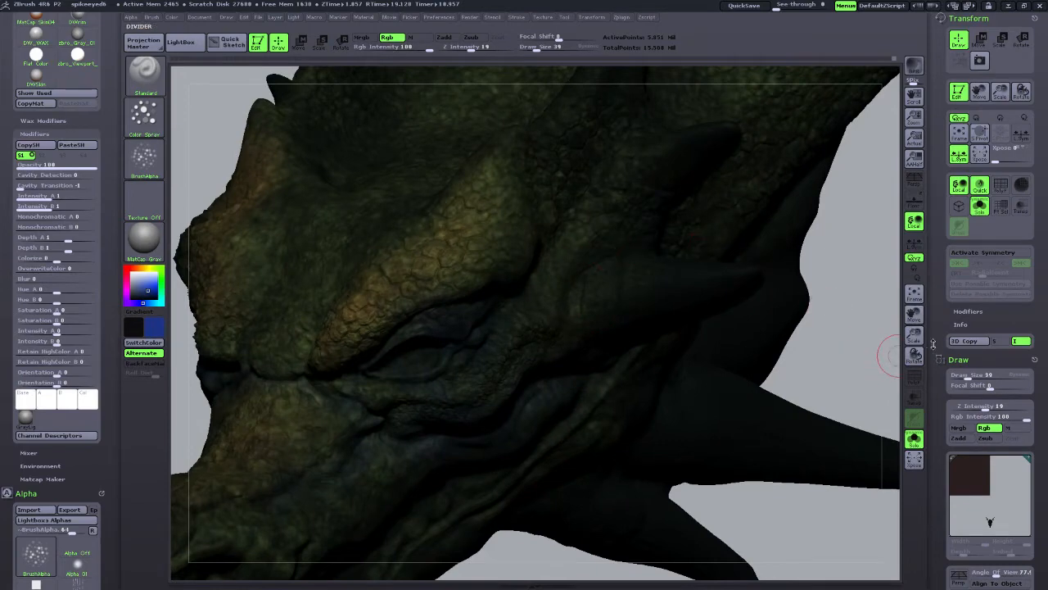
# Inspect the dragon's painted head from several angles, previewing it with the DWrim and Flat Color materials.
pyautogui.moveTo(914, 335); pyautogui.dragTo(633, 251)
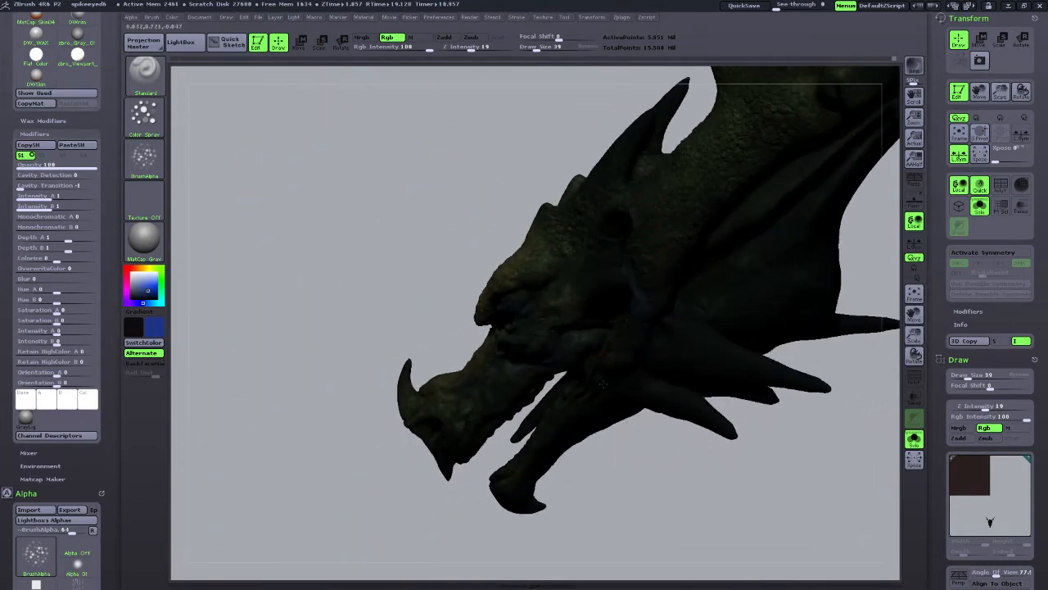
pyautogui.moveTo(421, 519)
pyautogui.mouseDown()
pyautogui.moveTo(498, 510)
pyautogui.moveTo(428, 484)
pyautogui.moveTo(500, 254)
pyautogui.mouseUp()
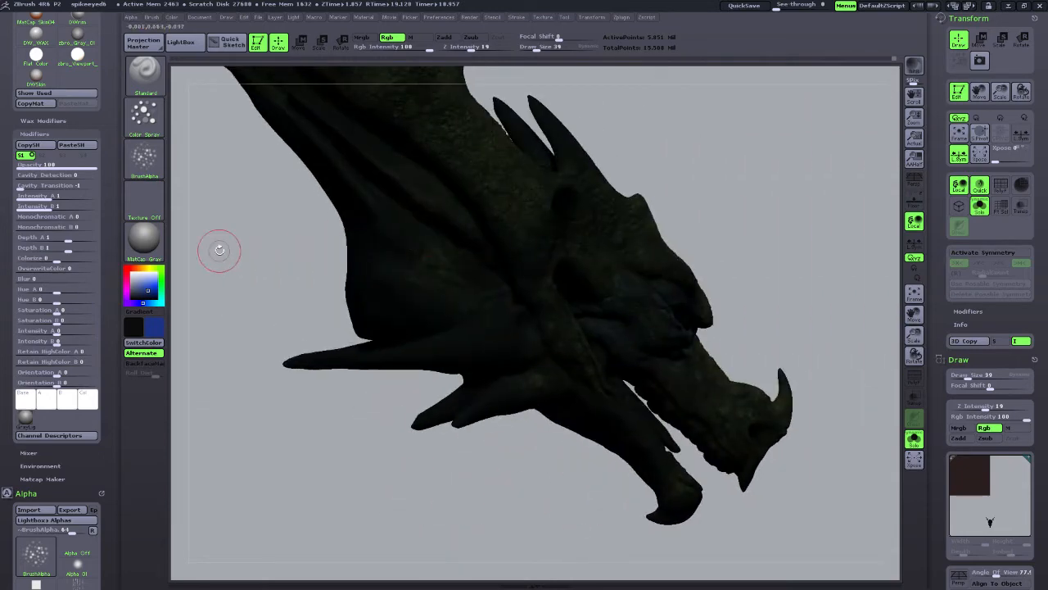
pyautogui.click(144, 239)
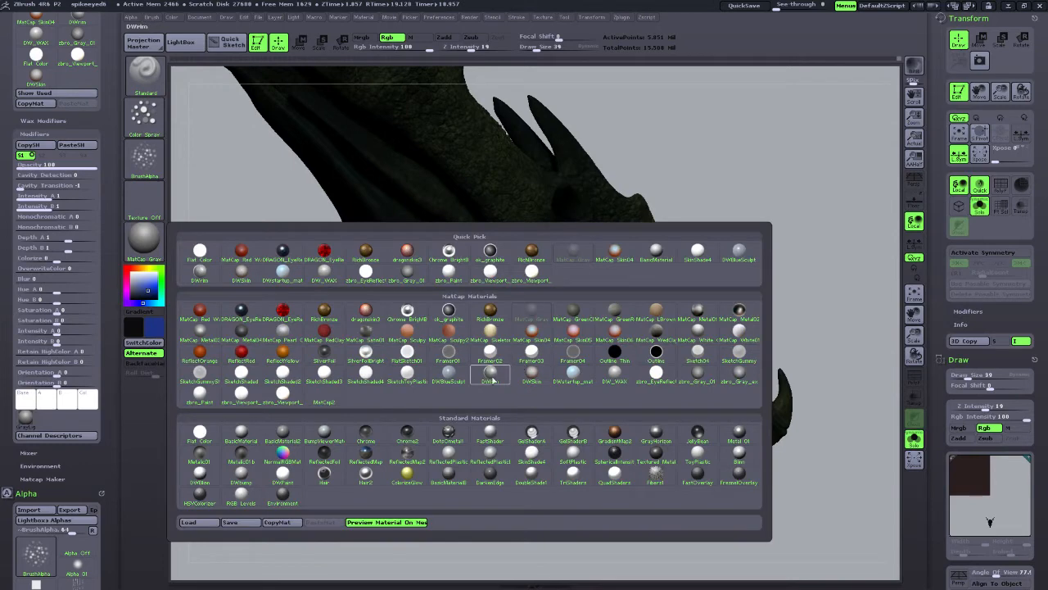
pyautogui.click(492, 380)
pyautogui.moveTo(479, 445); pyautogui.dragTo(311, 409)
pyautogui.click(146, 239)
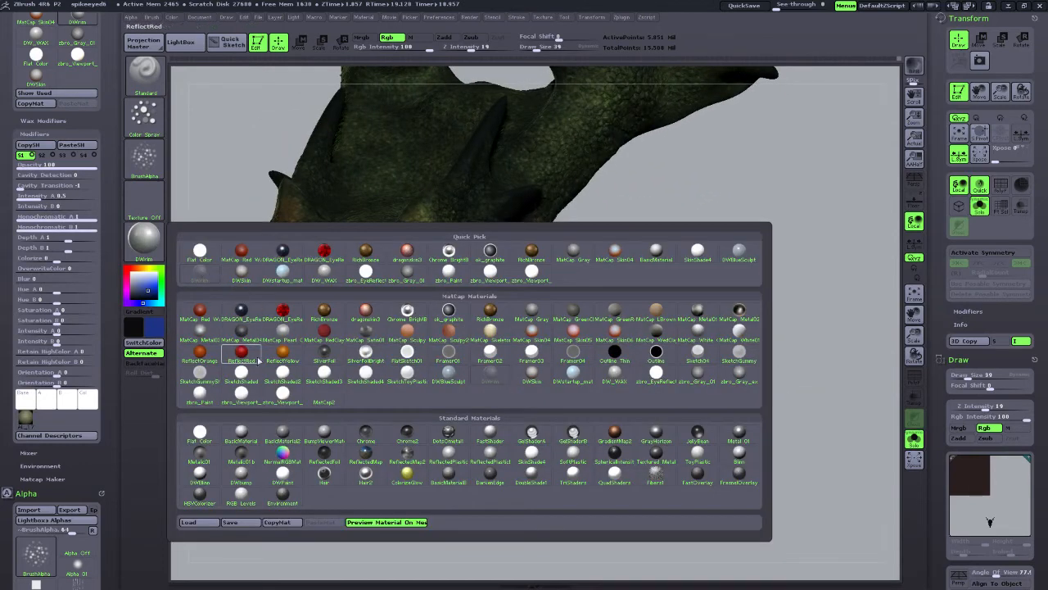
pyautogui.click(199, 433)
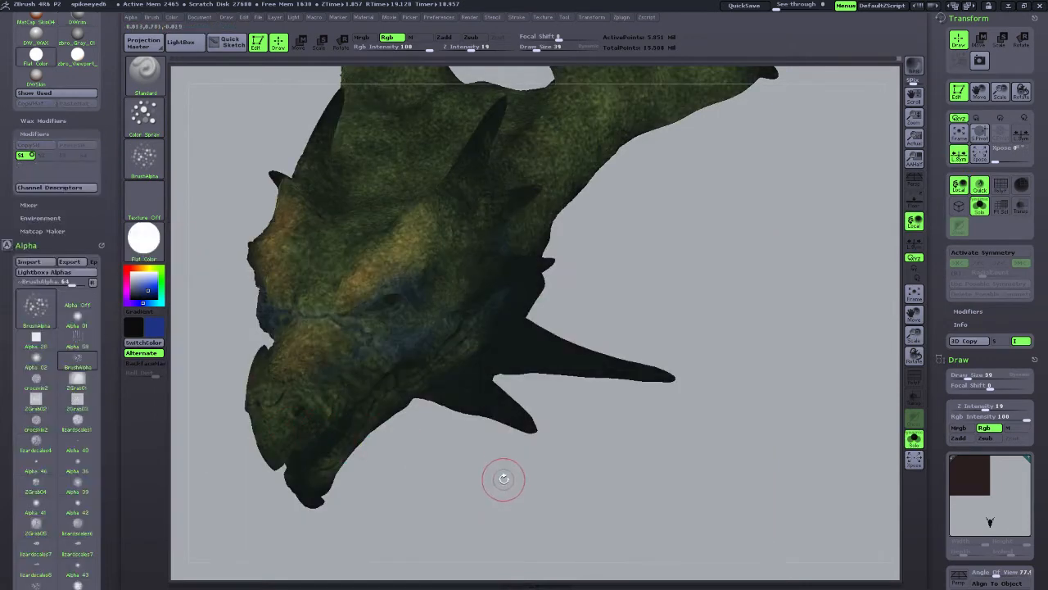
pyautogui.moveTo(503, 479)
pyautogui.mouseDown()
pyautogui.moveTo(548, 461)
pyautogui.moveTo(511, 499)
pyautogui.moveTo(489, 497)
pyautogui.moveTo(553, 483)
pyautogui.moveTo(519, 496)
pyautogui.moveTo(507, 488)
pyautogui.mouseUp()
# Apply the BasicMaterial to the dragon and view the painted head from both sides.
pyautogui.moveTo(153, 246)
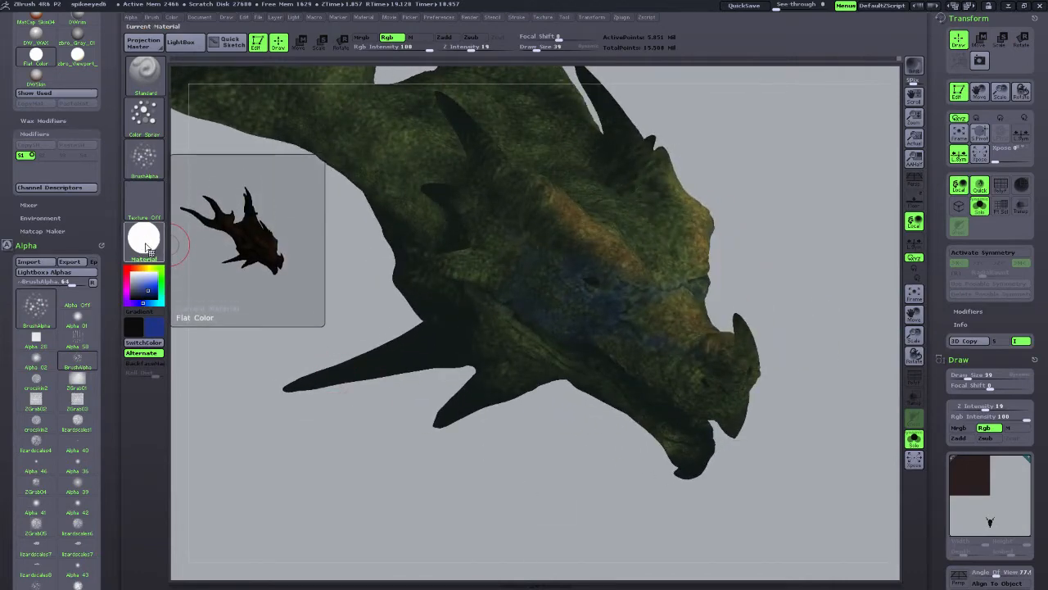
pyautogui.click(148, 248)
pyautogui.click(242, 434)
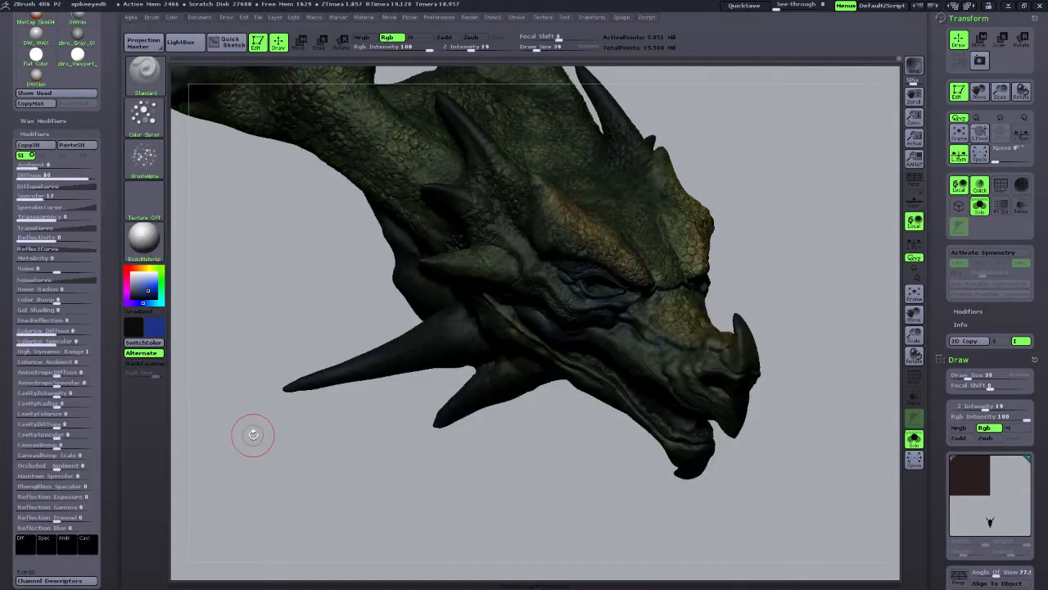
pyautogui.moveTo(425, 447); pyautogui.dragTo(730, 386)
pyautogui.moveTo(914, 314); pyautogui.dragTo(1003, 400)
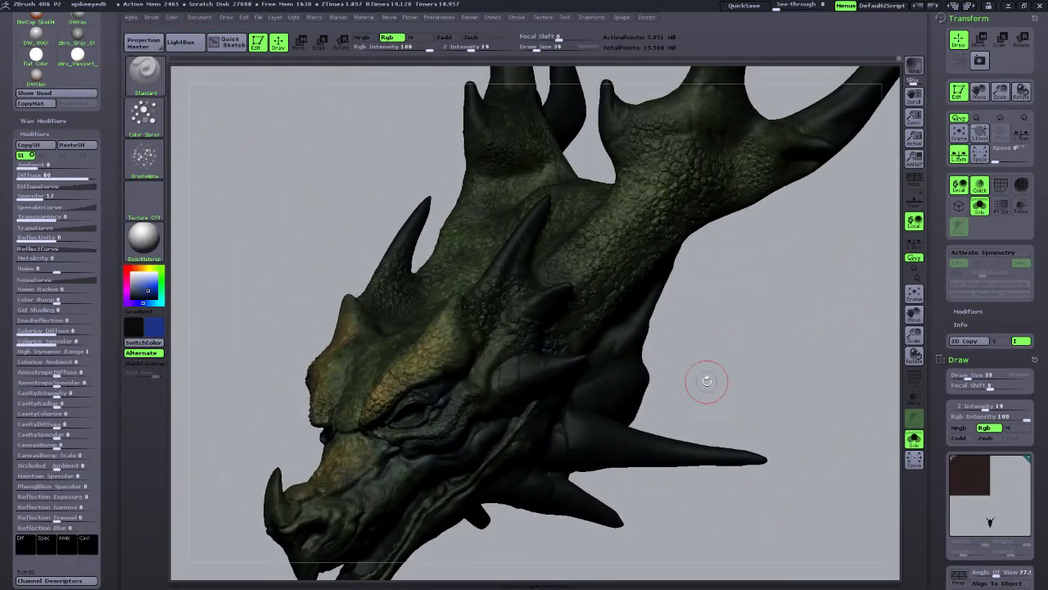
pyautogui.moveTo(756, 358); pyautogui.dragTo(721, 350)
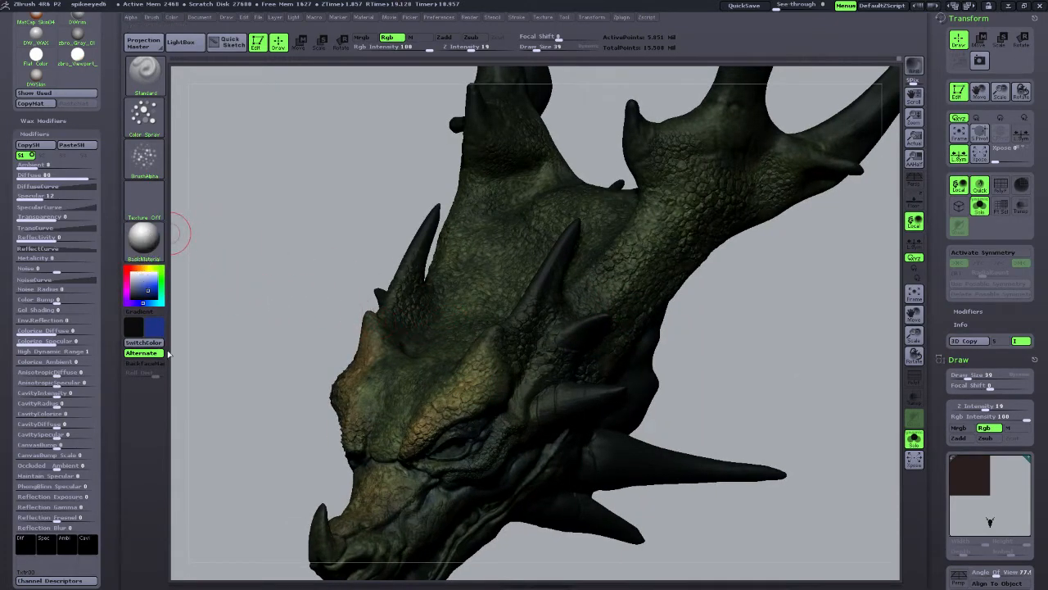
# Change the paint color to pale yellow, activate X symmetry, set the draw size to 17 and highlight the brow scales.
pyautogui.click(147, 283)
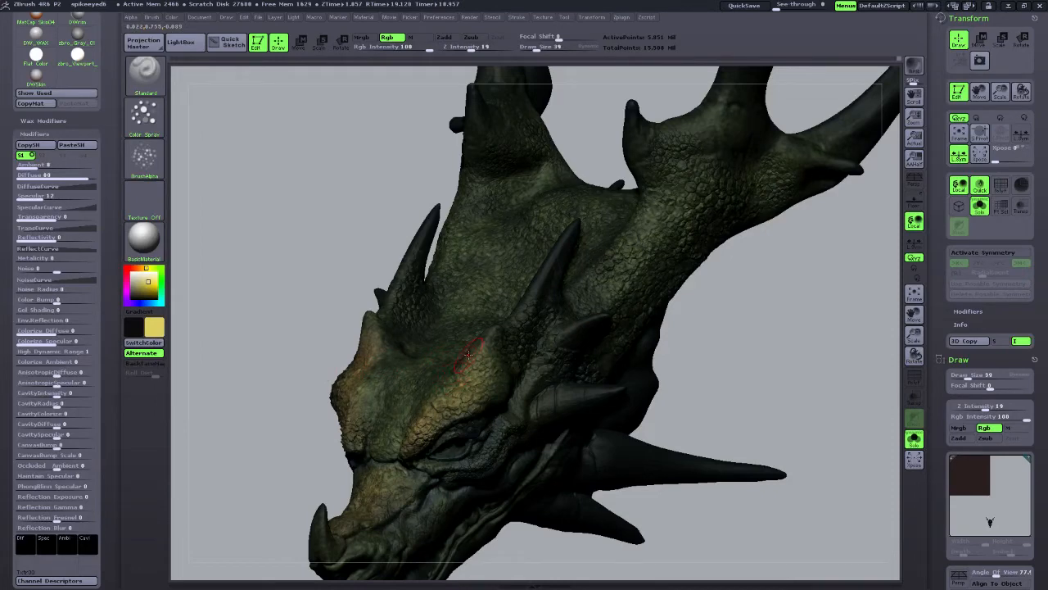
pyautogui.press('x')
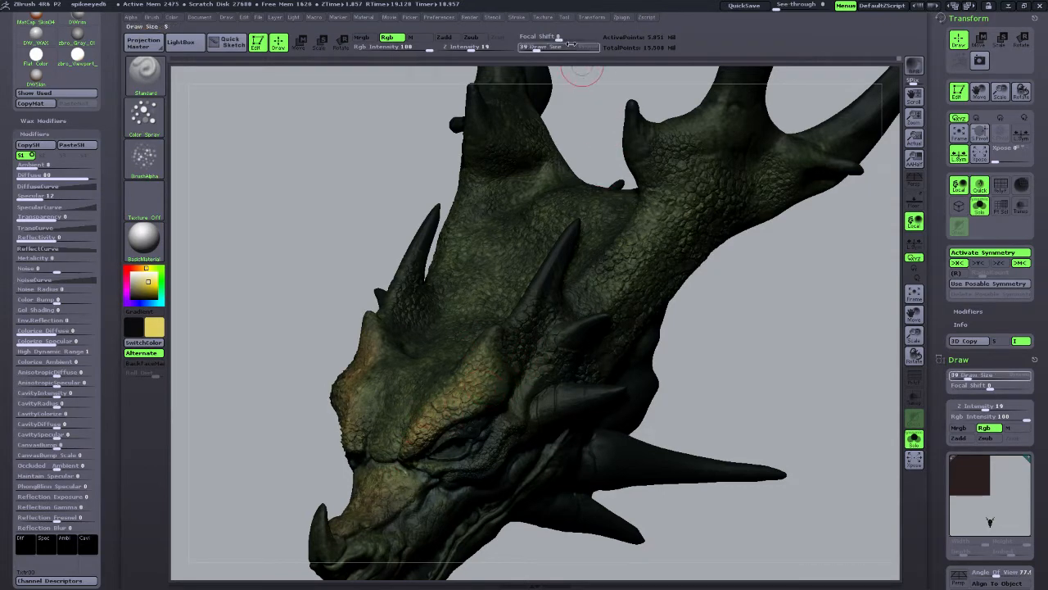
pyautogui.moveTo(537, 50); pyautogui.dragTo(530, 50)
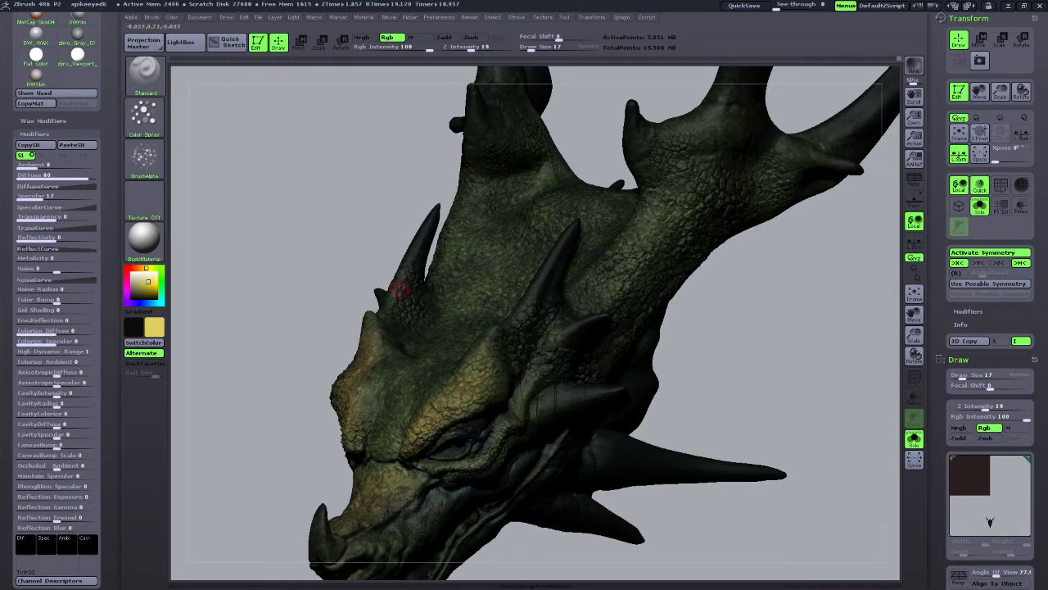
pyautogui.moveTo(913, 316); pyautogui.dragTo(930, 262)
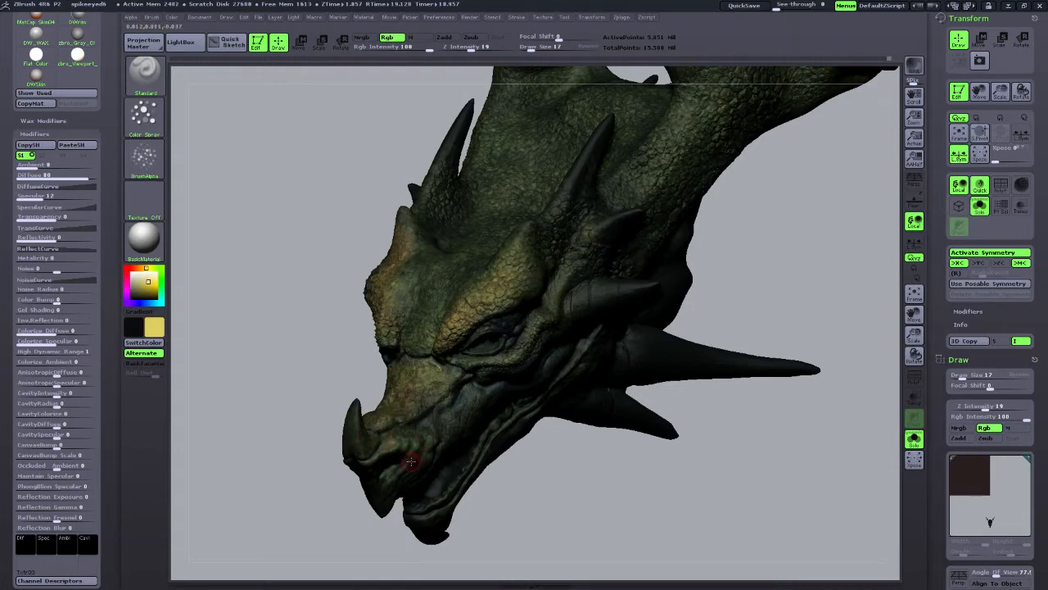
# Spray pale yellow highlights around the snout and the cheek folds beneath the eyes.
pyautogui.moveTo(322, 533); pyautogui.dragTo(376, 474)
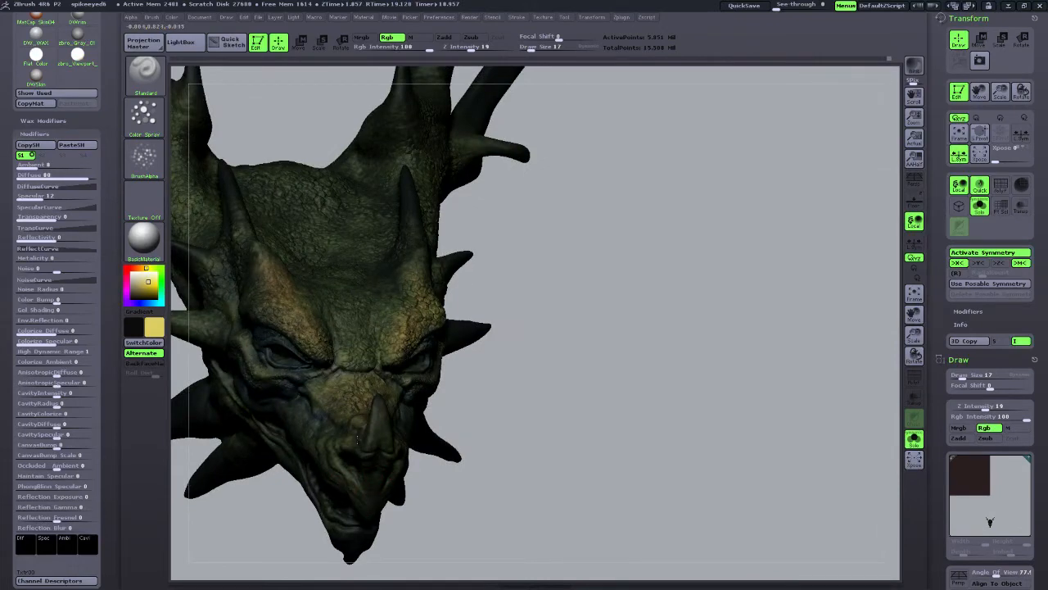
pyautogui.moveTo(538, 437); pyautogui.dragTo(463, 390)
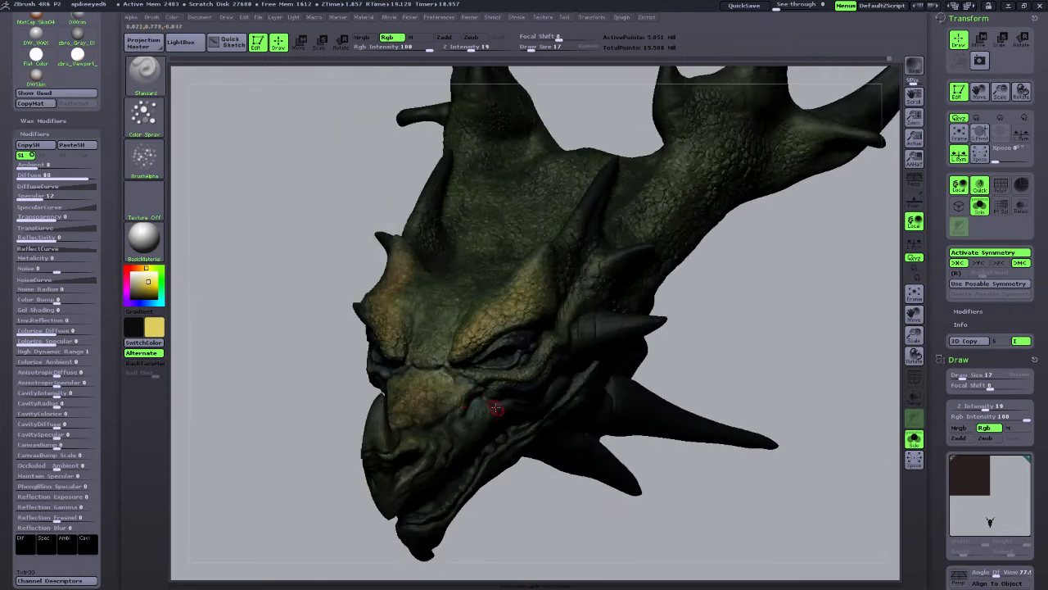
pyautogui.moveTo(507, 406); pyautogui.dragTo(525, 414)
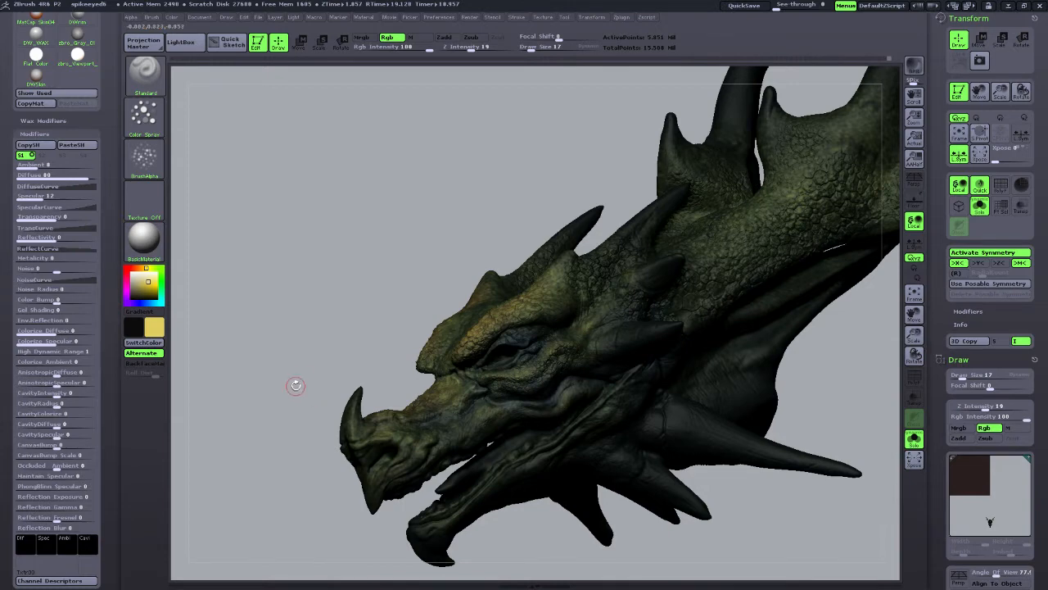
pyautogui.moveTo(295, 382); pyautogui.dragTo(402, 407)
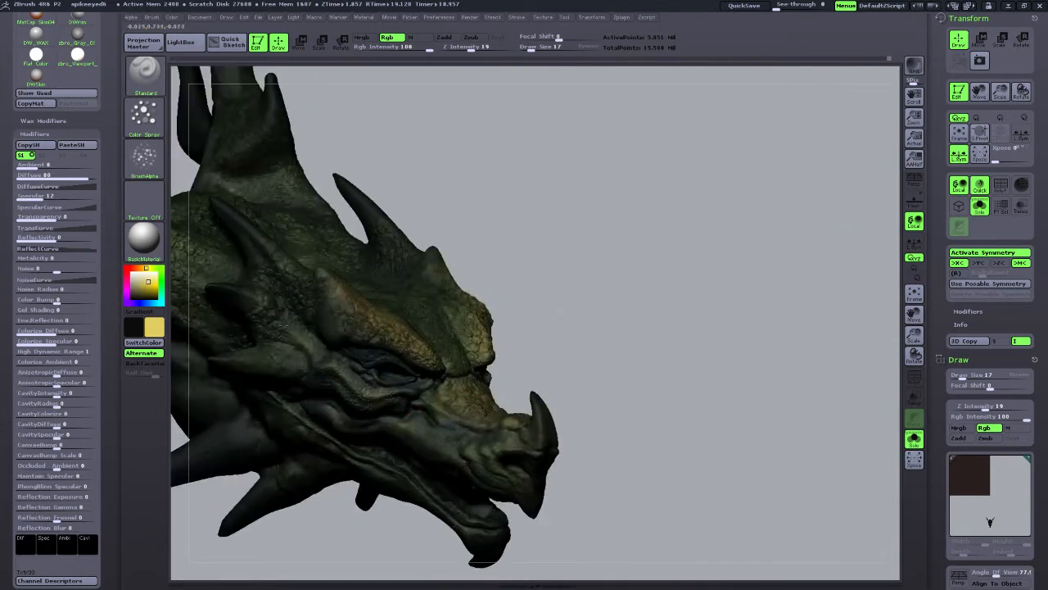
pyautogui.moveTo(624, 374); pyautogui.dragTo(804, 448)
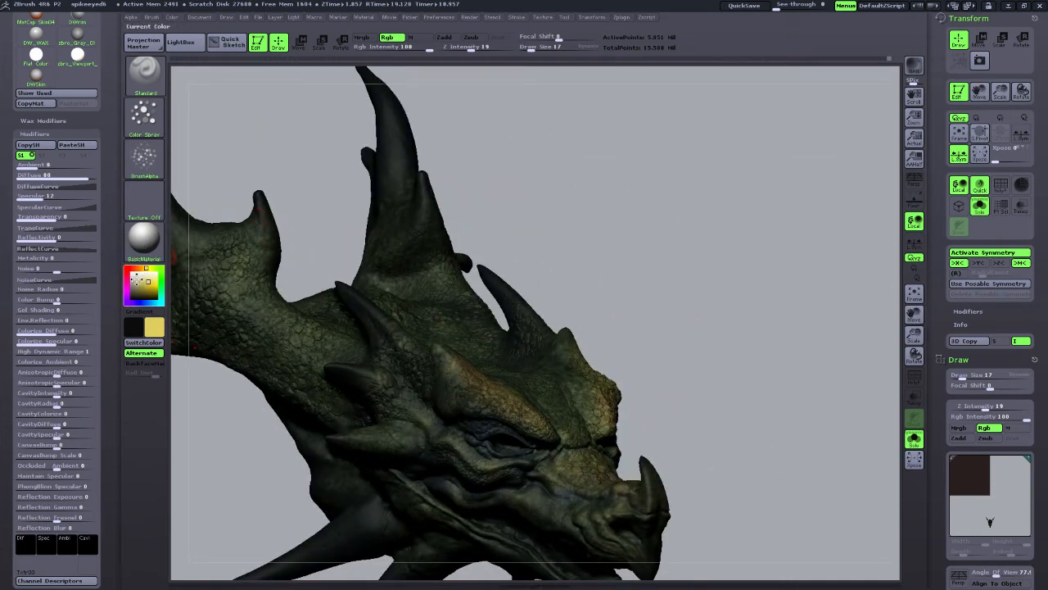
# Change the paint color to a muted orange-red, set the draw size to 86 and try spraying the long rear horns.
pyautogui.moveTo(138, 278); pyautogui.dragTo(141, 284)
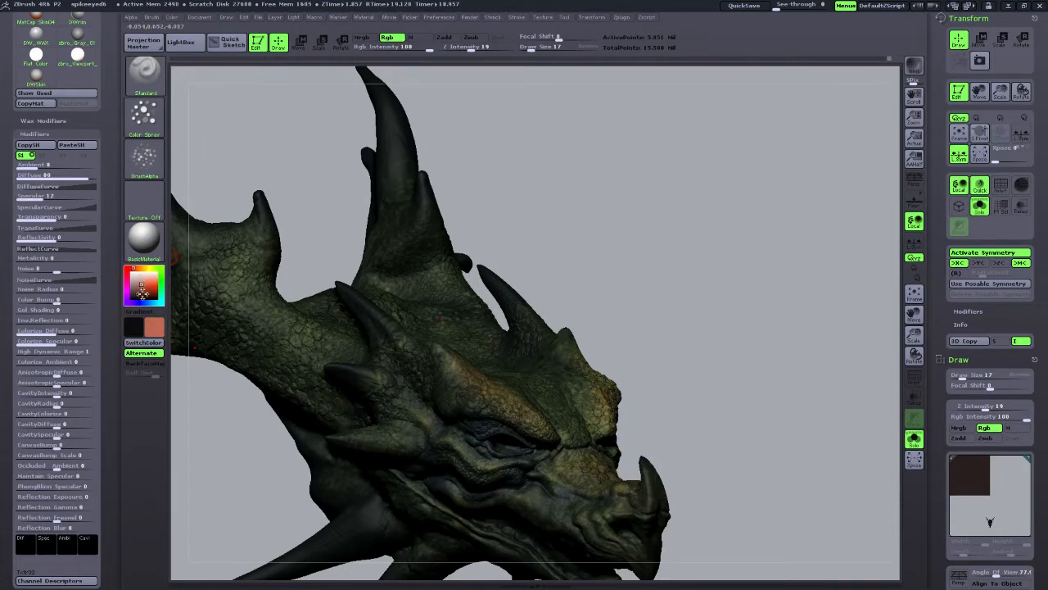
pyautogui.moveTo(915, 336)
pyautogui.mouseDown()
pyautogui.moveTo(912, 314)
pyautogui.moveTo(967, 374)
pyautogui.mouseUp()
pyautogui.moveTo(533, 47); pyautogui.dragTo(545, 47)
pyautogui.moveTo(599, 311); pyautogui.dragTo(587, 332)
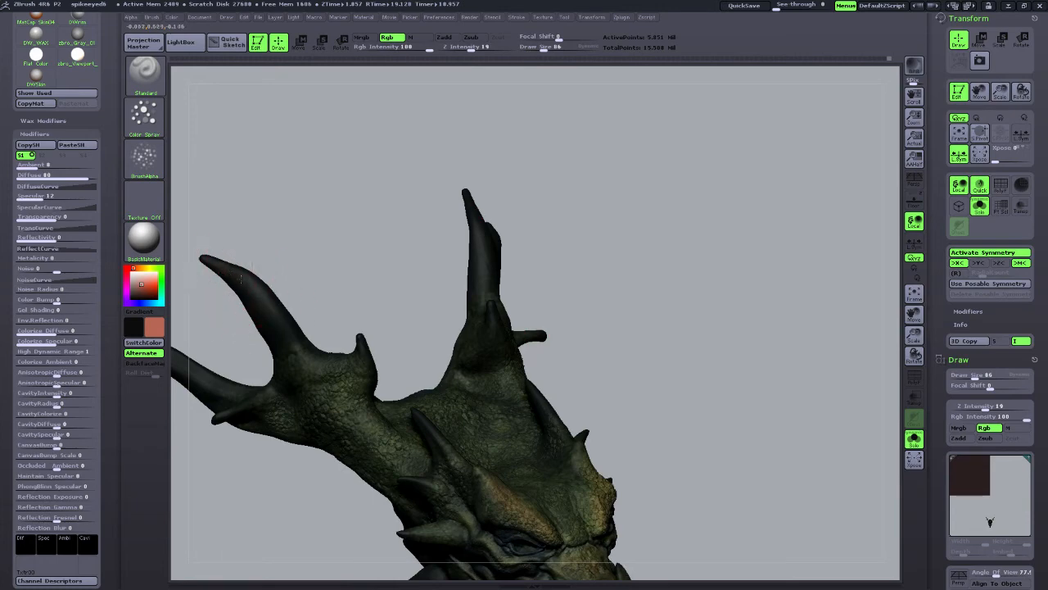
pyautogui.moveTo(237, 145)
pyautogui.mouseDown()
pyautogui.moveTo(362, 248)
pyautogui.moveTo(311, 213)
pyautogui.mouseUp()
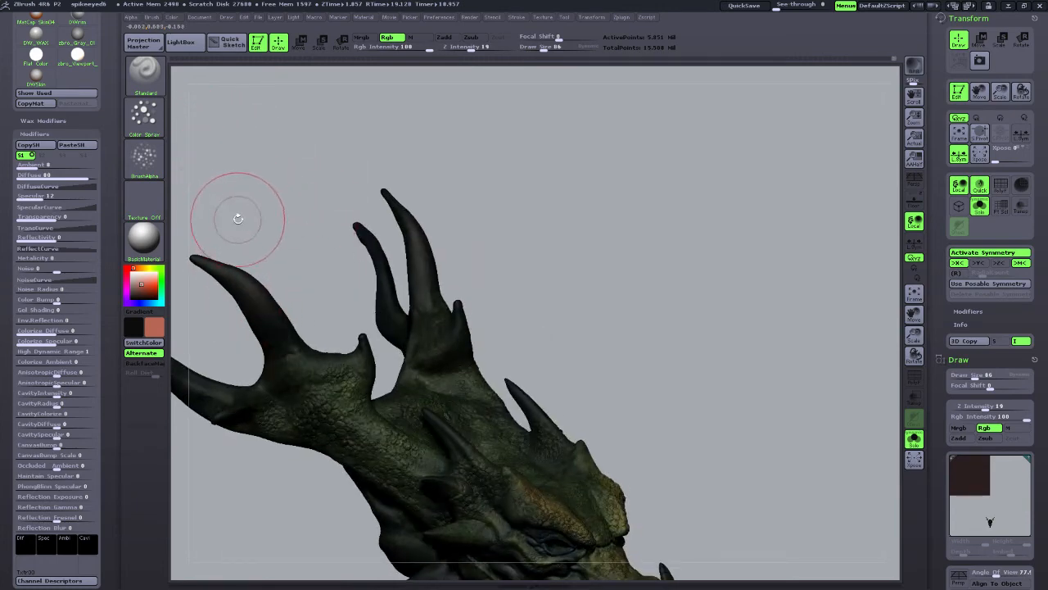
pyautogui.press('ctrl')
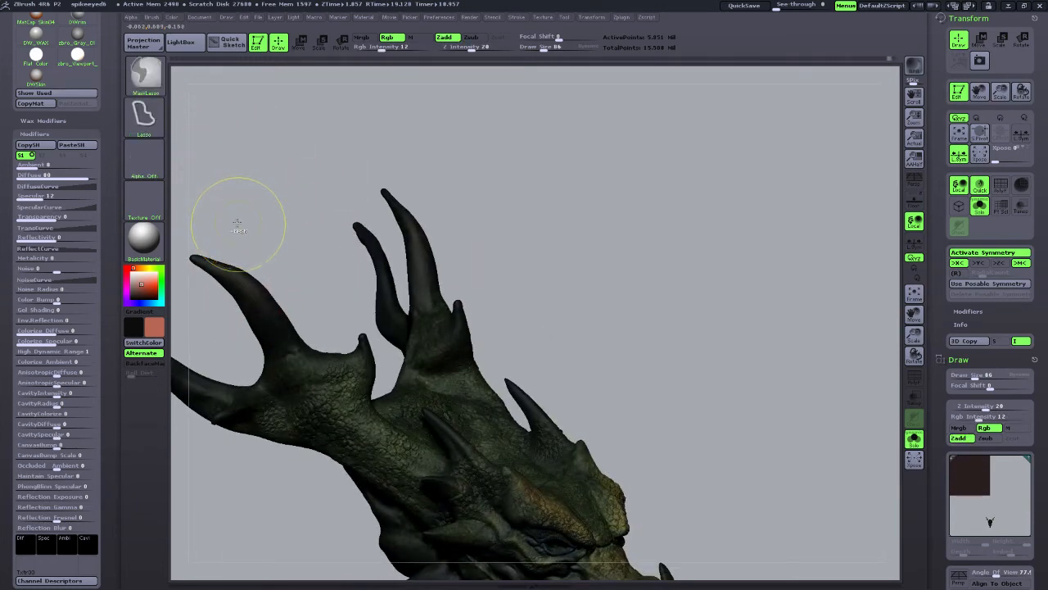
# Switch the brush alpha to Alpha 58, set the draw size to 45 and spray orange-red streaks along the upper rear horns.
pyautogui.click(151, 157)
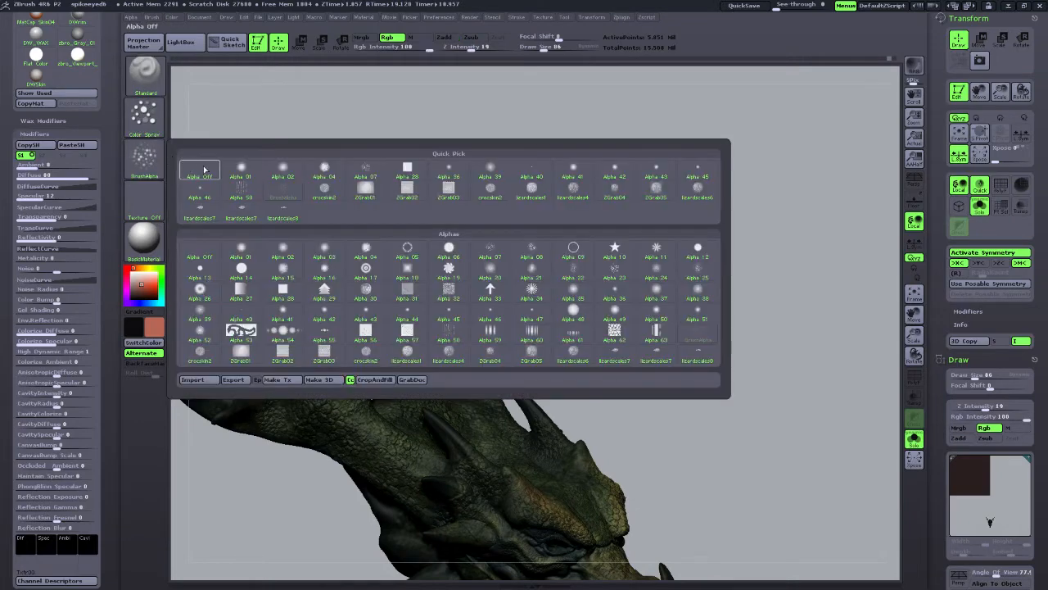
pyautogui.click(454, 335)
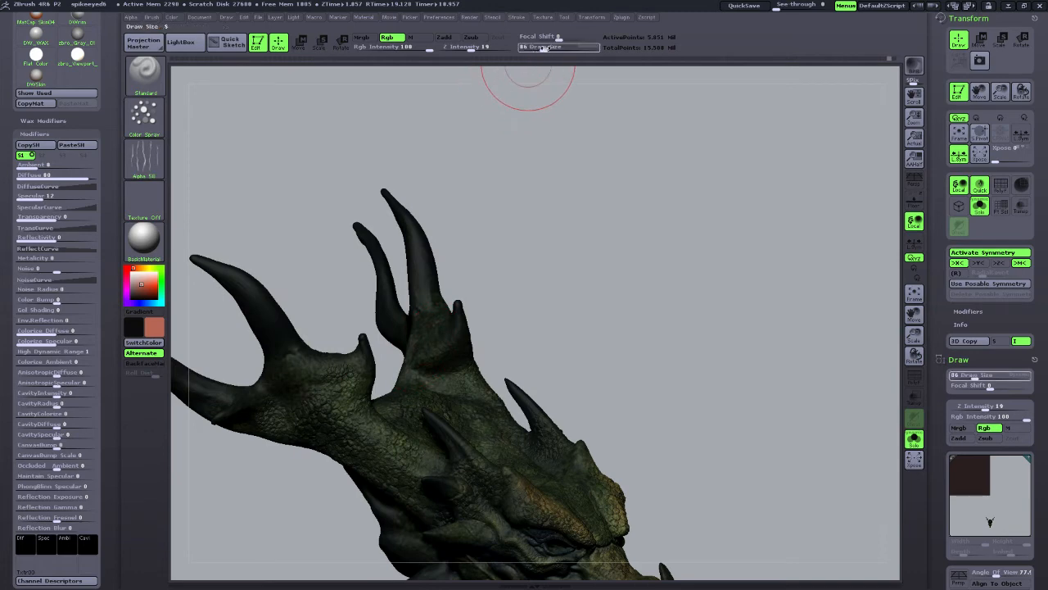
pyautogui.moveTo(546, 50); pyautogui.dragTo(536, 50)
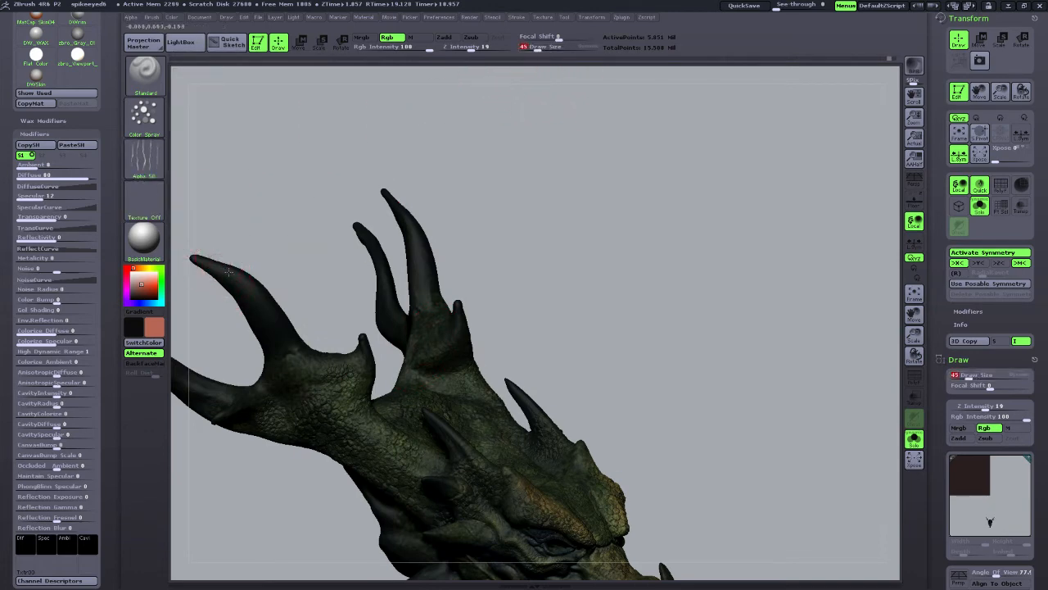
pyautogui.moveTo(914, 336); pyautogui.dragTo(915, 340)
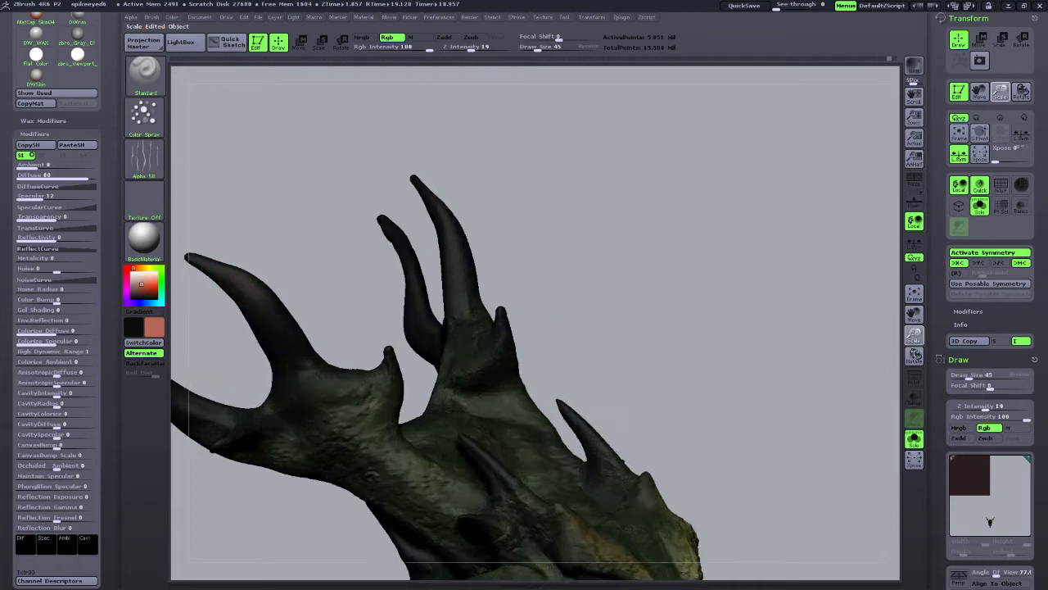
pyautogui.moveTo(758, 332); pyautogui.dragTo(763, 372)
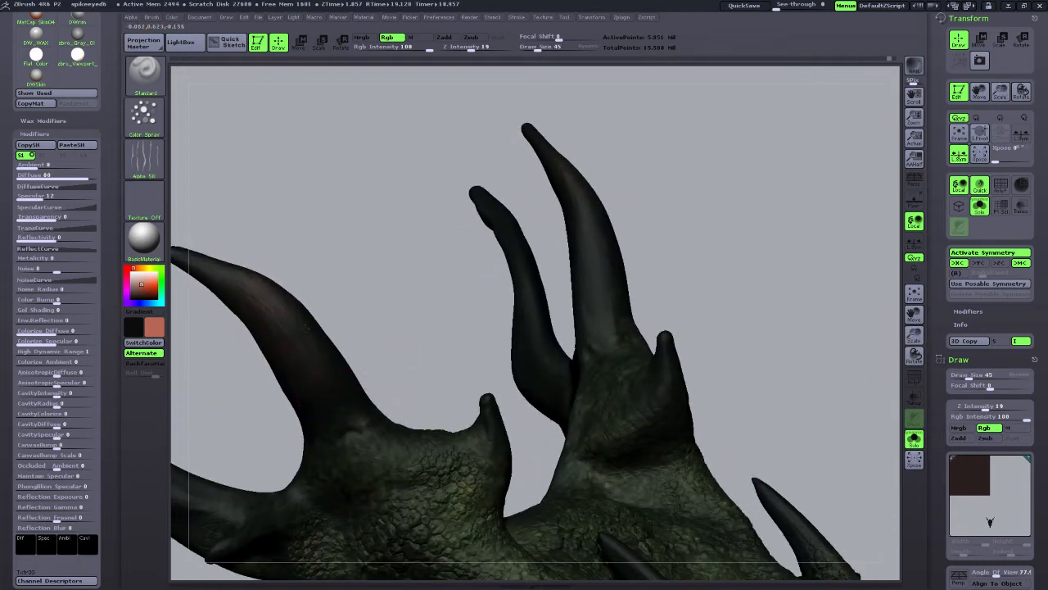
pyautogui.moveTo(287, 299); pyautogui.dragTo(296, 361)
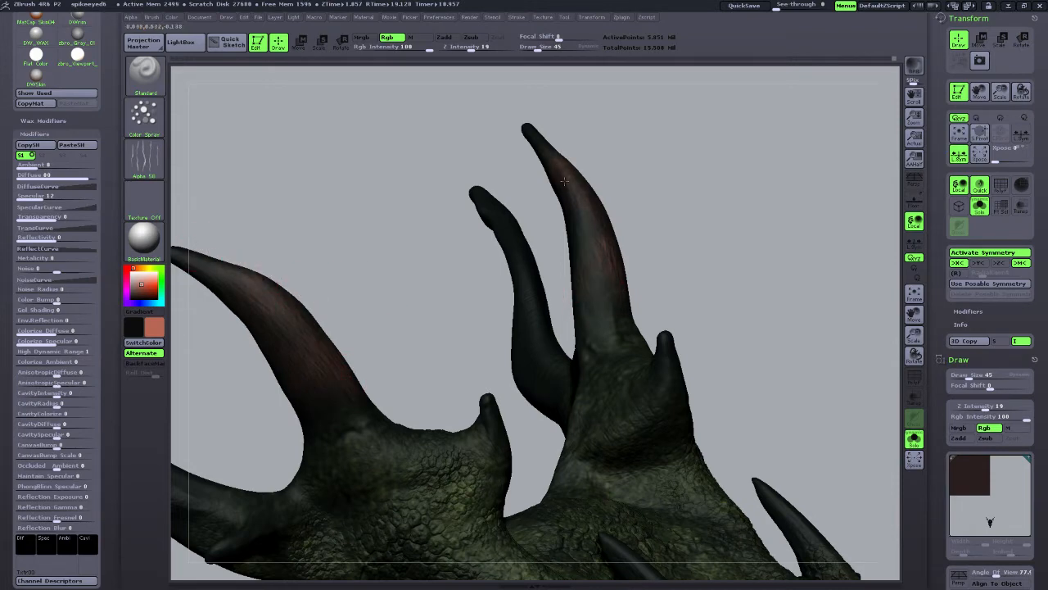
pyautogui.moveTo(571, 276); pyautogui.dragTo(573, 324)
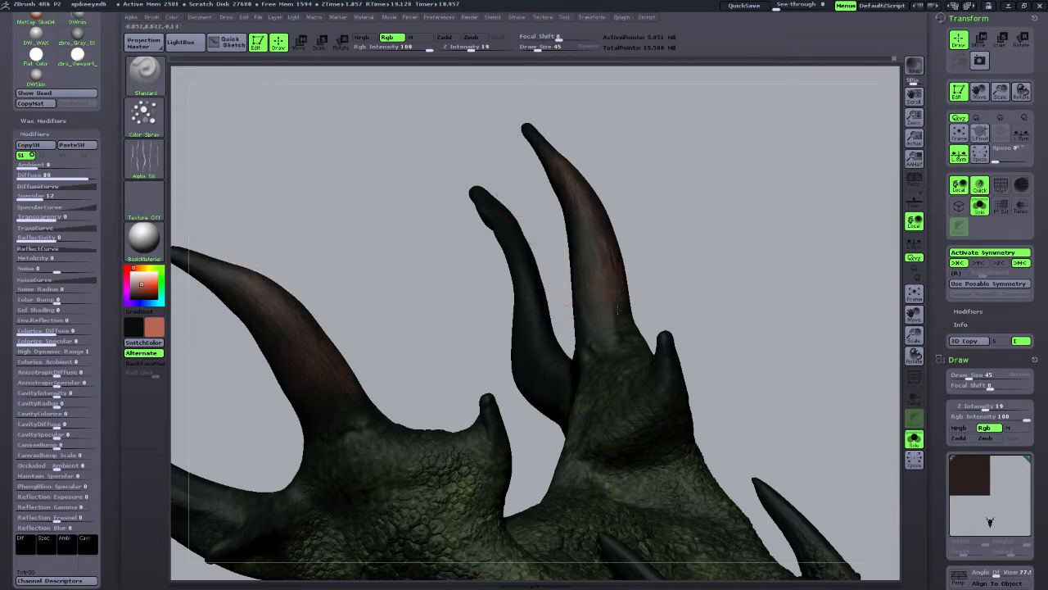
# Spray orange-red over the other sides of the horns, then set the draw size to 135 and color the long lower horns.
pyautogui.moveTo(618, 309); pyautogui.dragTo(712, 328, button='right')
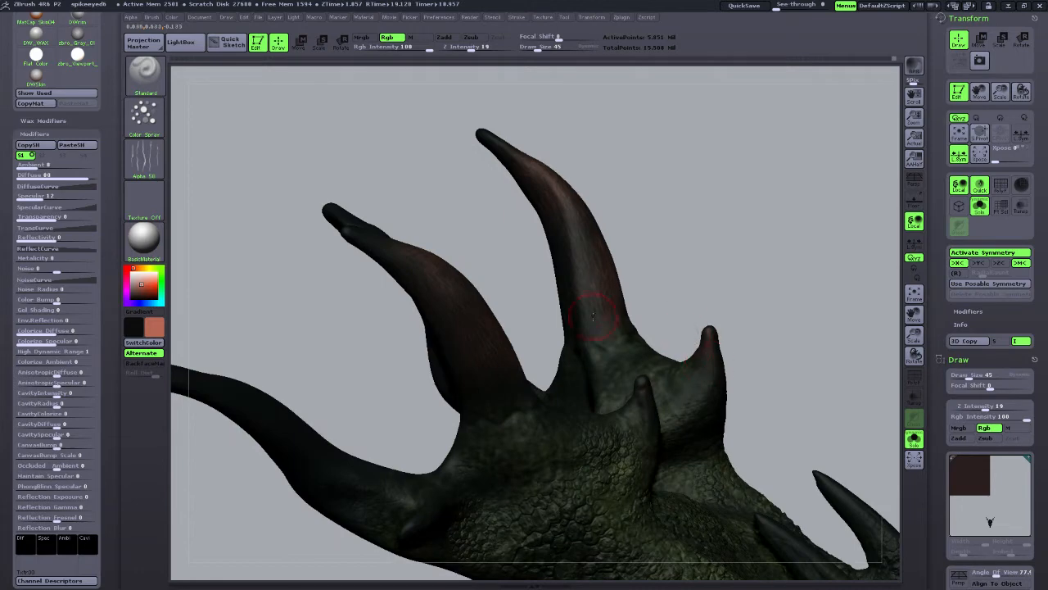
pyautogui.moveTo(405, 177)
pyautogui.mouseDown()
pyautogui.moveTo(500, 253)
pyautogui.moveTo(545, 266)
pyautogui.mouseUp()
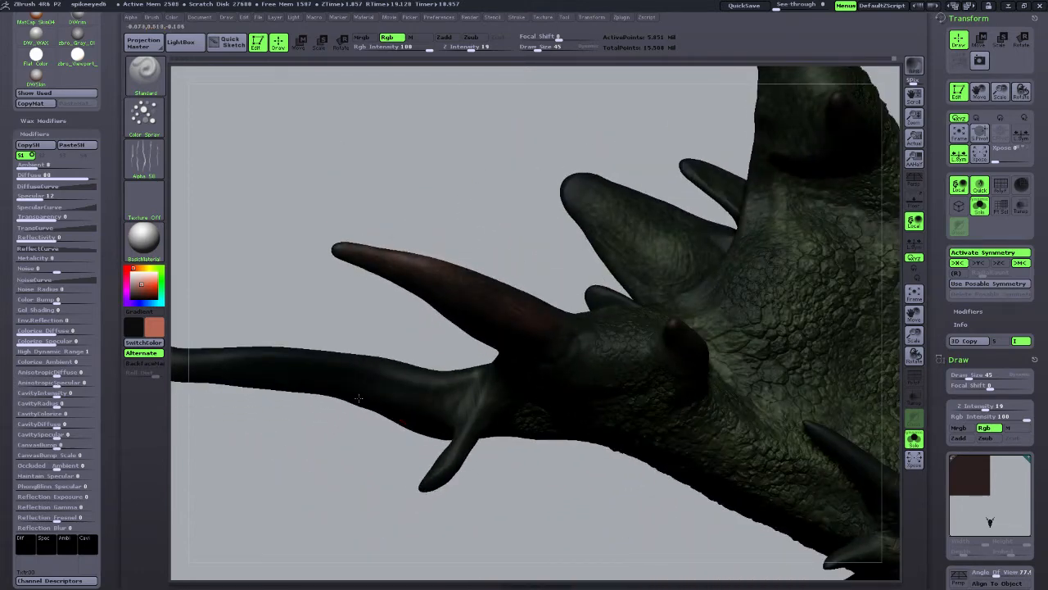
pyautogui.moveTo(536, 47); pyautogui.dragTo(547, 46)
pyautogui.moveTo(913, 336); pyautogui.dragTo(914, 372)
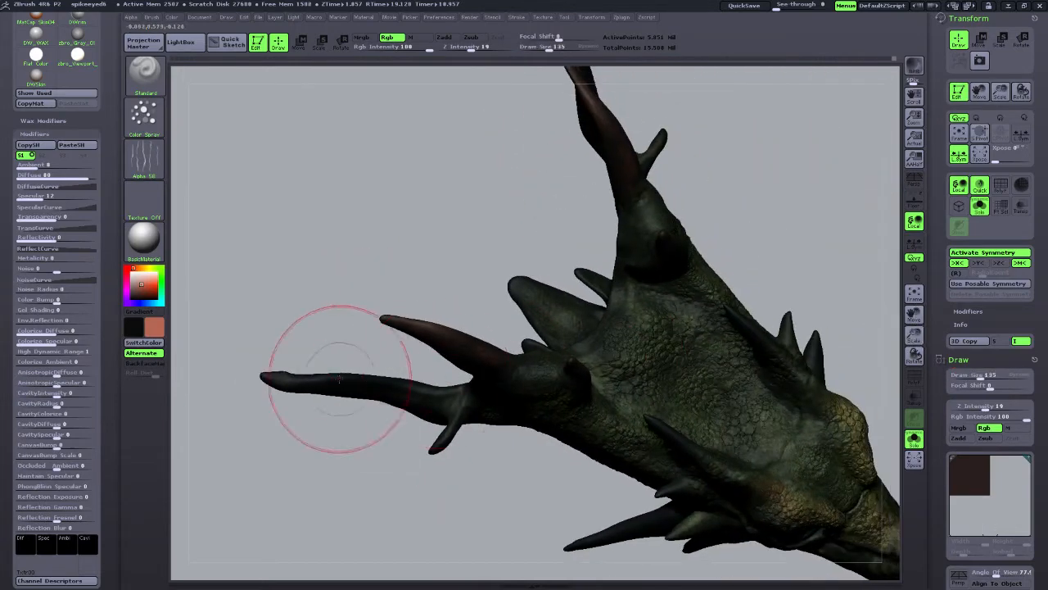
pyautogui.moveTo(344, 480); pyautogui.dragTo(298, 377)
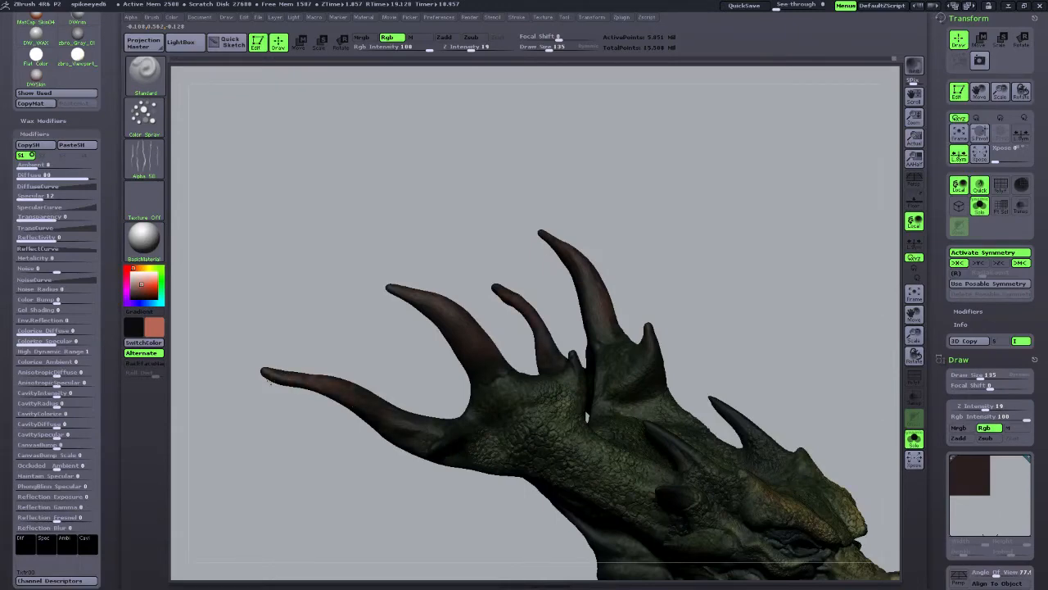
# Set the draw size to 73 and spray orange-red streaks along the uncolored sides of the long rear horns.
pyautogui.moveTo(412, 533); pyautogui.dragTo(354, 542)
pyautogui.moveTo(421, 461)
pyautogui.mouseDown()
pyautogui.moveTo(393, 496)
pyautogui.moveTo(407, 393)
pyautogui.mouseUp()
pyautogui.moveTo(298, 421)
pyautogui.mouseDown()
pyautogui.moveTo(533, 365)
pyautogui.moveTo(355, 304)
pyautogui.moveTo(348, 344)
pyautogui.mouseUp()
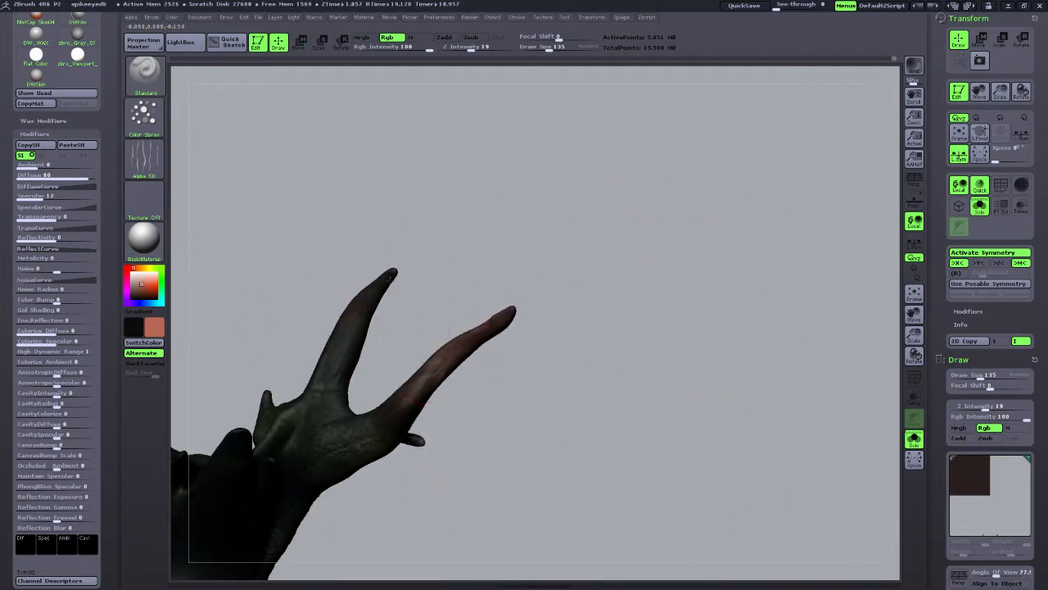
pyautogui.moveTo(555, 48); pyautogui.dragTo(541, 47)
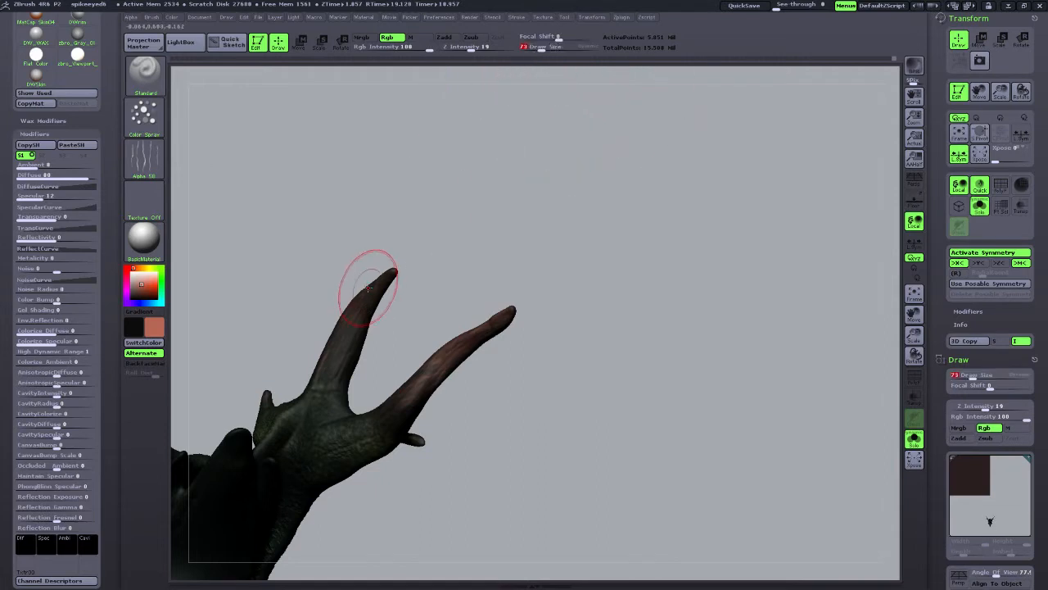
pyautogui.moveTo(371, 312); pyautogui.dragTo(377, 291)
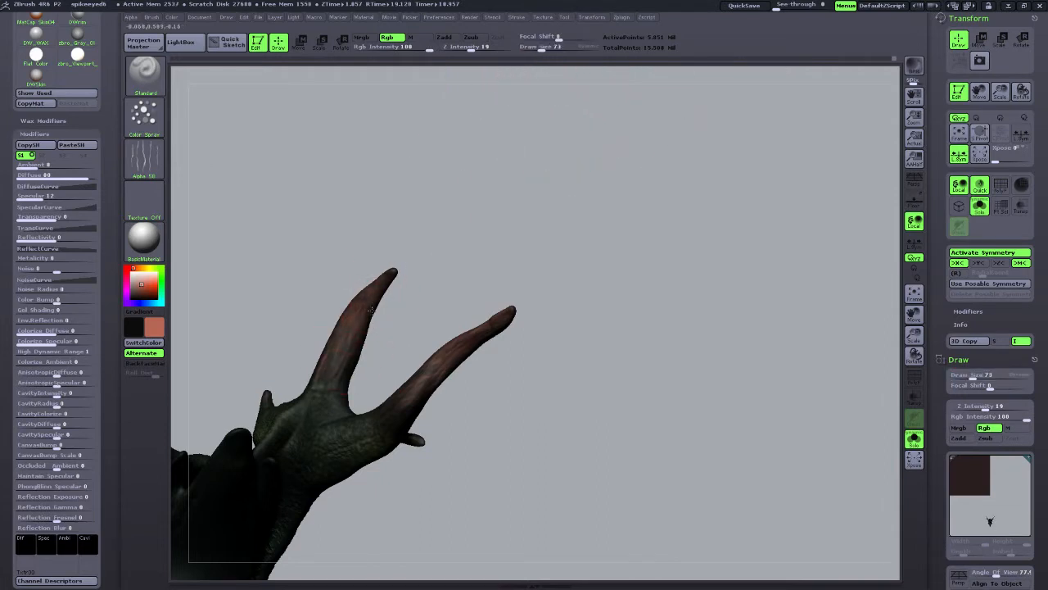
pyautogui.moveTo(431, 367); pyautogui.dragTo(449, 358)
pyautogui.moveTo(565, 429); pyautogui.dragTo(487, 445)
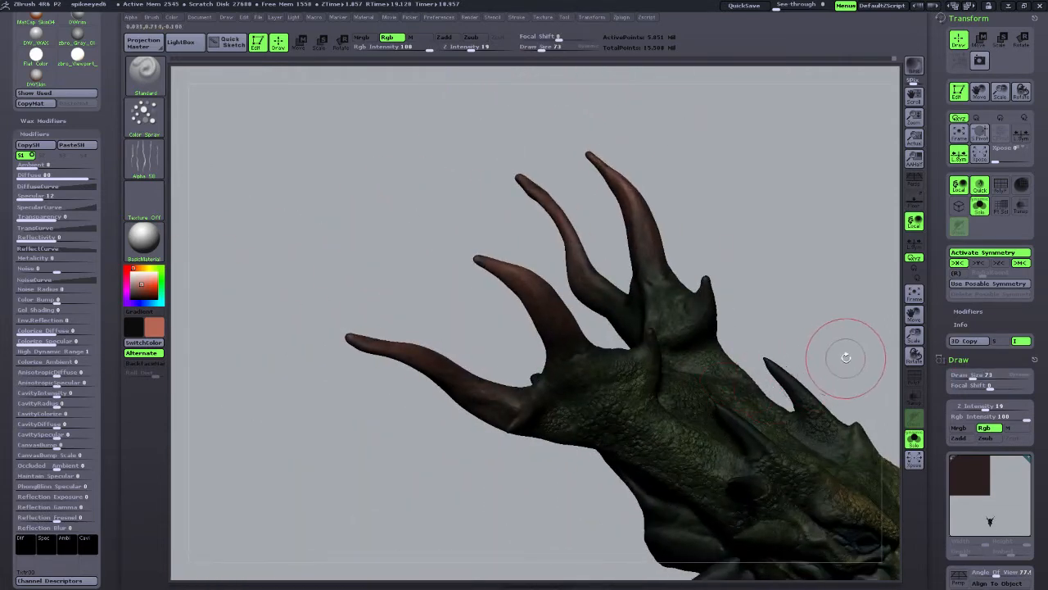
# Spray orange-red over the spikes above the brows, then set the draw size to 45 and color the small spikes along the head's sides.
pyautogui.moveTo(914, 336); pyautogui.dragTo(913, 379)
pyautogui.moveTo(914, 314); pyautogui.dragTo(729, 323)
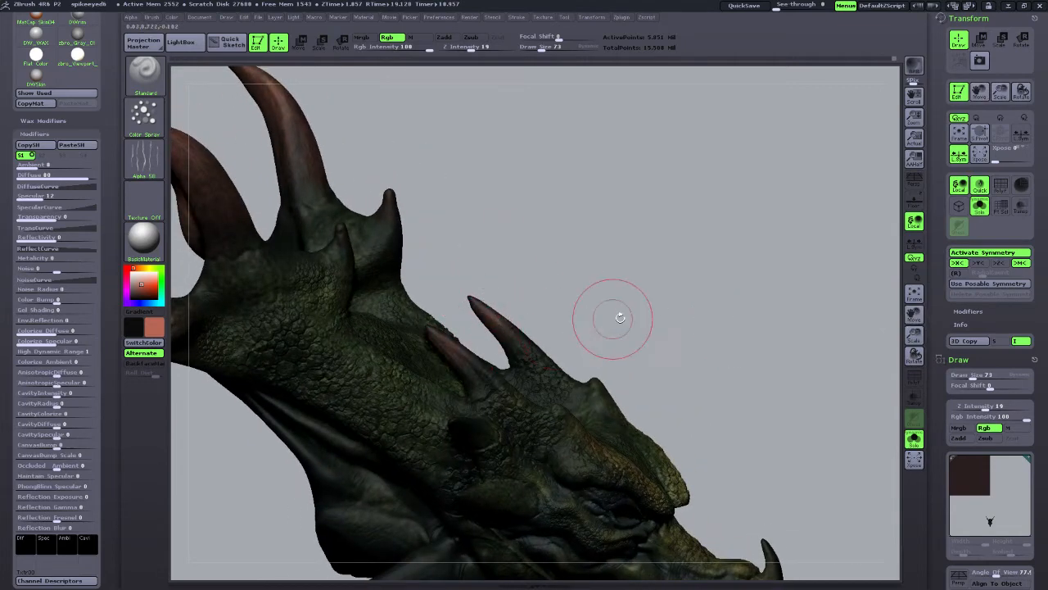
pyautogui.moveTo(613, 311); pyautogui.dragTo(679, 440)
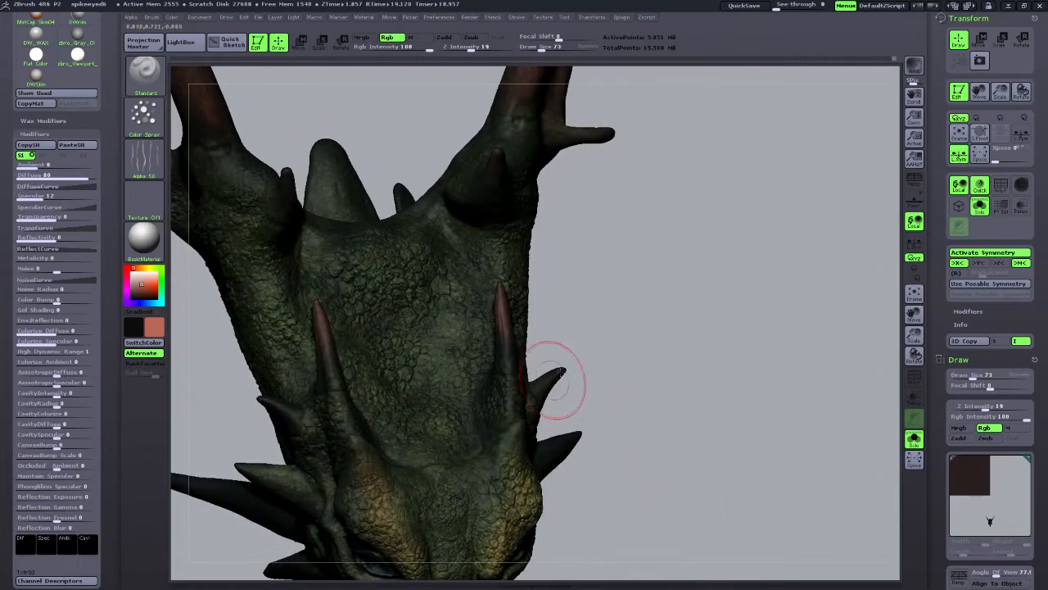
pyautogui.click(537, 49)
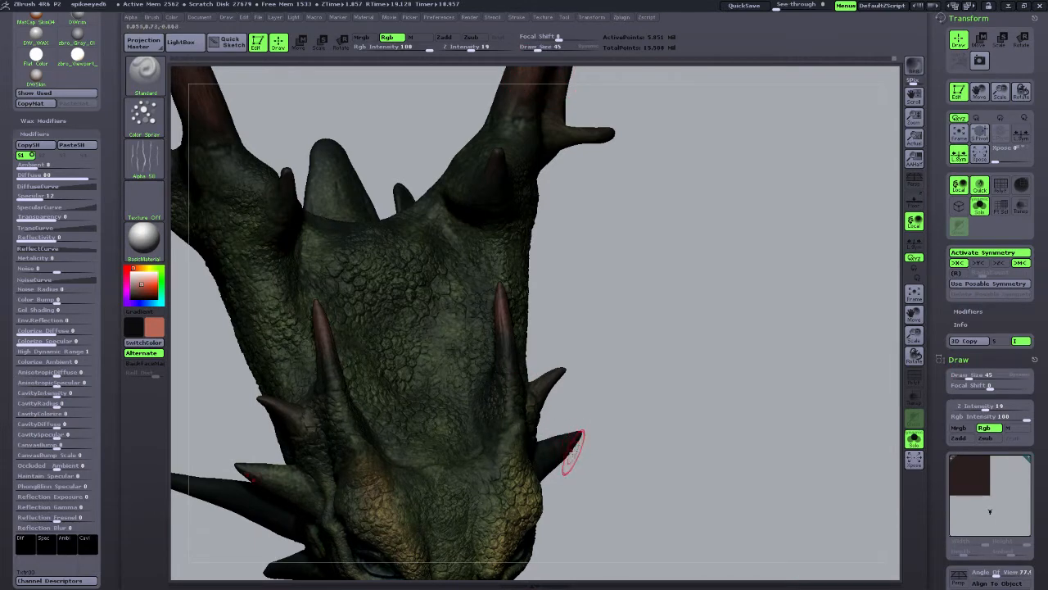
pyautogui.moveTo(641, 493); pyautogui.dragTo(610, 461)
pyautogui.moveTo(545, 457)
pyautogui.mouseDown()
pyautogui.moveTo(547, 471)
pyautogui.moveTo(544, 461)
pyautogui.moveTo(578, 434)
pyautogui.mouseUp()
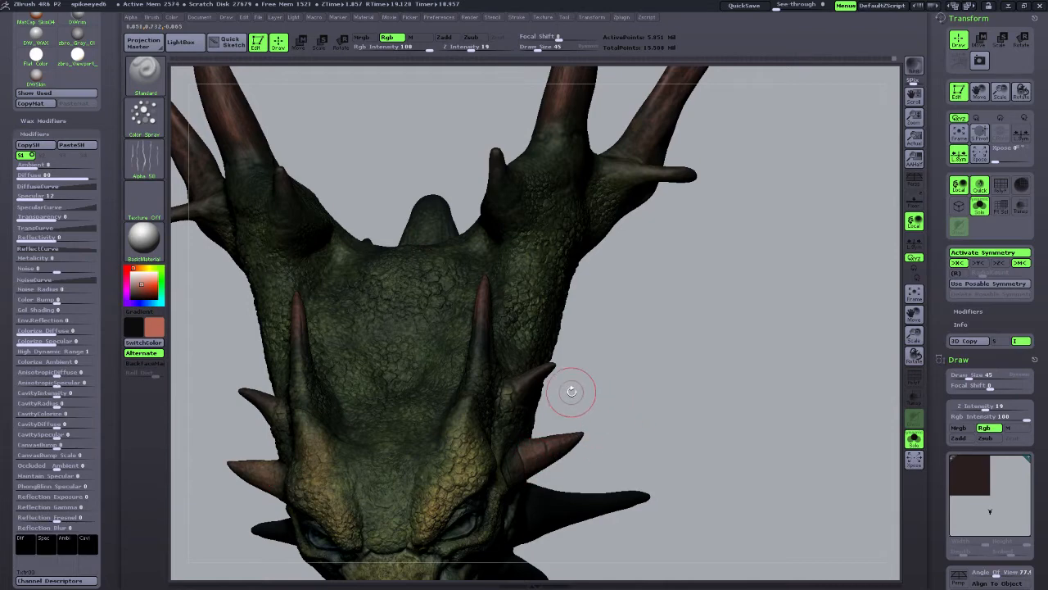
pyautogui.moveTo(569, 386)
pyautogui.mouseDown()
pyautogui.moveTo(620, 393)
pyautogui.moveTo(549, 369)
pyautogui.moveTo(620, 374)
pyautogui.moveTo(516, 328)
pyautogui.mouseUp()
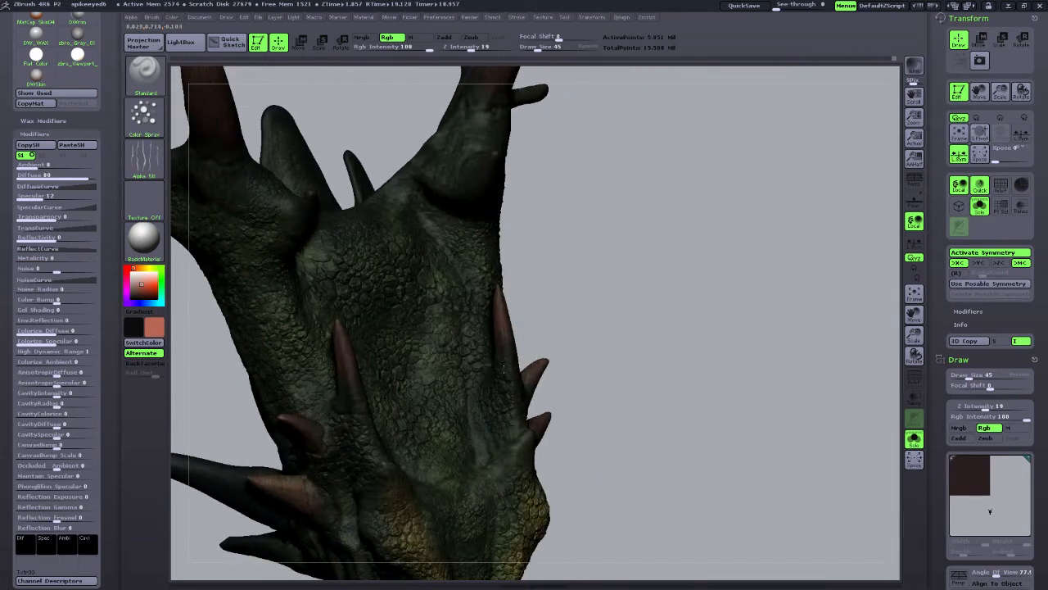
pyautogui.moveTo(601, 370); pyautogui.dragTo(604, 429)
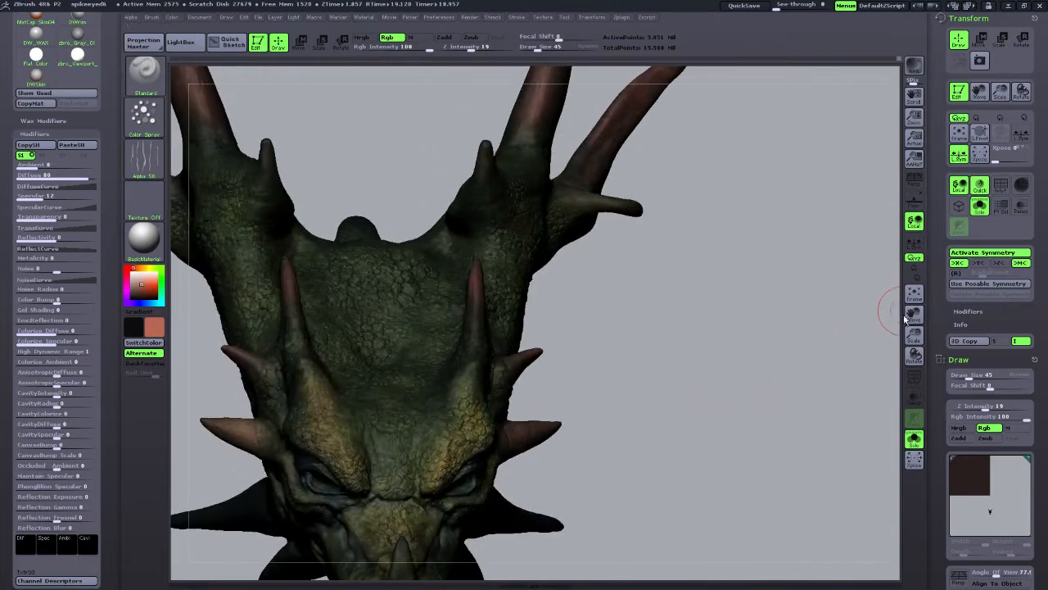
# Spray orange-red along the outer sides of the long spikes behind the lower jaw.
pyautogui.moveTo(915, 311); pyautogui.dragTo(914, 251)
pyautogui.moveTo(683, 439)
pyautogui.mouseDown()
pyautogui.moveTo(655, 416)
pyautogui.moveTo(660, 402)
pyautogui.mouseUp()
pyautogui.moveTo(500, 404); pyautogui.dragTo(613, 446)
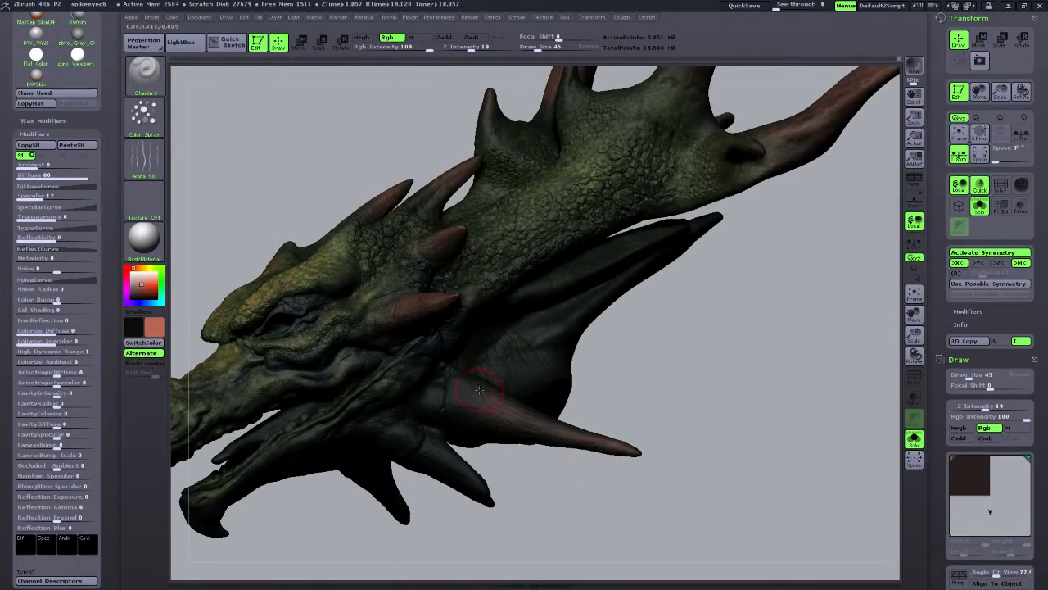
pyautogui.moveTo(552, 519); pyautogui.dragTo(449, 469)
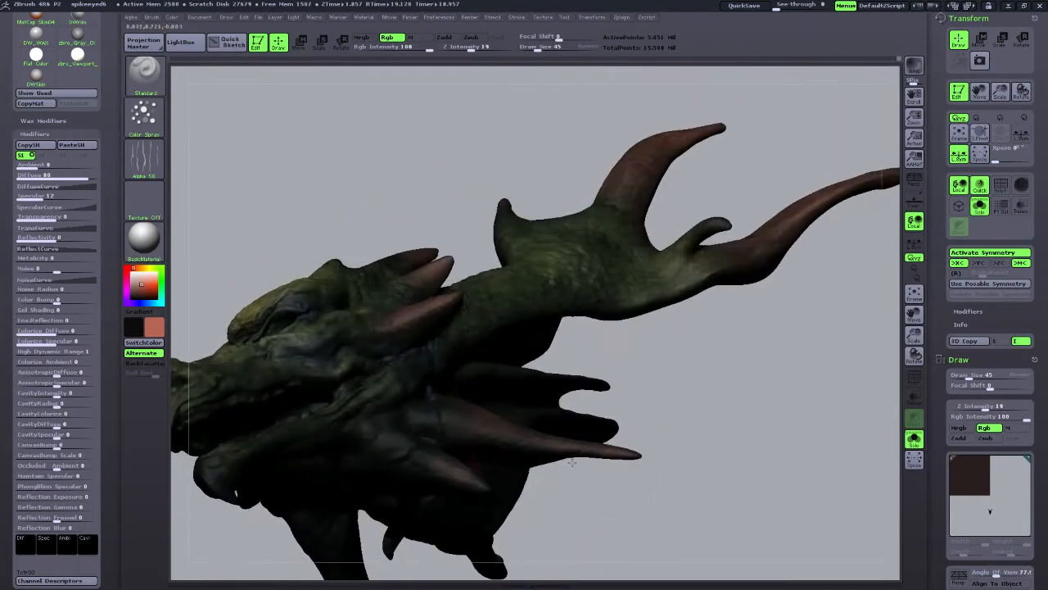
# Spray orange-red over the undersides and remaining faces of the jaw spikes.
pyautogui.moveTo(618, 525)
pyautogui.mouseDown()
pyautogui.moveTo(557, 360)
pyautogui.moveTo(515, 421)
pyautogui.mouseUp()
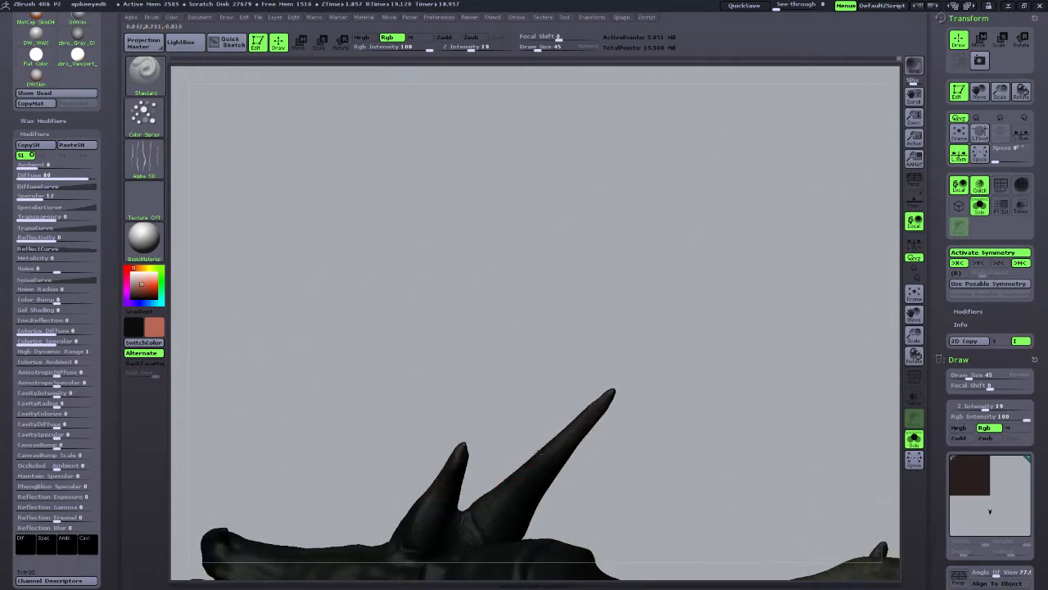
pyautogui.moveTo(464, 470); pyautogui.dragTo(424, 528)
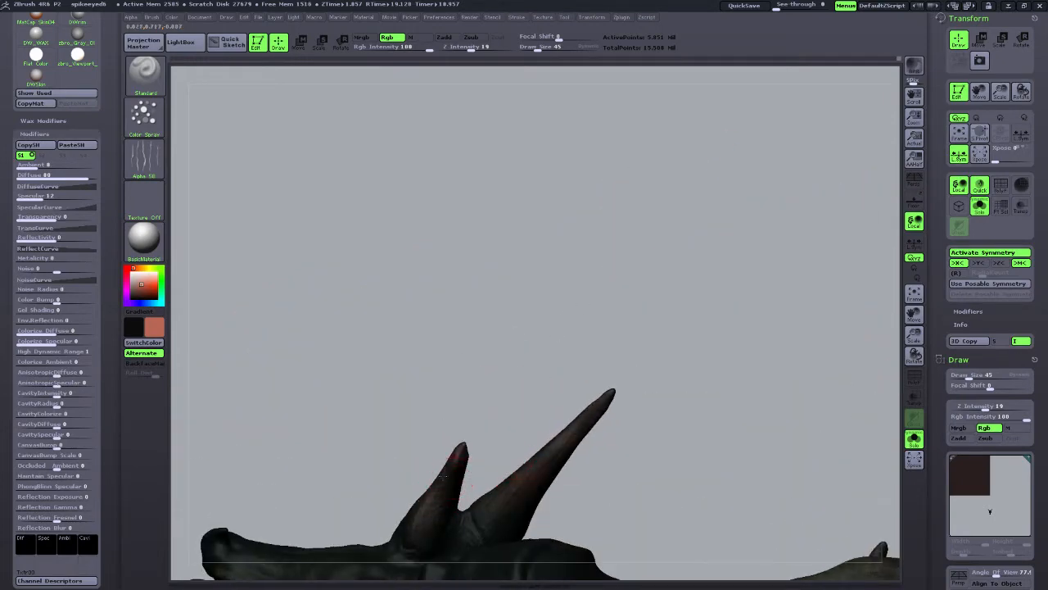
pyautogui.moveTo(632, 479); pyautogui.dragTo(565, 437)
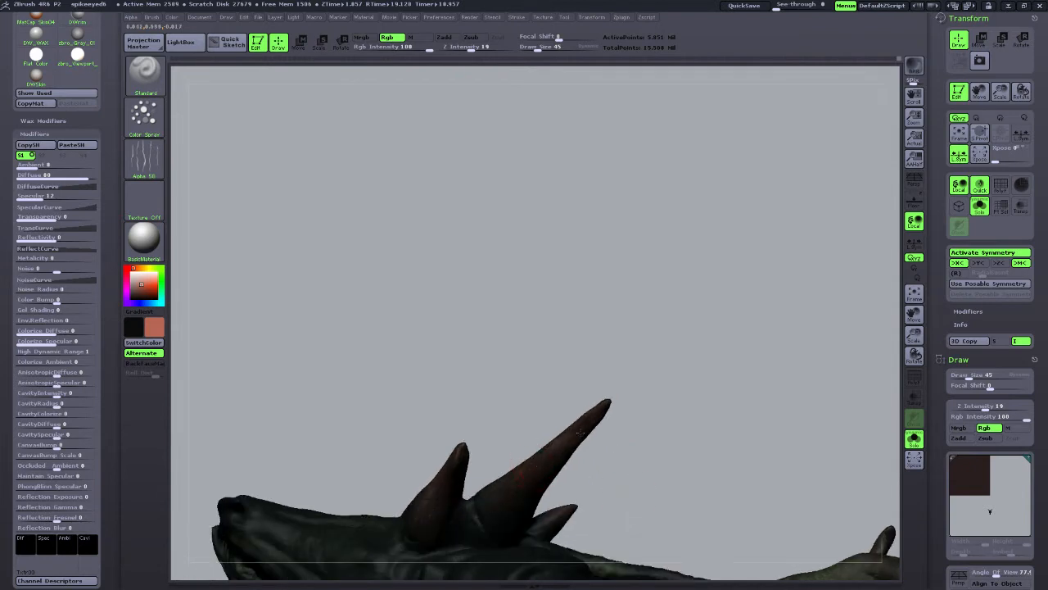
pyautogui.moveTo(671, 412); pyautogui.dragTo(506, 483)
pyautogui.moveTo(594, 398); pyautogui.dragTo(578, 398)
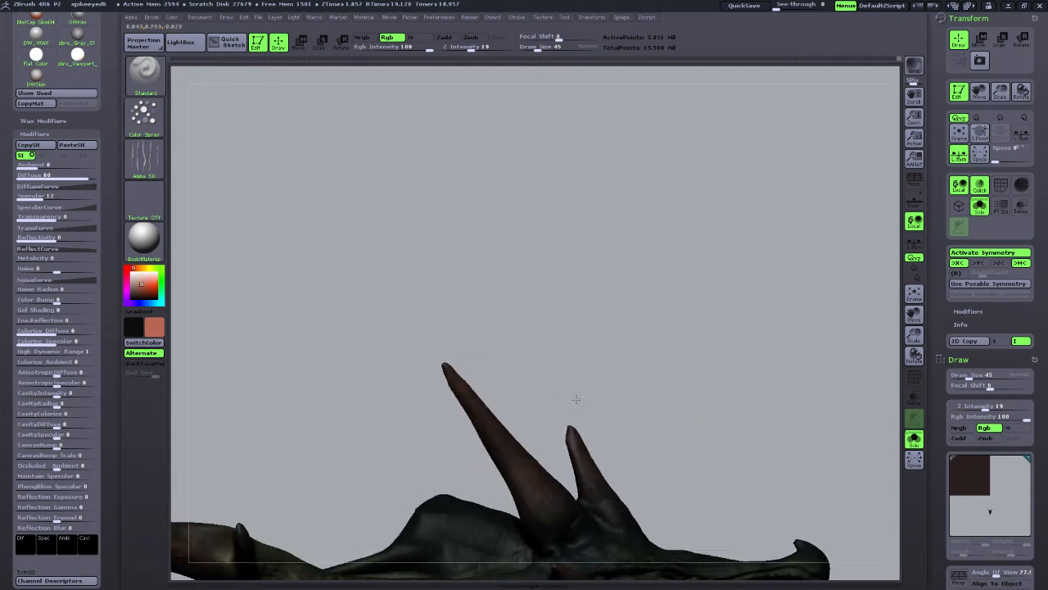
pyautogui.moveTo(545, 477); pyautogui.dragTo(745, 416)
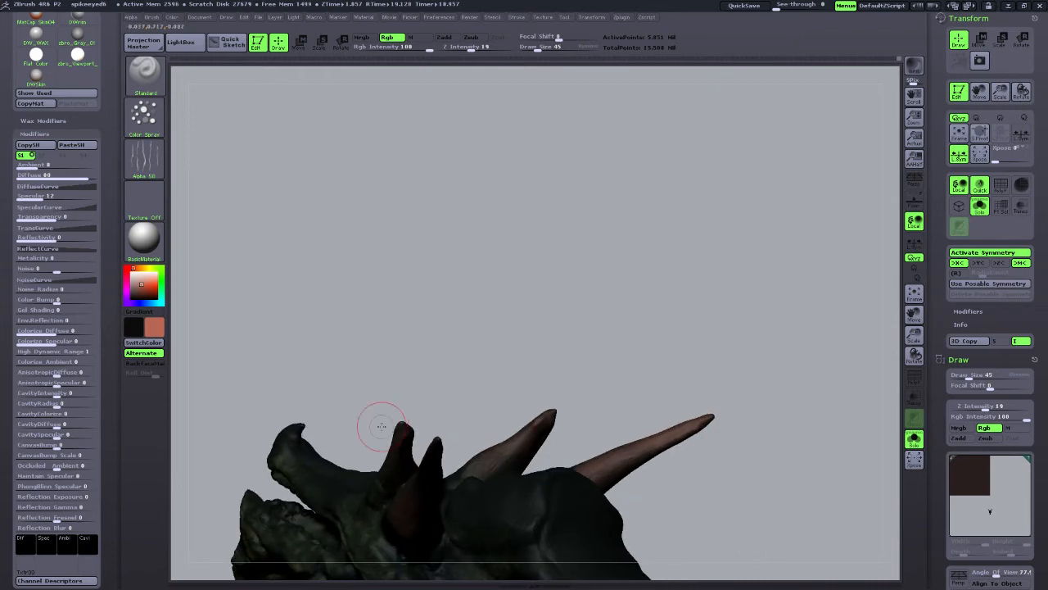
# Change the paint color to a dark reddish brown and spray the jaw spikes with draw sizes 81 and 51.
pyautogui.click(140, 292)
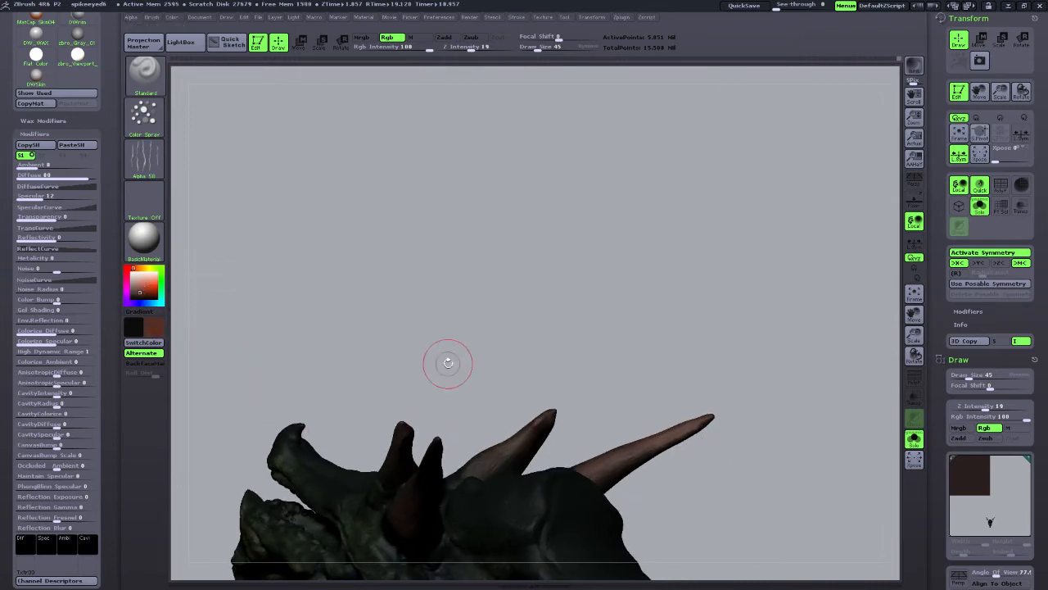
pyautogui.moveTo(581, 365)
pyautogui.mouseDown()
pyautogui.moveTo(594, 333)
pyautogui.moveTo(554, 351)
pyautogui.mouseUp()
pyautogui.click(545, 50)
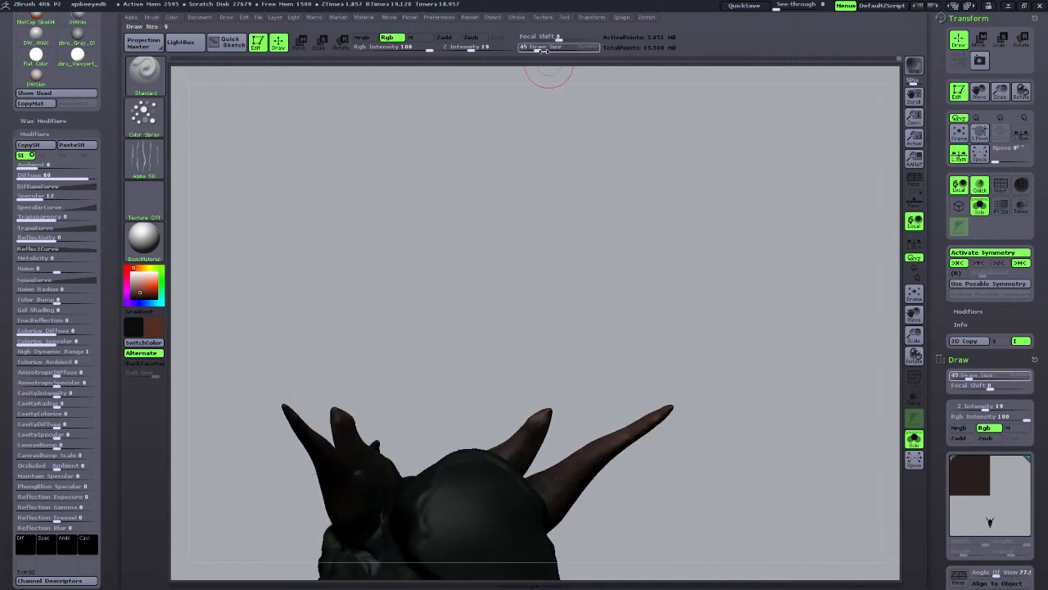
pyautogui.moveTo(677, 487); pyautogui.dragTo(653, 503)
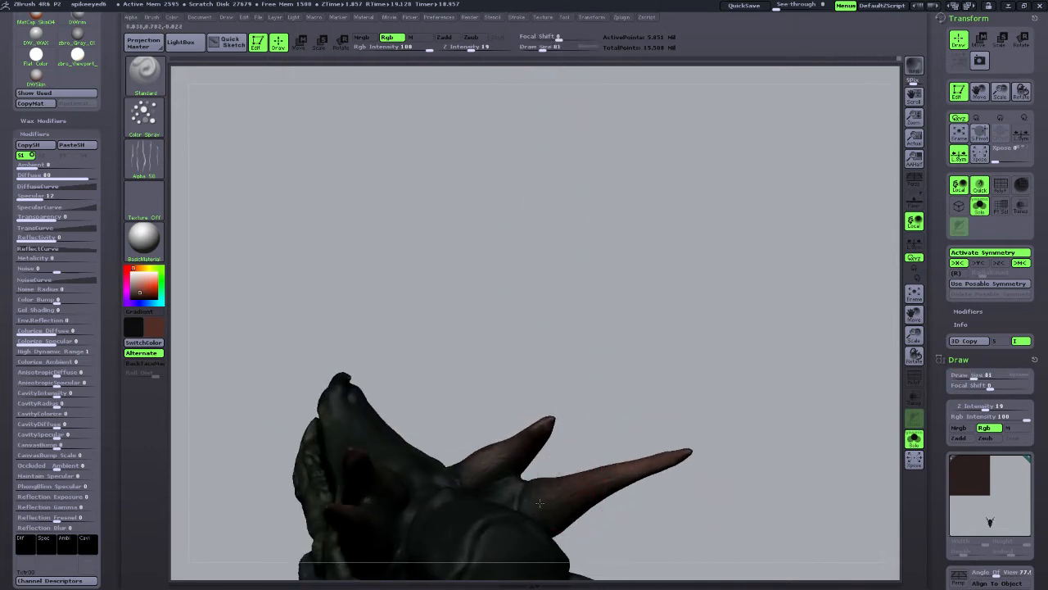
pyautogui.click(538, 50)
pyautogui.moveTo(697, 429); pyautogui.dragTo(505, 495)
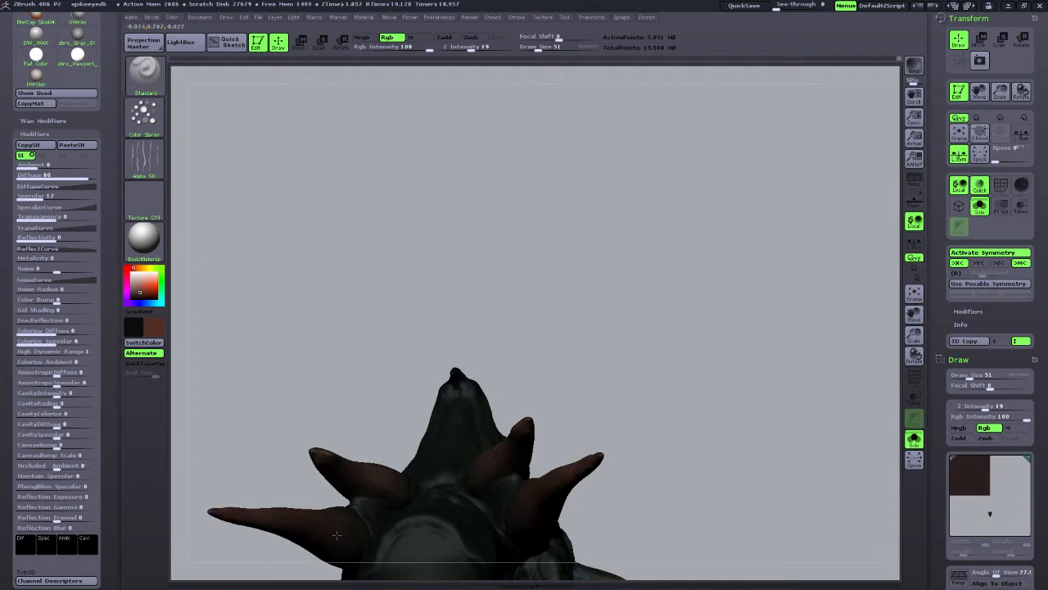
# Set the draw size to 30 and spray dark reddish brown around the spikes behind the eye and cheek.
pyautogui.moveTo(658, 351)
pyautogui.mouseDown()
pyautogui.moveTo(686, 513)
pyautogui.moveTo(725, 437)
pyautogui.moveTo(704, 484)
pyautogui.moveTo(390, 357)
pyautogui.mouseUp()
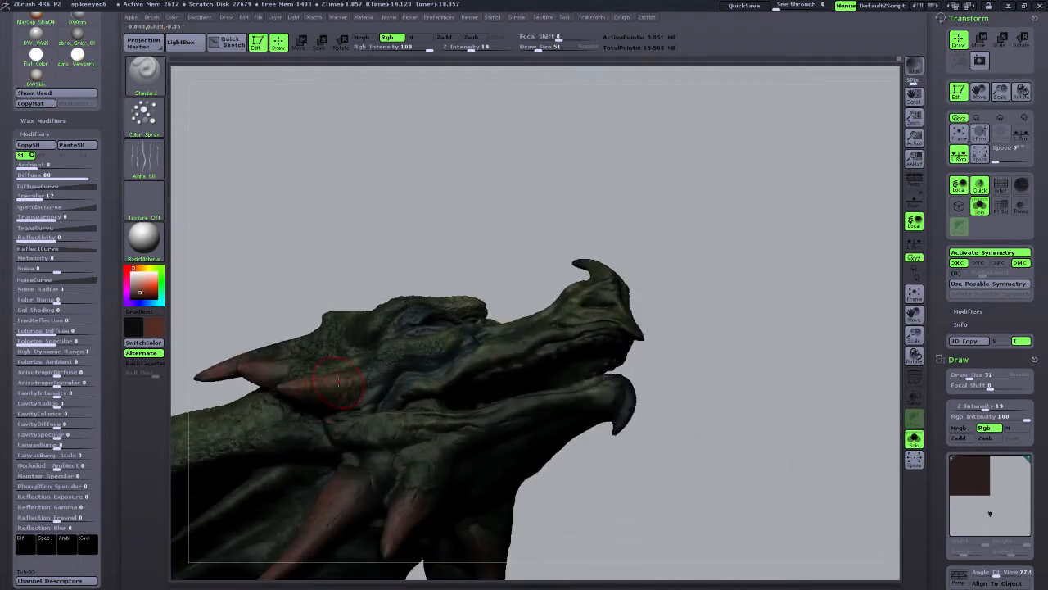
pyautogui.moveTo(542, 50); pyautogui.dragTo(534, 50)
pyautogui.moveTo(414, 272); pyautogui.dragTo(253, 338)
pyautogui.moveTo(532, 530); pyautogui.dragTo(227, 354)
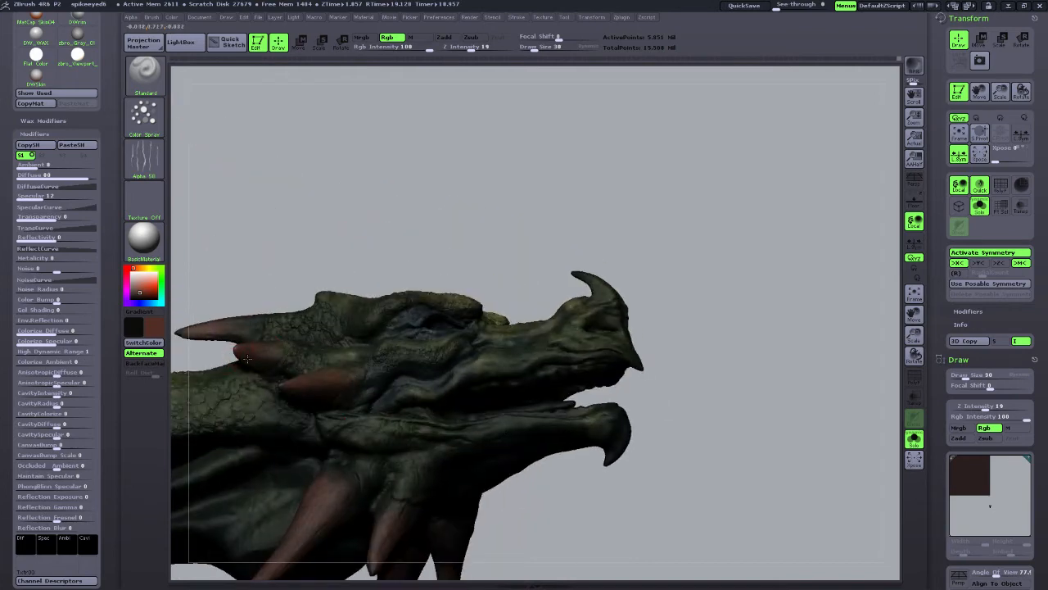
pyautogui.moveTo(524, 491); pyautogui.dragTo(537, 564)
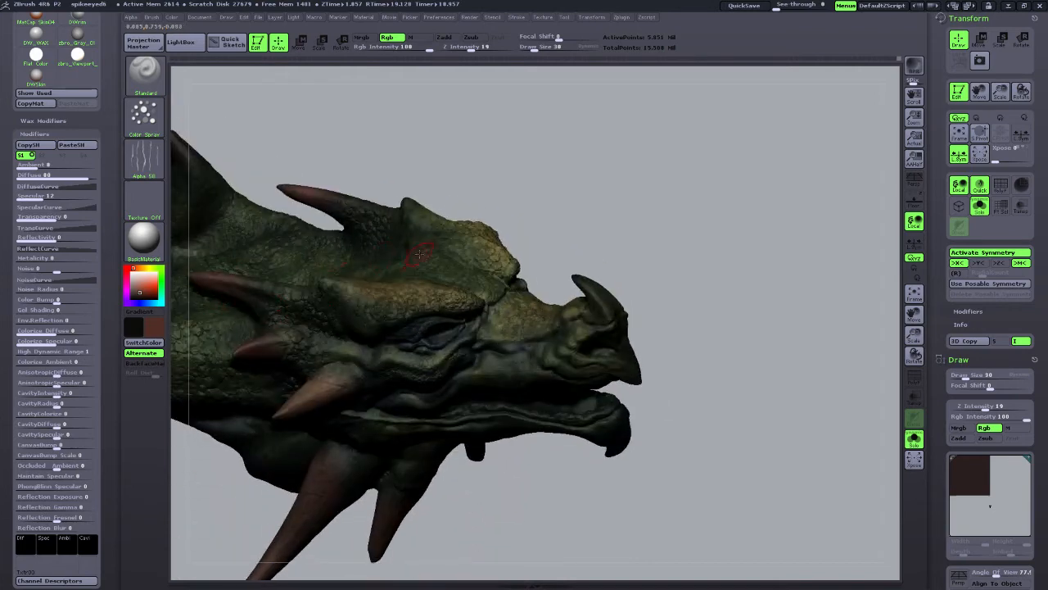
# Spray dark reddish brown over the remaining sides of the spikes on the crown.
pyautogui.moveTo(572, 253); pyautogui.dragTo(672, 217)
pyautogui.moveTo(817, 325)
pyautogui.mouseDown()
pyautogui.moveTo(883, 320)
pyautogui.moveTo(810, 330)
pyautogui.moveTo(607, 326)
pyautogui.moveTo(437, 398)
pyautogui.mouseUp()
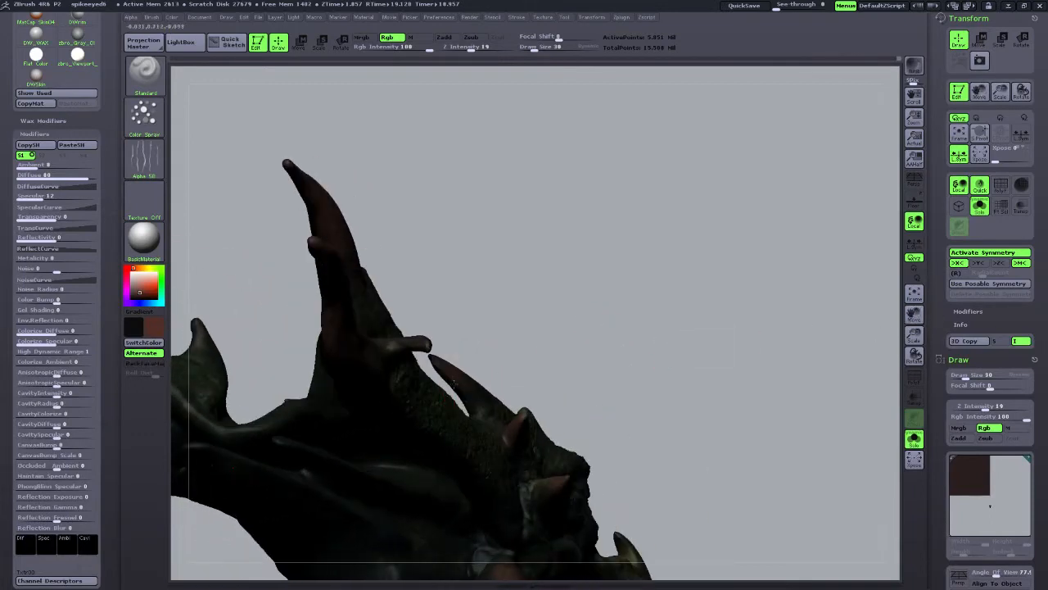
pyautogui.moveTo(527, 331); pyautogui.dragTo(618, 274)
pyautogui.moveTo(898, 359); pyautogui.dragTo(467, 330)
# Switch the material to Flat Color, set the draw size to 81 and spray reddish brown over the upper rear horns.
pyautogui.click(144, 244)
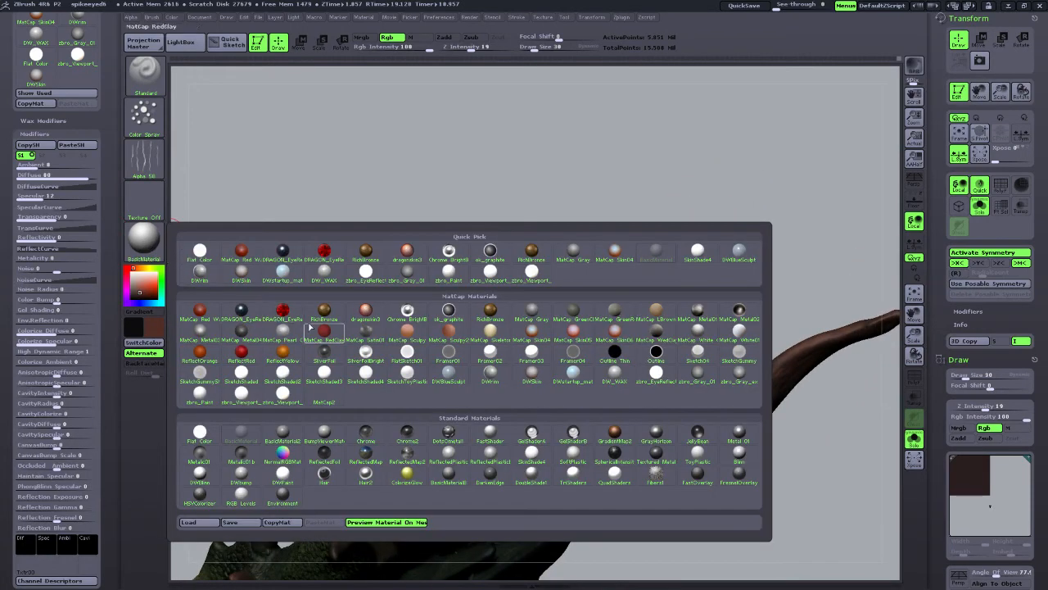
pyautogui.click(199, 438)
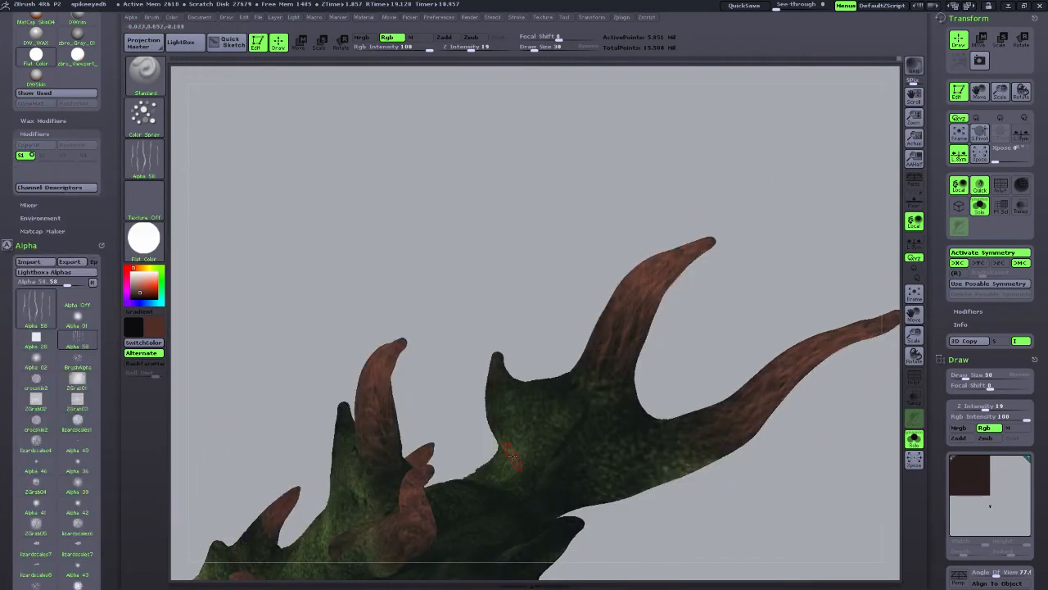
pyautogui.moveTo(747, 518); pyautogui.dragTo(660, 418)
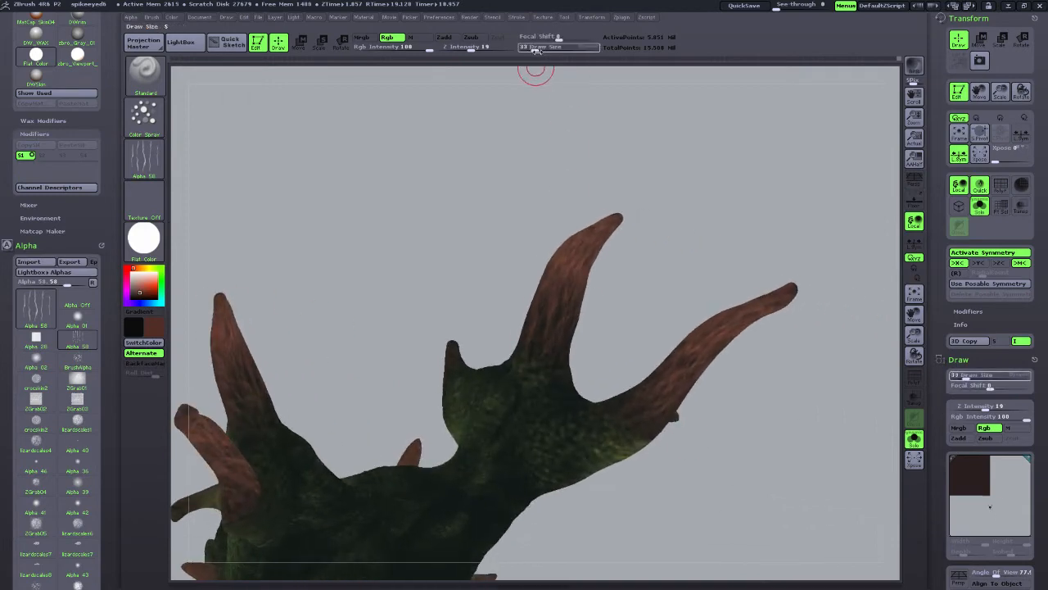
pyautogui.moveTo(535, 48); pyautogui.dragTo(543, 49)
pyautogui.moveTo(580, 270); pyautogui.dragTo(581, 274)
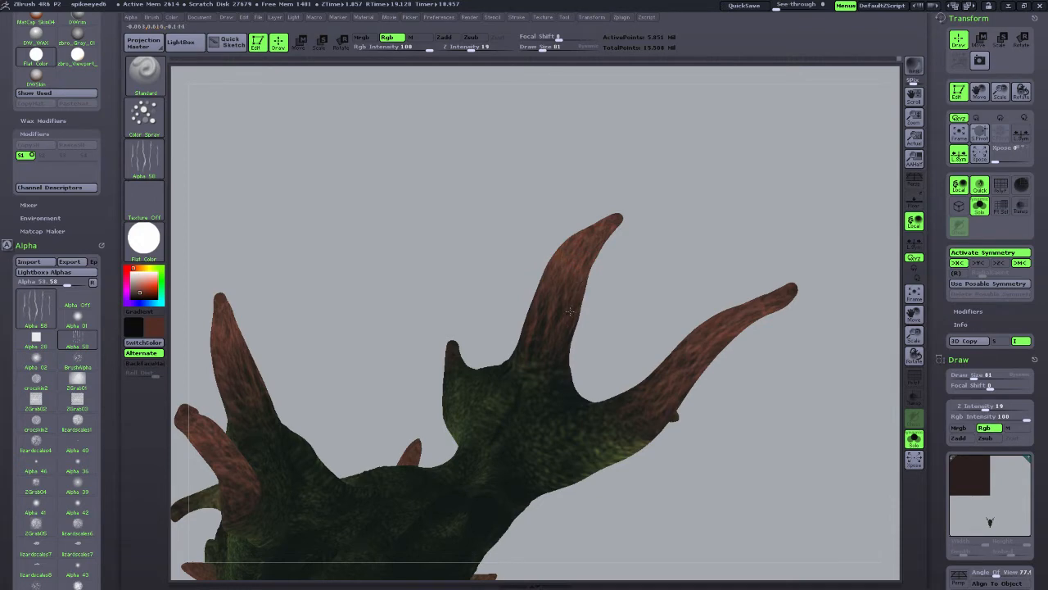
# Choose a darker brown, turn on backface masking, set the draw size to 169 and spray the lower parts of the rear horns.
pyautogui.click(140, 295)
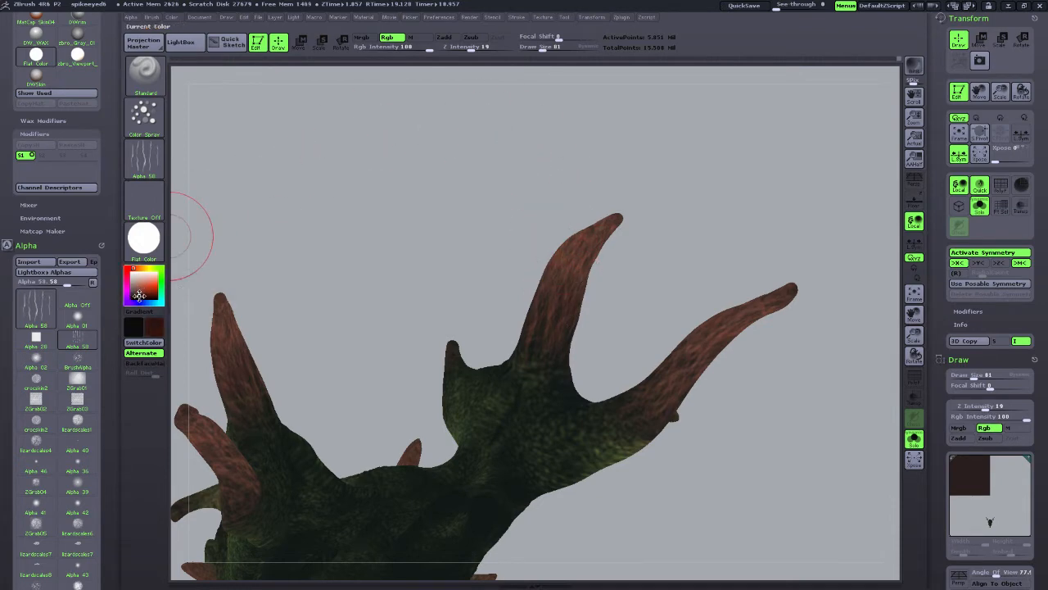
pyautogui.moveTo(688, 434); pyautogui.dragTo(696, 402)
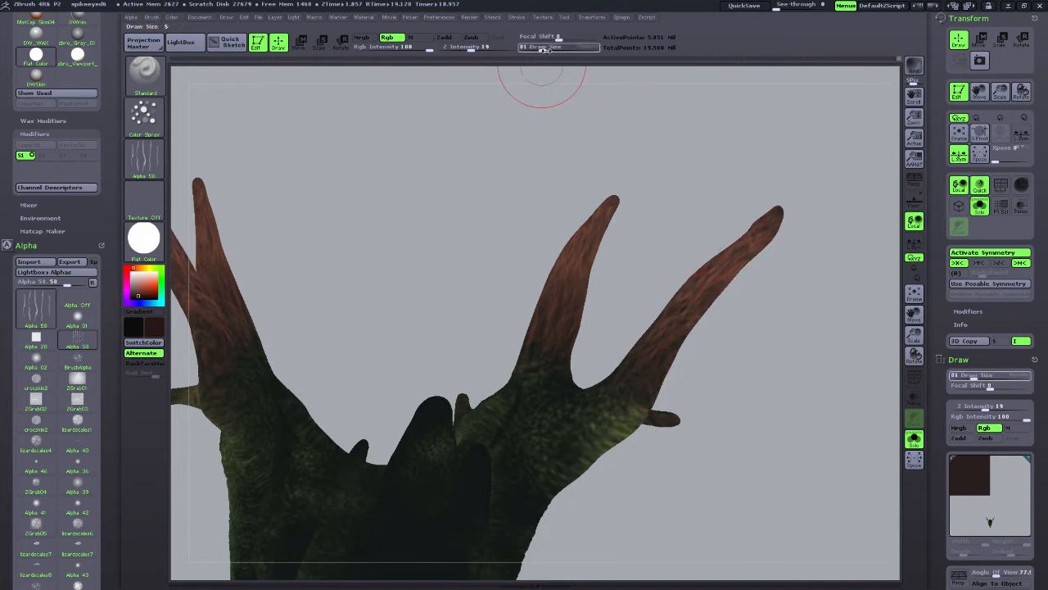
pyautogui.moveTo(546, 50); pyautogui.dragTo(538, 50)
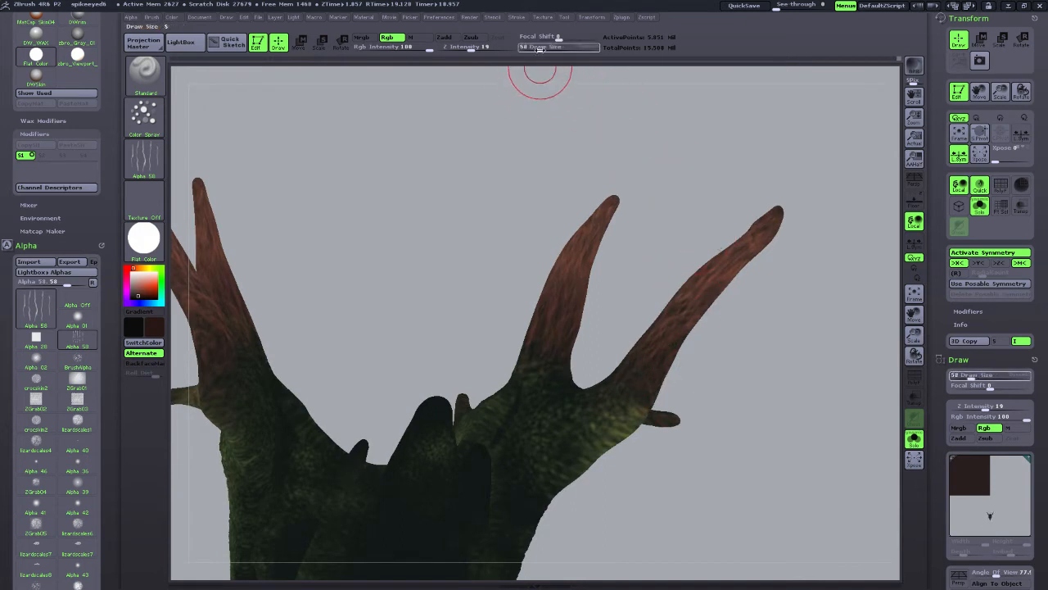
pyautogui.click(151, 363)
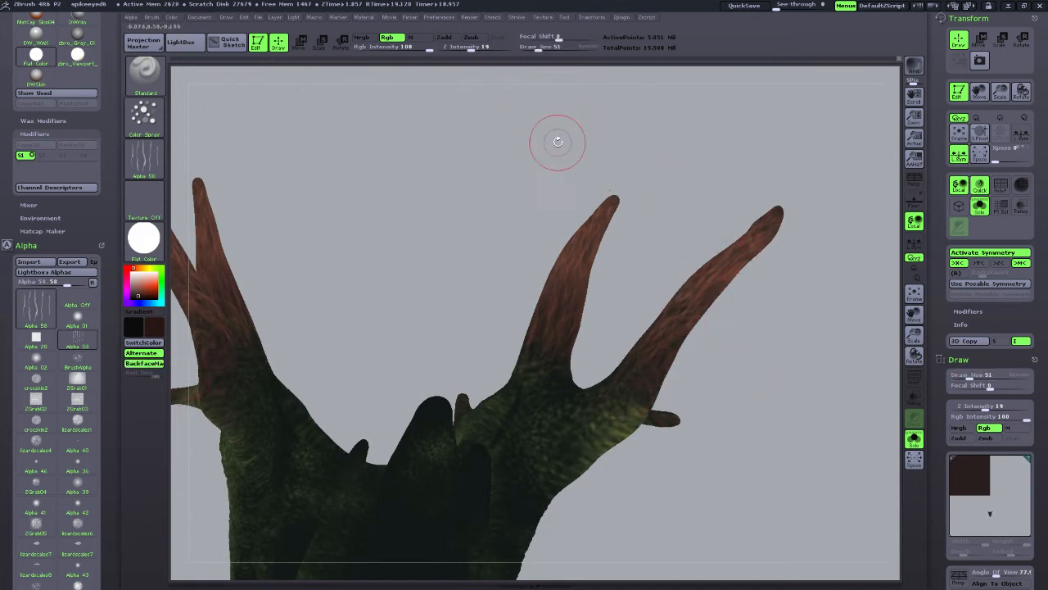
pyautogui.moveTo(543, 49); pyautogui.dragTo(552, 49)
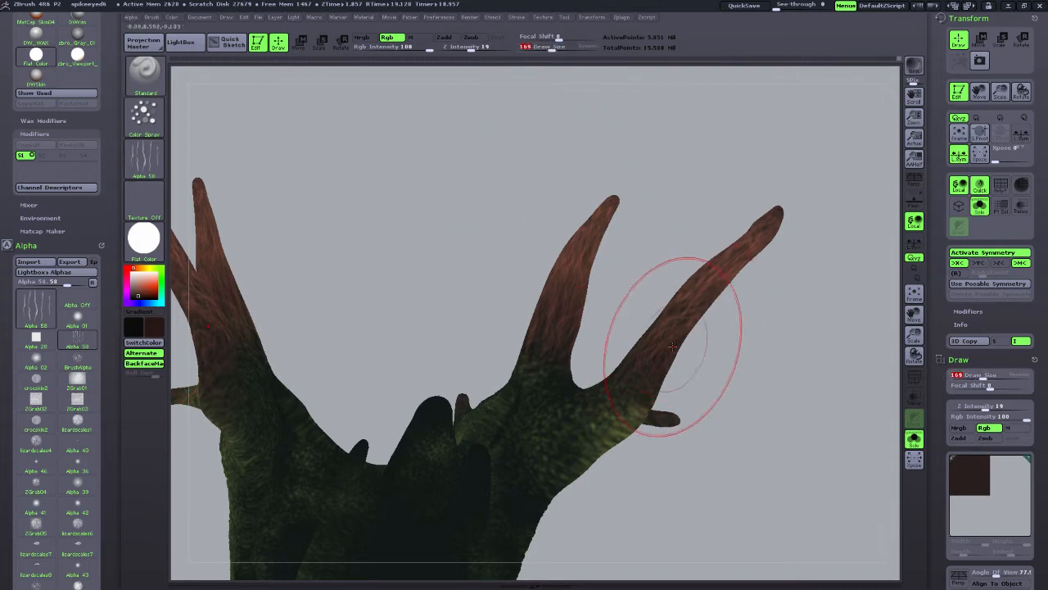
pyautogui.moveTo(711, 316); pyautogui.dragTo(749, 358)
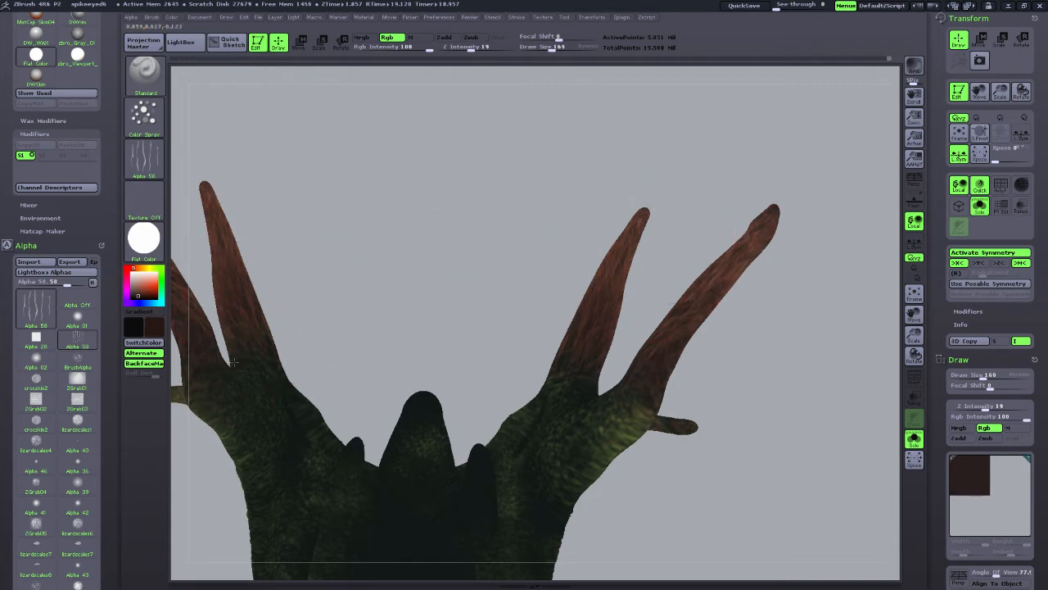
# Choose a light orange-brown, set the draw size to 58 and spray lighter streaks over the rear horns.
pyautogui.moveTo(332, 370); pyautogui.dragTo(642, 367)
pyautogui.moveTo(914, 318); pyautogui.dragTo(1042, 383)
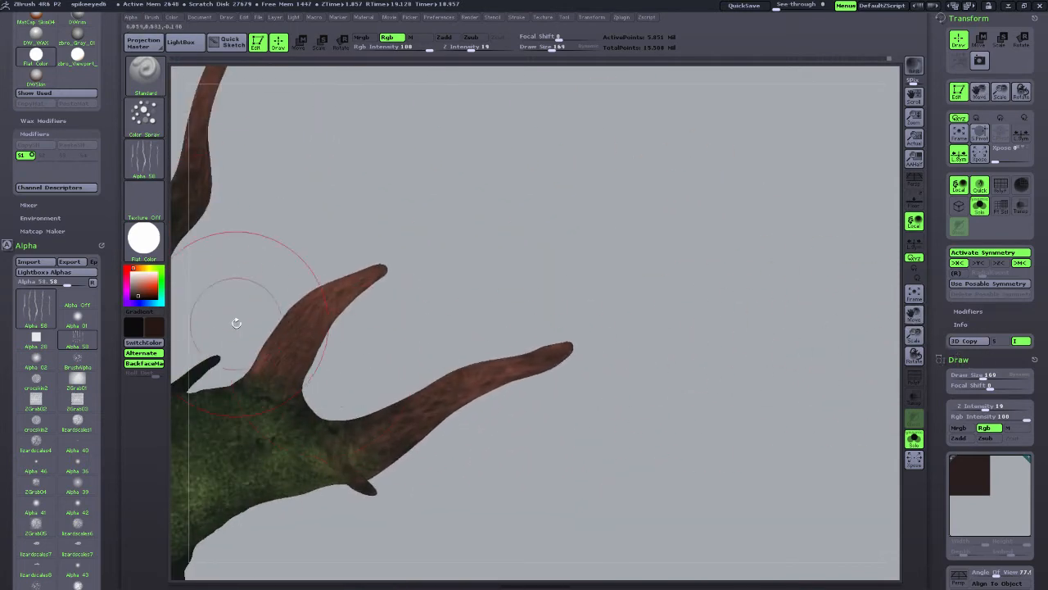
pyautogui.click(143, 268)
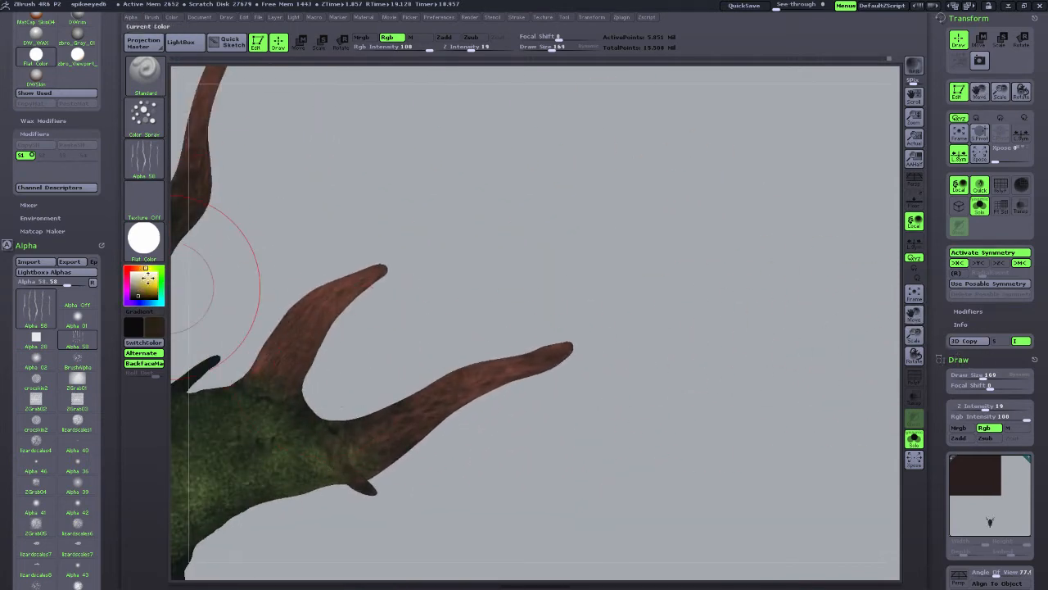
pyautogui.click(145, 281)
pyautogui.click(136, 267)
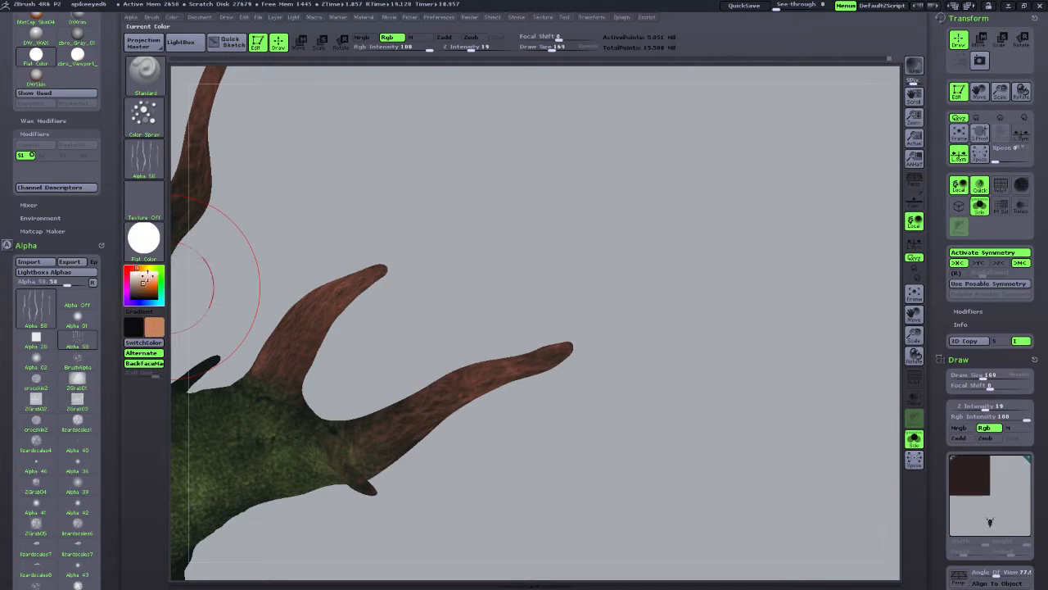
pyautogui.moveTo(556, 46); pyautogui.dragTo(540, 48)
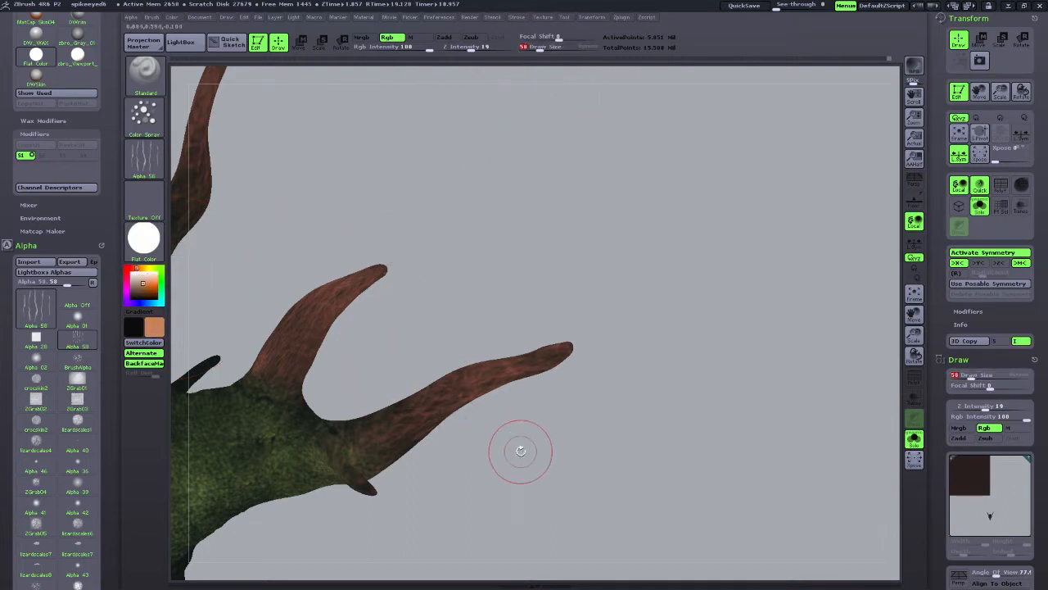
pyautogui.moveTo(521, 451); pyautogui.dragTo(512, 475)
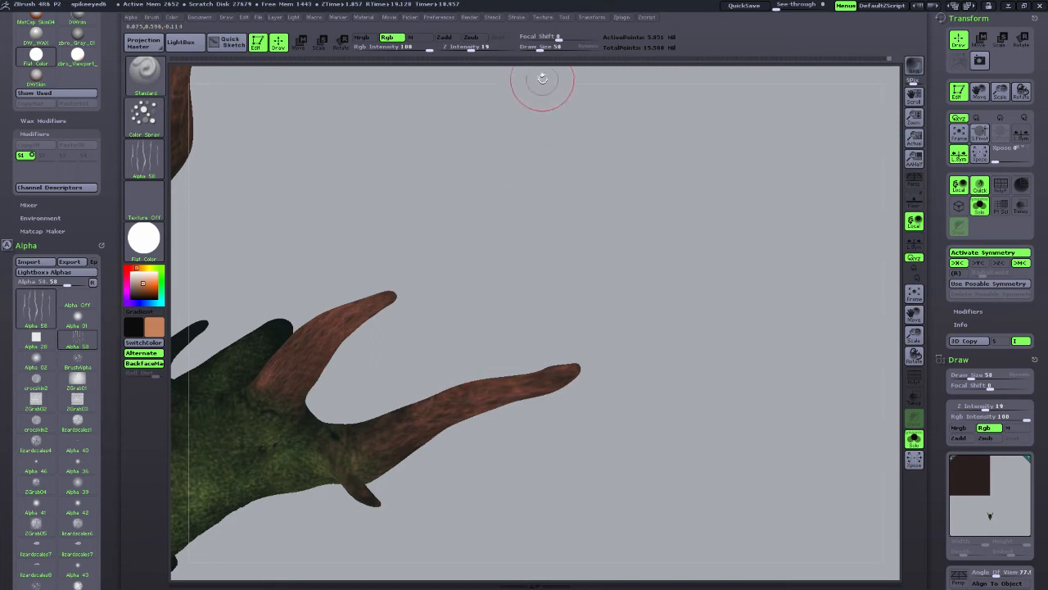
# Set the draw size to 33 and spray light orange-brown streaks over the rear horns and the crown spikes.
pyautogui.moveTo(540, 47); pyautogui.dragTo(536, 47)
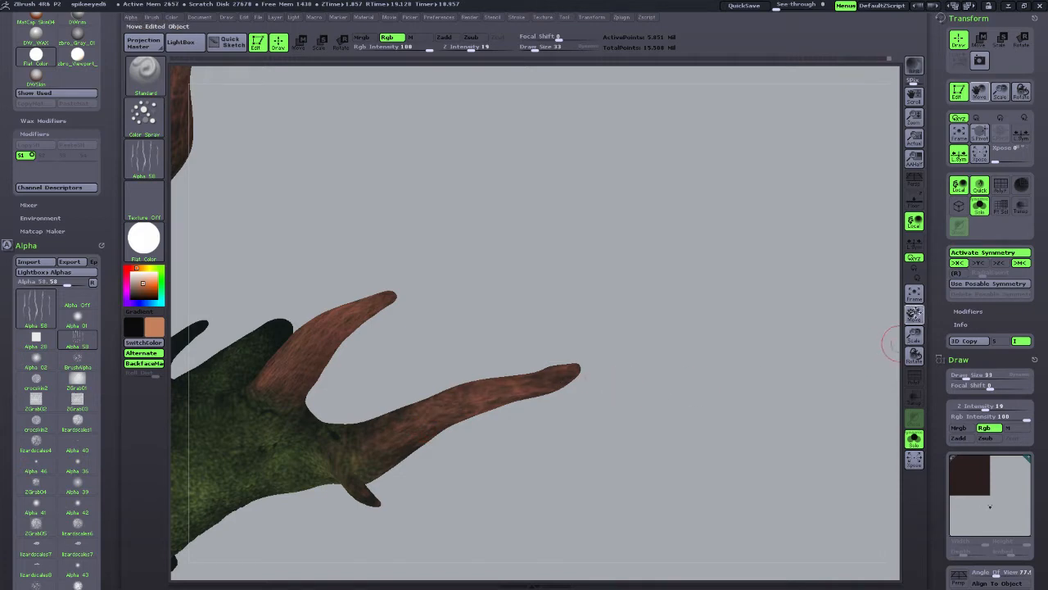
pyautogui.moveTo(914, 314); pyautogui.dragTo(1045, 342)
pyautogui.moveTo(618, 265); pyautogui.dragTo(311, 373)
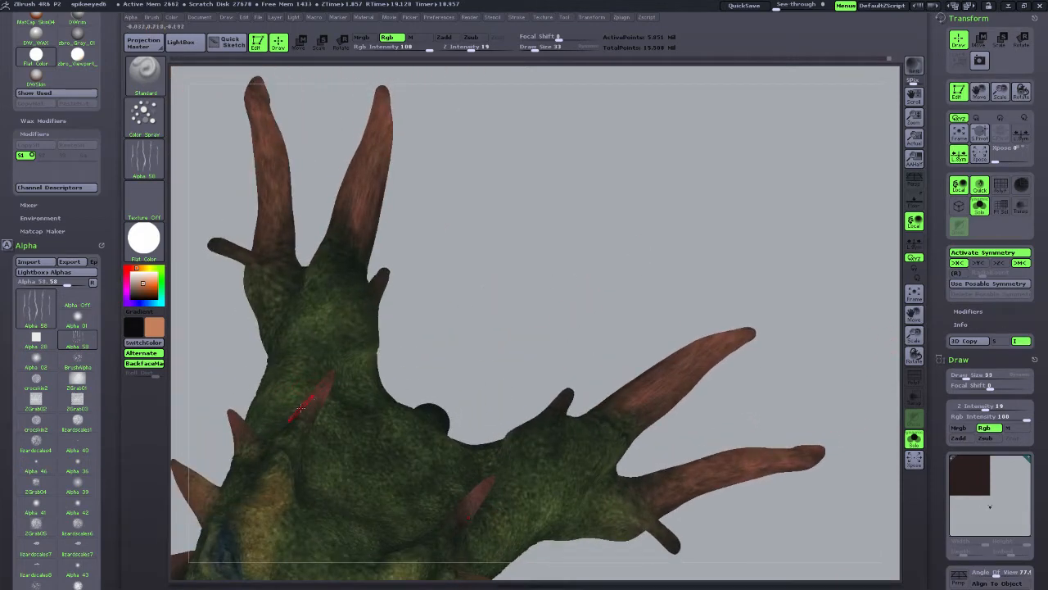
# Set the draw size to 28 and spray light orange-brown over the crown, cheek and jaw spikes from several sides.
pyautogui.click(533, 48)
pyautogui.press('Return')
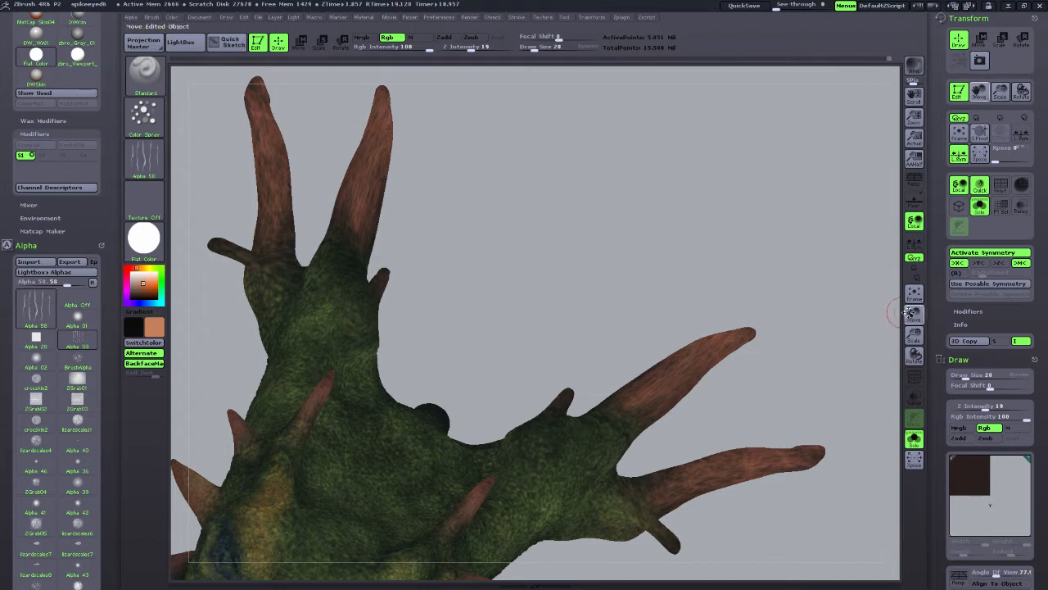
pyautogui.moveTo(914, 314); pyautogui.dragTo(1034, 164)
pyautogui.moveTo(624, 515)
pyautogui.mouseDown()
pyautogui.moveTo(644, 494)
pyautogui.moveTo(527, 483)
pyautogui.mouseUp()
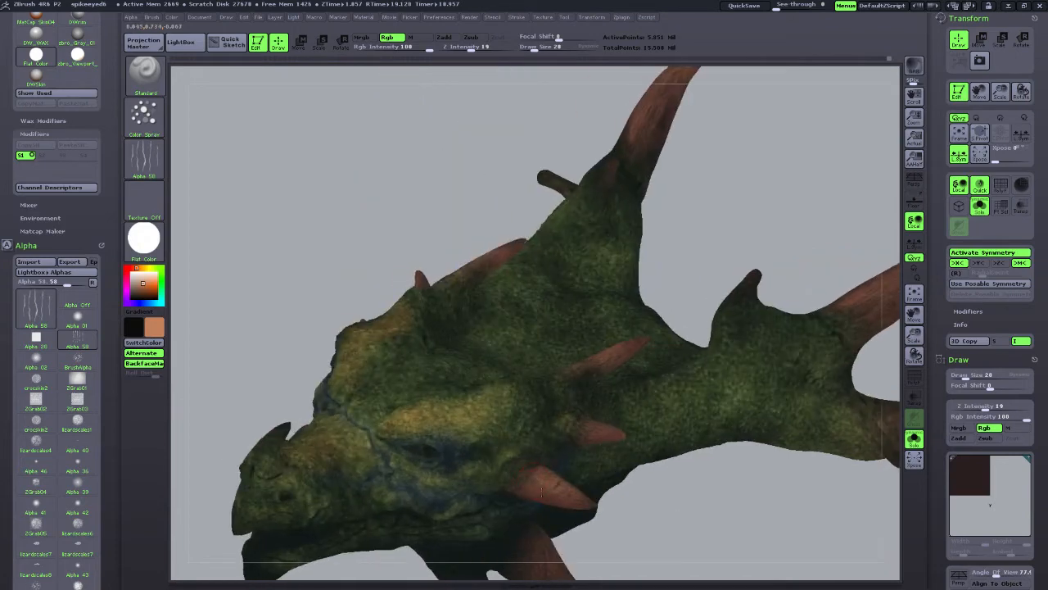
pyautogui.moveTo(587, 496); pyautogui.dragTo(598, 422)
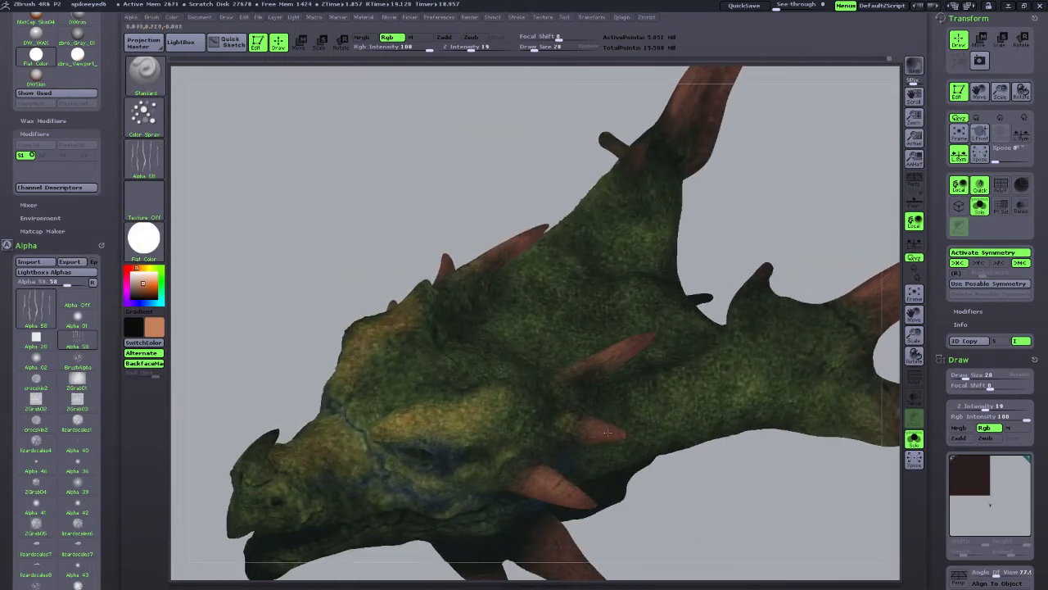
pyautogui.moveTo(668, 493); pyautogui.dragTo(538, 414)
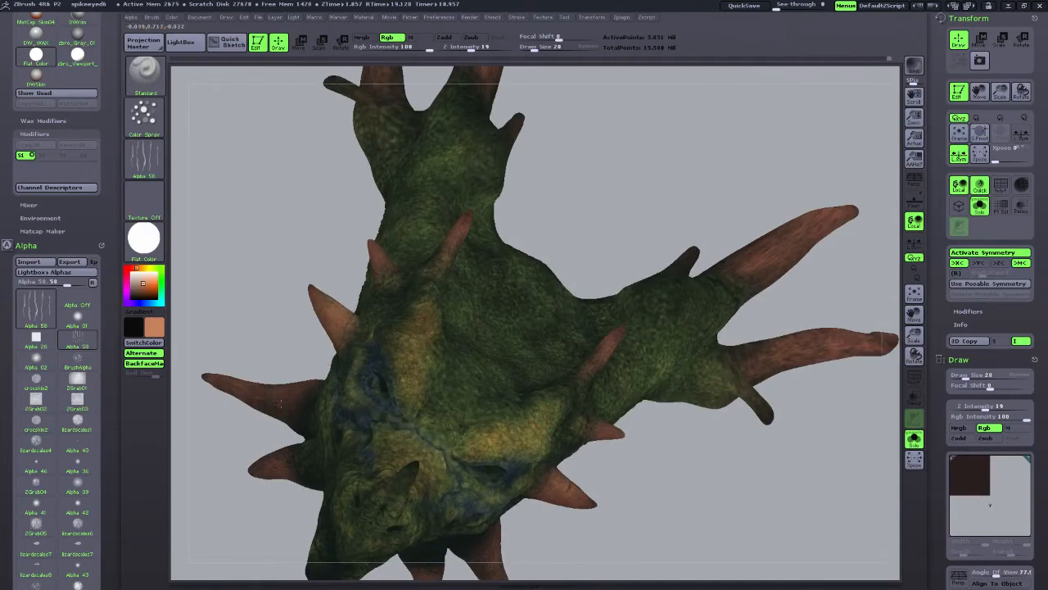
pyautogui.moveTo(648, 526); pyautogui.dragTo(492, 434)
pyautogui.moveTo(724, 383); pyautogui.dragTo(484, 400)
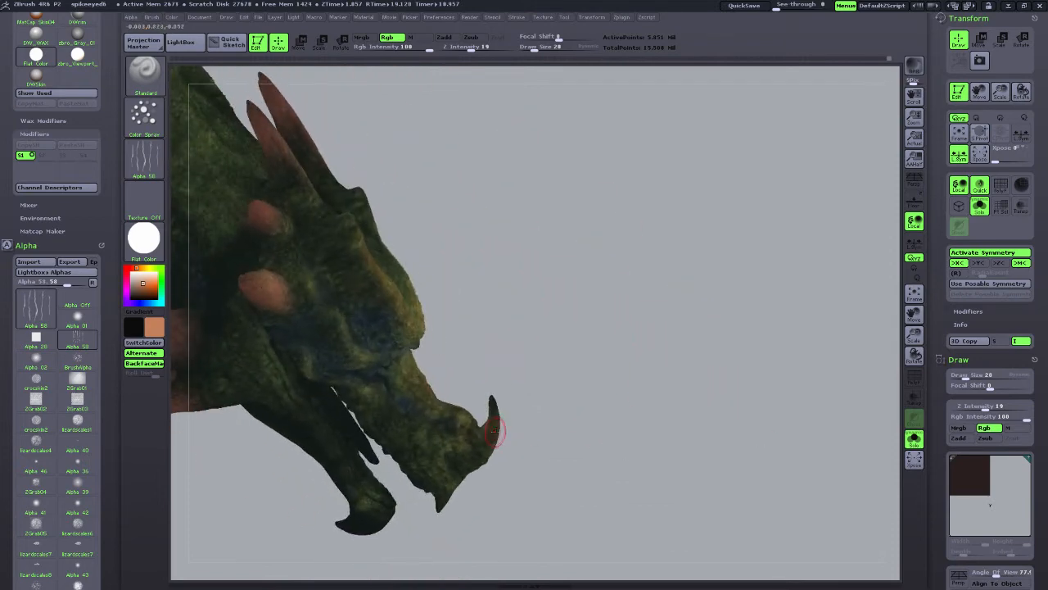
# Choose a darker brown and spray the nose horn on both sides.
pyautogui.moveTo(140, 284); pyautogui.dragTo(139, 292)
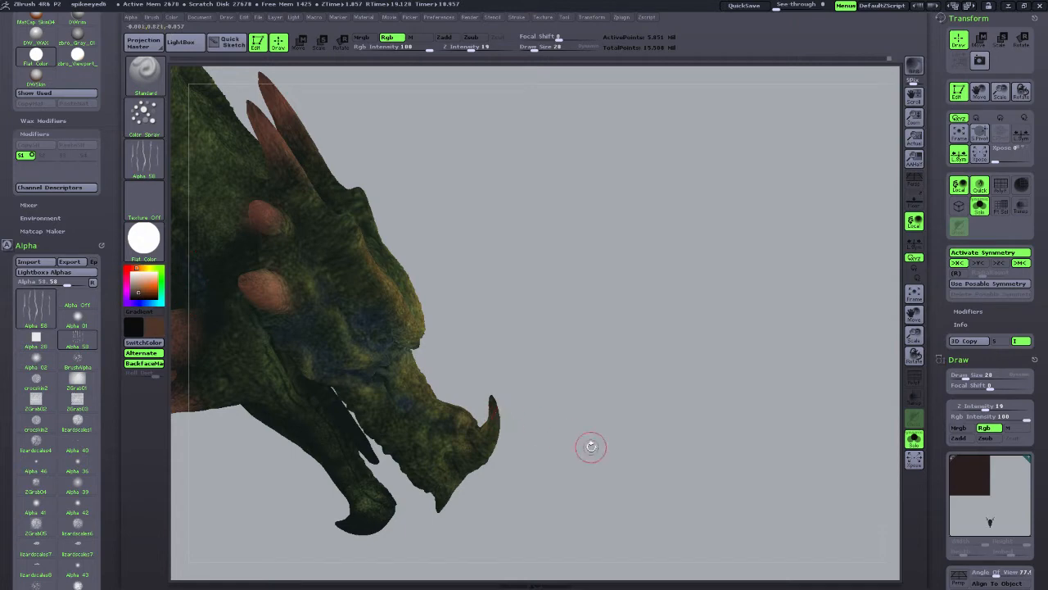
pyautogui.moveTo(591, 446); pyautogui.dragTo(501, 406)
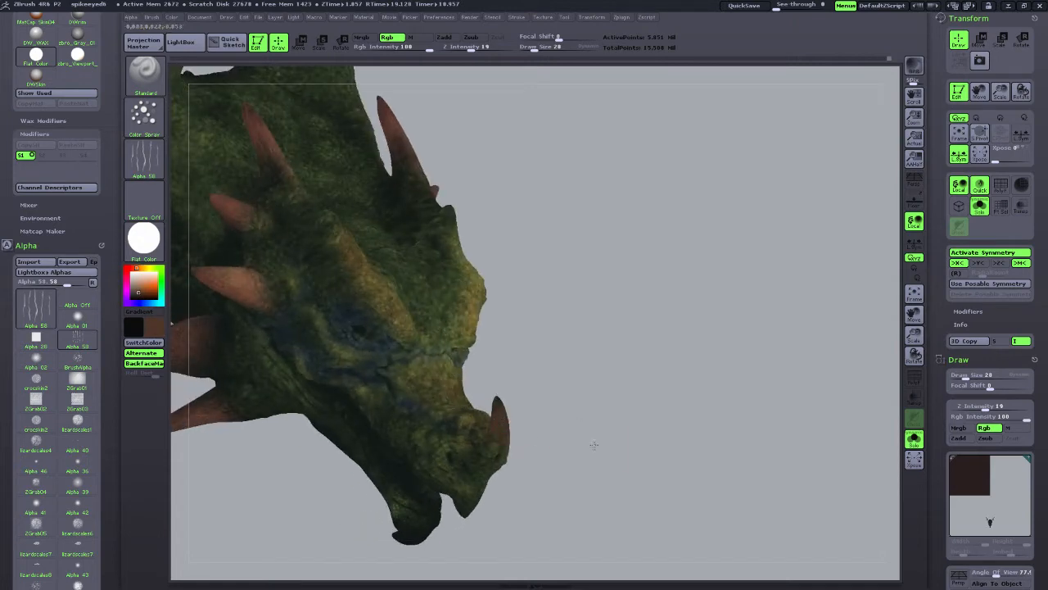
pyautogui.moveTo(594, 444); pyautogui.dragTo(508, 400)
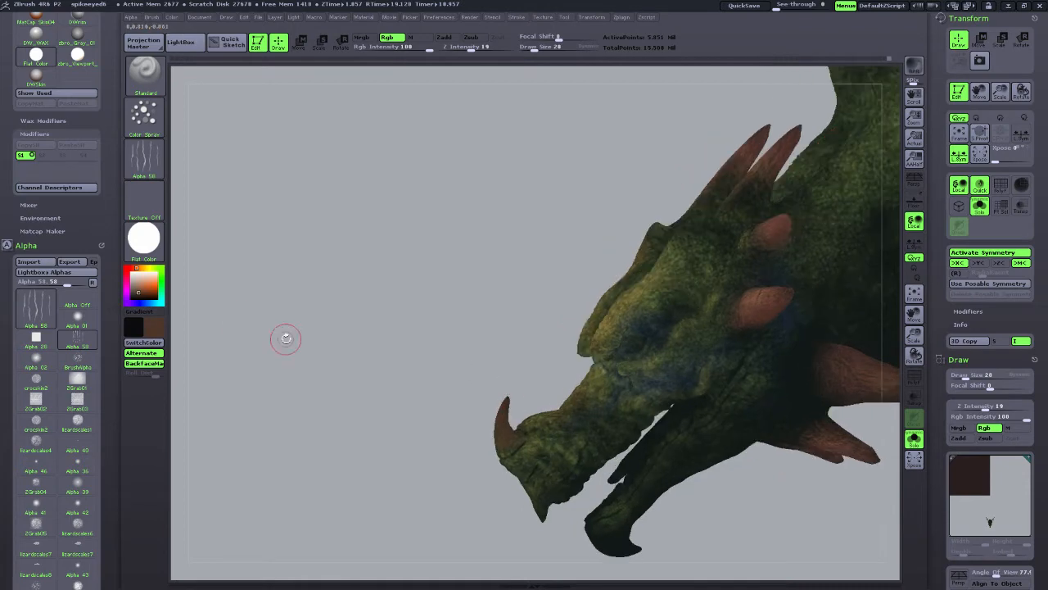
# Choose a light tan and spray highlights over the nose horn.
pyautogui.click(141, 286)
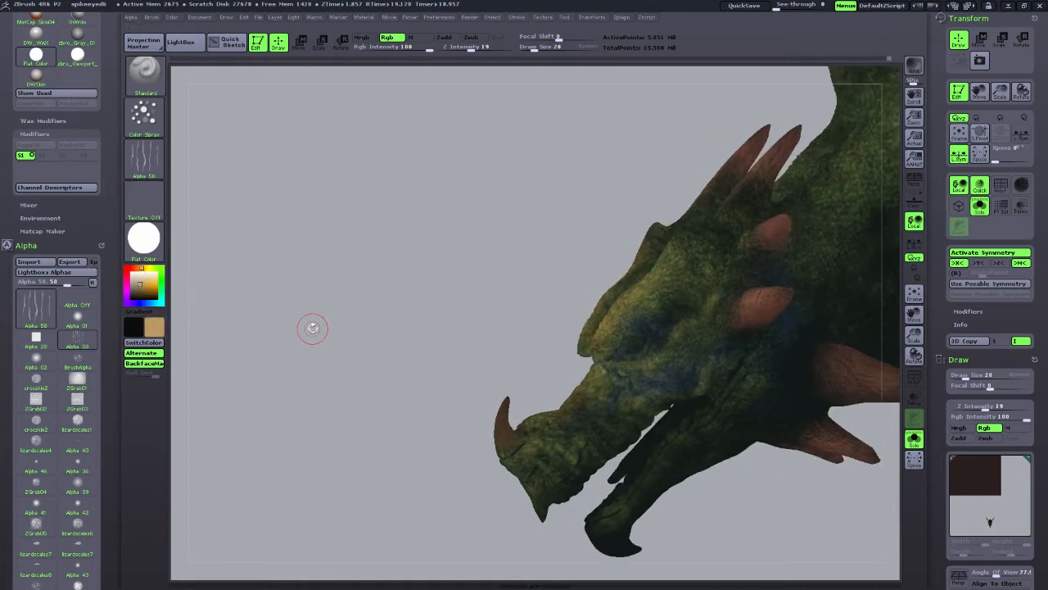
pyautogui.moveTo(352, 399); pyautogui.dragTo(511, 416)
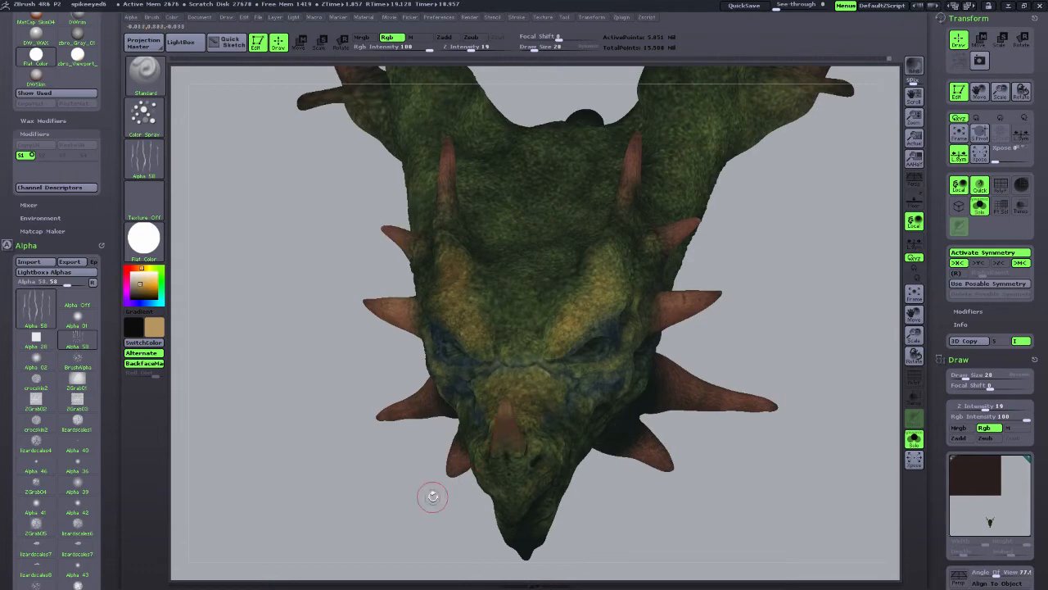
pyautogui.moveTo(432, 496); pyautogui.dragTo(571, 451)
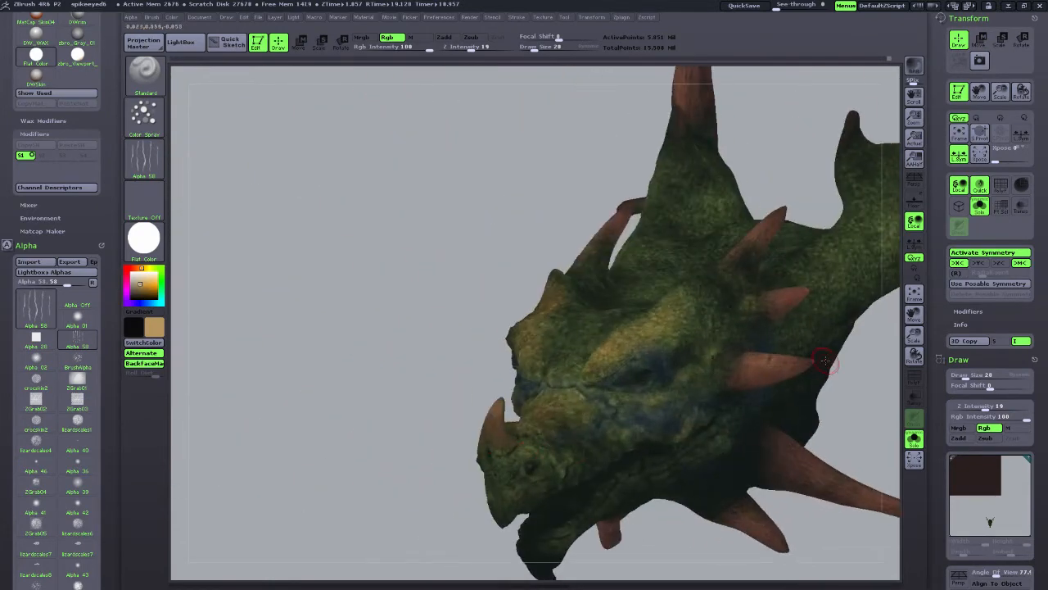
# Choose a dark red and try spraying it on the small side spike below the rear horns.
pyautogui.moveTo(914, 335); pyautogui.dragTo(783, 345)
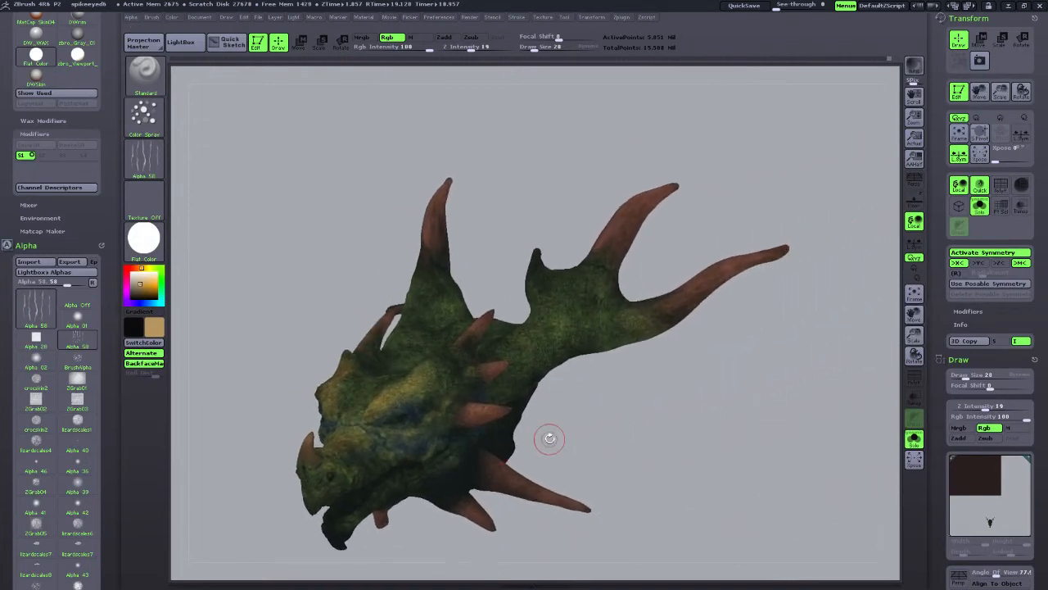
pyautogui.moveTo(141, 283); pyautogui.dragTo(149, 292)
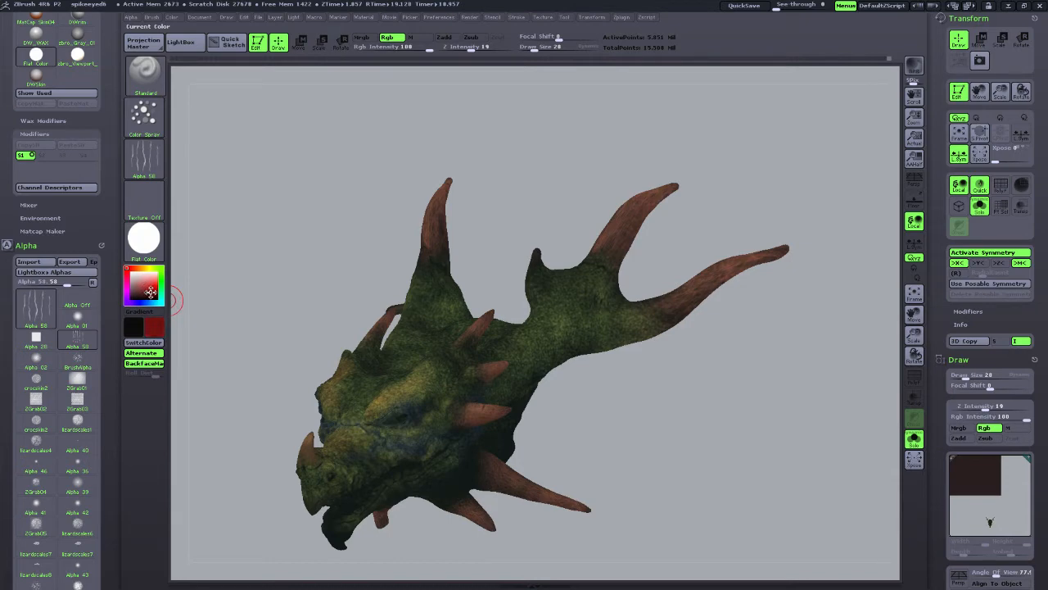
pyautogui.moveTo(308, 275); pyautogui.dragTo(331, 300)
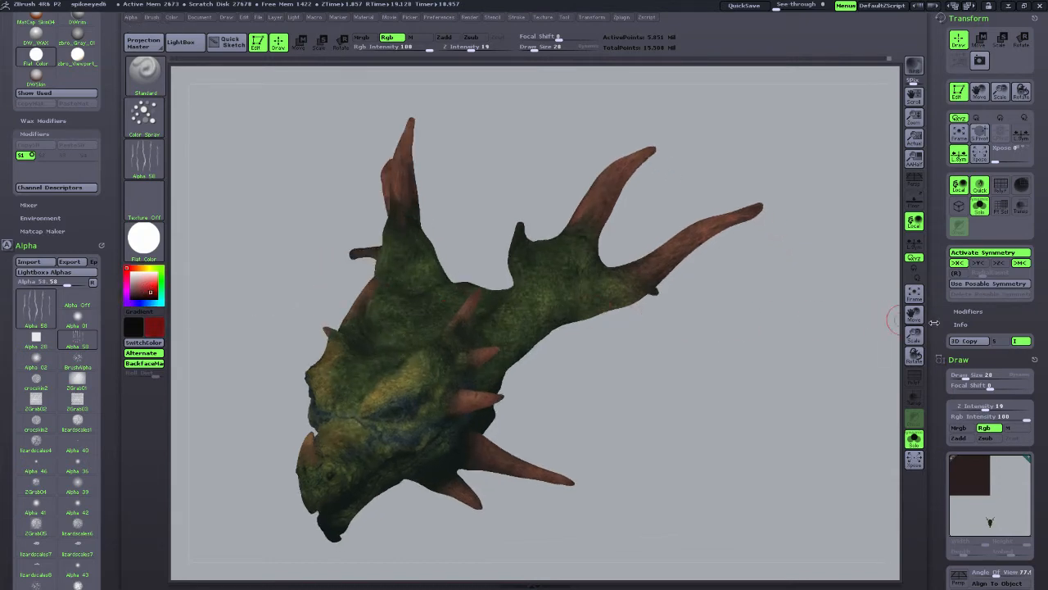
pyautogui.moveTo(915, 334); pyautogui.dragTo(912, 298)
pyautogui.moveTo(914, 314); pyautogui.dragTo(932, 439)
pyautogui.moveTo(697, 468); pyautogui.dragTo(754, 461)
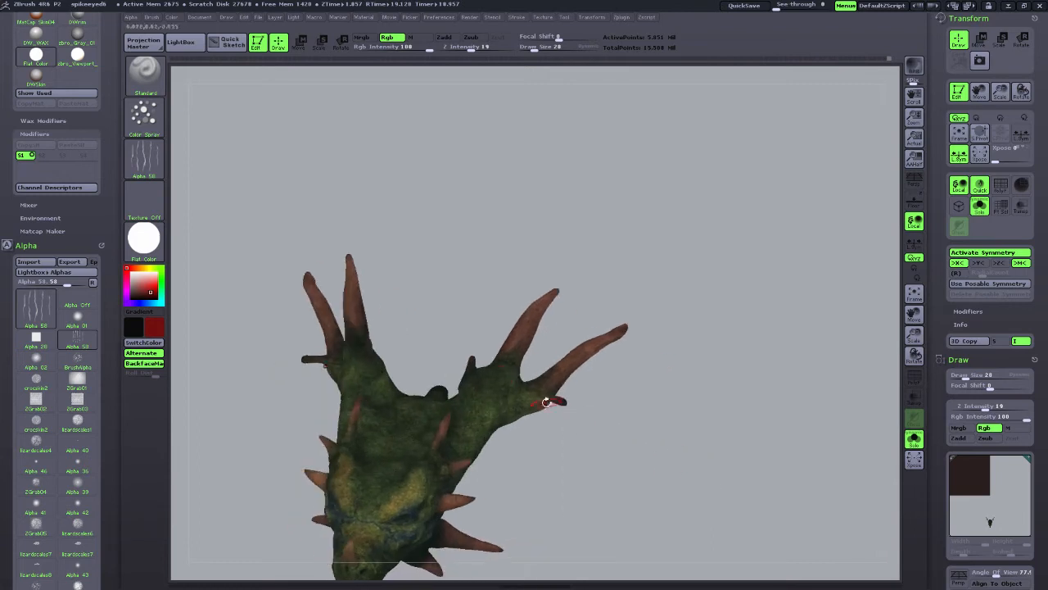
# Switch the stroke to FreeHand and the alpha to Alpha 16, and try painting dark red on the rear horns.
pyautogui.click(144, 114)
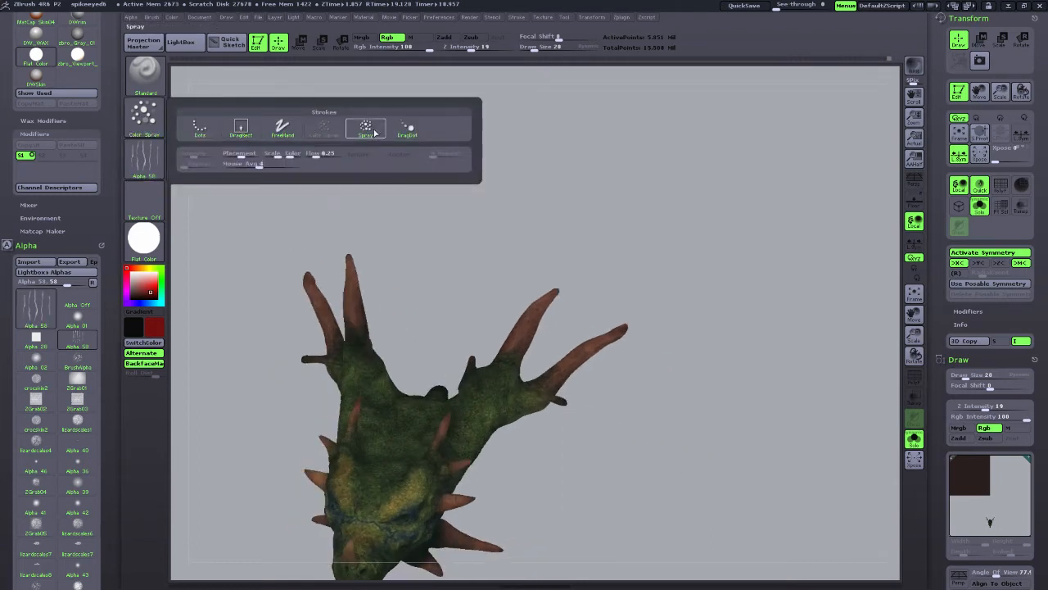
pyautogui.click(279, 131)
pyautogui.click(146, 157)
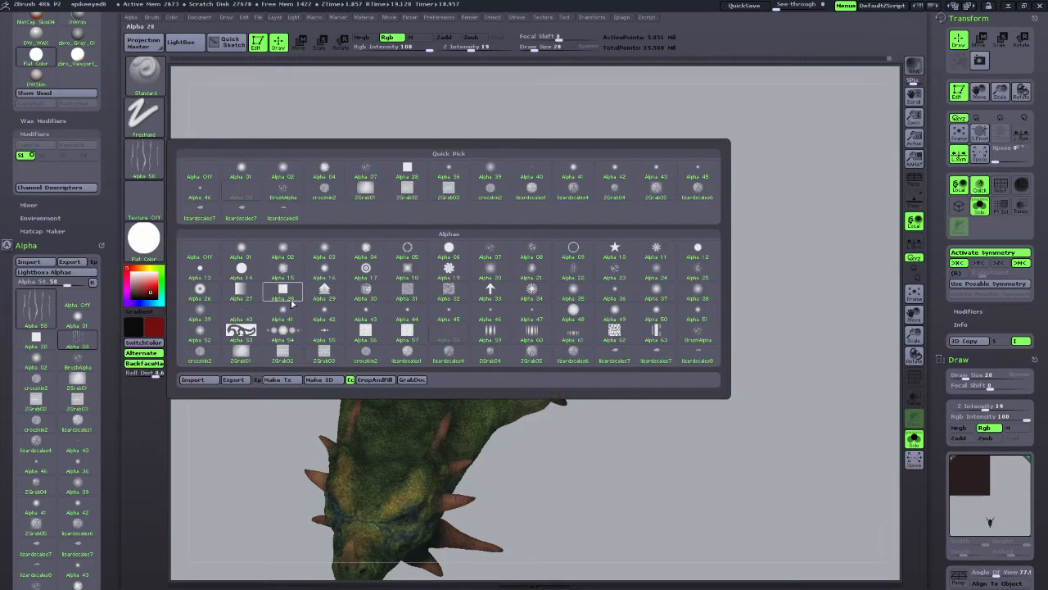
pyautogui.moveTo(208, 352)
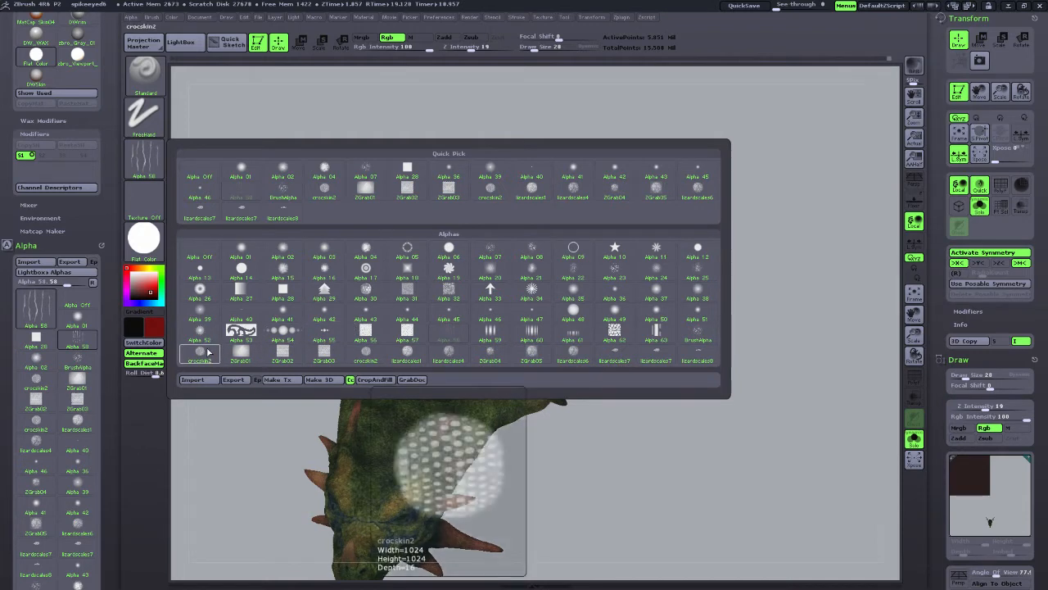
pyautogui.click(326, 271)
pyautogui.keyDown('alt'); pyautogui.moveTo(740, 382); pyautogui.dragTo(753, 491); pyautogui.keyUp('alt')
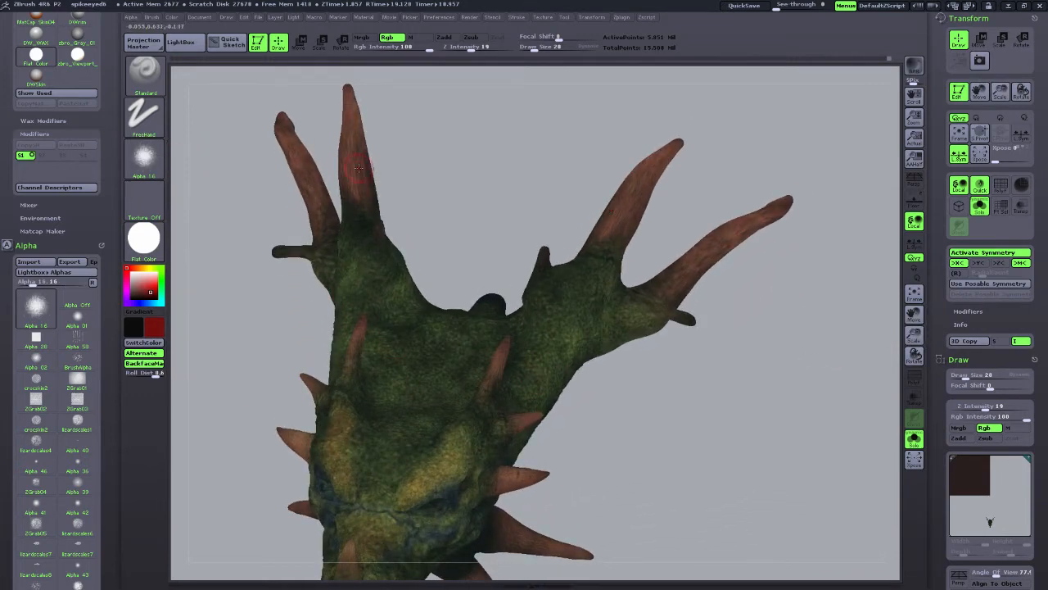
pyautogui.moveTo(448, 157); pyautogui.dragTo(419, 148)
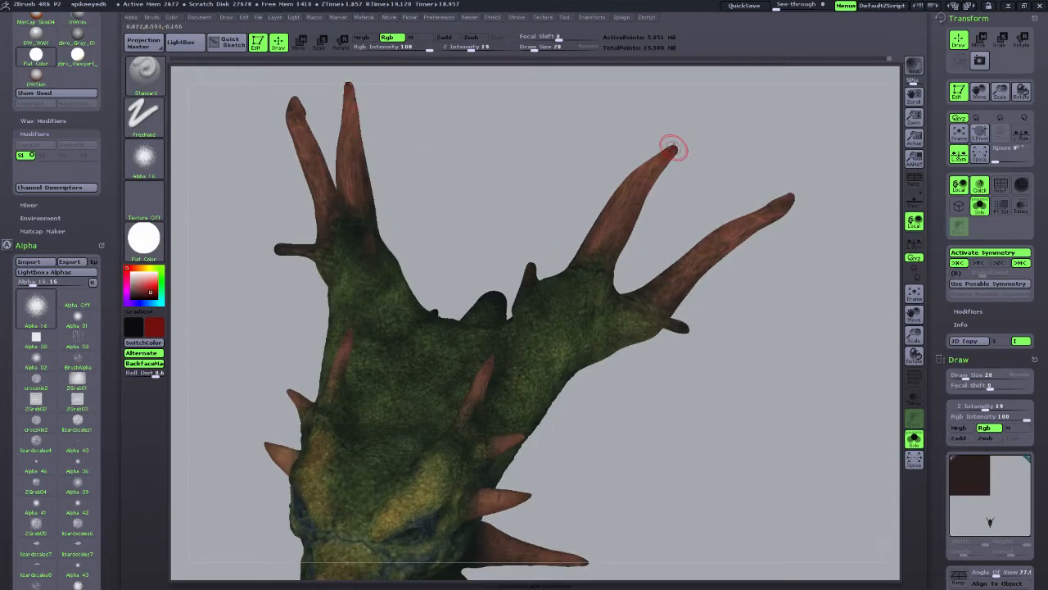
pyautogui.press('ctrl')
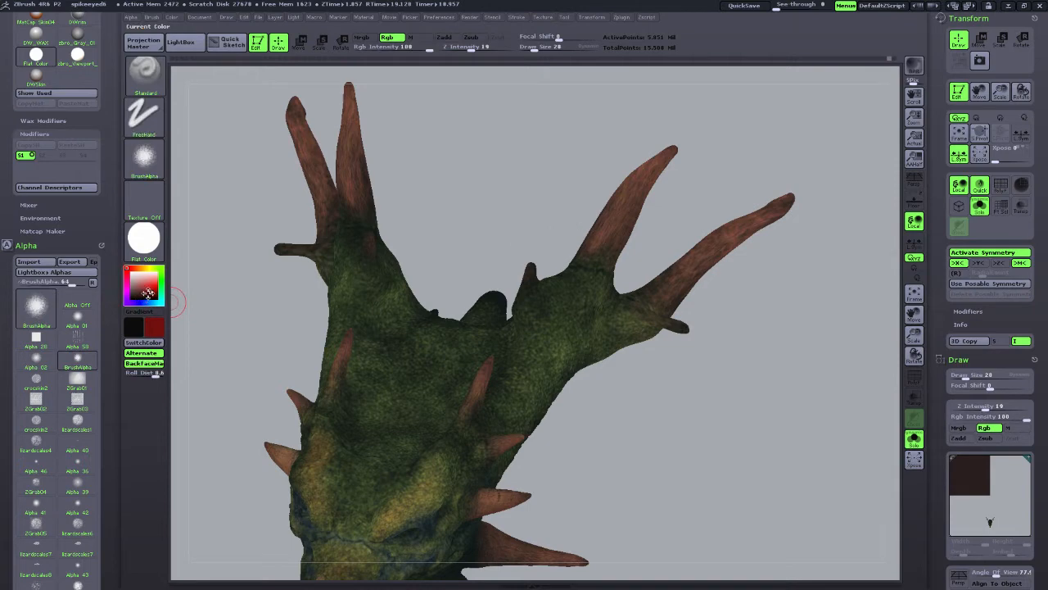
# Use BrushAlpha with RGB intensity 30 and draw size 188 to paint a soft dark red over the inner rear horn's tip.
pyautogui.moveTo(149, 293)
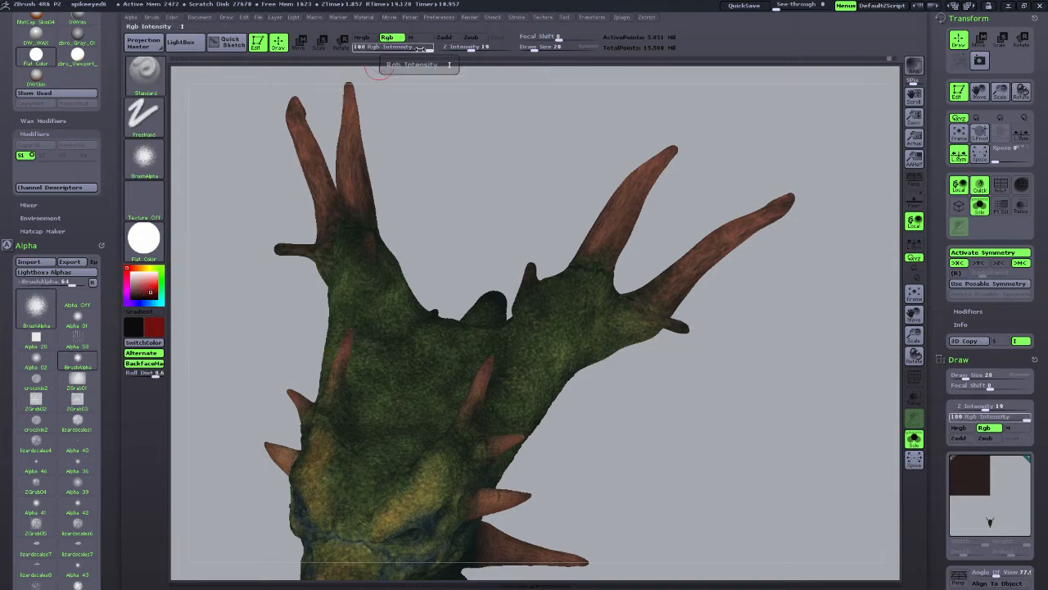
pyautogui.moveTo(423, 49); pyautogui.dragTo(394, 48)
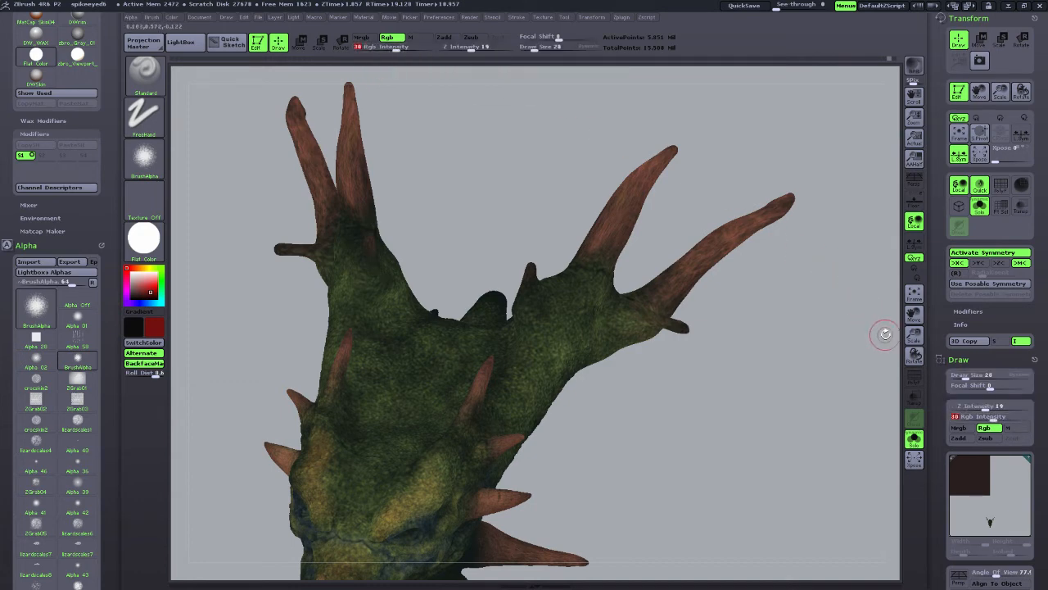
pyautogui.moveTo(914, 335); pyautogui.dragTo(910, 339)
pyautogui.moveTo(534, 49); pyautogui.dragTo(554, 51)
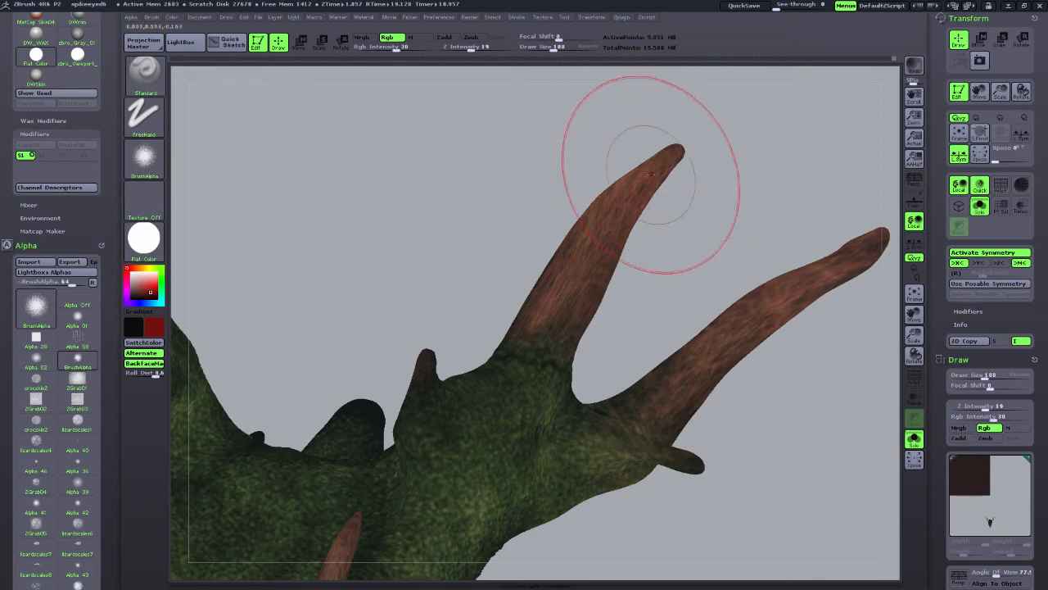
pyautogui.moveTo(713, 206); pyautogui.dragTo(550, 199)
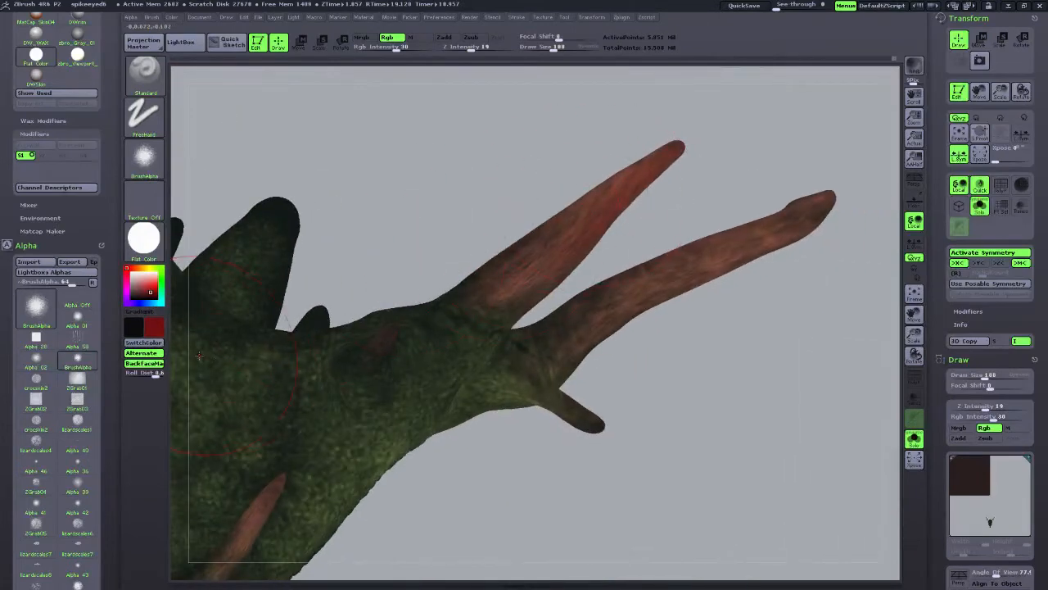
# Turn off backface masking, set the draw size to 86 and deepen the red along the inner rear horn's upper half.
pyautogui.click(144, 364)
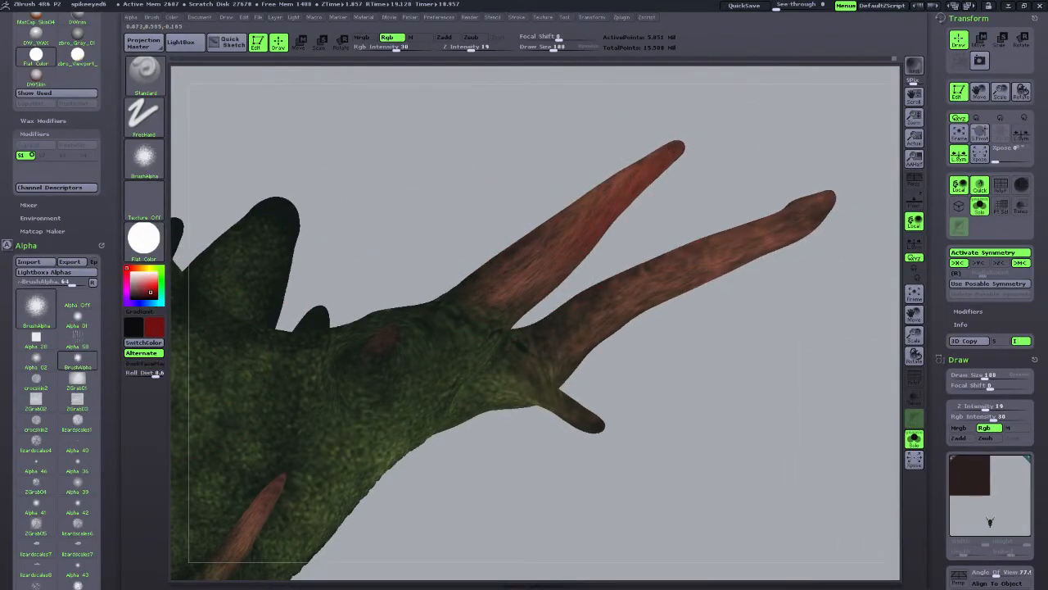
pyautogui.click(557, 47)
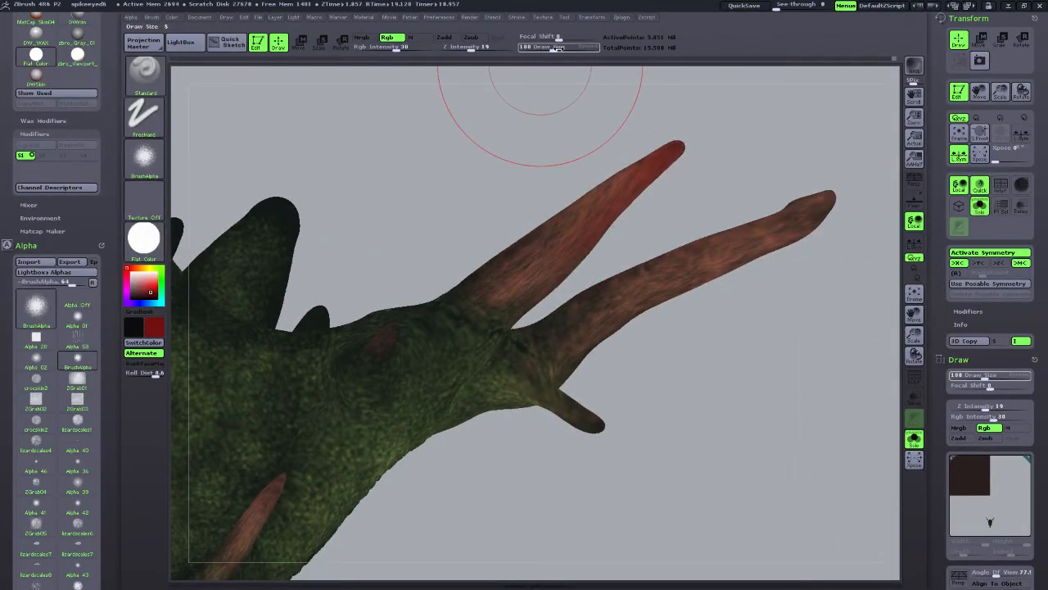
pyautogui.write('86')
pyautogui.press('Return')
pyautogui.moveTo(674, 145)
pyautogui.mouseDown()
pyautogui.moveTo(575, 223)
pyautogui.moveTo(547, 223)
pyautogui.mouseUp()
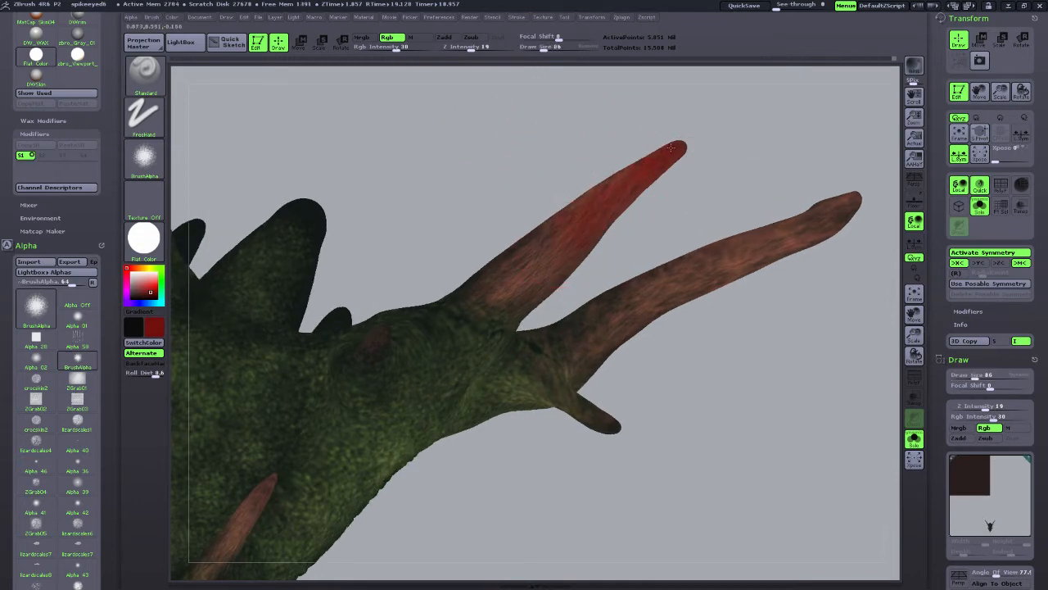
# Extend the dark red to the outer rear horn, and streak the rear horns and small side spike using Alpha 58 at draw size 73.
pyautogui.moveTo(762, 323)
pyautogui.mouseDown()
pyautogui.moveTo(760, 367)
pyautogui.moveTo(747, 363)
pyautogui.mouseUp()
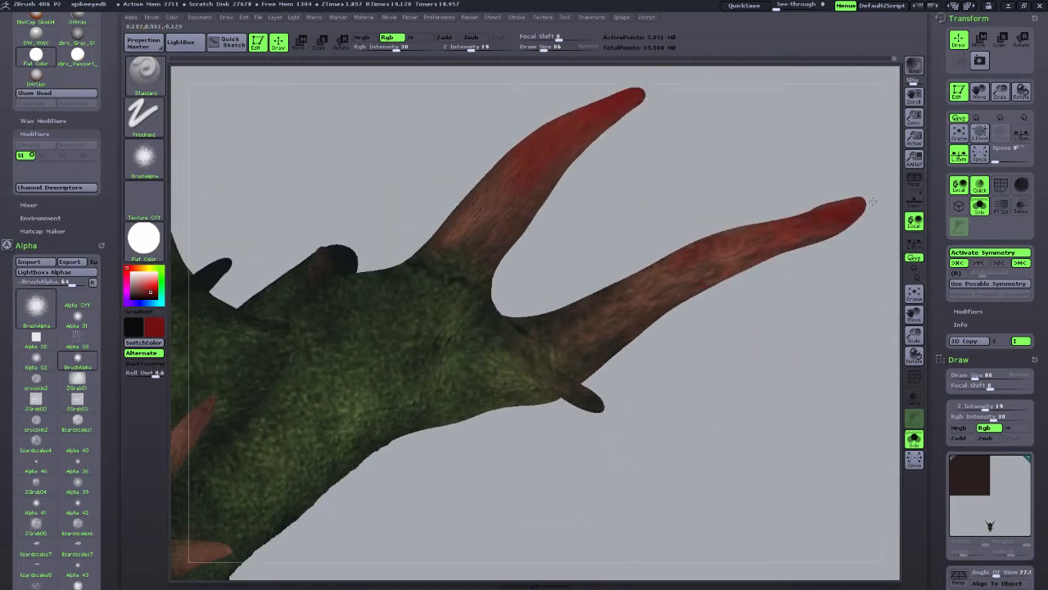
pyautogui.click(144, 157)
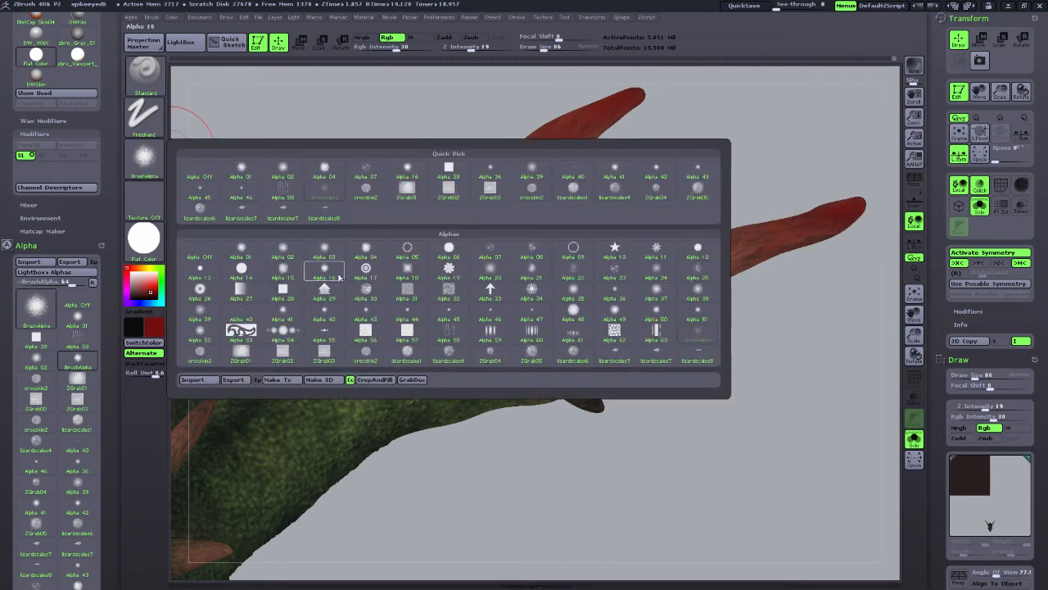
pyautogui.click(449, 342)
pyautogui.moveTo(548, 48); pyautogui.dragTo(543, 65)
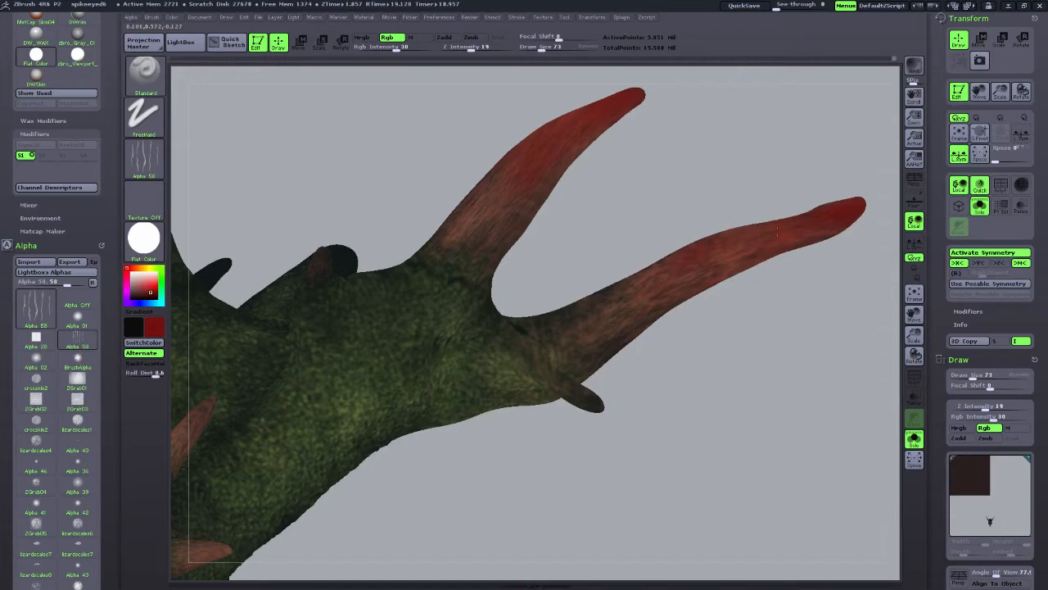
pyautogui.moveTo(709, 348); pyautogui.dragTo(745, 280)
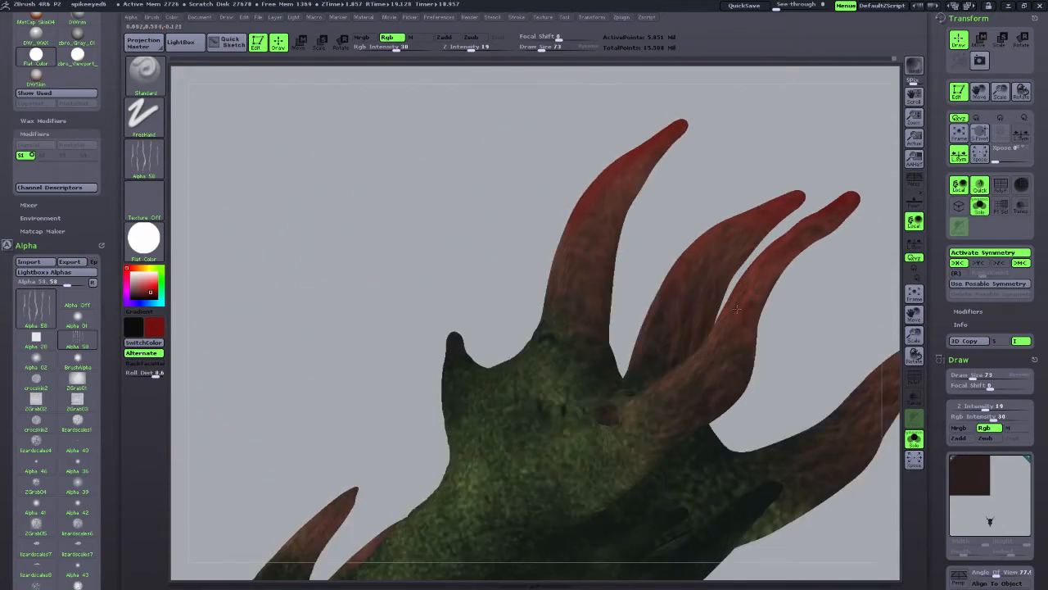
pyautogui.moveTo(411, 318); pyautogui.dragTo(557, 447)
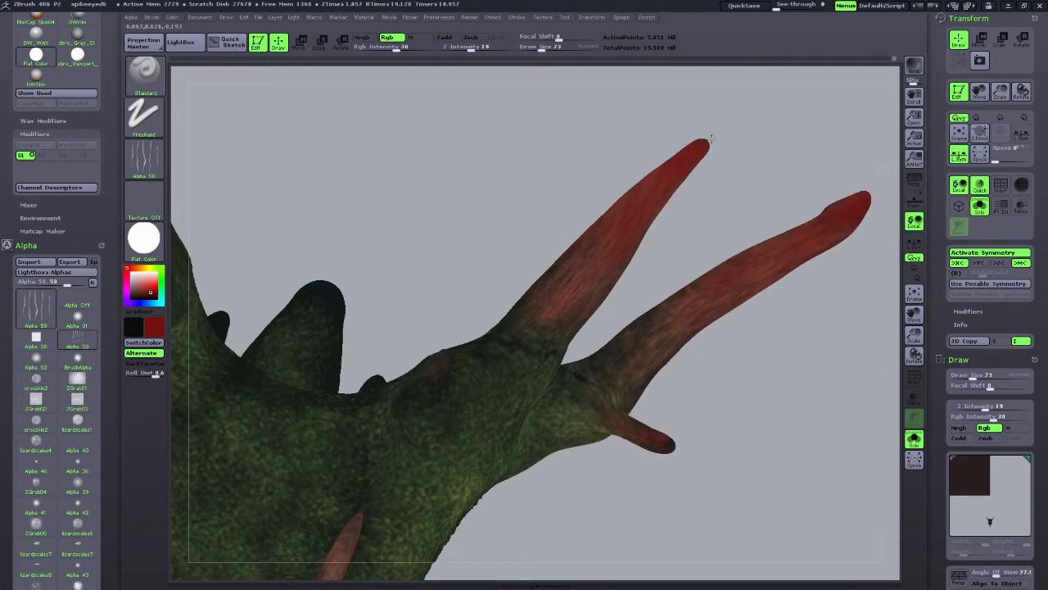
pyautogui.moveTo(914, 315); pyautogui.dragTo(1040, 348)
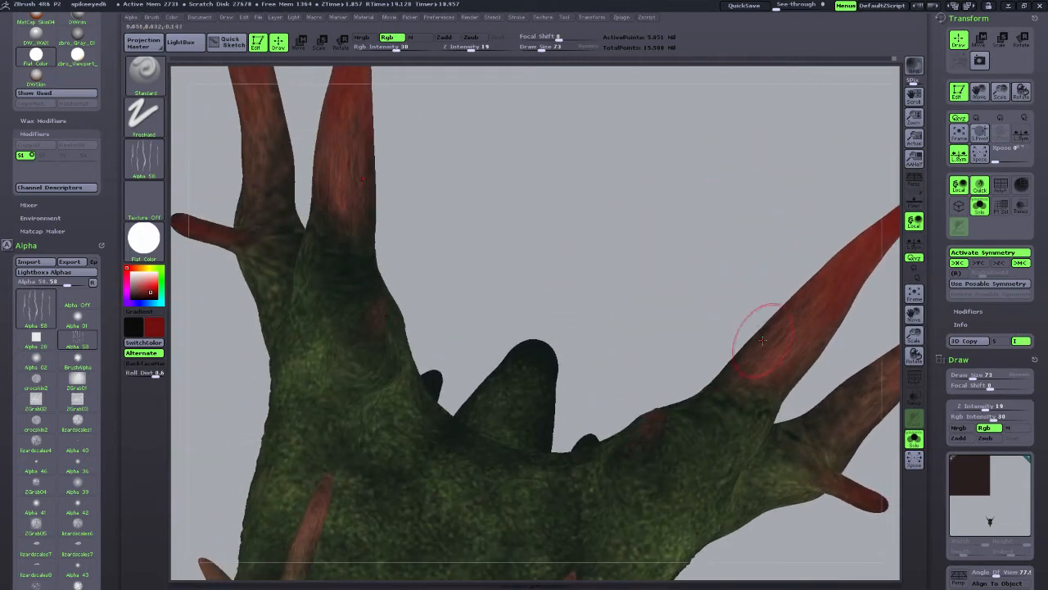
# Paint dark red streaks over the tips of the spikes on the dragon's forehead and brow.
pyautogui.moveTo(913, 335); pyautogui.dragTo(888, 272)
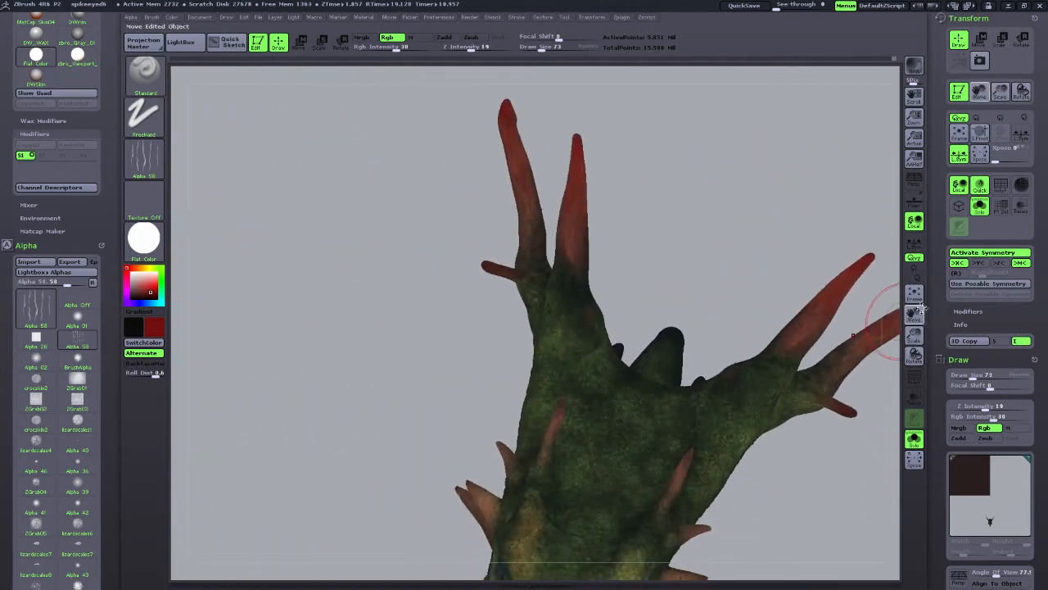
pyautogui.moveTo(914, 314); pyautogui.dragTo(846, 226)
pyautogui.moveTo(680, 456); pyautogui.dragTo(703, 487)
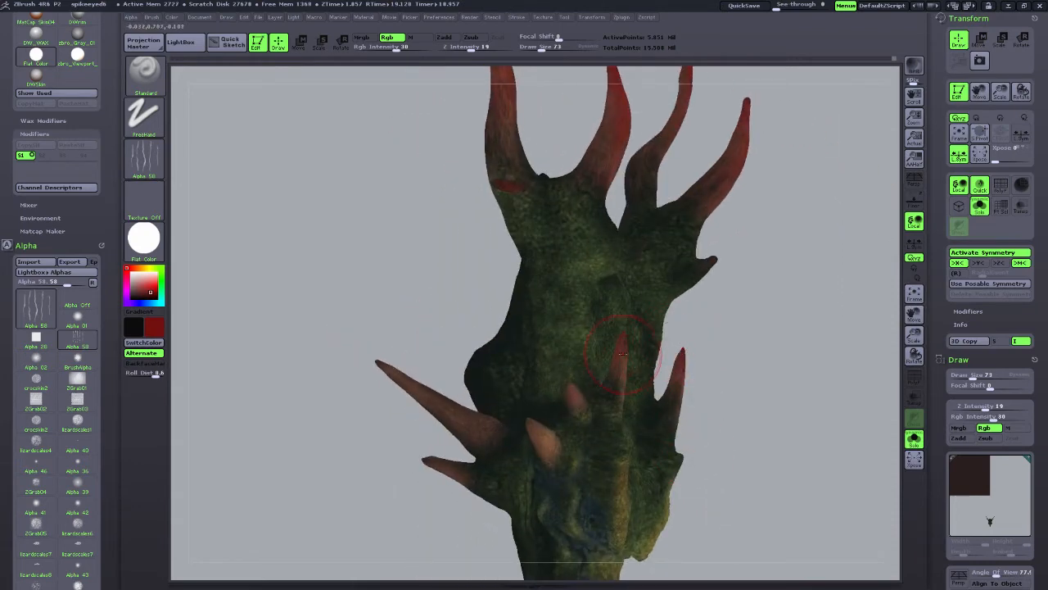
pyautogui.moveTo(714, 354); pyautogui.dragTo(788, 386)
pyautogui.moveTo(675, 367); pyautogui.dragTo(671, 382)
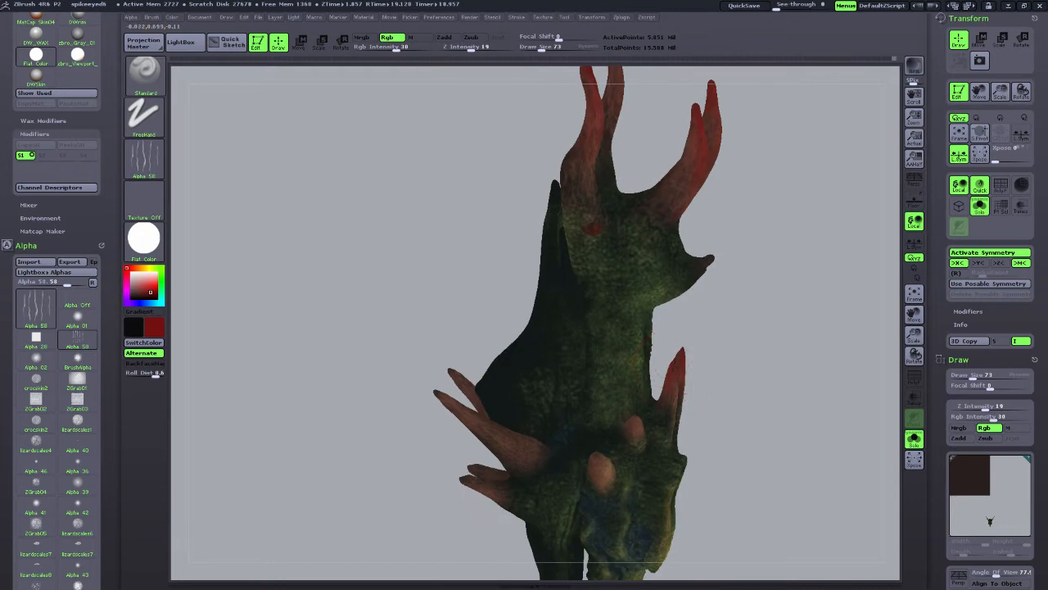
pyautogui.moveTo(752, 411); pyautogui.dragTo(647, 410)
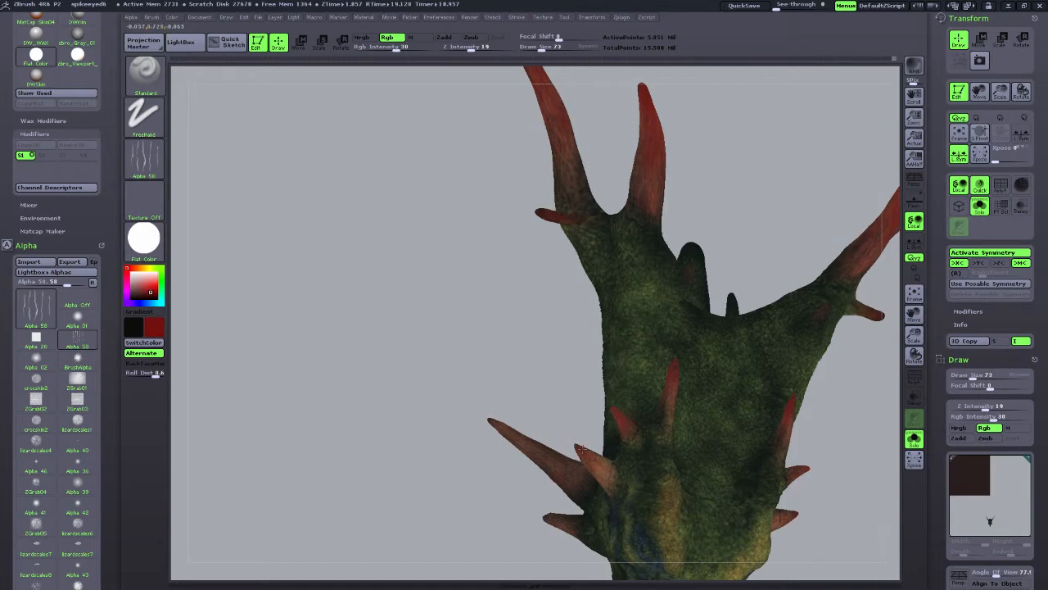
# Paint streaky red over the horns and spikes around the dragon's head, working toward their tips.
pyautogui.moveTo(484, 507); pyautogui.dragTo(906, 391)
pyautogui.moveTo(913, 313); pyautogui.dragTo(749, 232)
pyautogui.moveTo(289, 221); pyautogui.dragTo(415, 328)
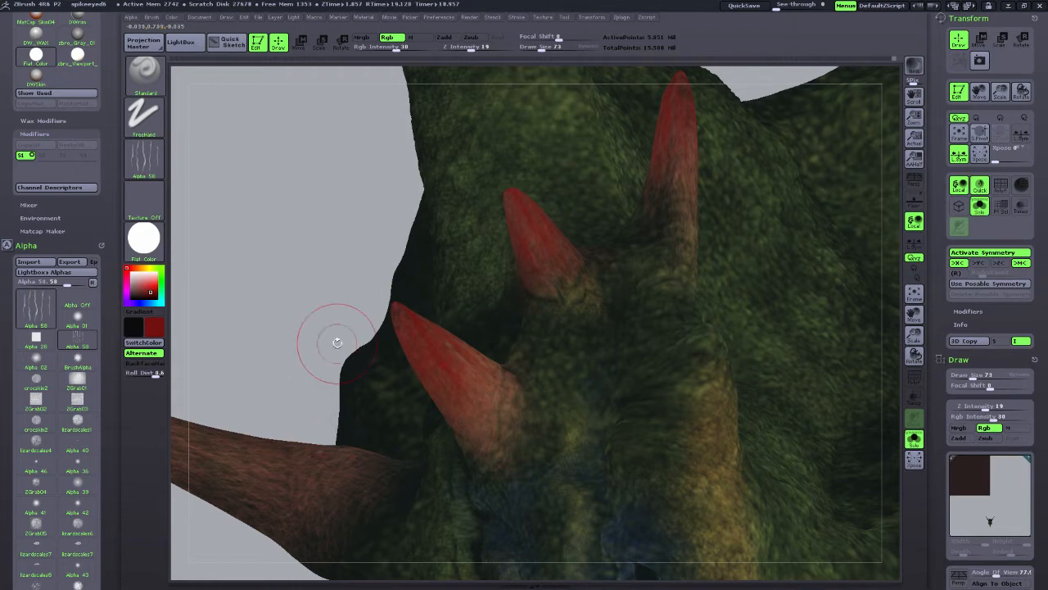
pyautogui.moveTo(914, 334); pyautogui.dragTo(669, 361)
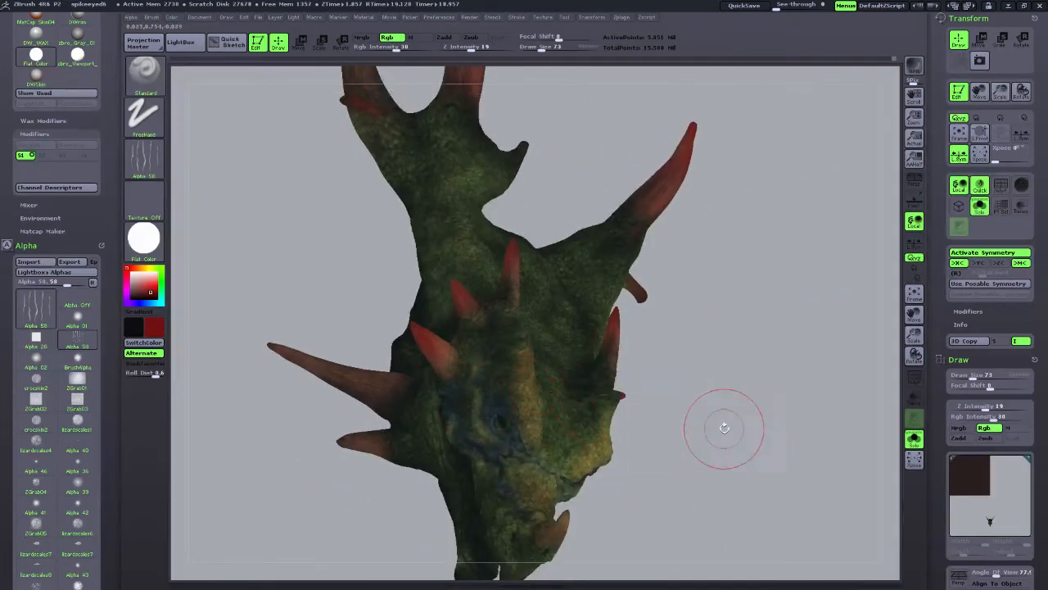
pyautogui.moveTo(723, 424)
pyautogui.mouseDown()
pyautogui.moveTo(706, 475)
pyautogui.moveTo(750, 504)
pyautogui.moveTo(697, 493)
pyautogui.mouseUp()
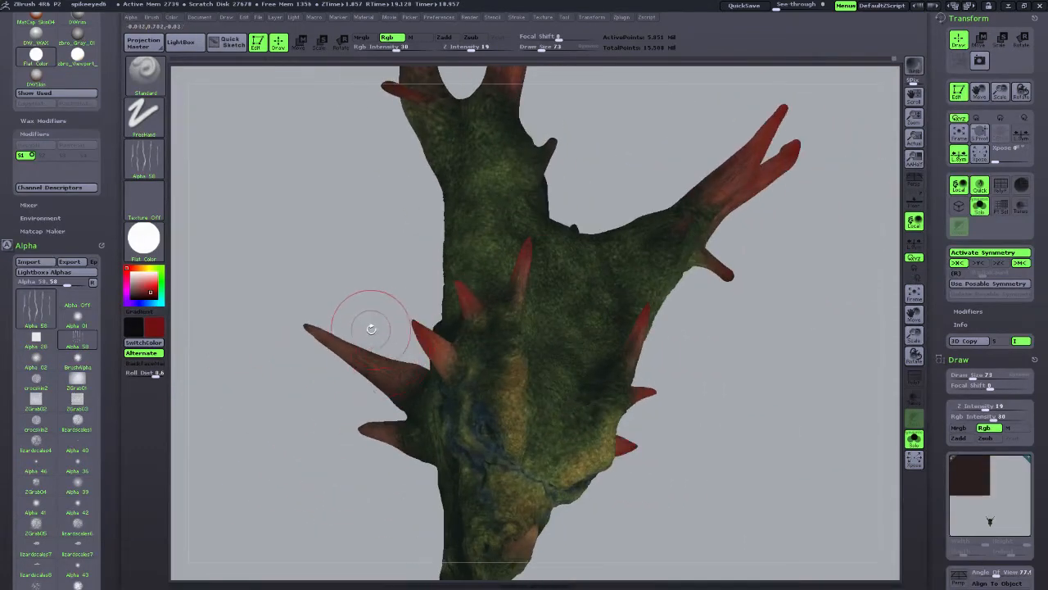
pyautogui.moveTo(307, 328); pyautogui.dragTo(330, 345)
pyautogui.moveTo(312, 429); pyautogui.dragTo(374, 421)
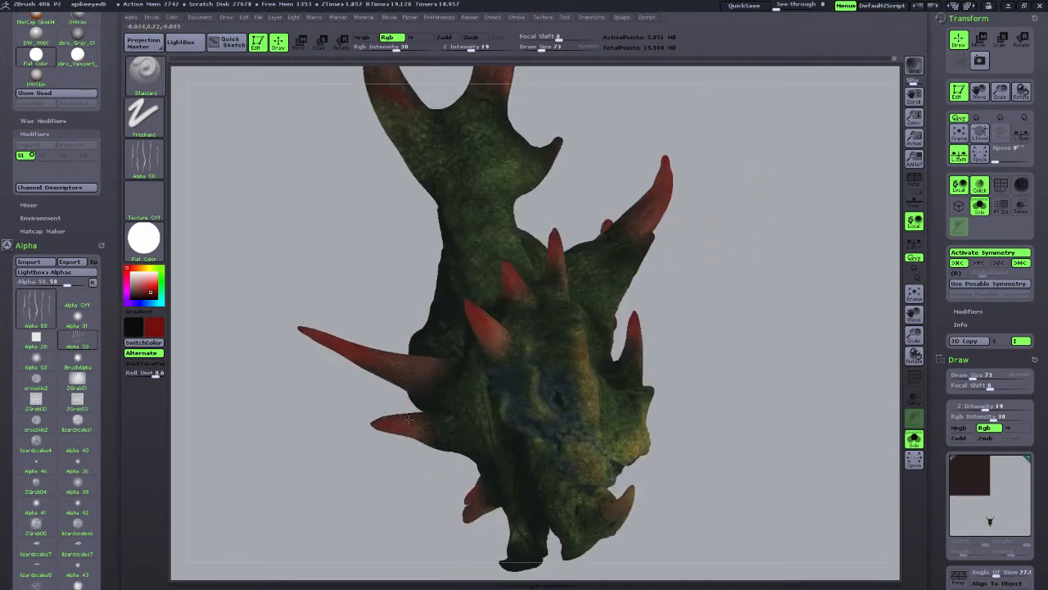
pyautogui.moveTo(386, 456)
pyautogui.mouseDown()
pyautogui.moveTo(580, 497)
pyautogui.moveTo(690, 468)
pyautogui.moveTo(723, 475)
pyautogui.moveTo(778, 453)
pyautogui.moveTo(799, 470)
pyautogui.mouseUp()
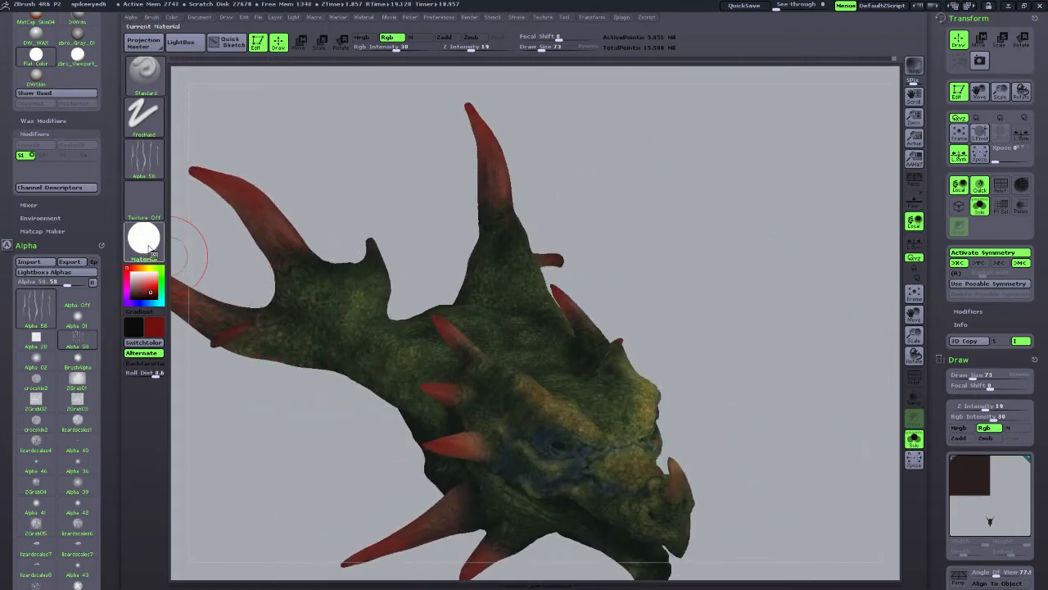
# Preview the painted dragon head with the dragon skin material and inspect it from several angles.
pyautogui.click(148, 247)
pyautogui.click(373, 315)
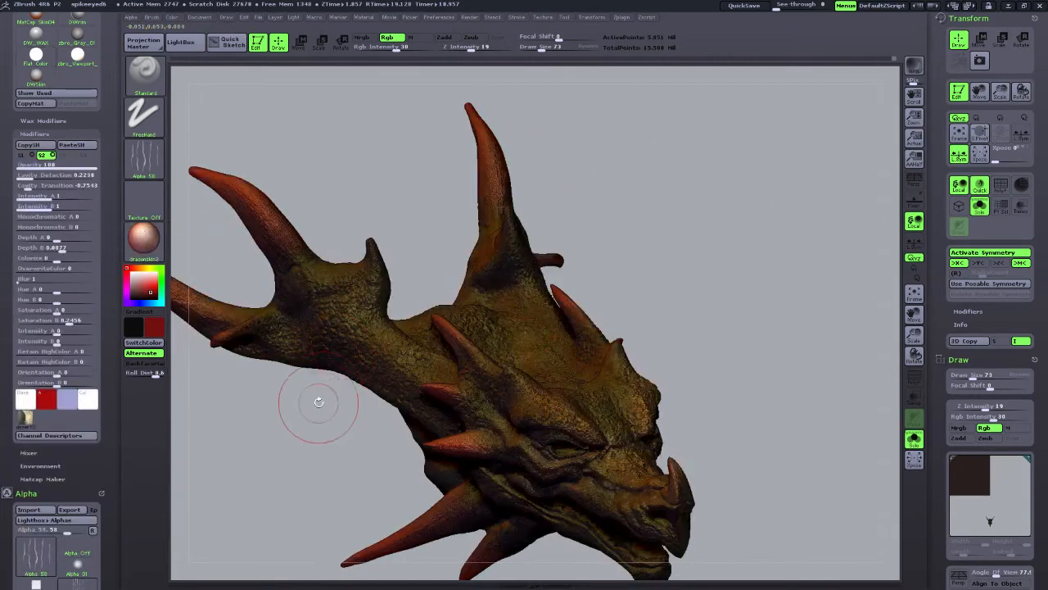
pyautogui.moveTo(305, 434); pyautogui.dragTo(215, 293)
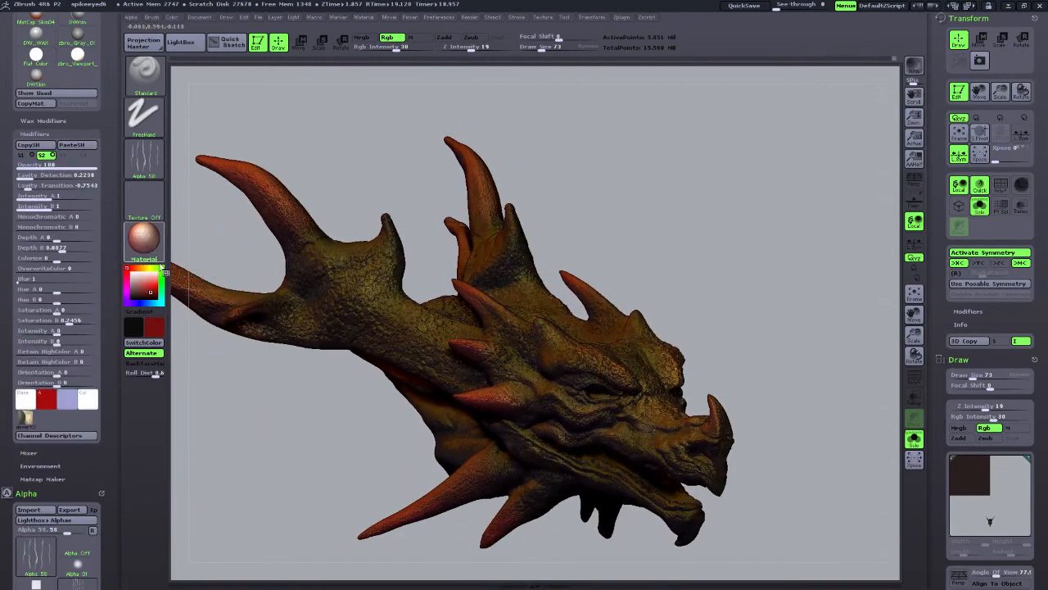
pyautogui.moveTo(319, 417); pyautogui.dragTo(947, 277)
pyautogui.moveTo(915, 334); pyautogui.dragTo(900, 406)
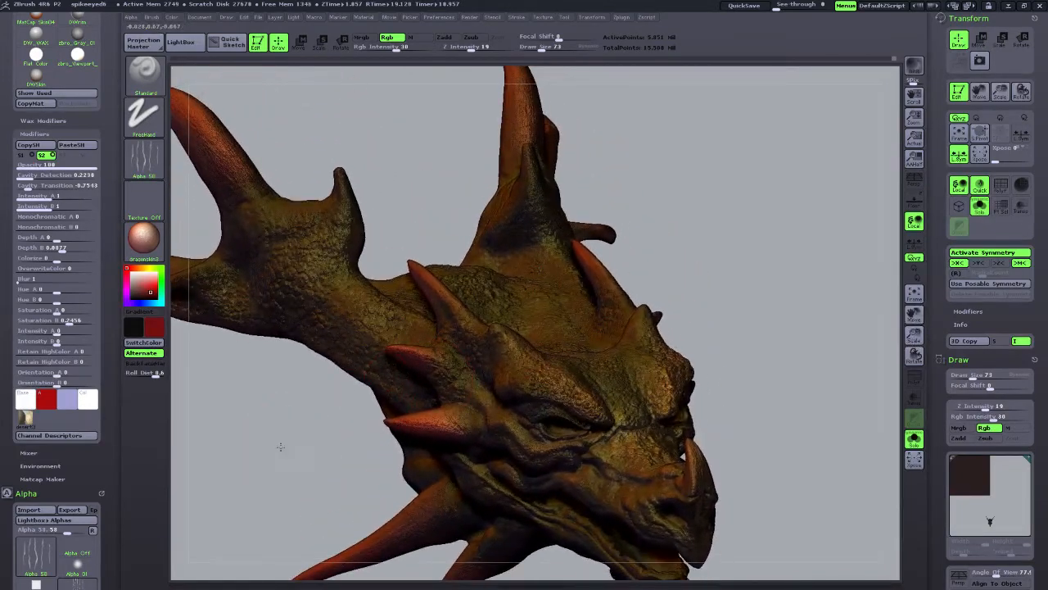
pyautogui.moveTo(280, 446); pyautogui.dragTo(199, 346)
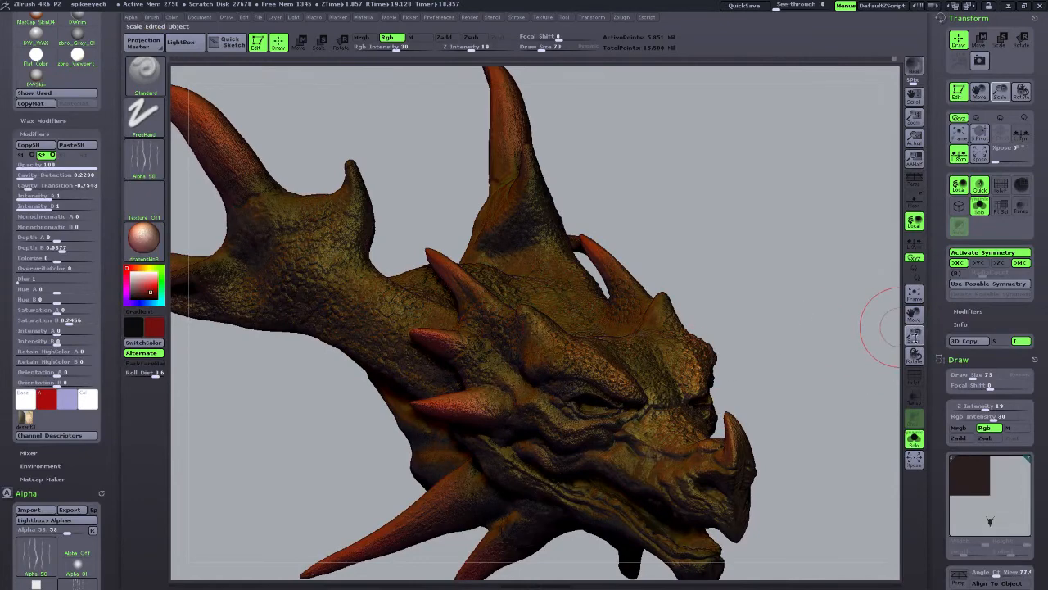
pyautogui.moveTo(915, 336); pyautogui.dragTo(785, 395)
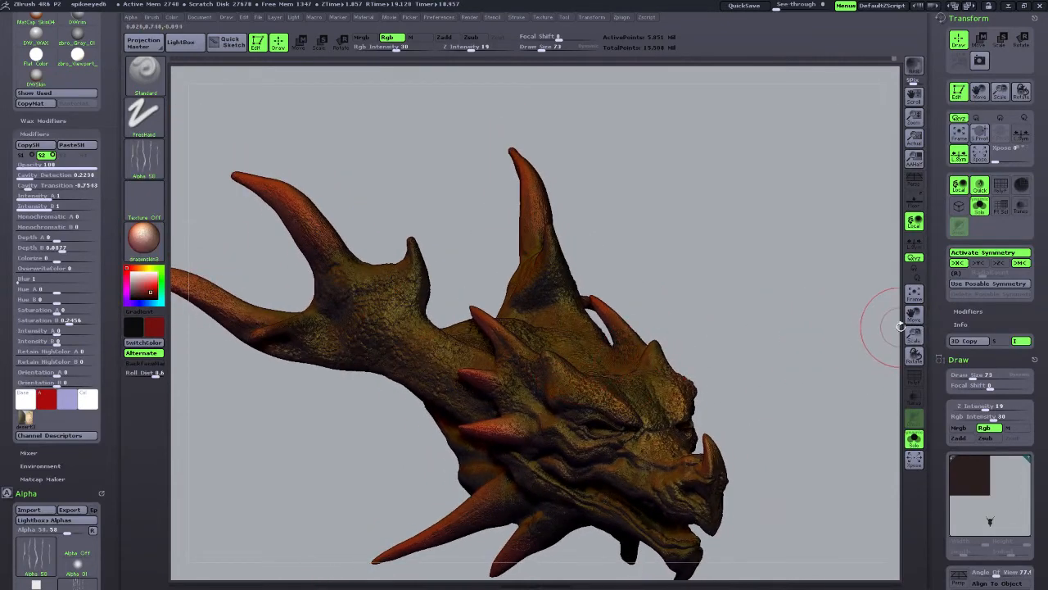
pyautogui.moveTo(914, 313); pyautogui.dragTo(923, 288)
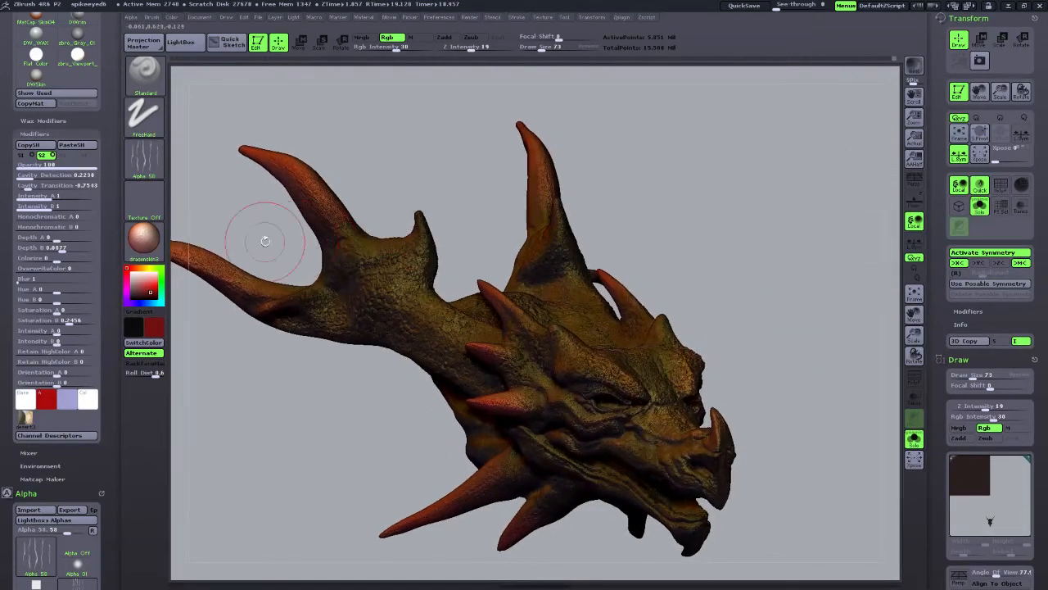
# Switch the dragon head's material to RichBronze and check the painted colours on it.
pyautogui.click(143, 238)
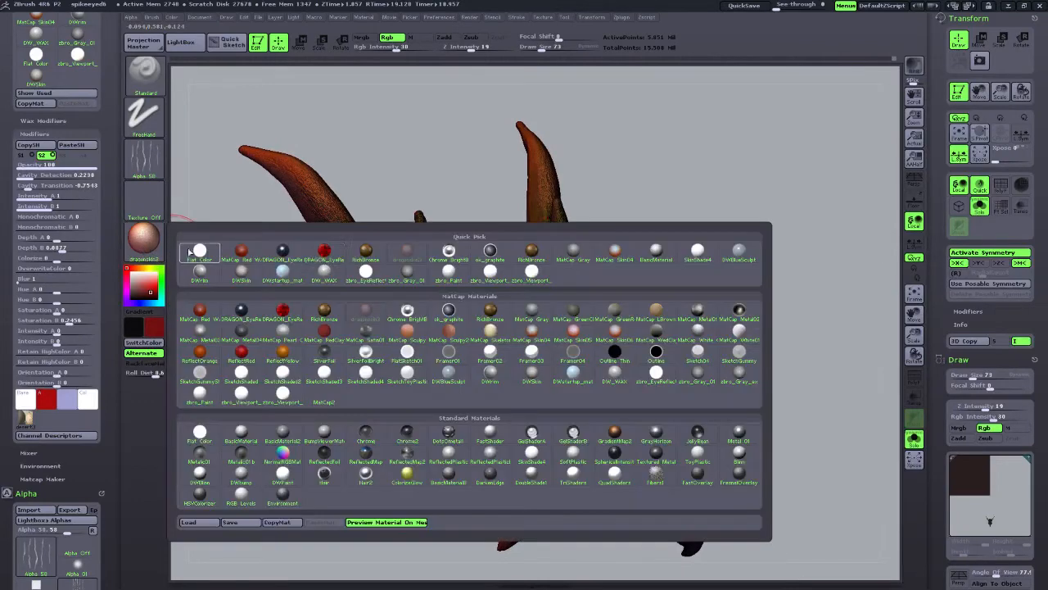
pyautogui.click(489, 312)
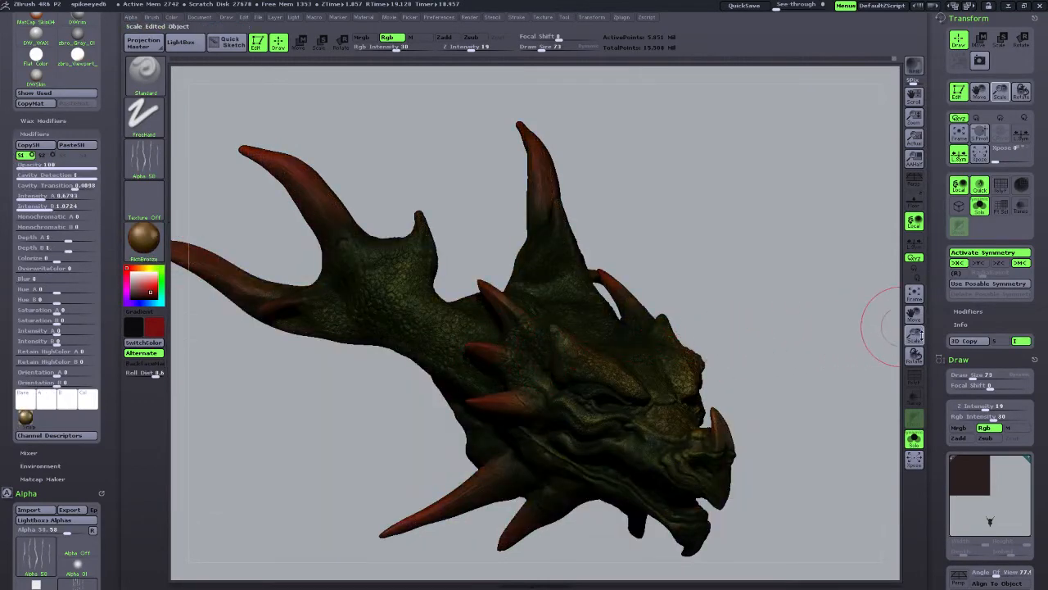
pyautogui.moveTo(914, 334); pyautogui.dragTo(912, 331)
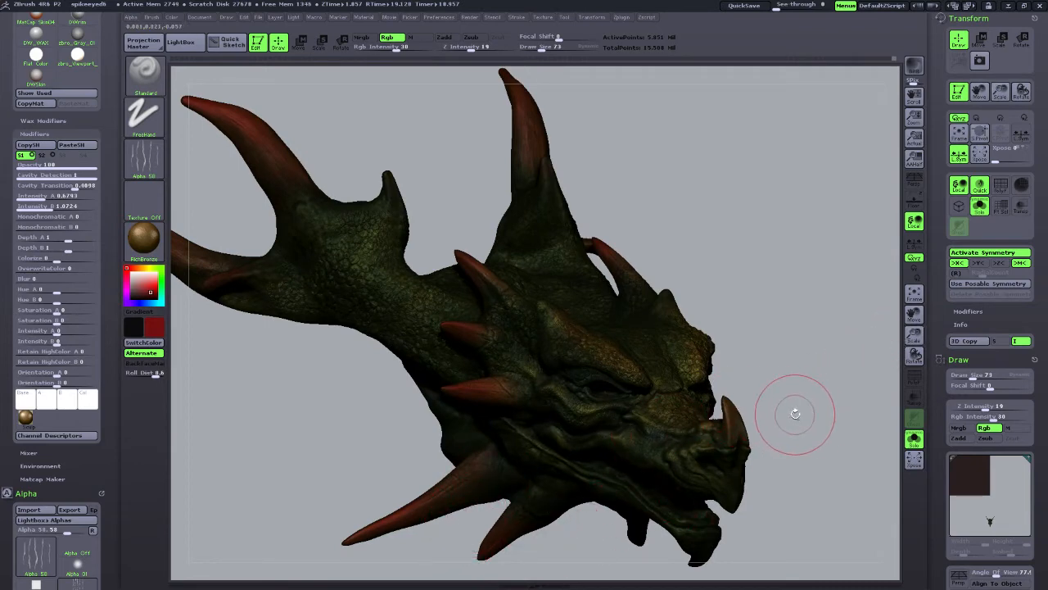
pyautogui.moveTo(795, 414)
pyautogui.mouseDown()
pyautogui.moveTo(791, 421)
pyautogui.moveTo(807, 421)
pyautogui.mouseUp()
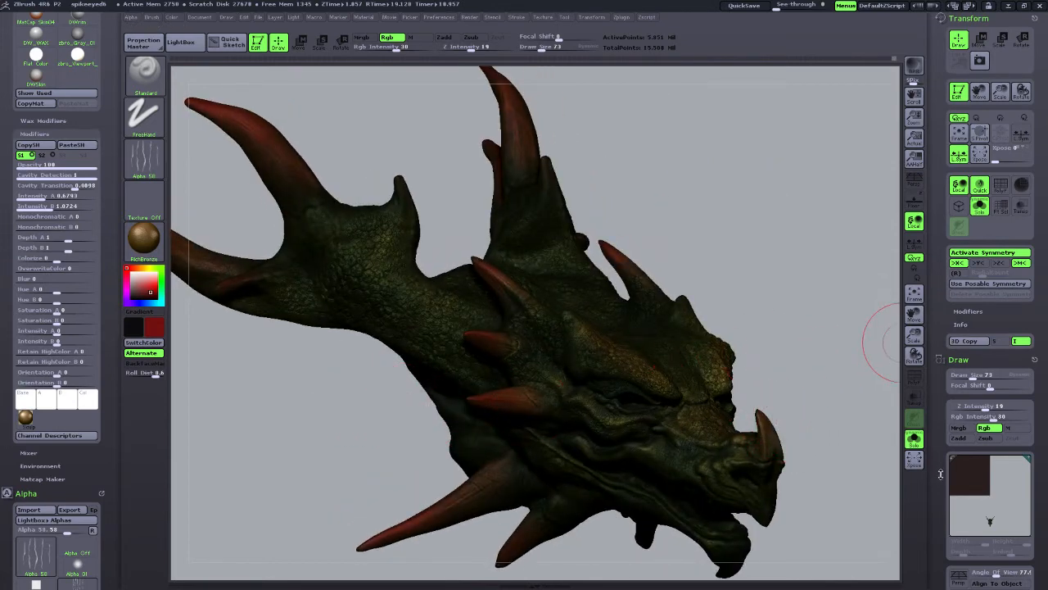
# Mask the dragon head's surface by its peaks and valleys.
pyautogui.moveTo(940, 473); pyautogui.dragTo(921, 303)
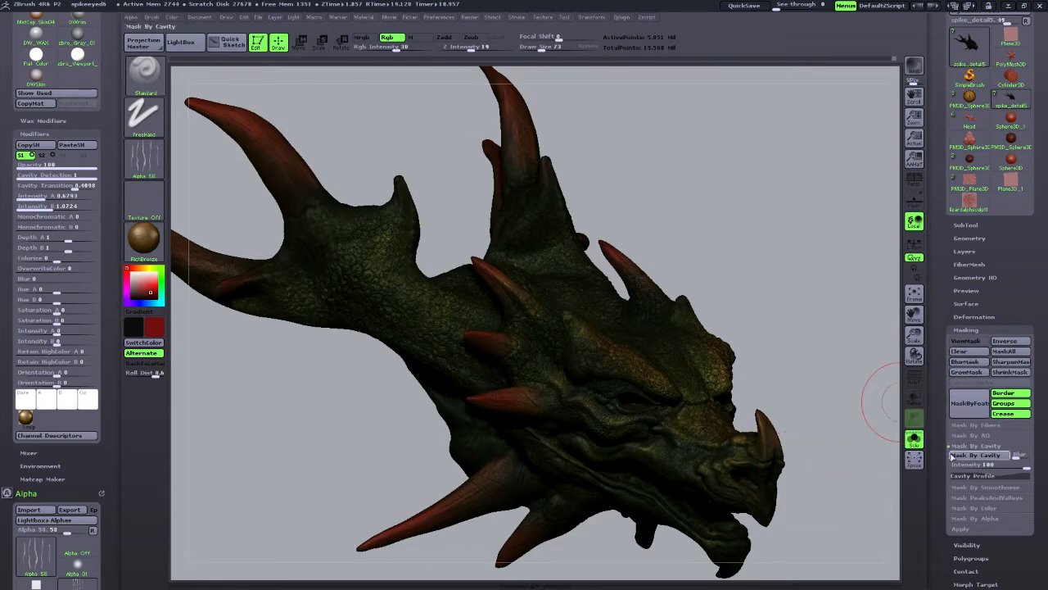
pyautogui.moveTo(941, 501); pyautogui.dragTo(943, 475)
pyautogui.click(967, 470)
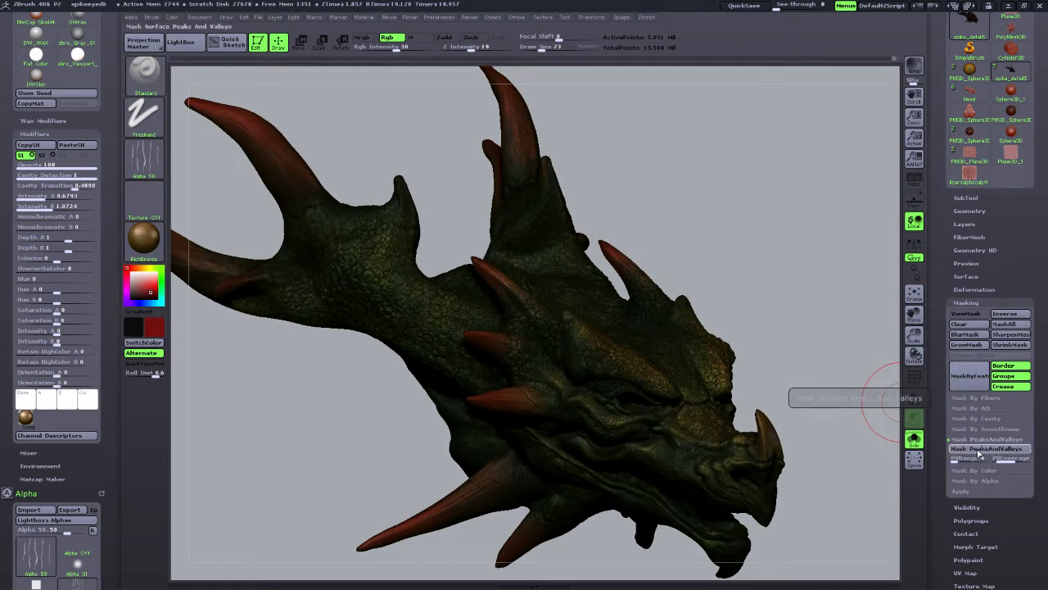
pyautogui.click(981, 453)
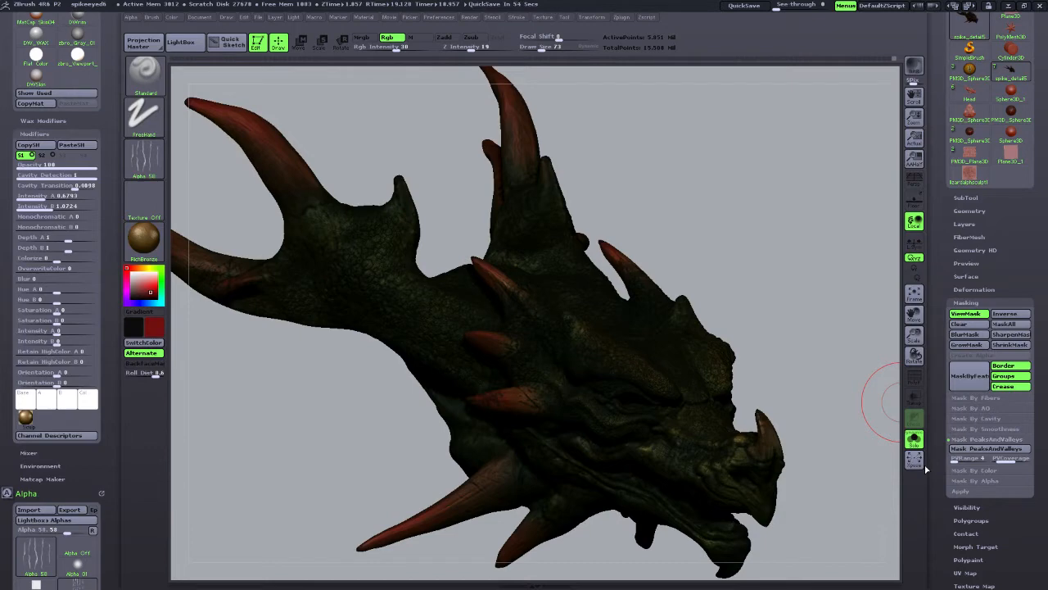
# Toggle the mask display to compare the dragon head with and without the mask overlay.
pyautogui.click(966, 314)
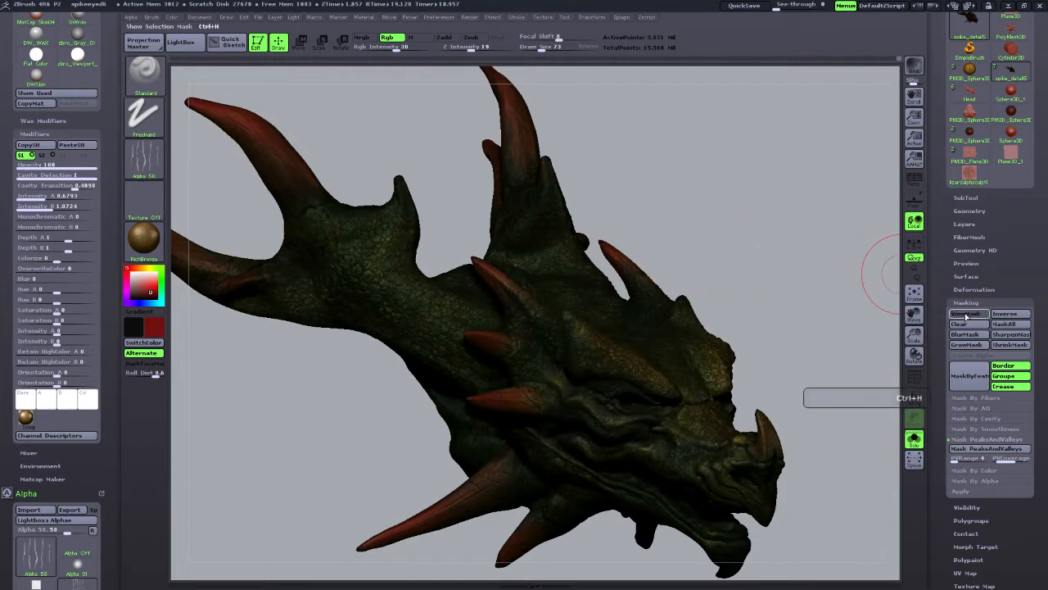
pyautogui.click(965, 315)
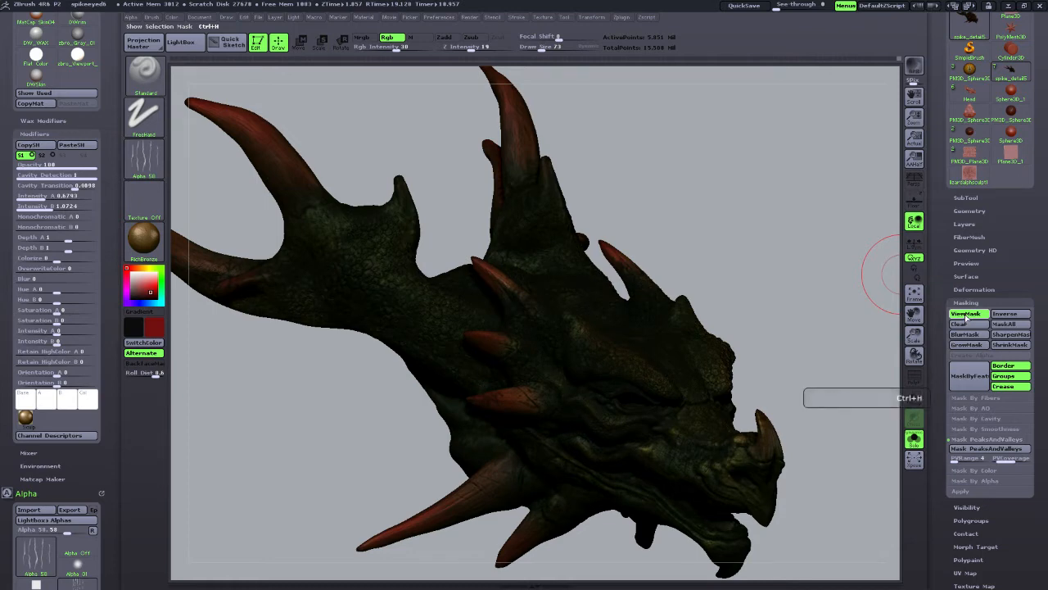
pyautogui.click(965, 316)
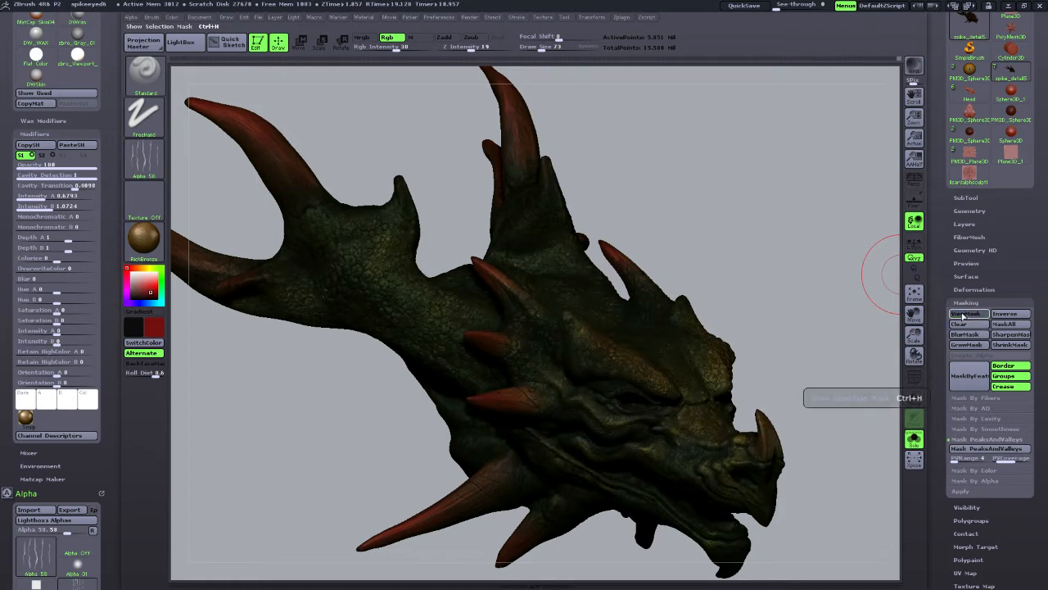
pyautogui.click(965, 315)
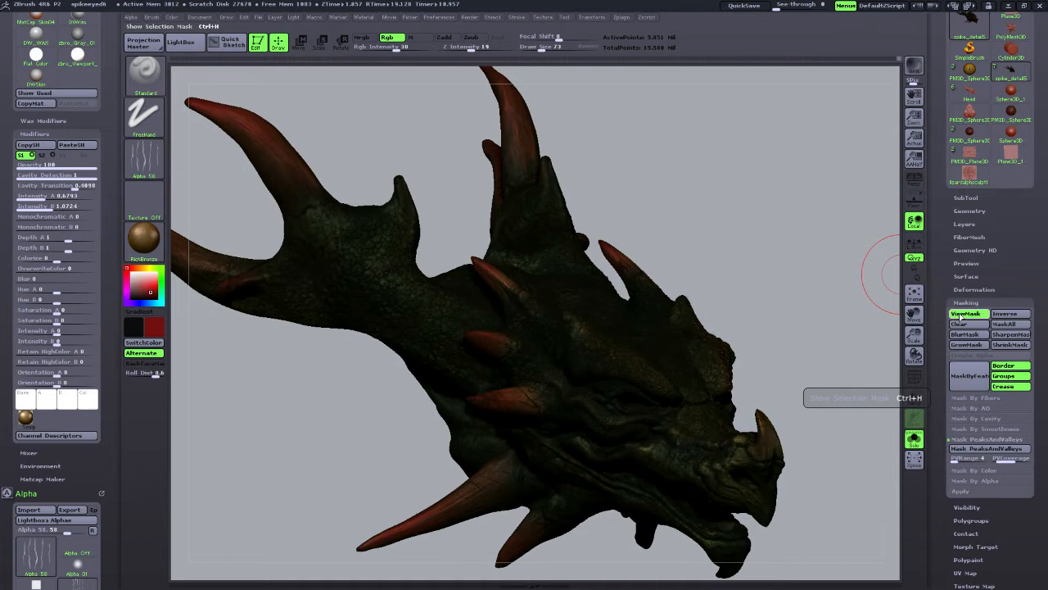
pyautogui.click(960, 315)
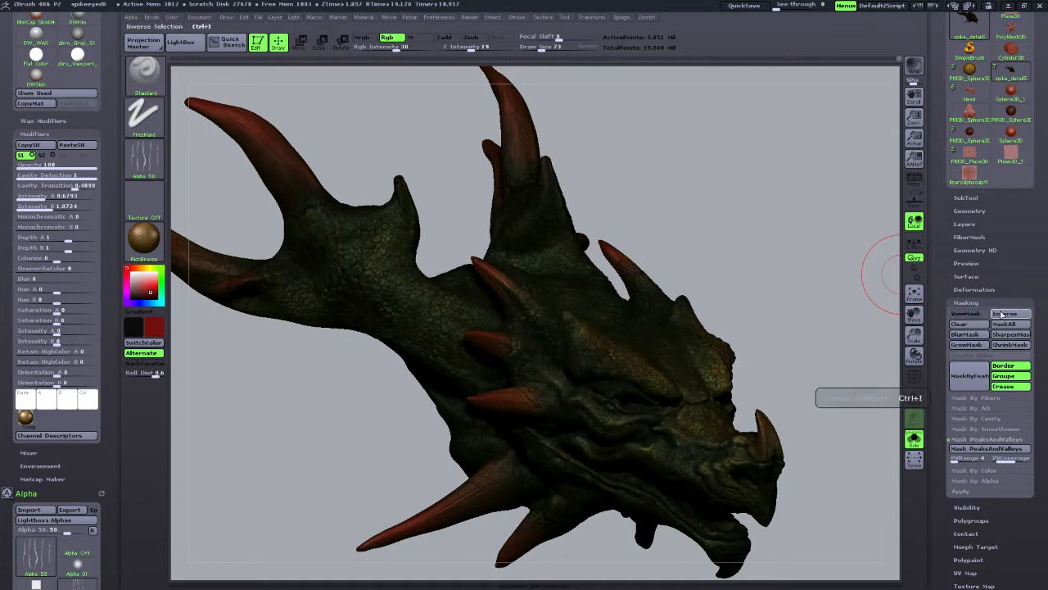
# Try inverting the mask, revert the inversion and show the mask overlay again.
pyautogui.click(1006, 315)
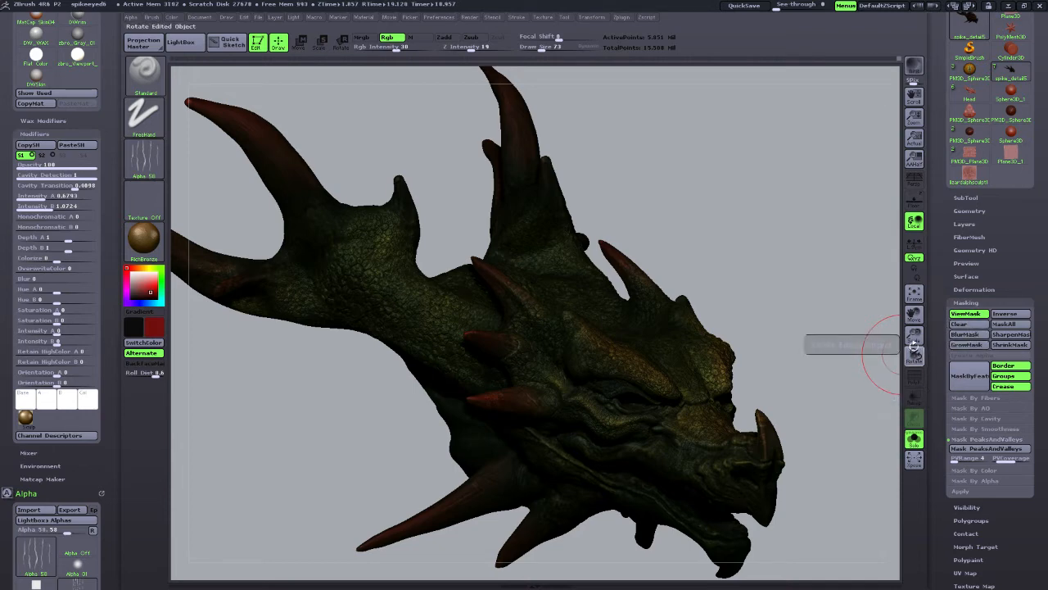
pyautogui.press('ctrl')
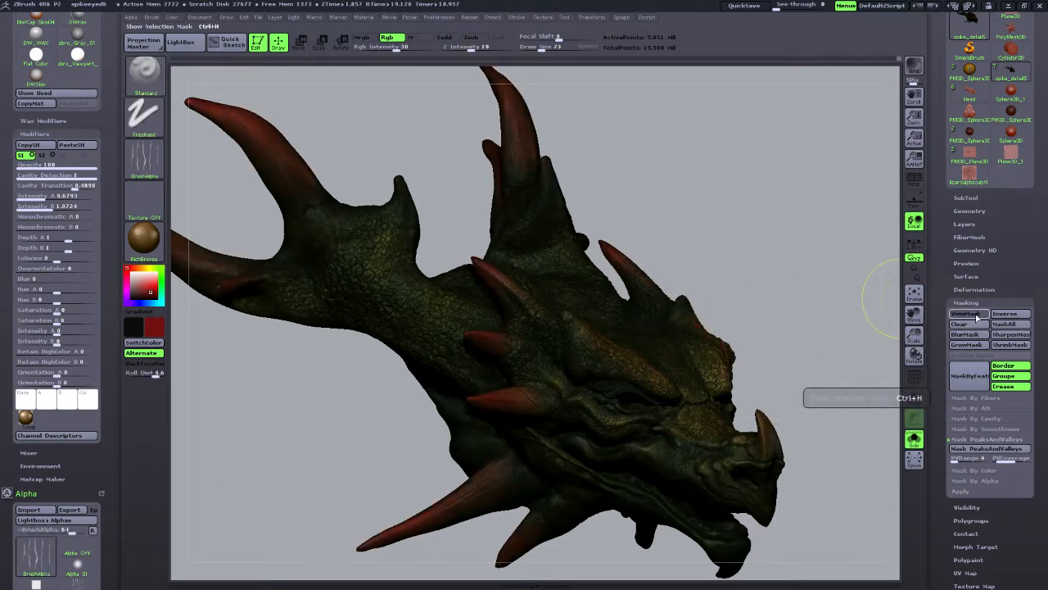
pyautogui.click(966, 313)
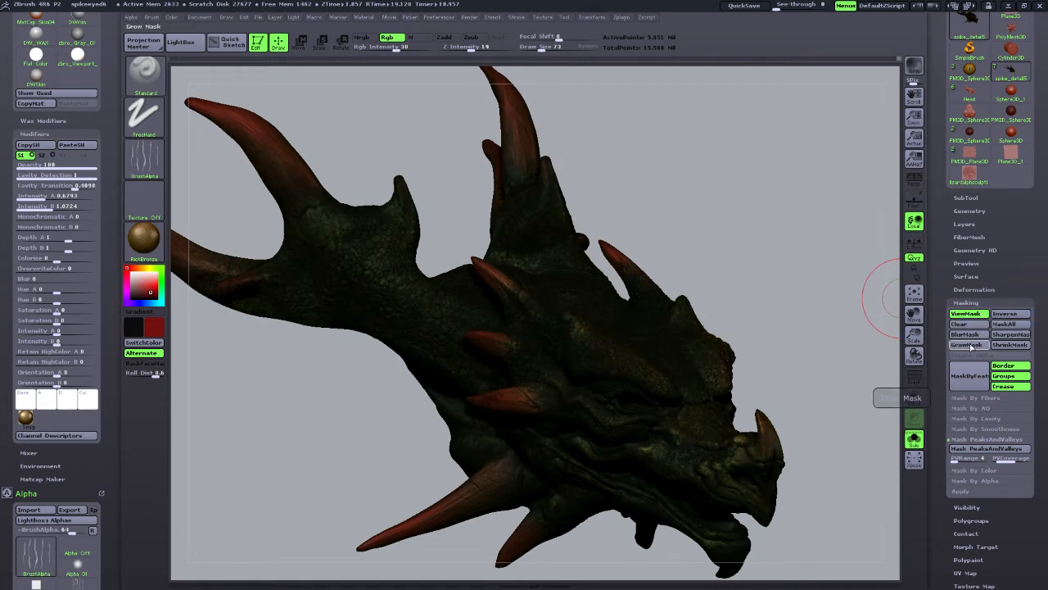
# Grow and blur the peaks-and-valleys mask and invert it.
pyautogui.click(967, 344)
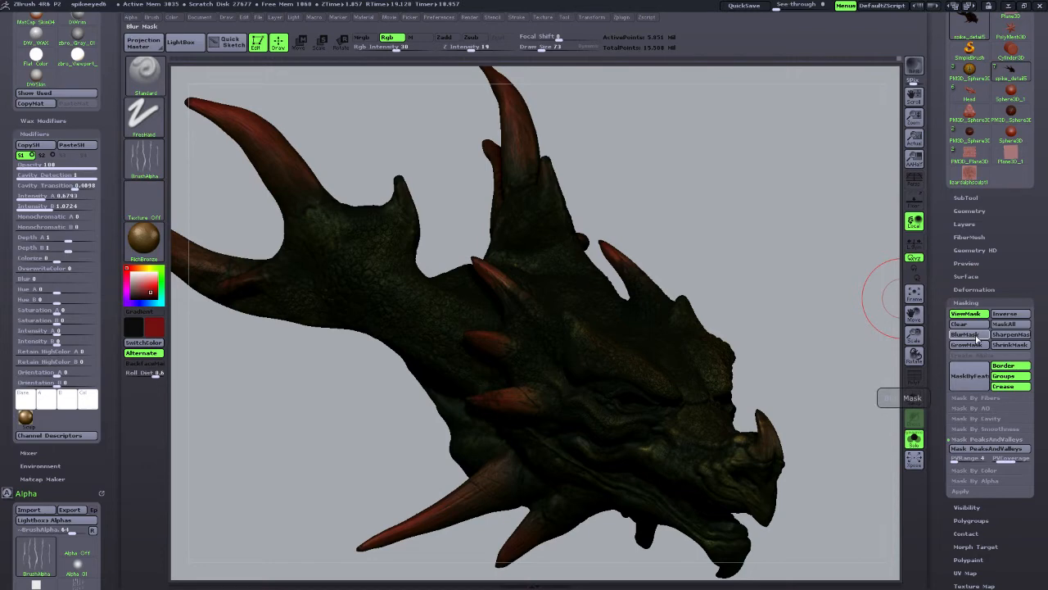
pyautogui.click(976, 338)
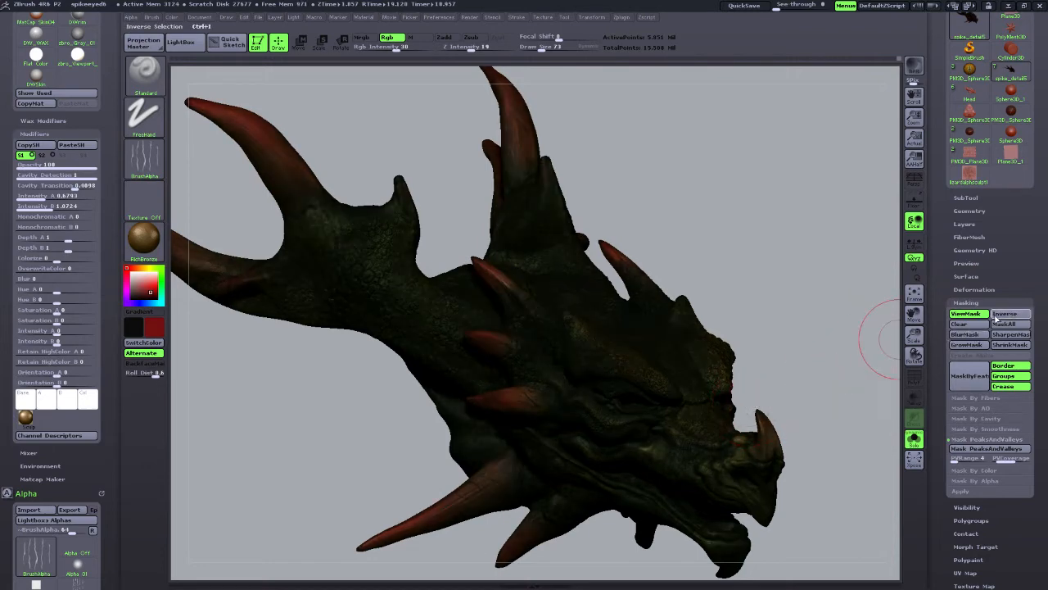
pyautogui.click(1006, 313)
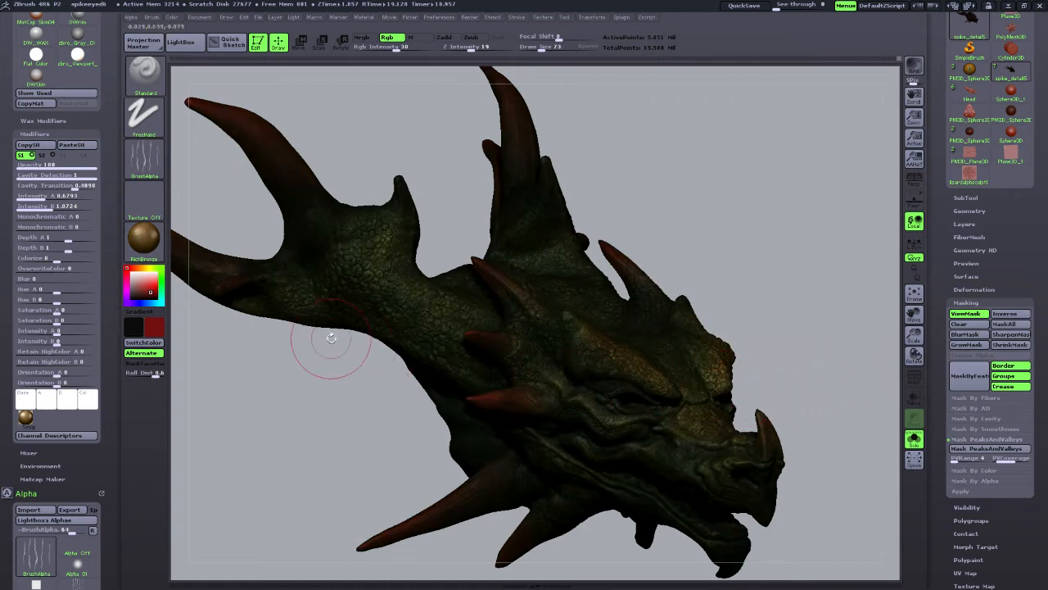
# Set the paint colour to a dark purple (R 20, G 6, B 34) and adjust the RGB intensity.
pyautogui.click(140, 303)
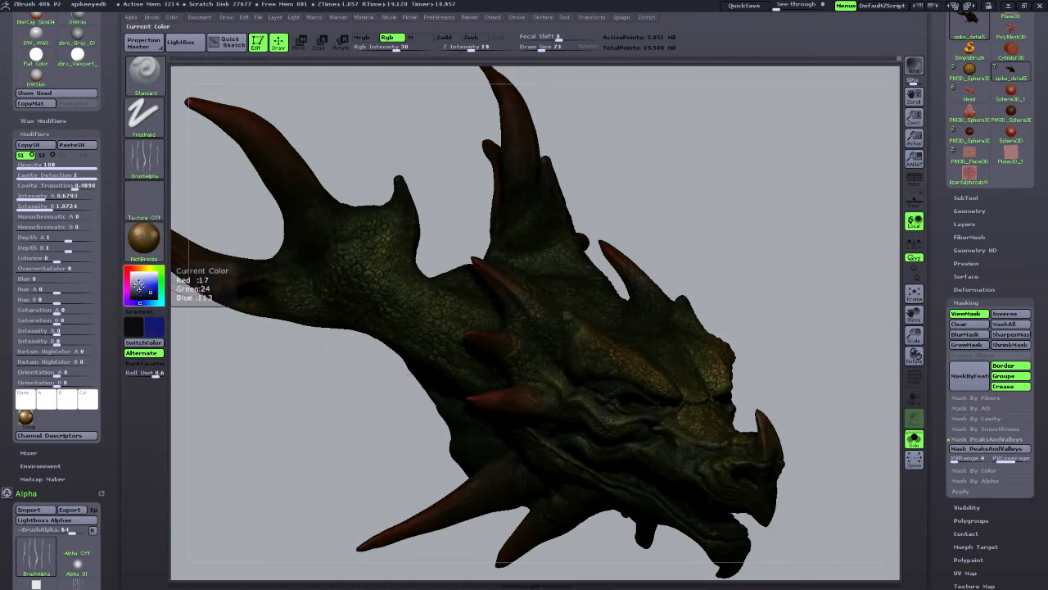
pyautogui.click(132, 268)
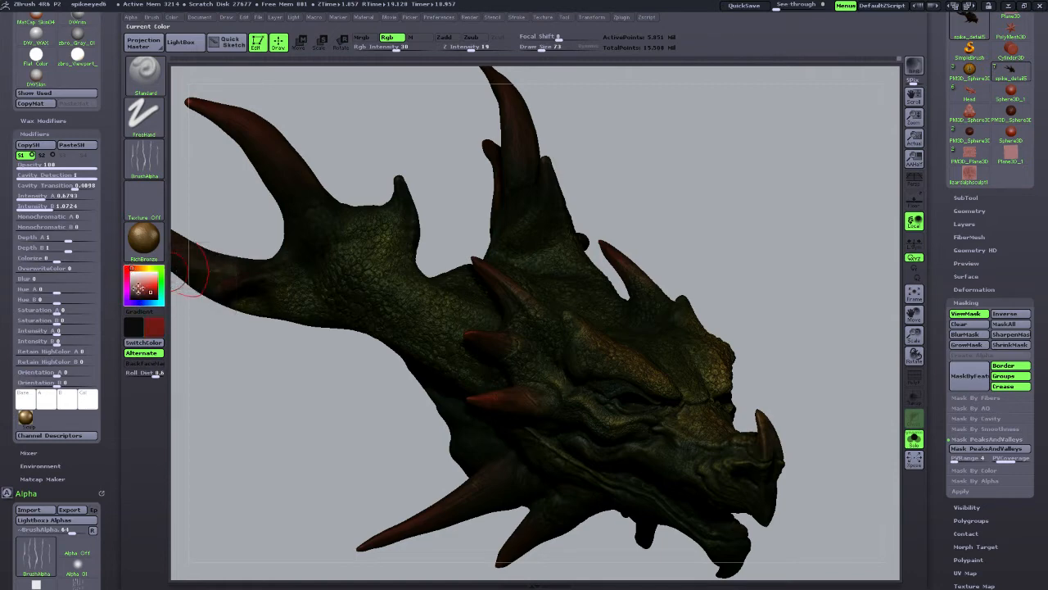
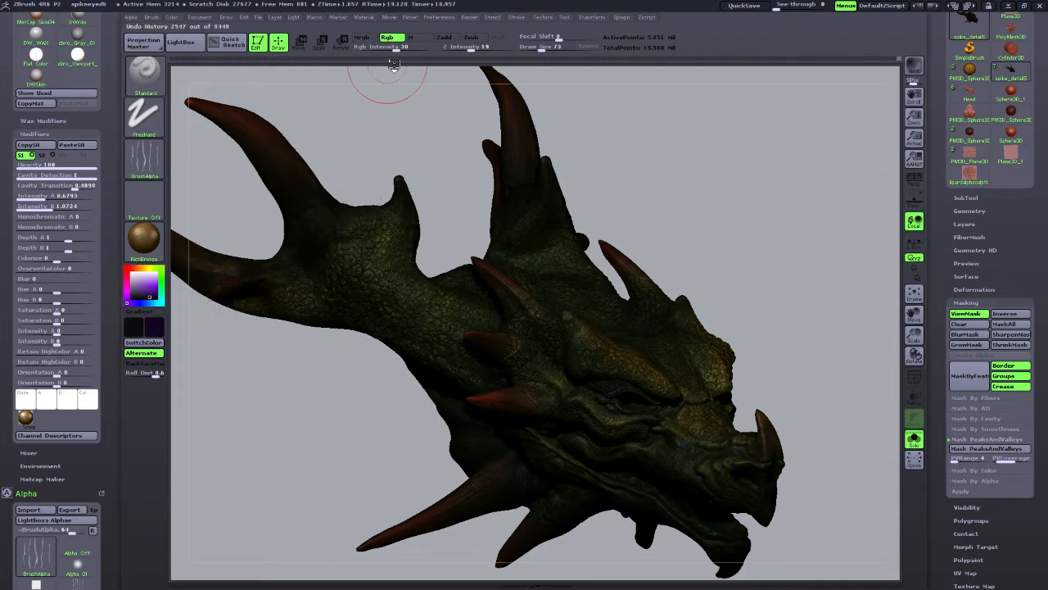
pyautogui.moveTo(382, 48); pyautogui.dragTo(398, 47)
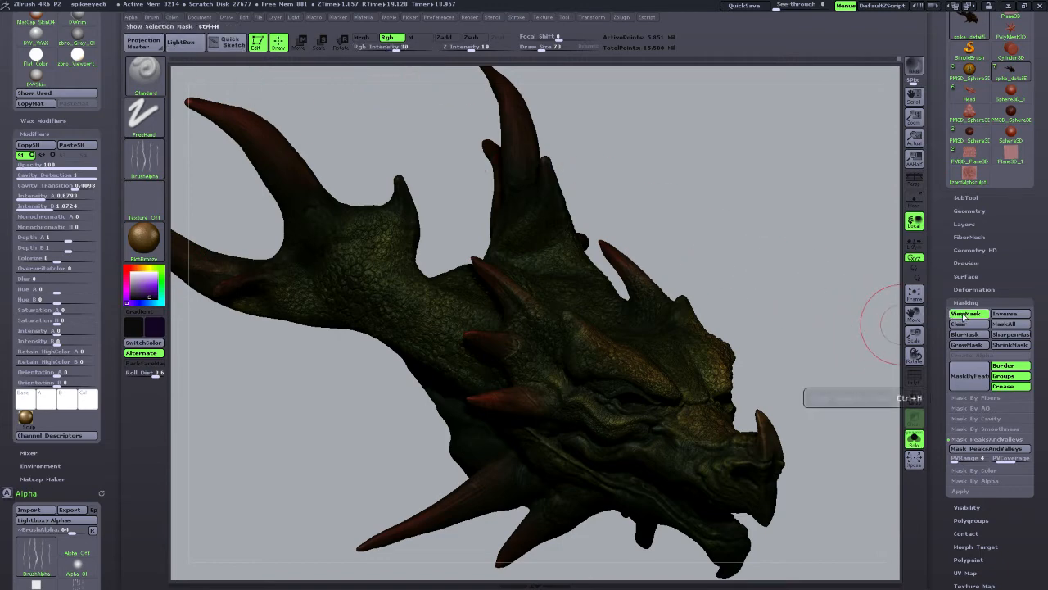
# Hide the mask overlay and try filling the dragon head with the dark purple.
pyautogui.click(967, 315)
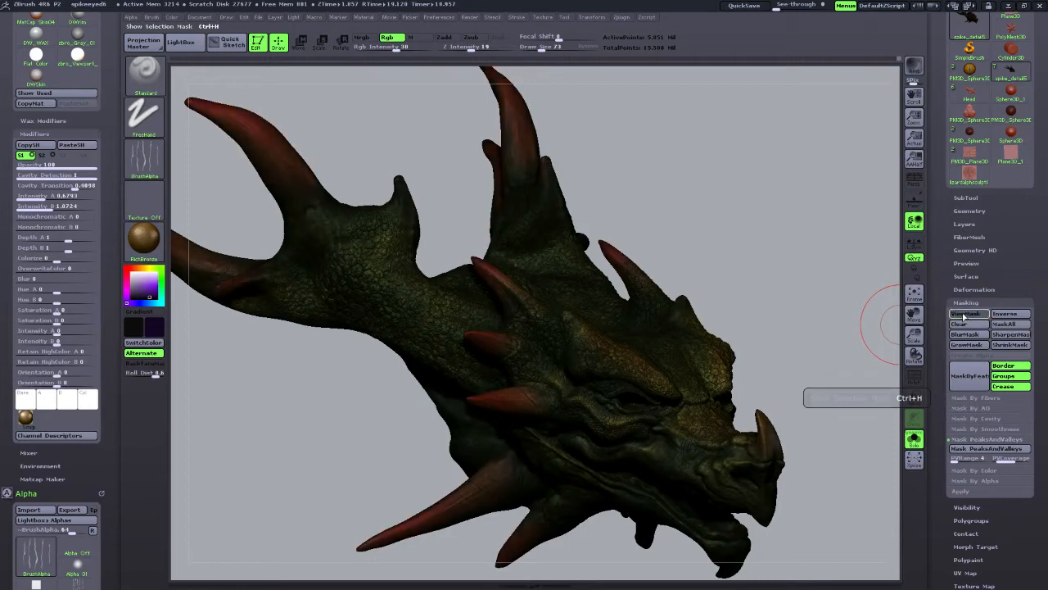
pyautogui.click(172, 17)
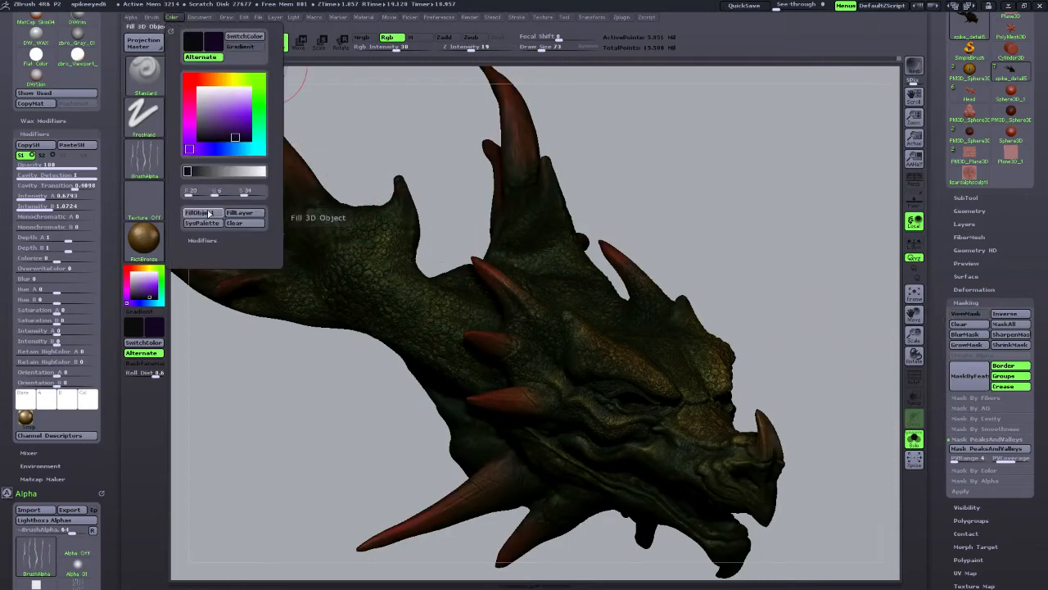
pyautogui.click(172, 19)
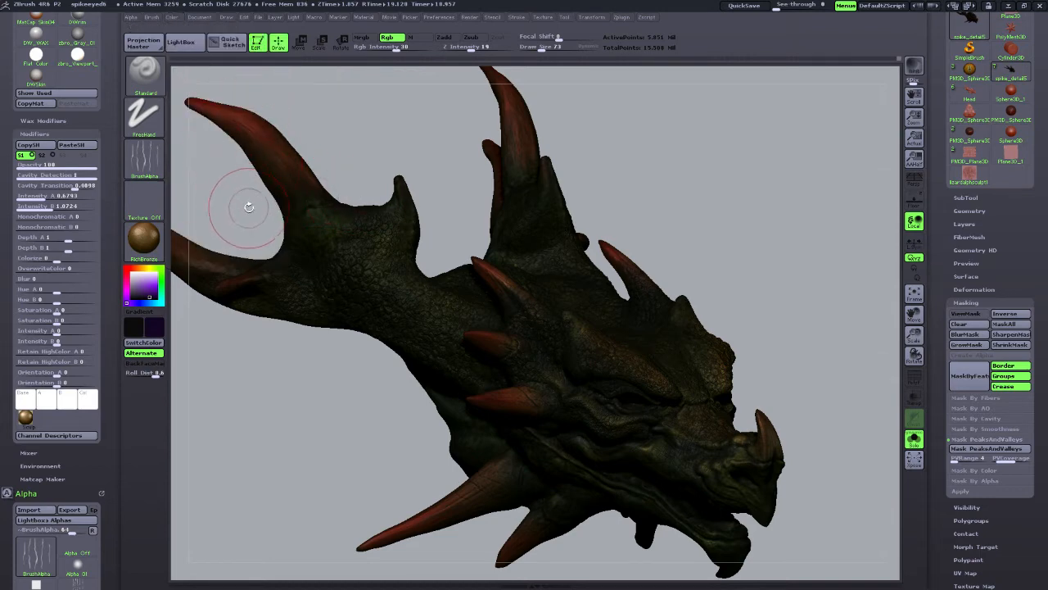
pyautogui.press('ctrl')
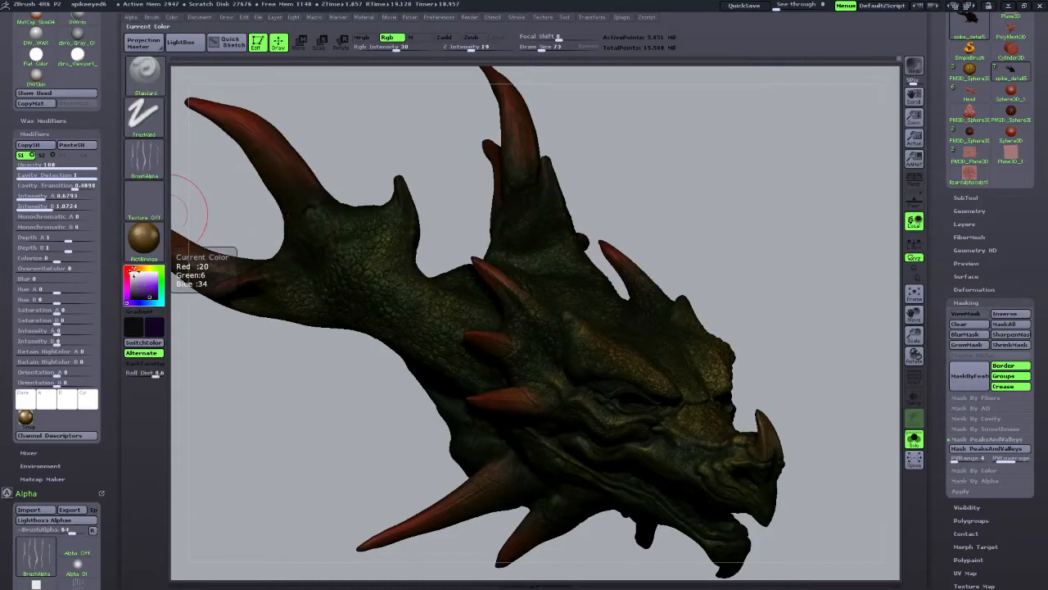
# Try filling the dragon head with a brighter purple (R 92, G 16, B 164) and undo the fill.
pyautogui.click(151, 288)
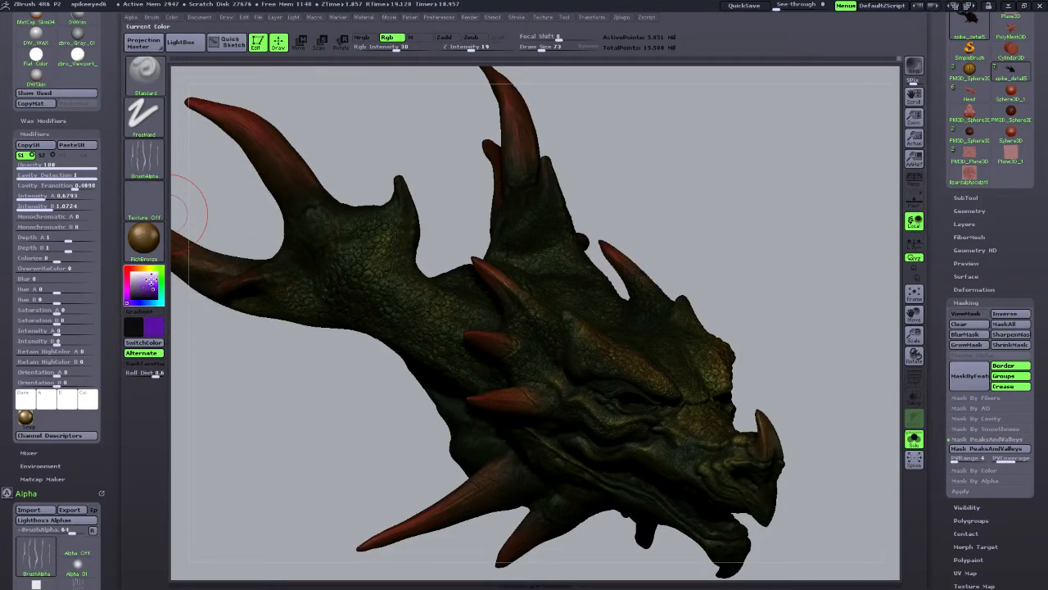
pyautogui.click(173, 17)
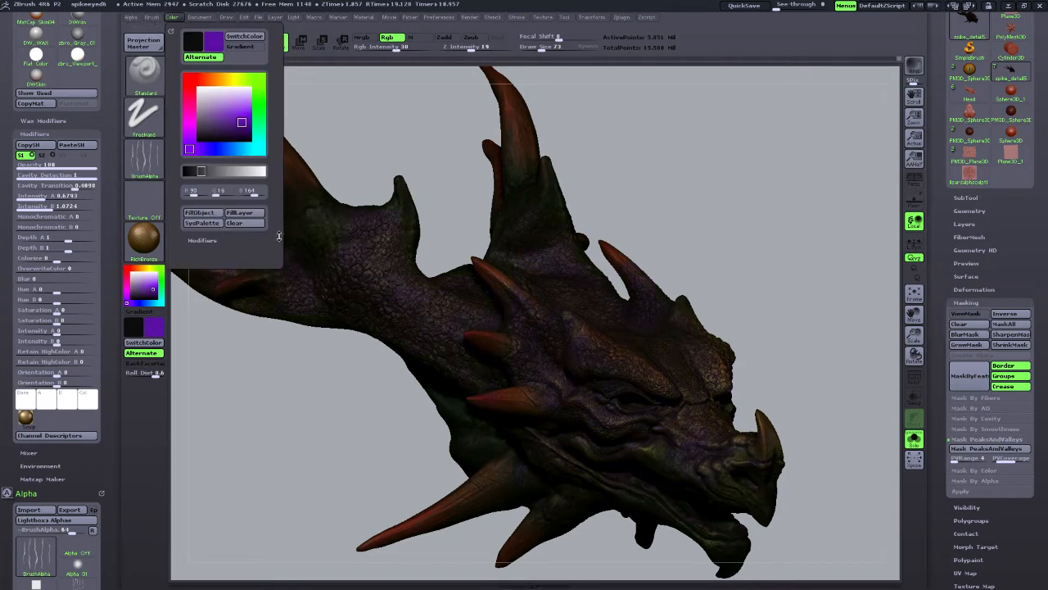
pyautogui.press('ctrl')
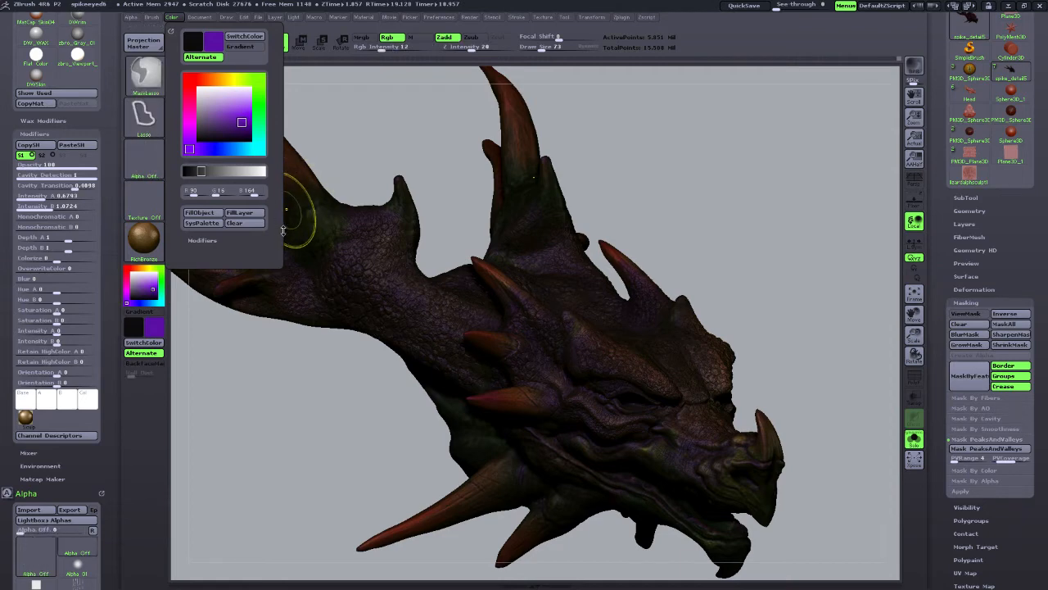
pyautogui.hotkey('ctrl', 'z')
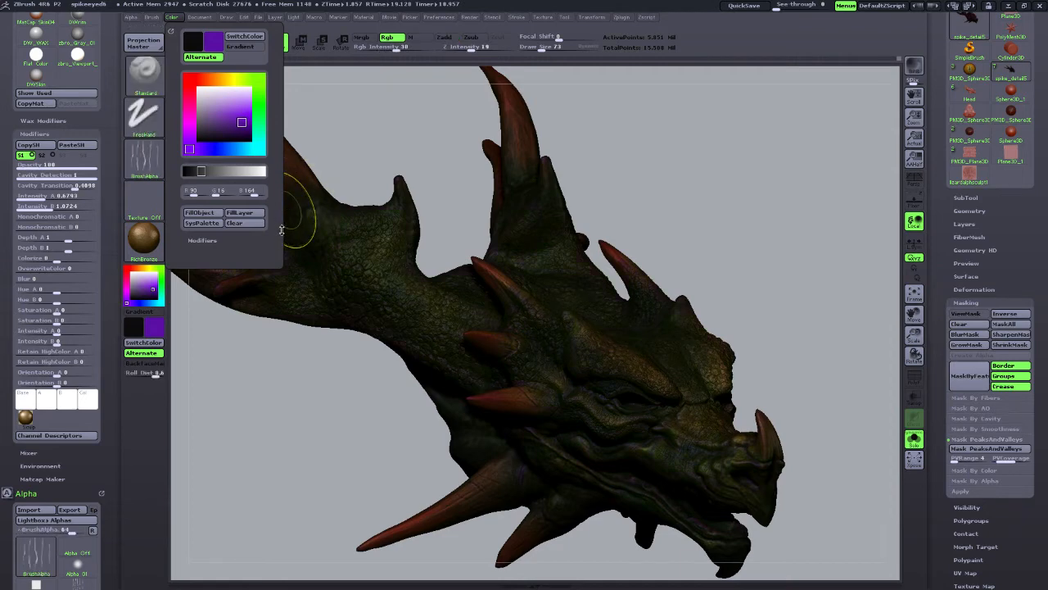
# Set the paint colour to a muted purple (R 94, G 67, B 120) and try filling the dragon head with it.
pyautogui.click(215, 123)
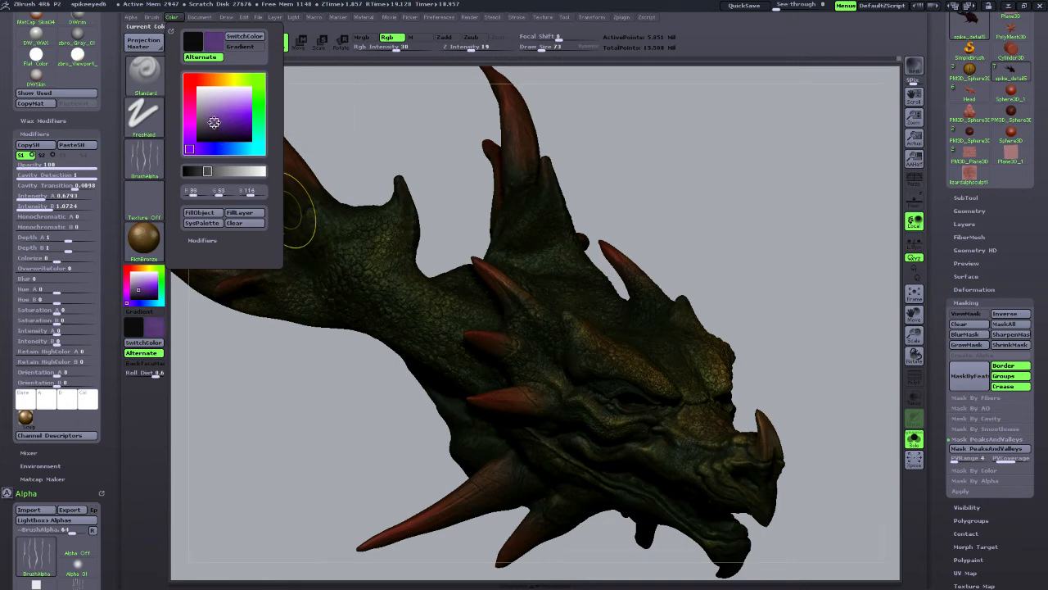
pyautogui.click(213, 122)
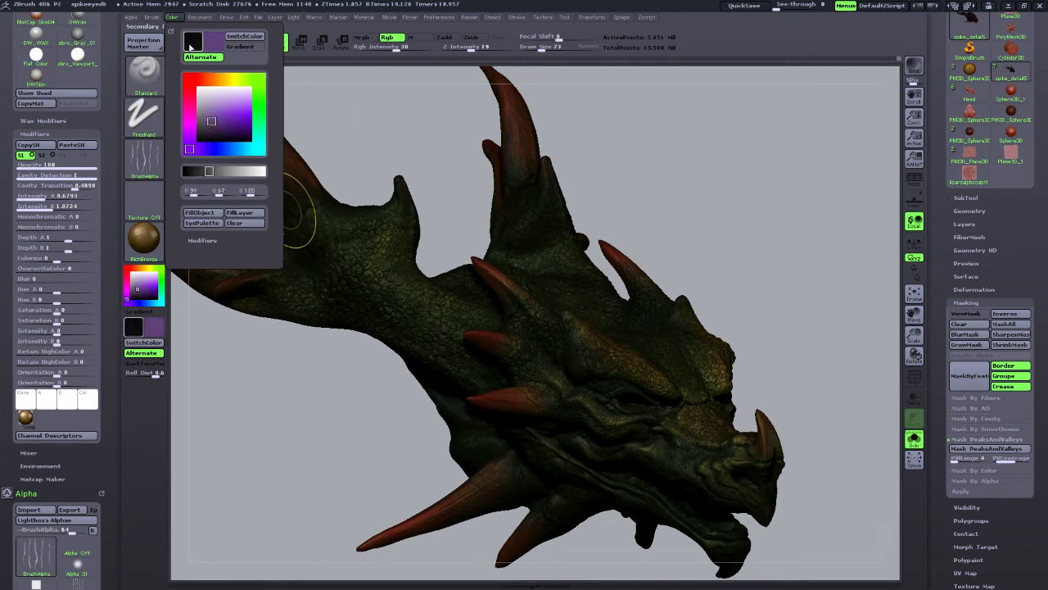
pyautogui.click(173, 18)
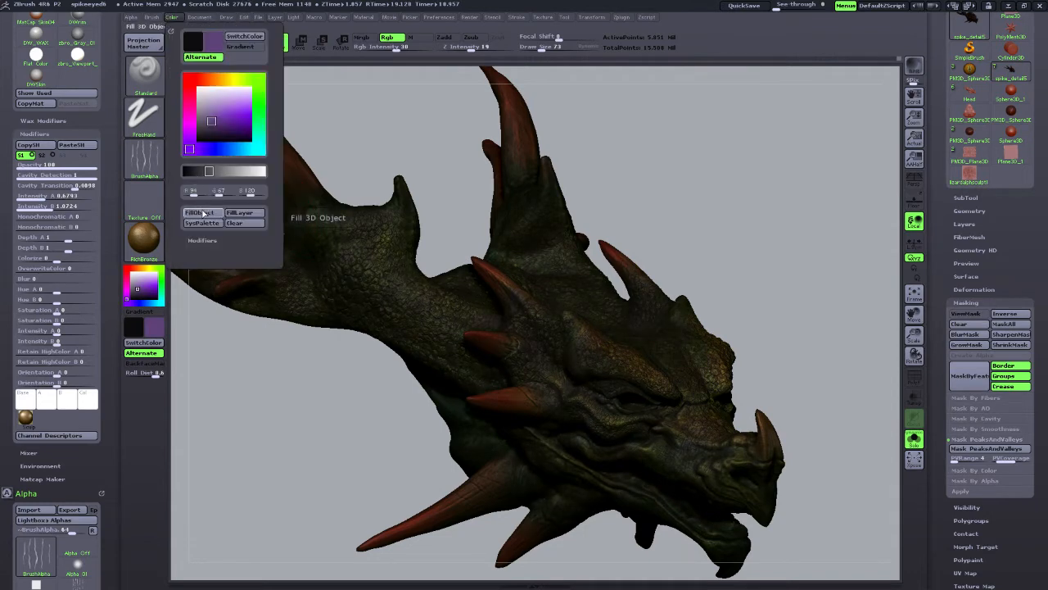
pyautogui.click(203, 213)
pyautogui.moveTo(311, 405)
pyautogui.mouseDown()
pyautogui.moveTo(352, 410)
pyautogui.moveTo(307, 415)
pyautogui.moveTo(328, 408)
pyautogui.mouseUp()
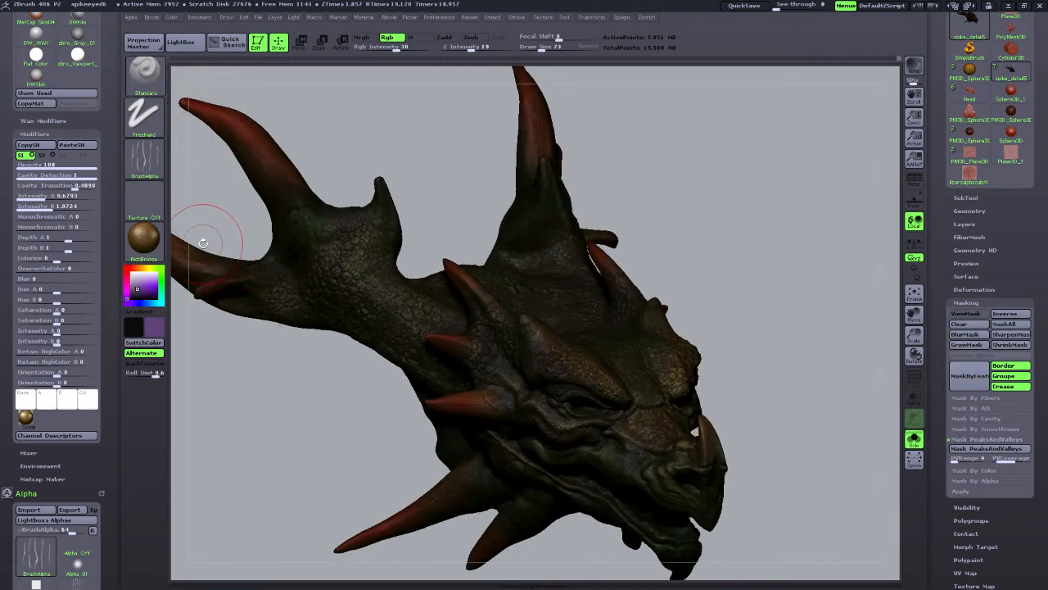
# Switch the material to Flat Color and try the muted purple fill on the dragon head again.
pyautogui.click(143, 238)
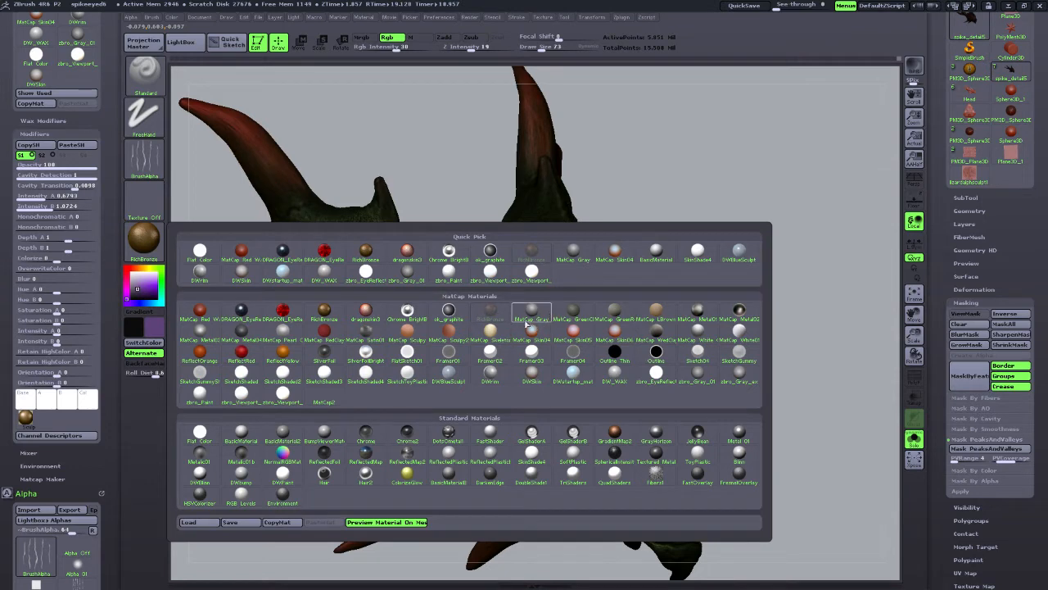
pyautogui.click(203, 435)
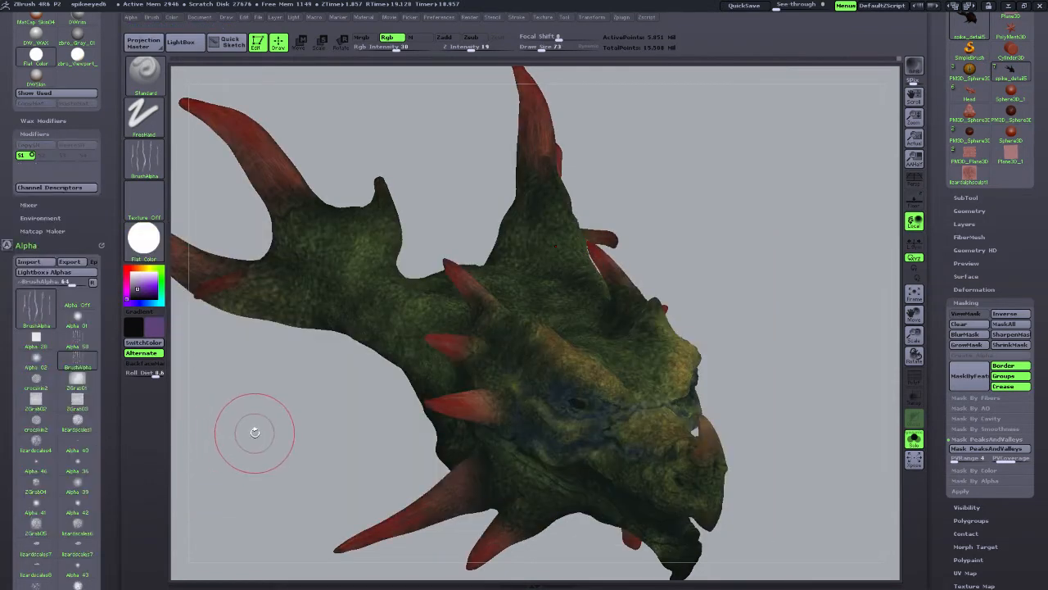
pyautogui.click(175, 17)
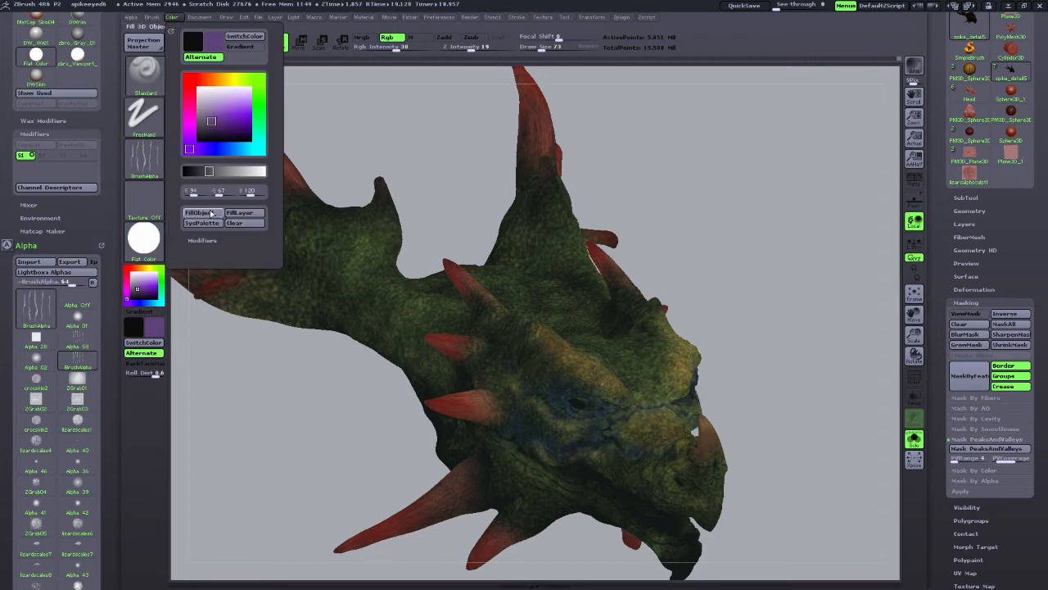
pyautogui.click(199, 213)
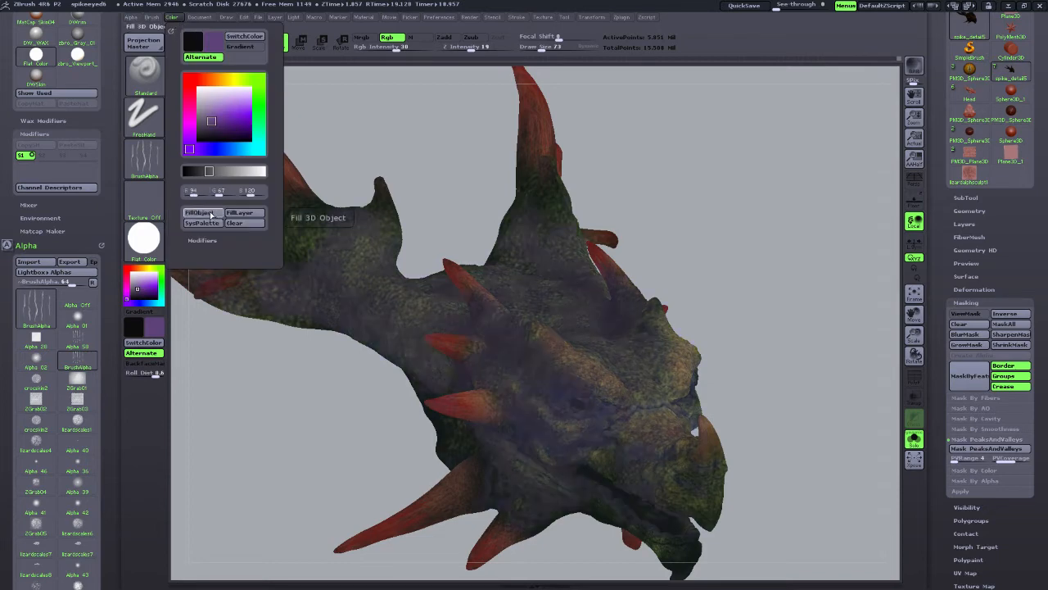
pyautogui.moveTo(344, 424)
pyautogui.mouseDown()
pyautogui.moveTo(369, 428)
pyautogui.moveTo(331, 426)
pyautogui.moveTo(348, 433)
pyautogui.moveTo(363, 403)
pyautogui.moveTo(353, 424)
pyautogui.moveTo(329, 429)
pyautogui.mouseUp()
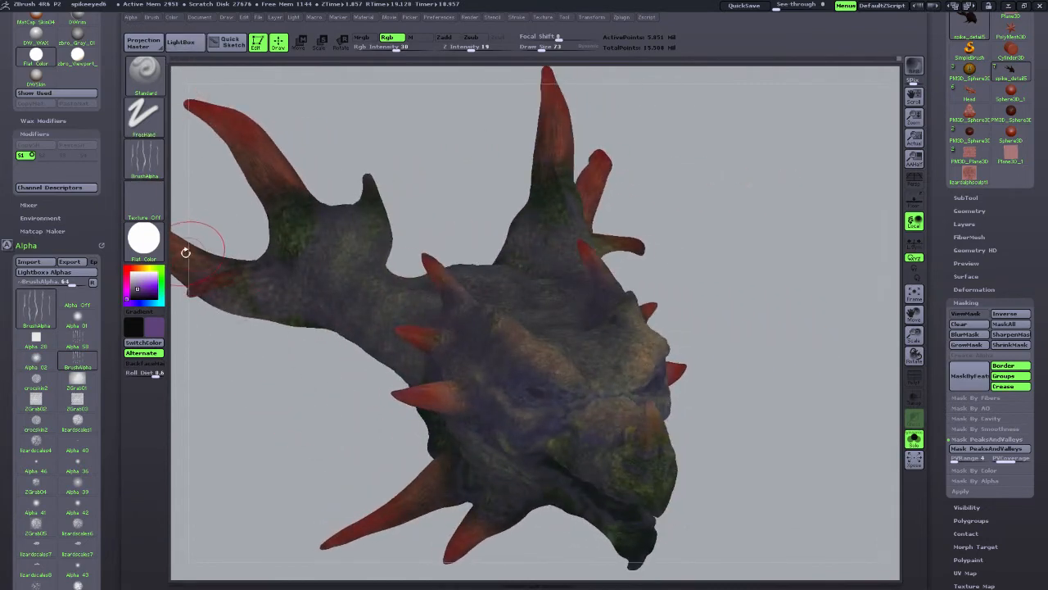
pyautogui.press('ctrl')
pyautogui.keyDown('ctrl'); pyautogui.moveTo(187, 259); pyautogui.dragTo(199, 311); pyautogui.keyUp('ctrl')
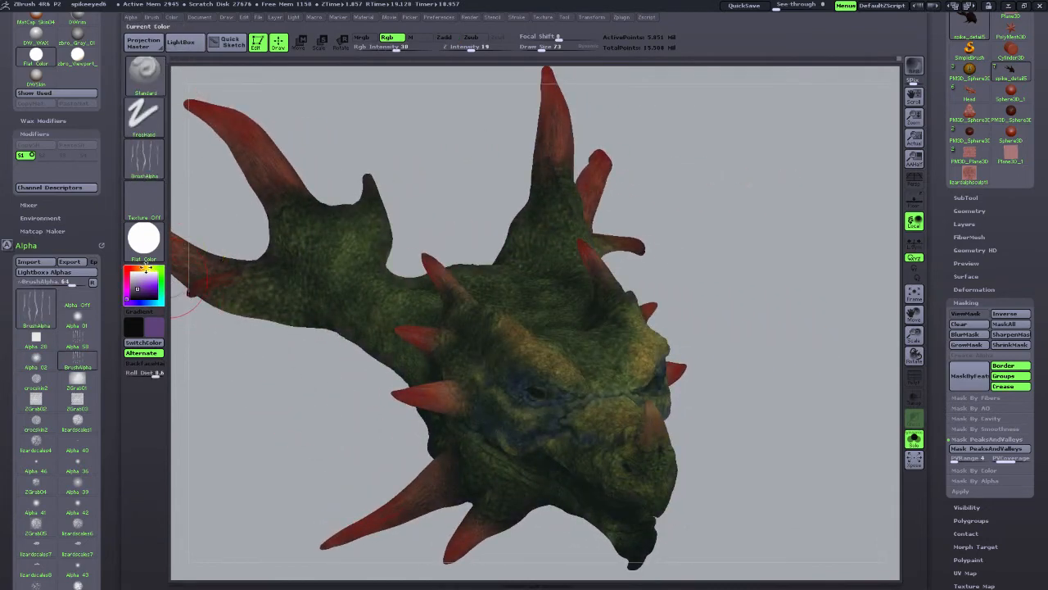
# Try filling the dragon head with a light tan (R 186, G 165, B 124) and undo the fill.
pyautogui.click(142, 267)
pyautogui.click(144, 284)
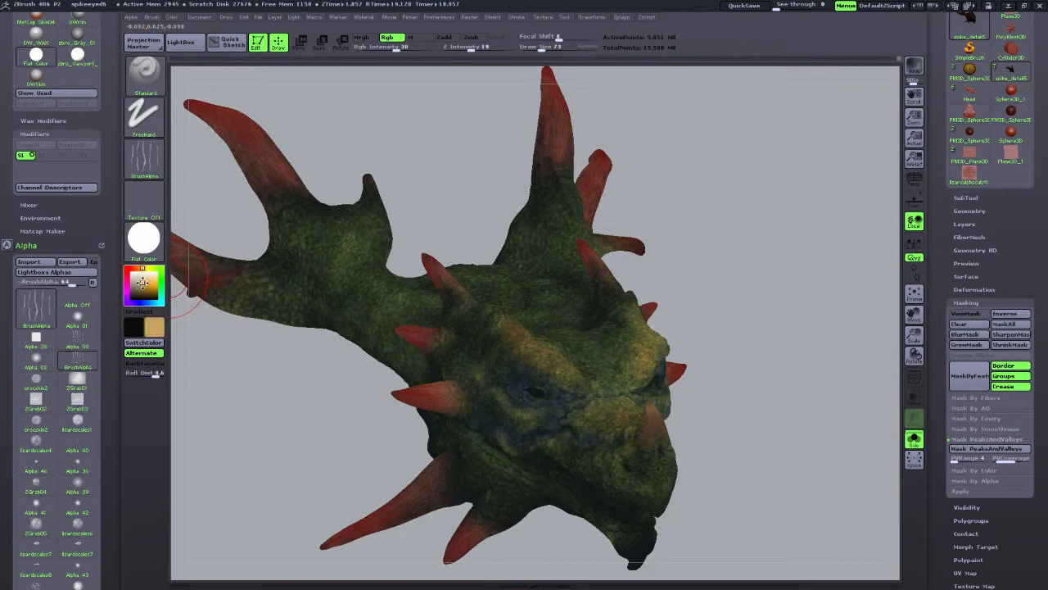
pyautogui.click(141, 284)
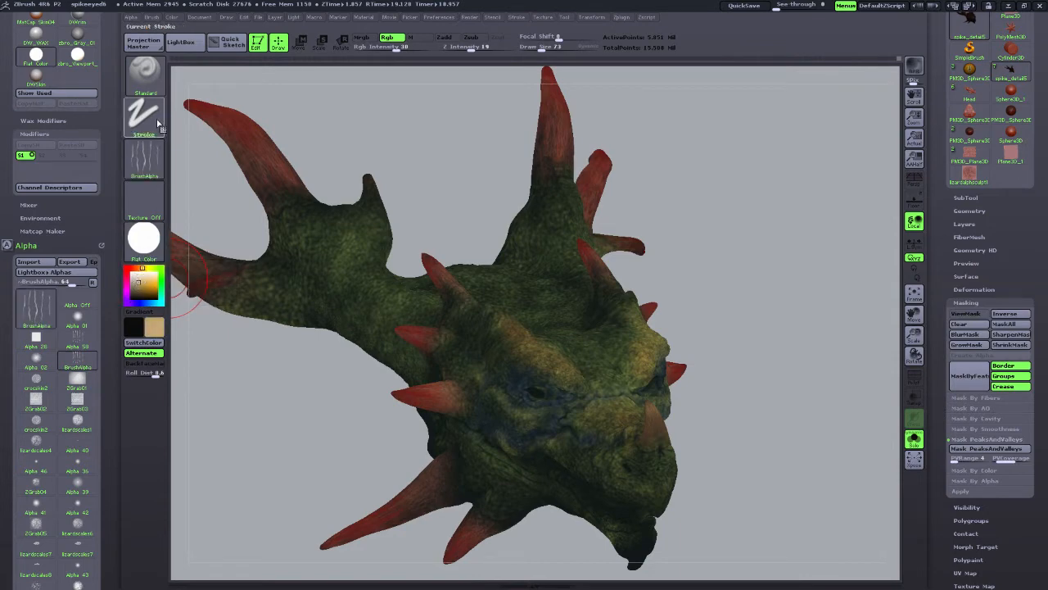
pyautogui.click(172, 17)
pyautogui.click(199, 212)
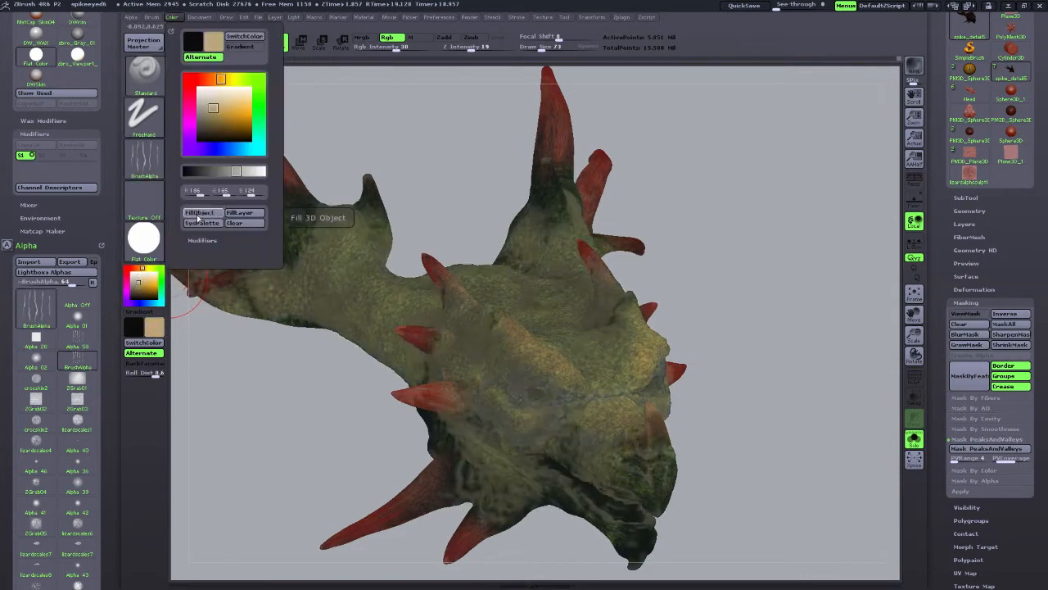
pyautogui.moveTo(234, 398); pyautogui.dragTo(270, 438)
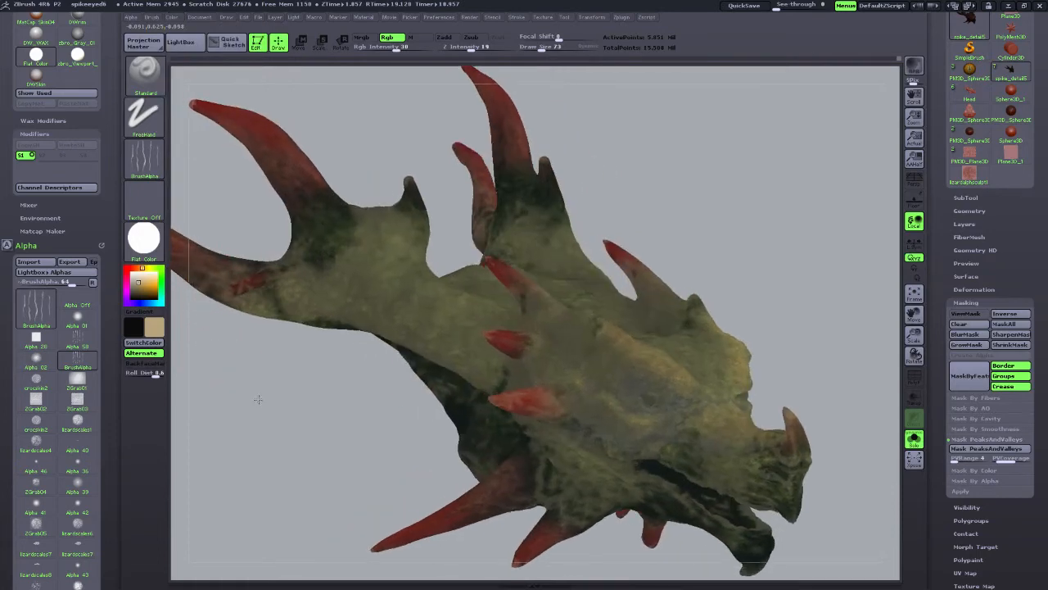
pyautogui.press('ctrl')
pyautogui.hotkey('ctrl', 'z')
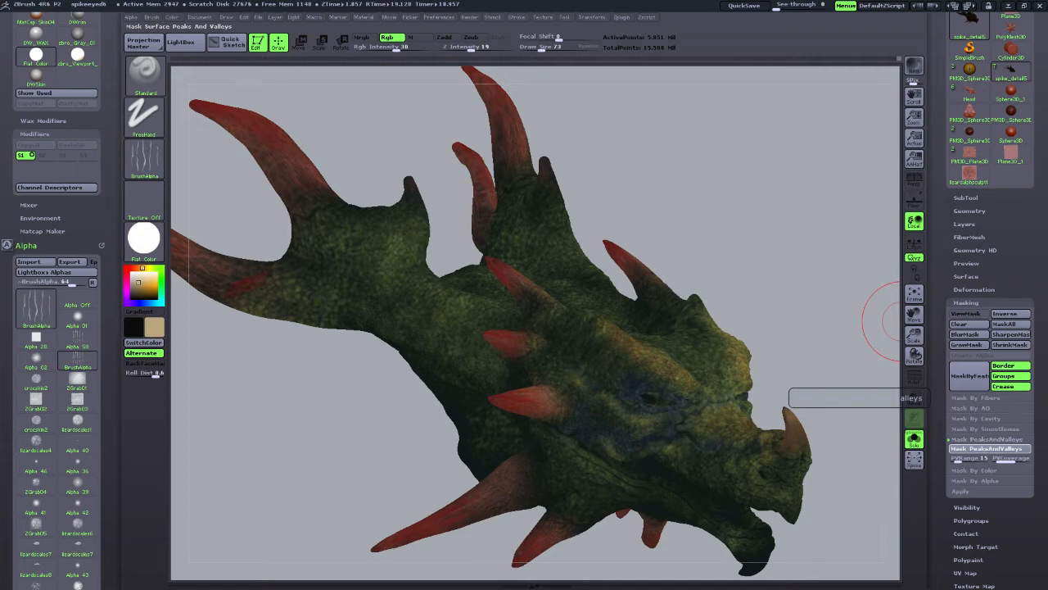
# Mask the dragon head by peaks and valleys with a PVRange of 15 and invert the mask.
pyautogui.click(987, 448)
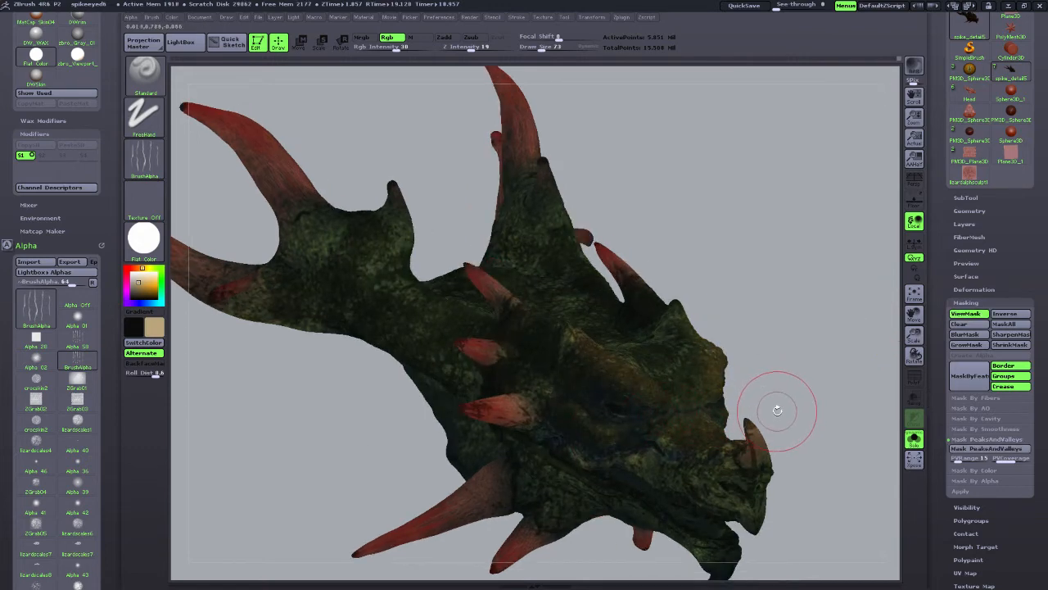
pyautogui.moveTo(777, 410)
pyautogui.mouseDown()
pyautogui.moveTo(751, 418)
pyautogui.moveTo(777, 421)
pyautogui.mouseUp()
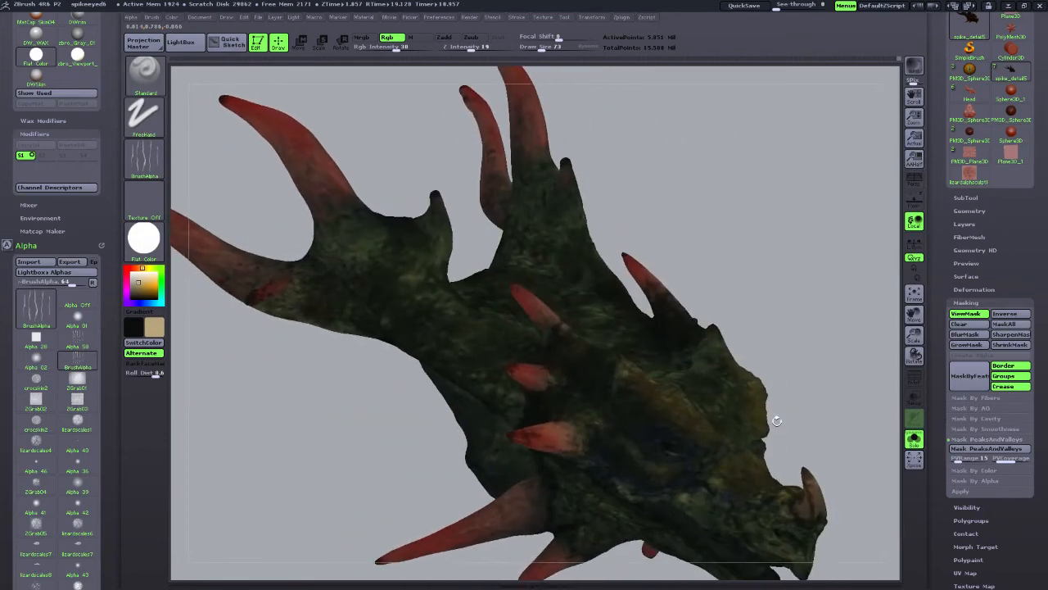
pyautogui.click(975, 315)
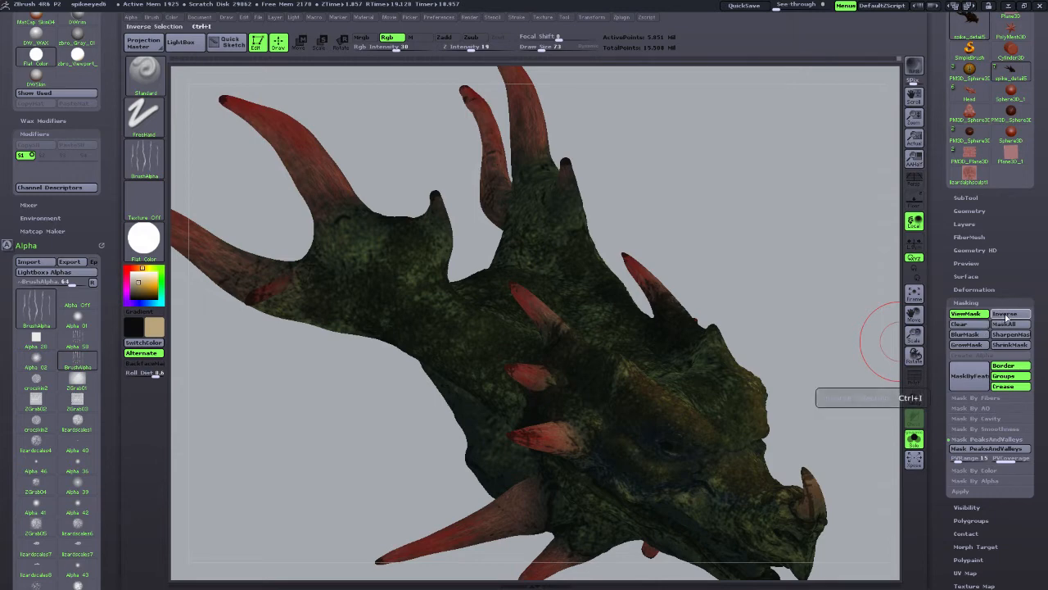
pyautogui.click(1006, 315)
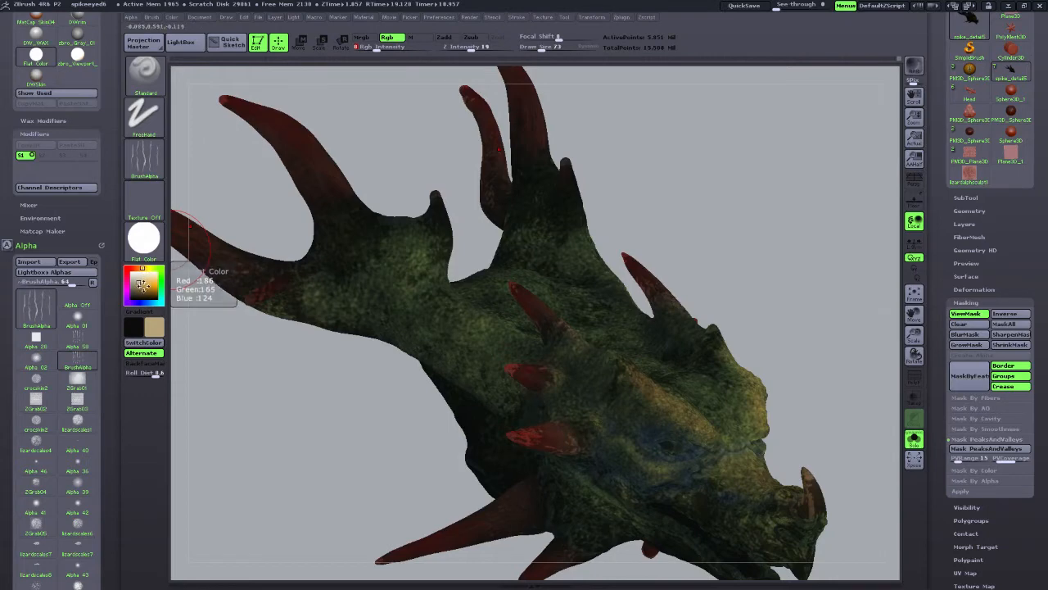
# With the mask overlay hidden, fill the dragon head with a golden brown at RGB intensity 8.
pyautogui.click(141, 286)
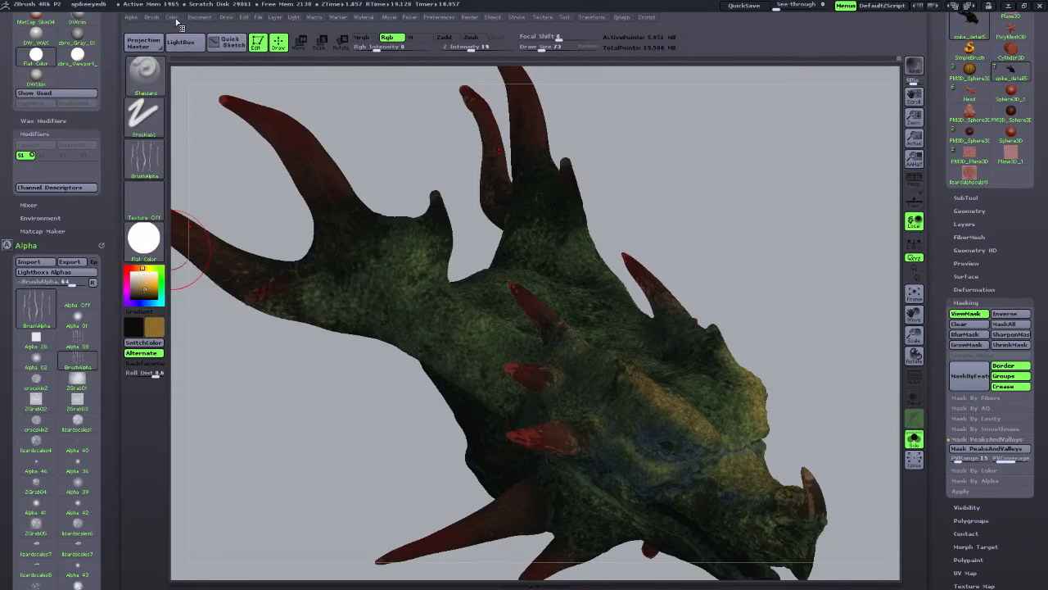
pyautogui.click(966, 313)
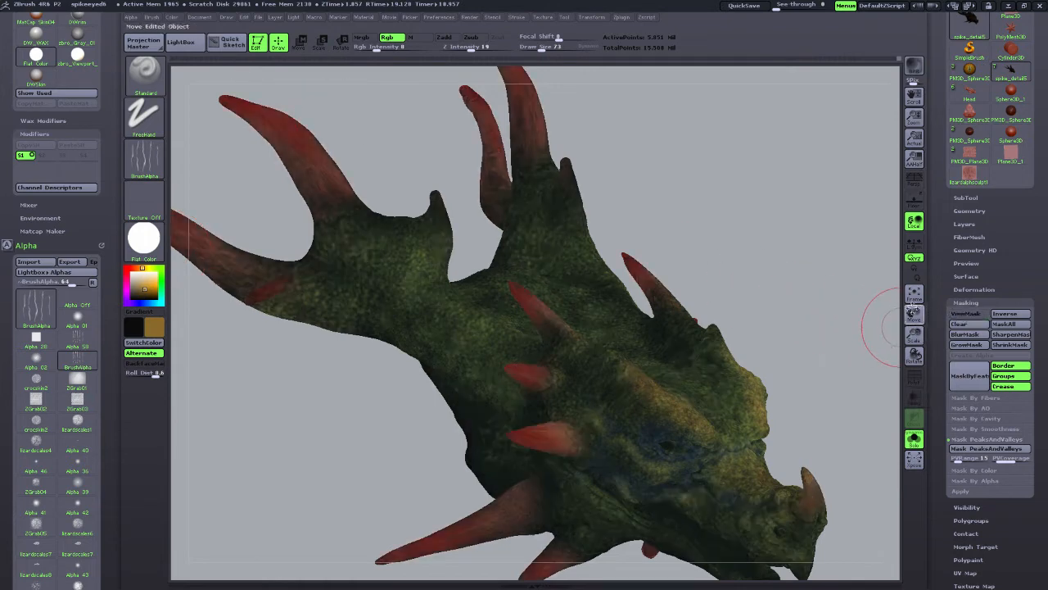
pyautogui.click(172, 17)
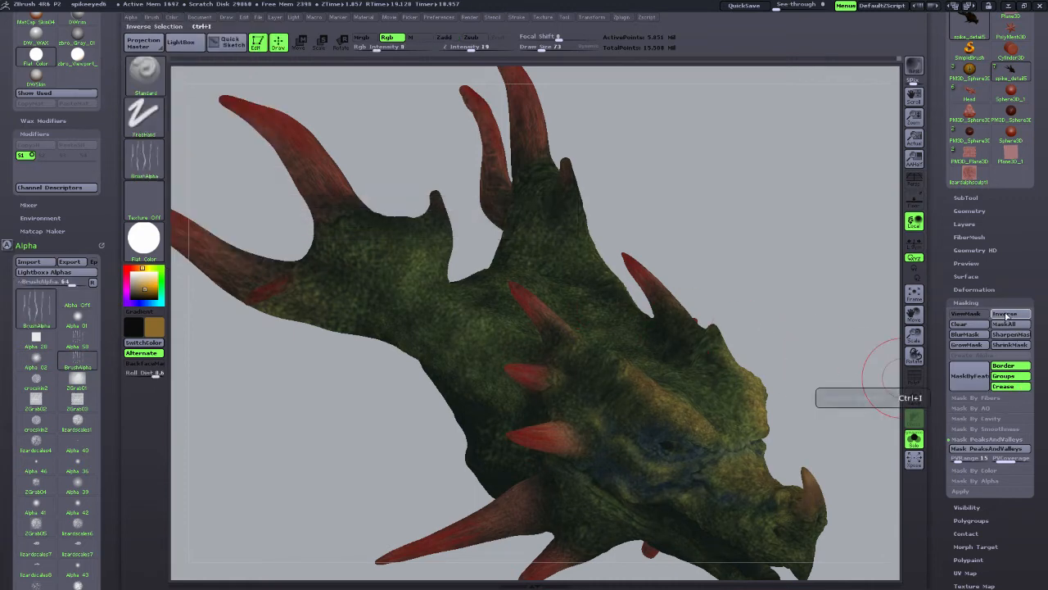
# Invert the peaks-and-valleys mask and fill the dragon head with the golden brown again.
pyautogui.click(1007, 315)
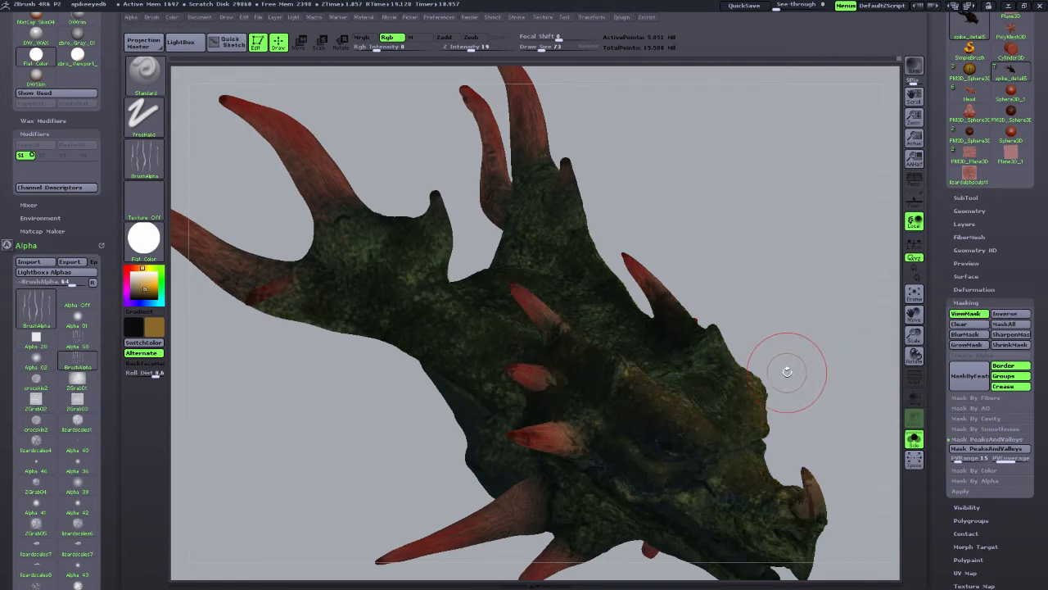
pyautogui.click(172, 18)
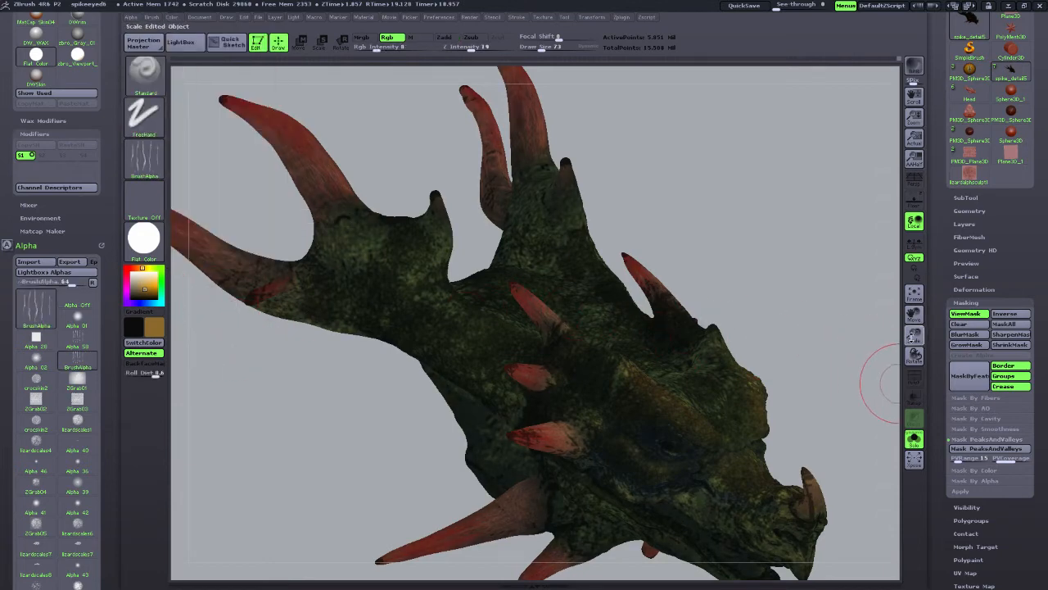
pyautogui.moveTo(914, 336); pyautogui.dragTo(901, 357)
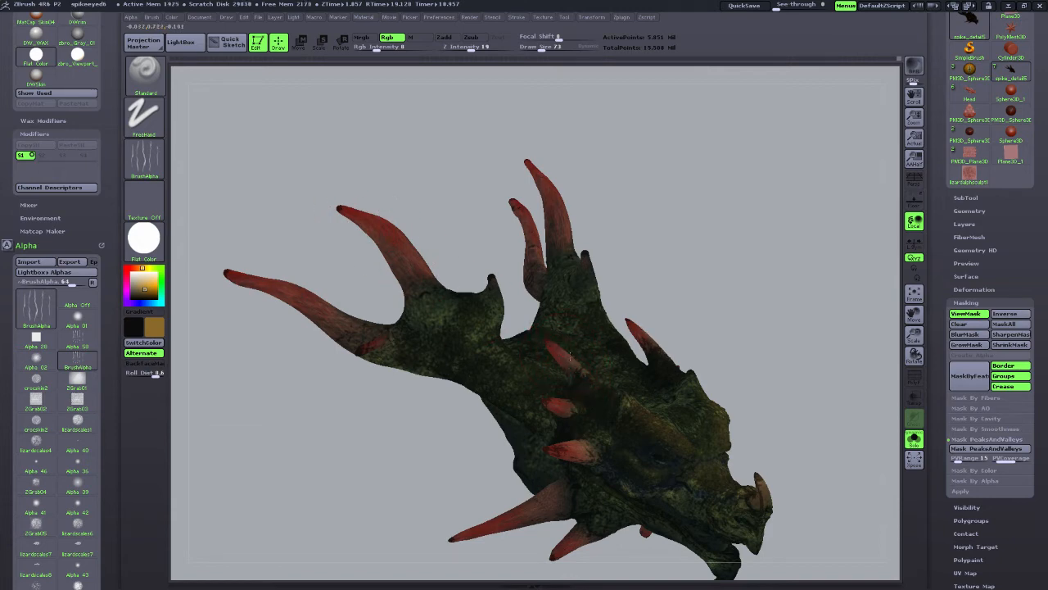
# Hide the mask overlay and raise the RGB intensity to 30.
pyautogui.click(966, 313)
pyautogui.click(386, 47)
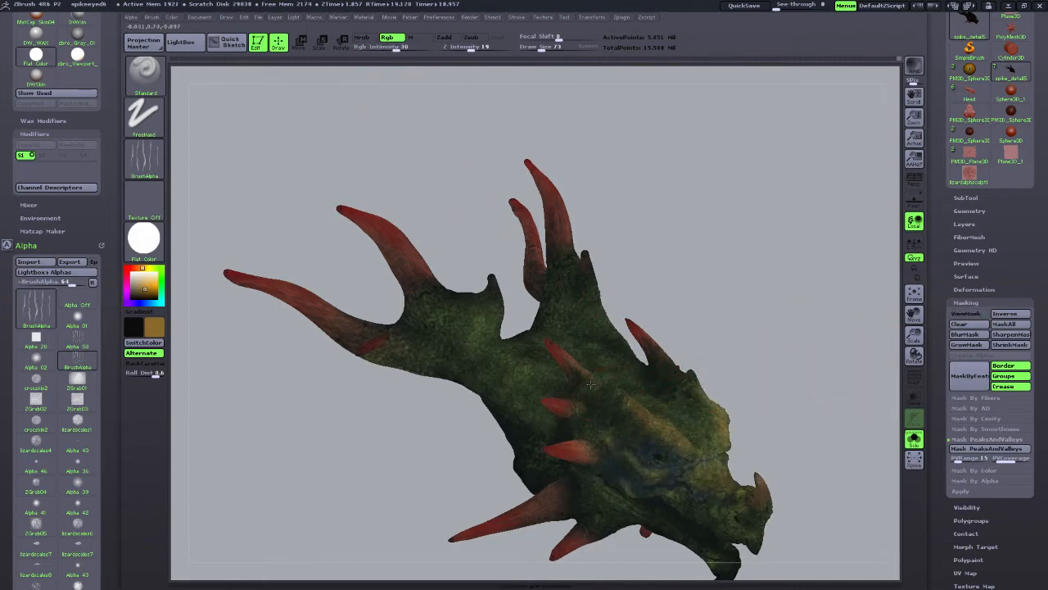
pyautogui.moveTo(795, 385); pyautogui.dragTo(737, 381)
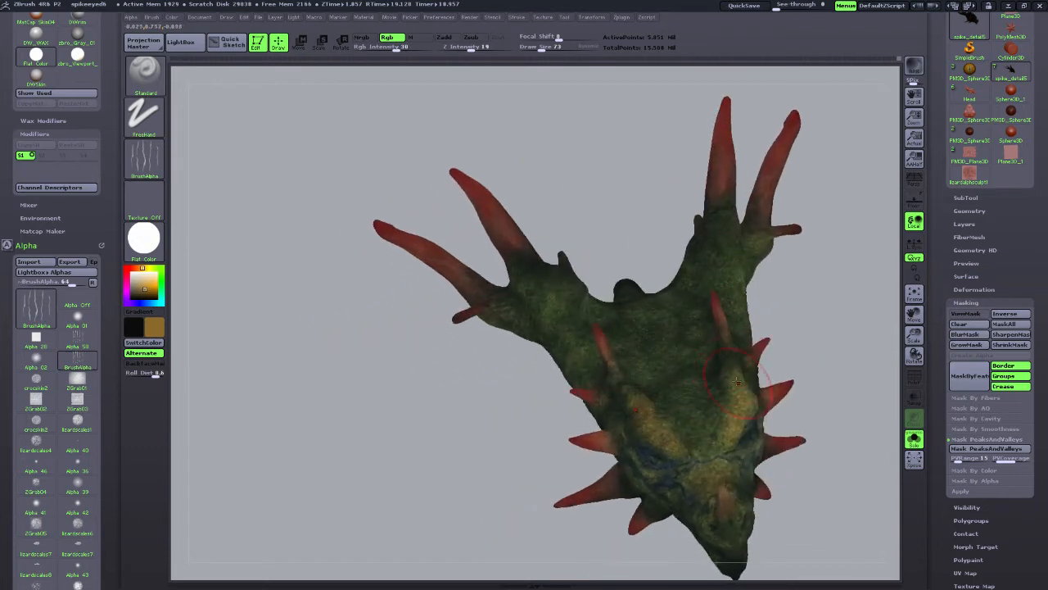
# Spray golden brown mottling over the dragon's head and neck using the Color Spray stroke, Alpha 08 and a draw size of 215.
pyautogui.moveTo(915, 317); pyautogui.dragTo(789, 269)
pyautogui.moveTo(705, 426); pyautogui.dragTo(849, 337)
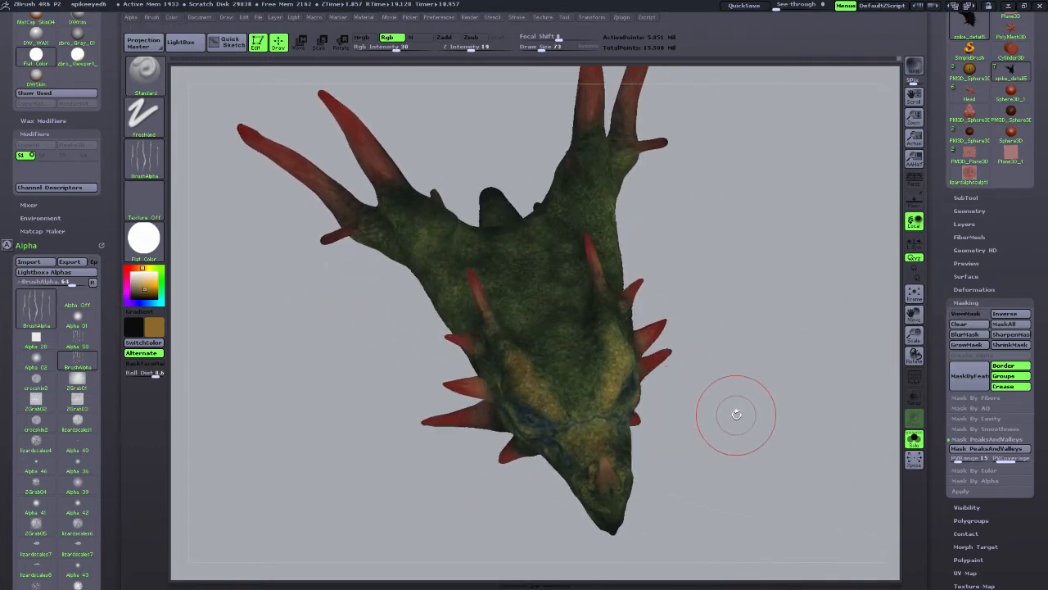
pyautogui.moveTo(737, 417); pyautogui.dragTo(537, 348)
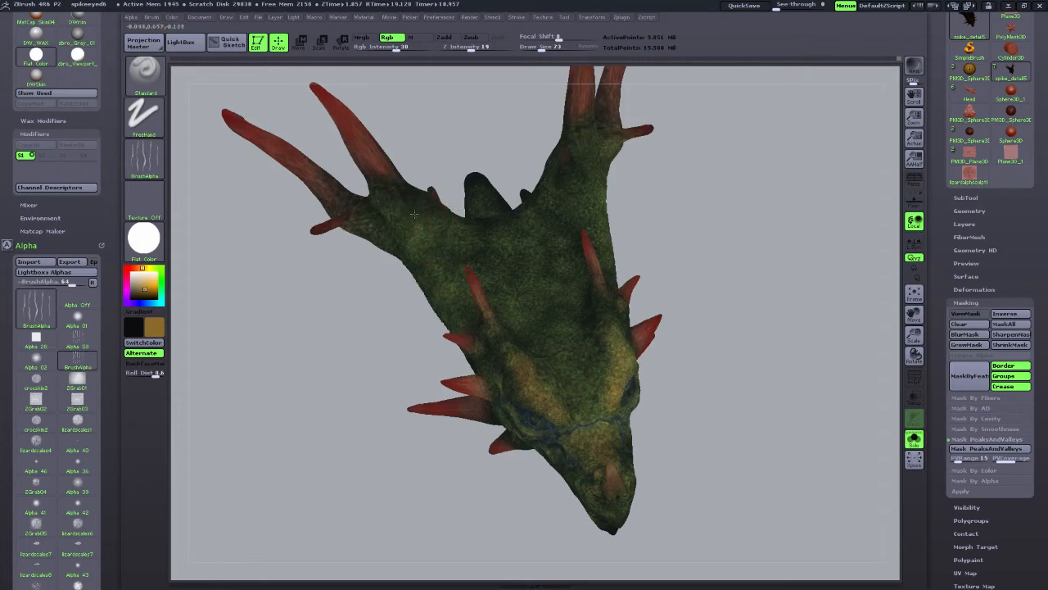
pyautogui.moveTo(668, 219); pyautogui.dragTo(680, 236)
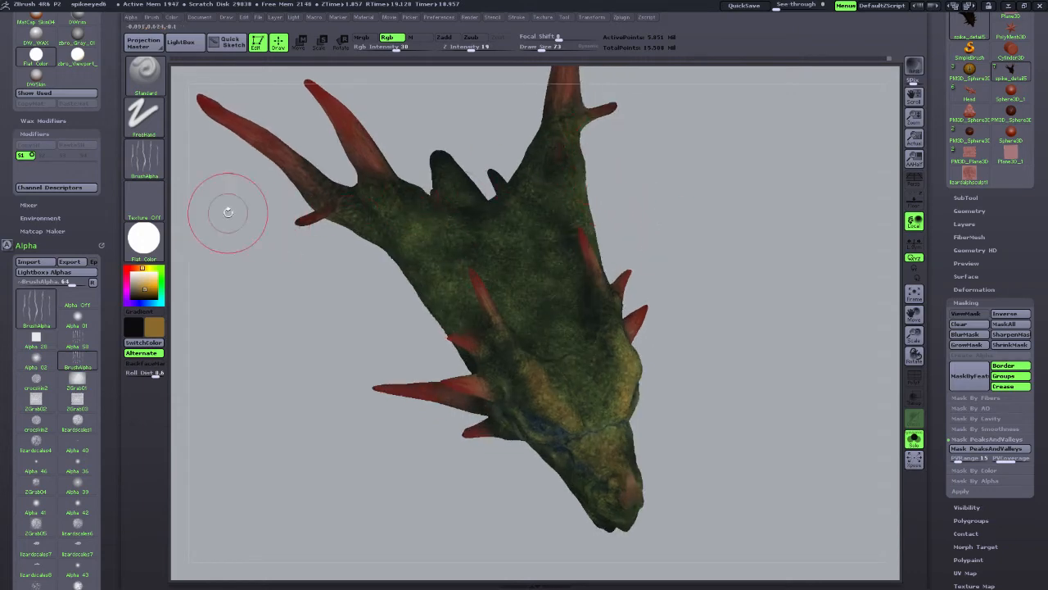
pyautogui.click(139, 148)
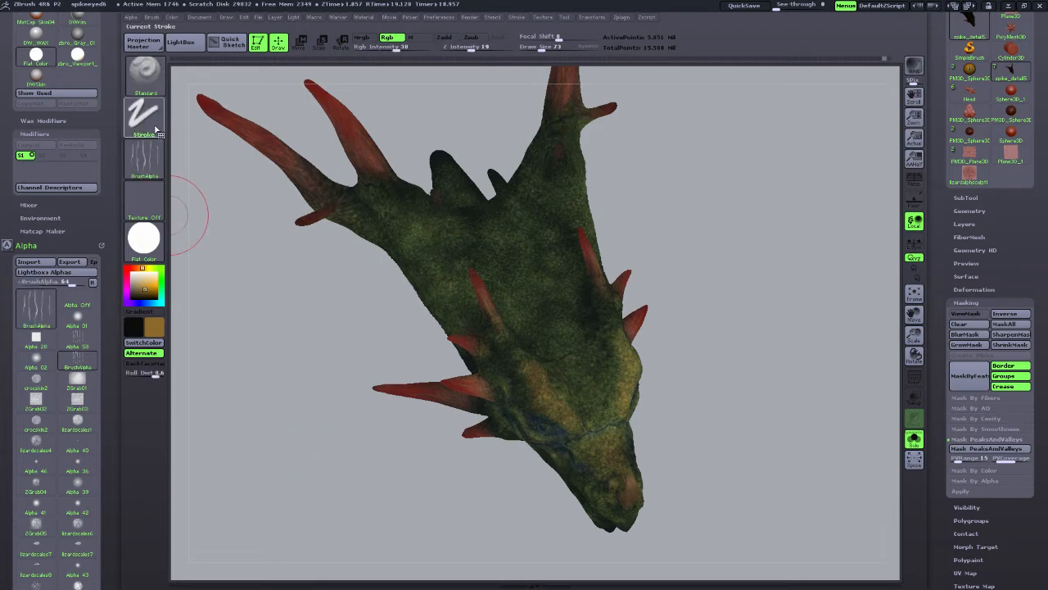
pyautogui.click(145, 116)
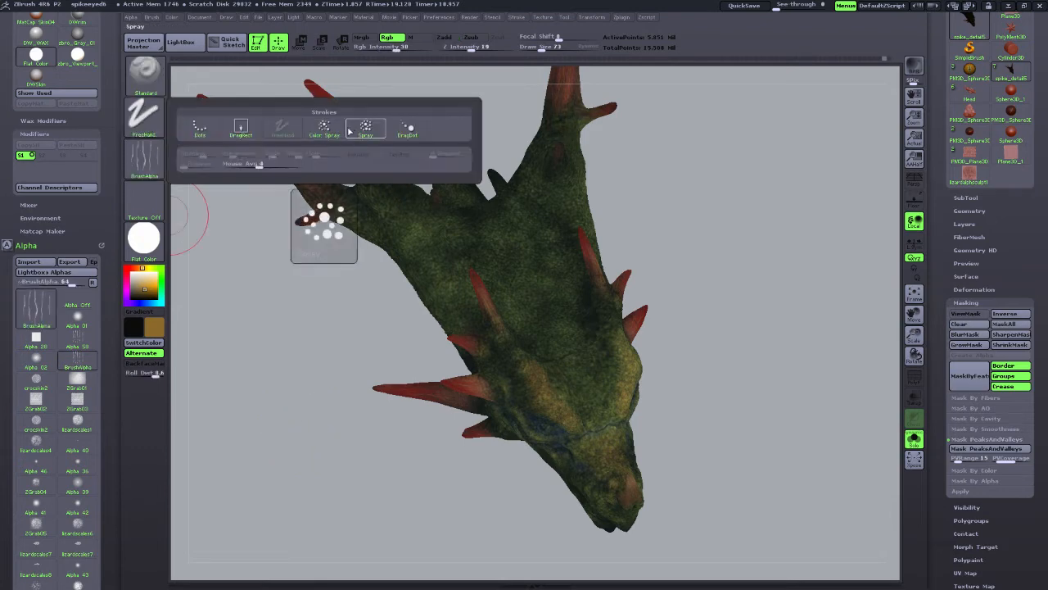
pyautogui.click(324, 127)
pyautogui.click(144, 156)
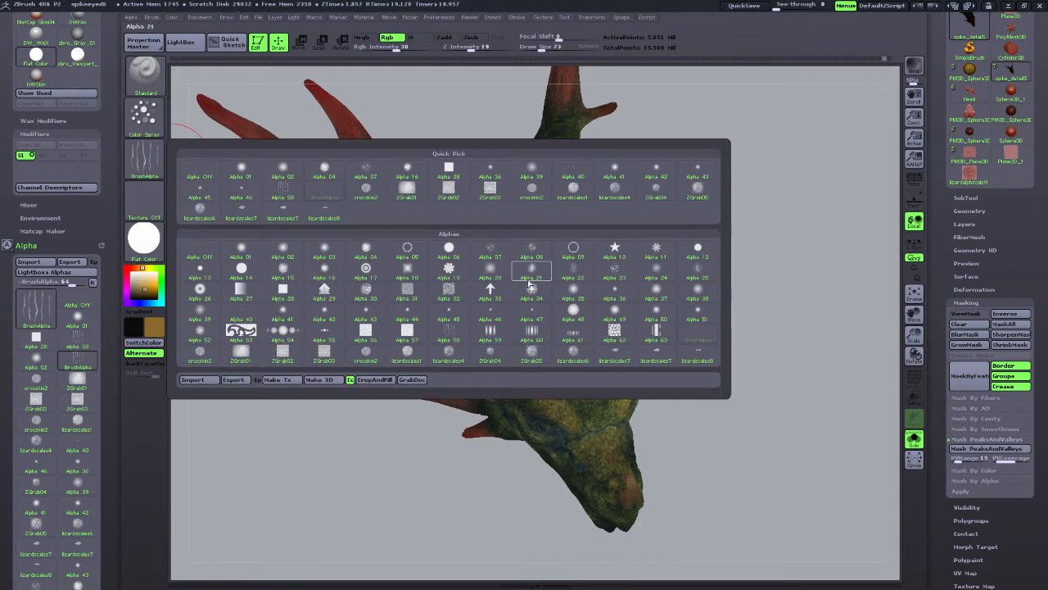
pyautogui.click(531, 248)
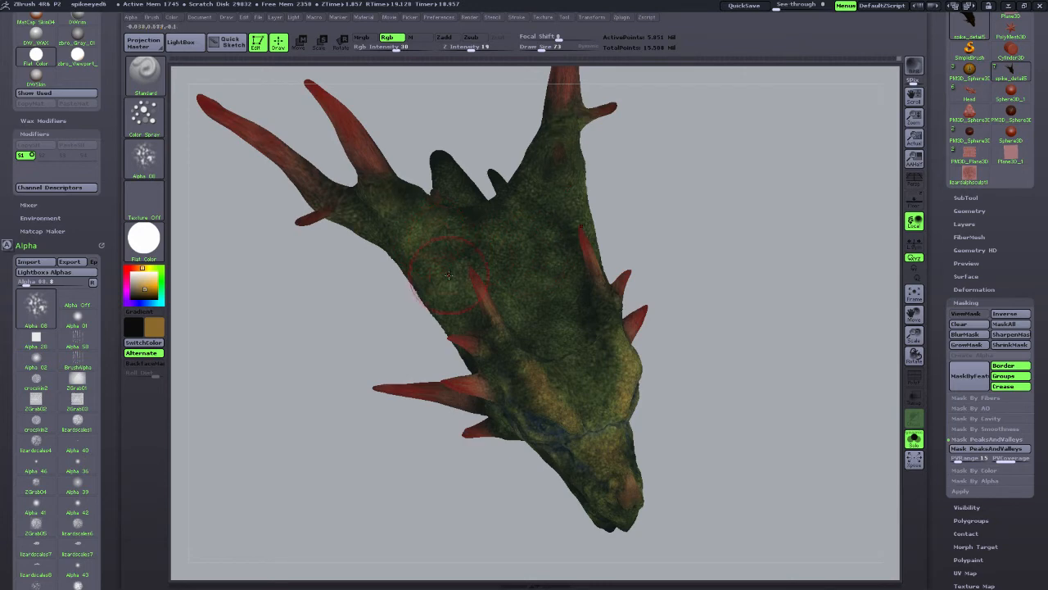
pyautogui.moveTo(542, 49); pyautogui.dragTo(556, 49)
pyautogui.moveTo(704, 431); pyautogui.dragTo(730, 411)
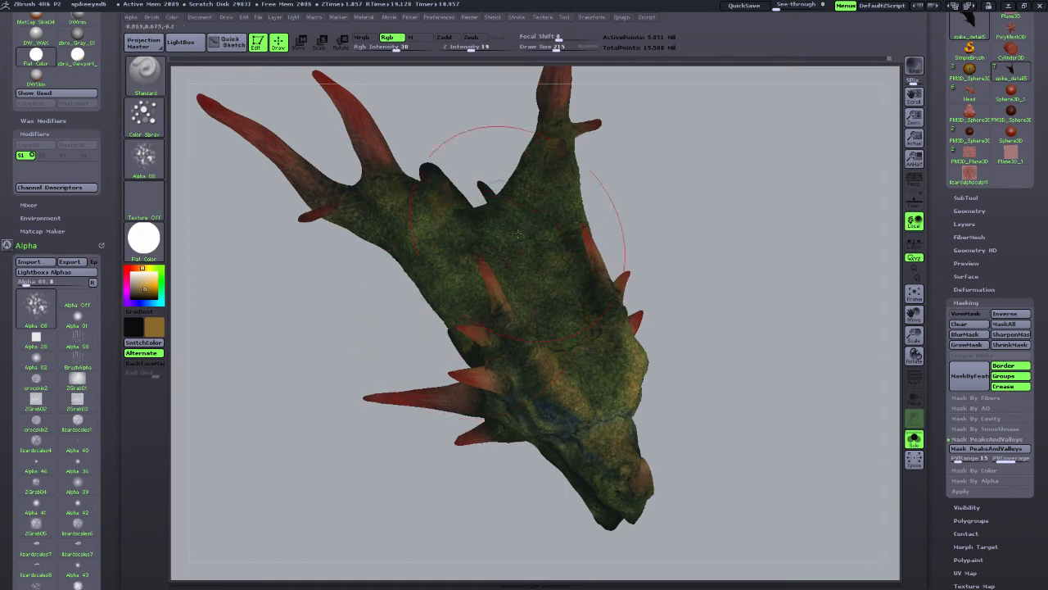
# Spray dark brown patches over the crown, neck and brow with a draw size of 109 and an RGB intensity of 63.
pyautogui.moveTo(557, 43); pyautogui.dragTo(547, 47)
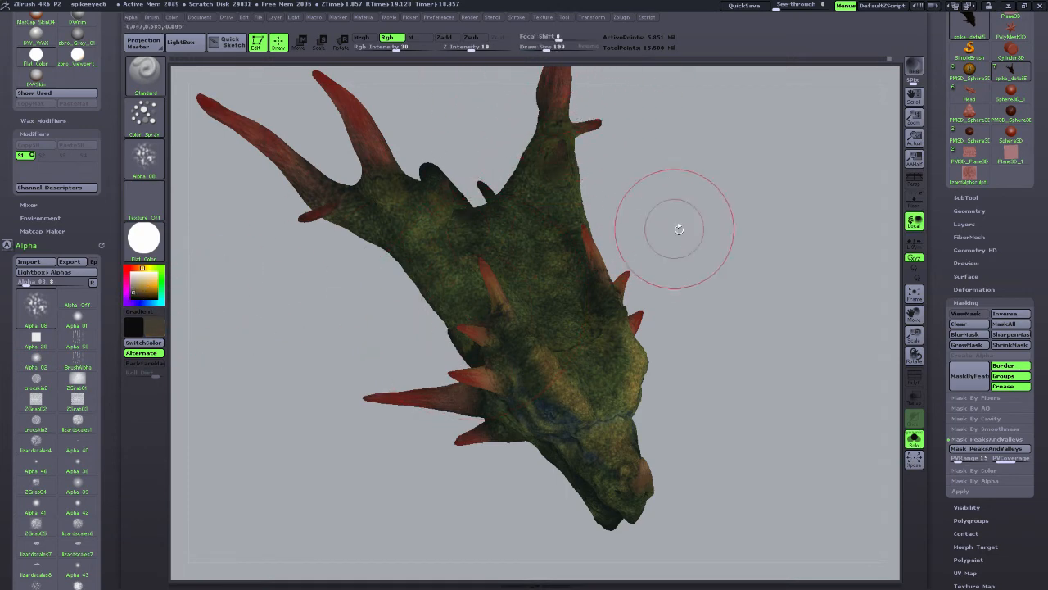
pyautogui.moveTo(677, 226); pyautogui.dragTo(476, 274)
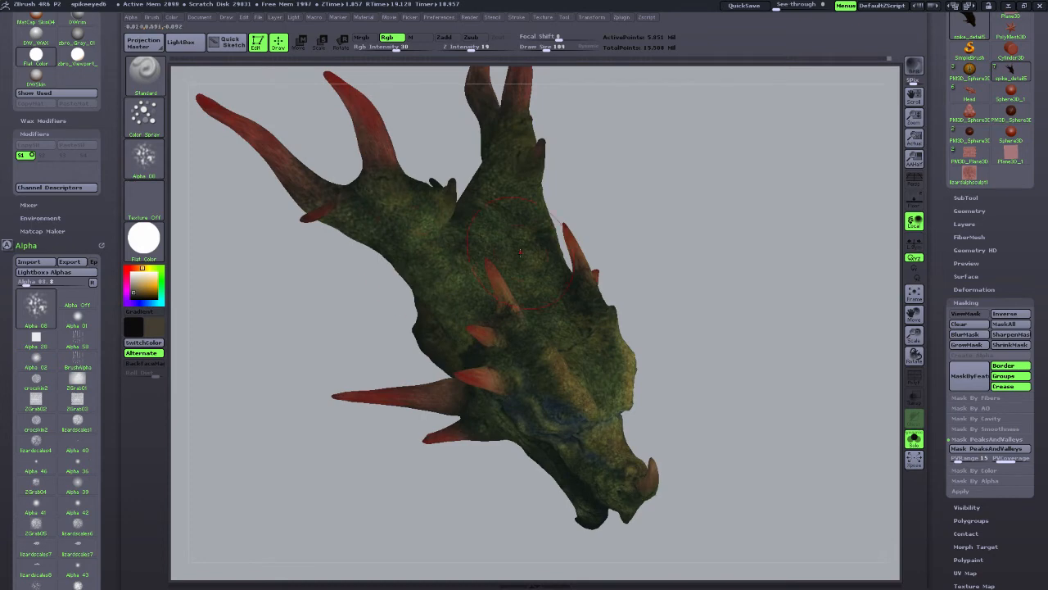
pyautogui.moveTo(396, 48); pyautogui.dragTo(417, 58)
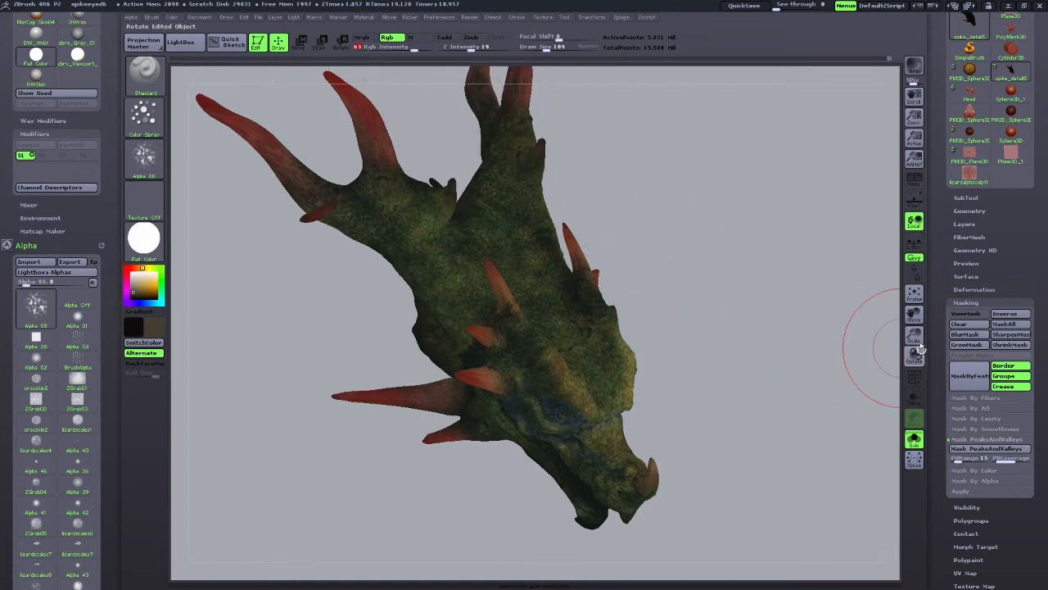
pyautogui.moveTo(915, 336); pyautogui.dragTo(907, 383)
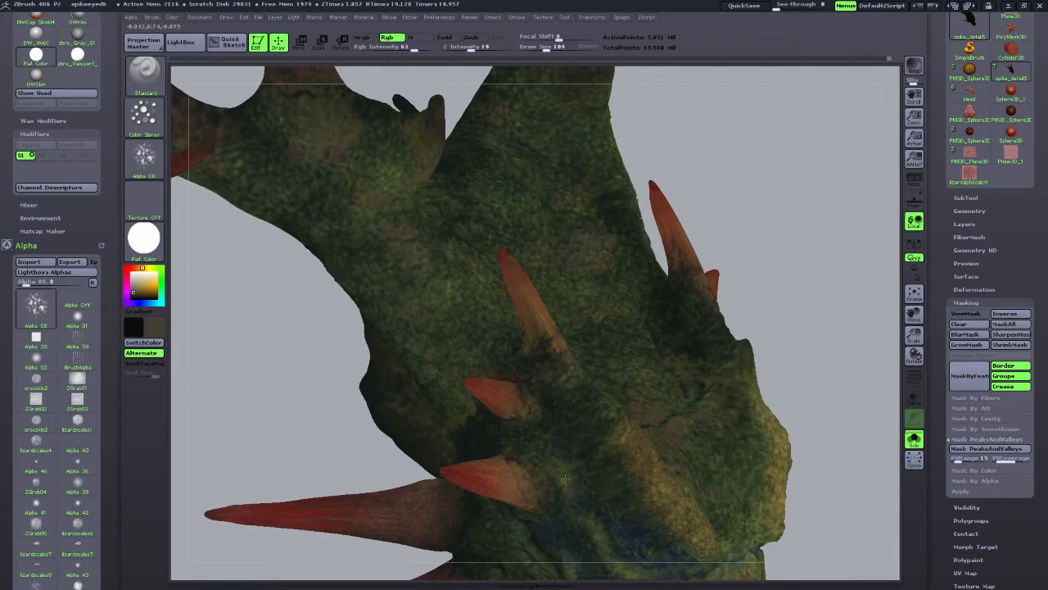
pyautogui.moveTo(842, 438)
pyautogui.mouseDown()
pyautogui.moveTo(819, 385)
pyautogui.moveTo(637, 476)
pyautogui.mouseUp()
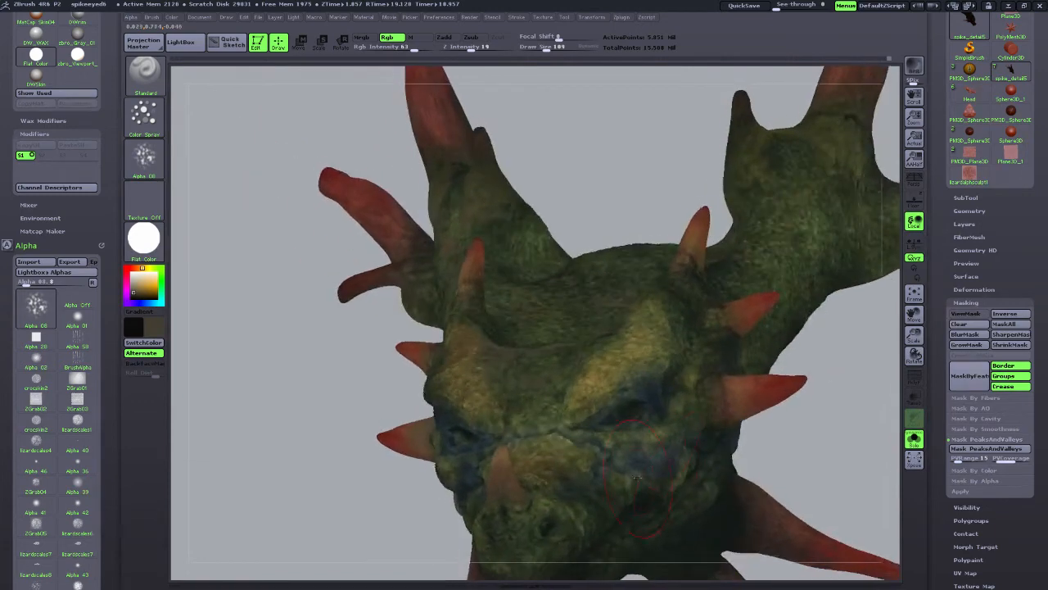
pyautogui.moveTo(454, 525); pyautogui.dragTo(513, 505)
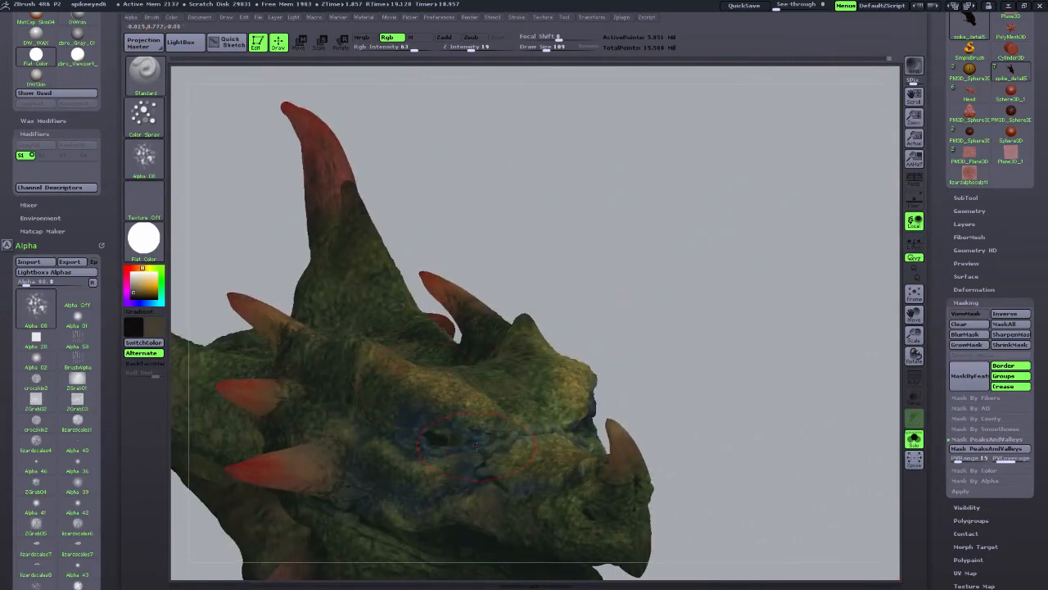
pyautogui.moveTo(714, 403); pyautogui.dragTo(735, 477)
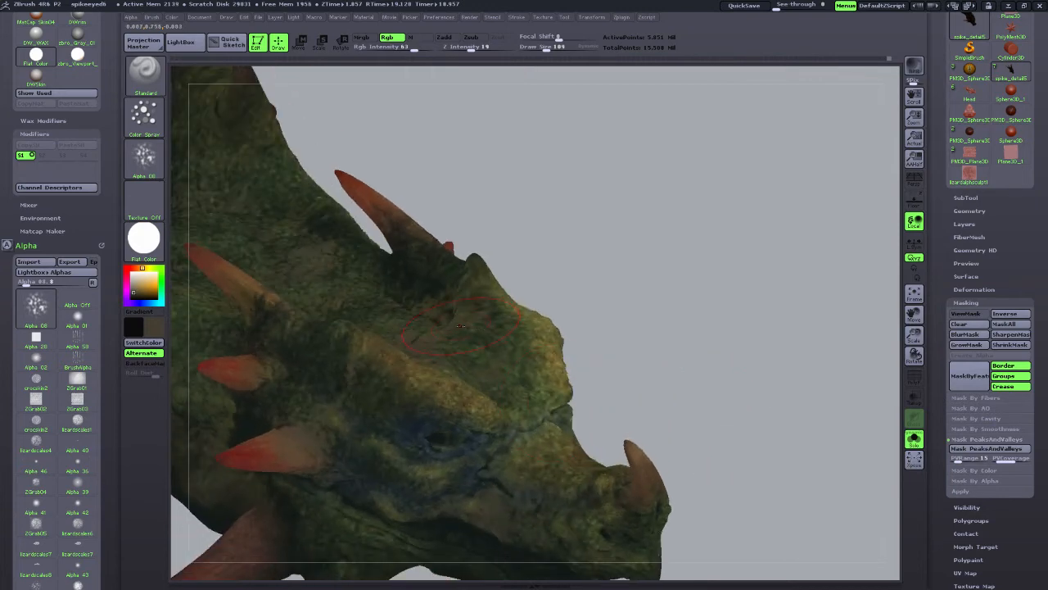
pyautogui.moveTo(629, 258); pyautogui.dragTo(632, 299)
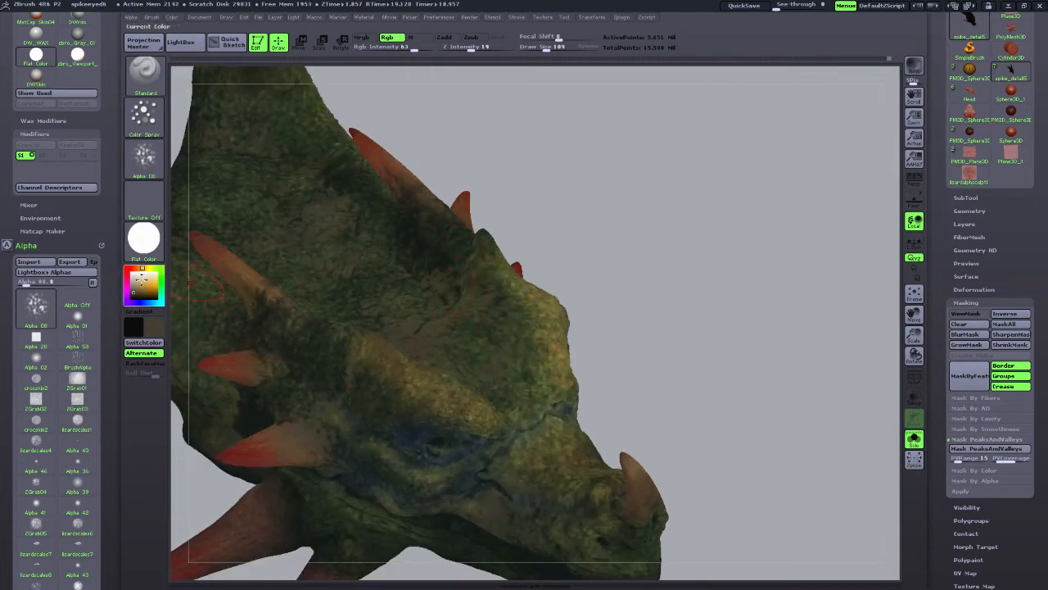
# Reduce the draw size to 39 and spray yellow-green speckles over the crown behind the brows.
pyautogui.moveTo(547, 47); pyautogui.dragTo(535, 47)
pyautogui.moveTo(132, 279); pyautogui.dragTo(147, 281)
pyautogui.click(144, 287)
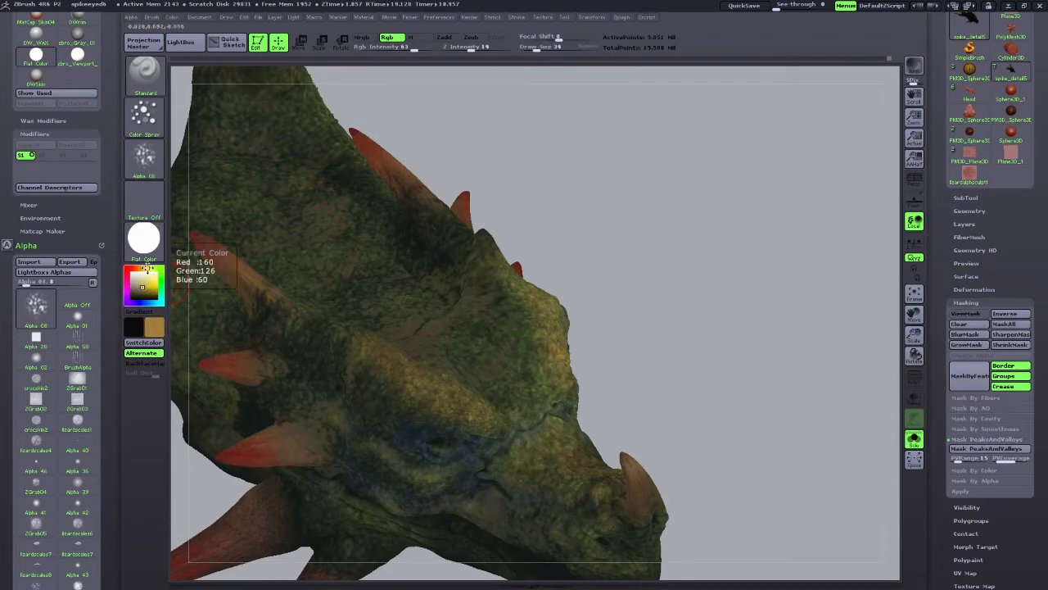
pyautogui.click(148, 268)
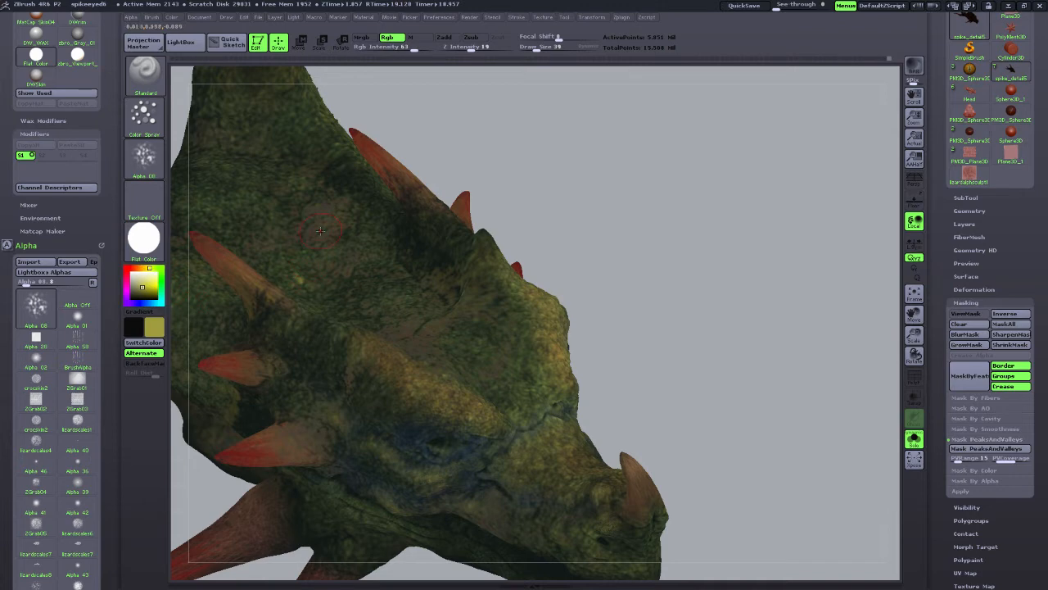
pyautogui.moveTo(593, 222); pyautogui.dragTo(638, 253)
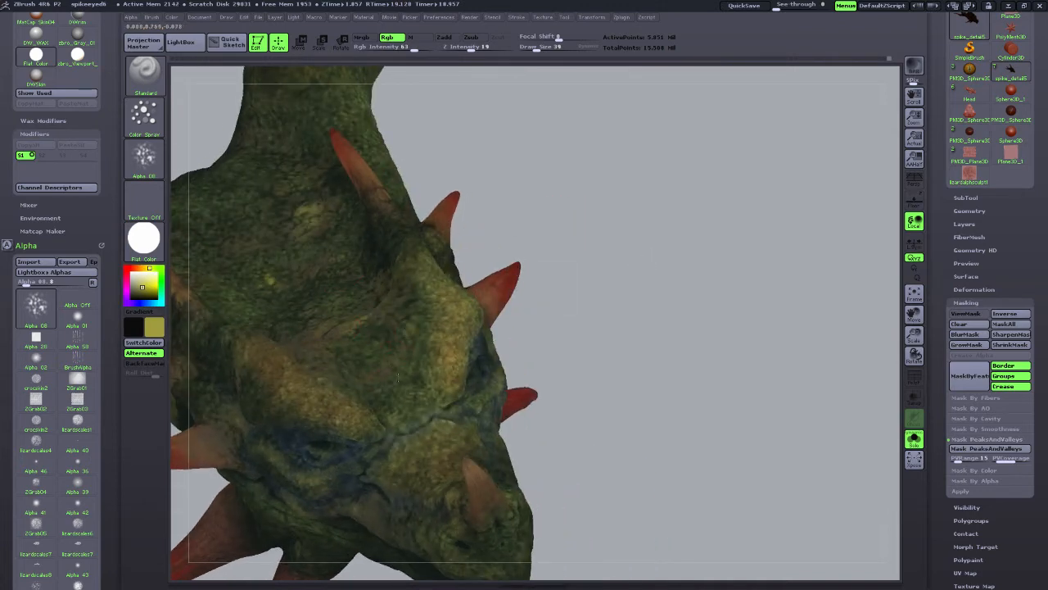
pyautogui.moveTo(835, 344); pyautogui.dragTo(569, 326)
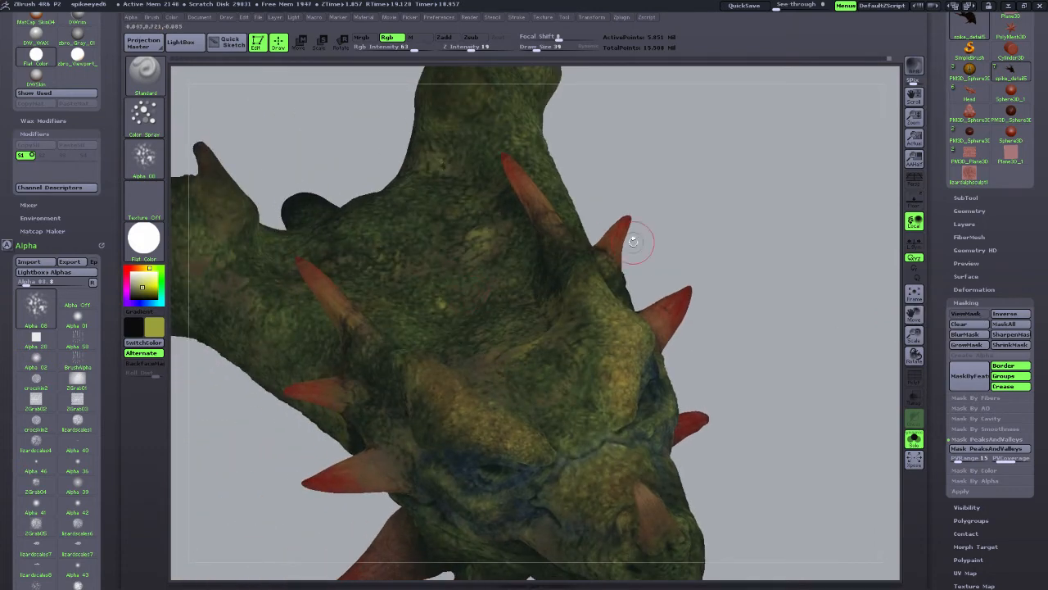
# Add yellow-green sprayed speckles along the side of the head, the cheek, the lower jaw and the neck.
pyautogui.moveTo(709, 293); pyautogui.dragTo(744, 263)
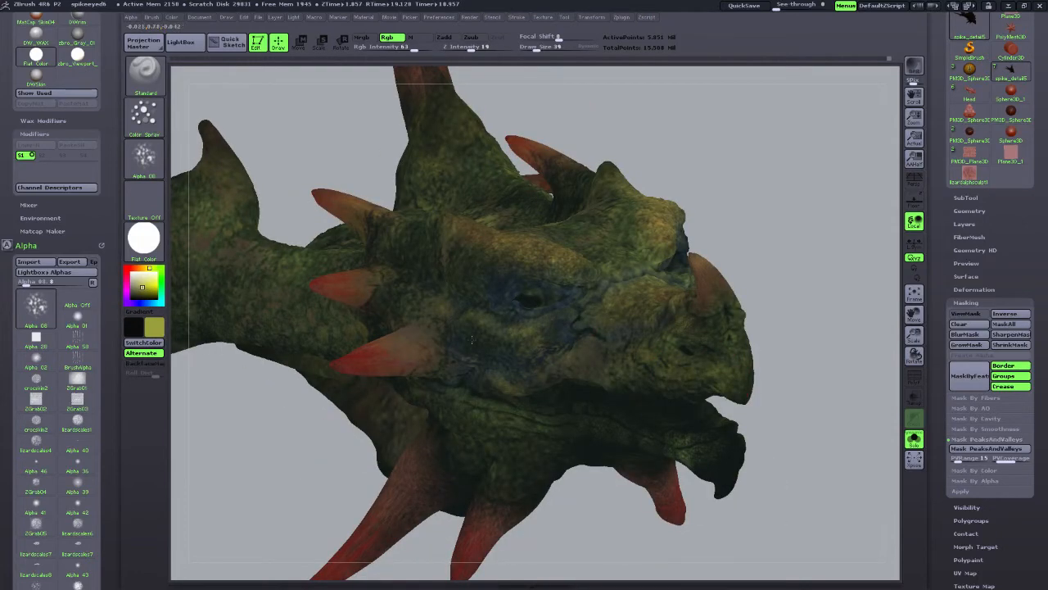
pyautogui.moveTo(270, 454); pyautogui.dragTo(371, 305)
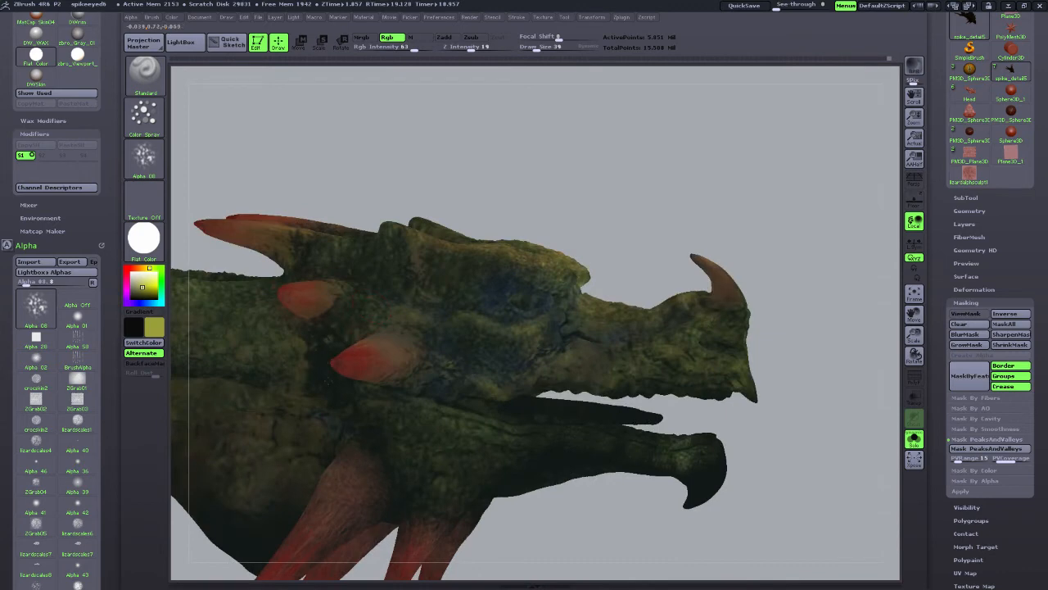
pyautogui.moveTo(672, 176); pyautogui.dragTo(449, 318)
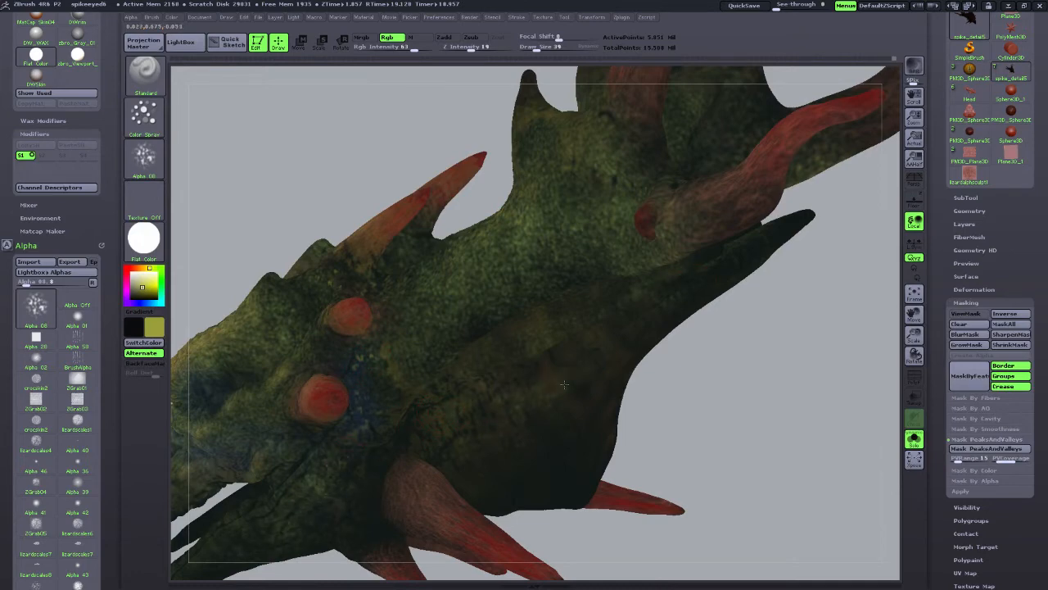
pyautogui.moveTo(671, 362); pyautogui.dragTo(715, 384)
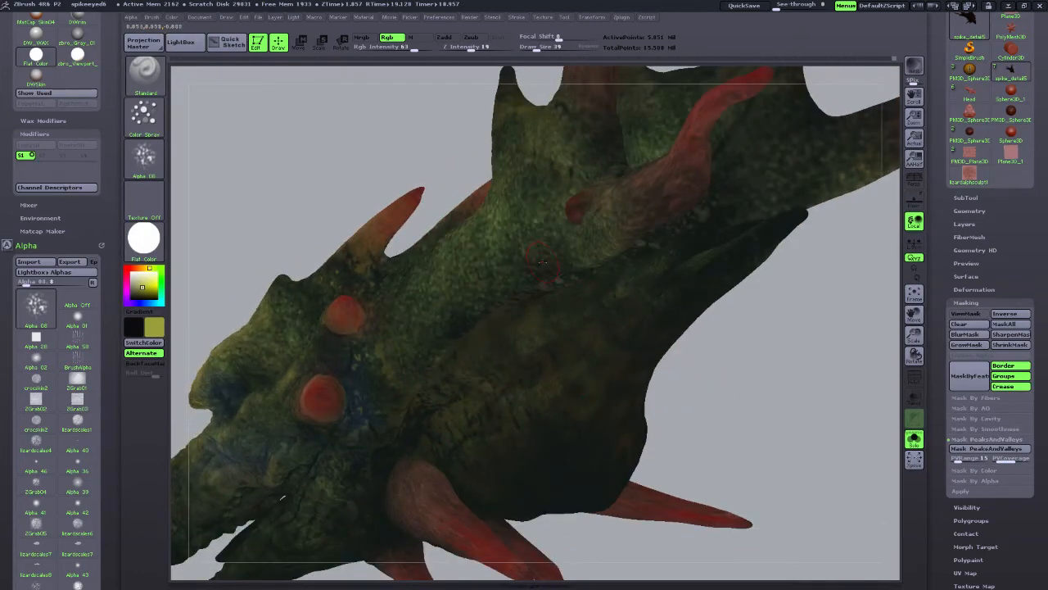
pyautogui.moveTo(653, 358); pyautogui.dragTo(671, 442)
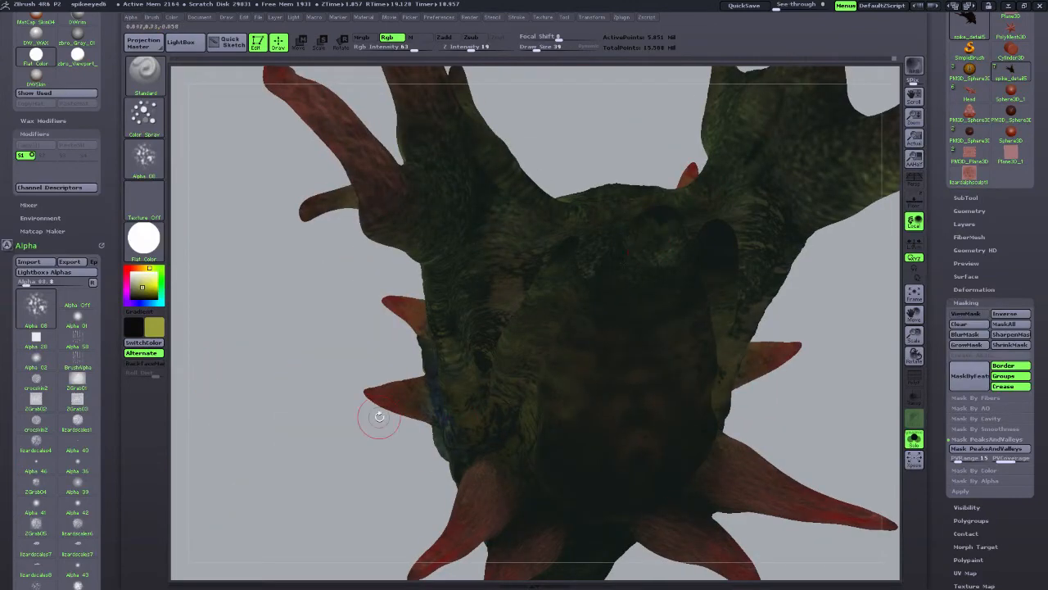
pyautogui.moveTo(380, 418); pyautogui.dragTo(523, 356)
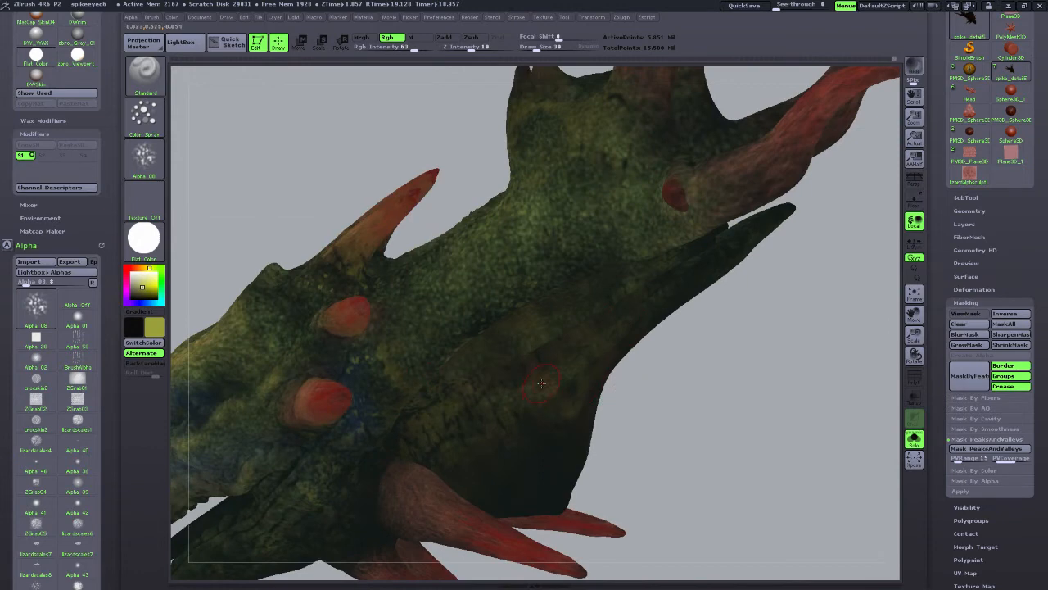
pyautogui.moveTo(470, 141); pyautogui.dragTo(527, 226)
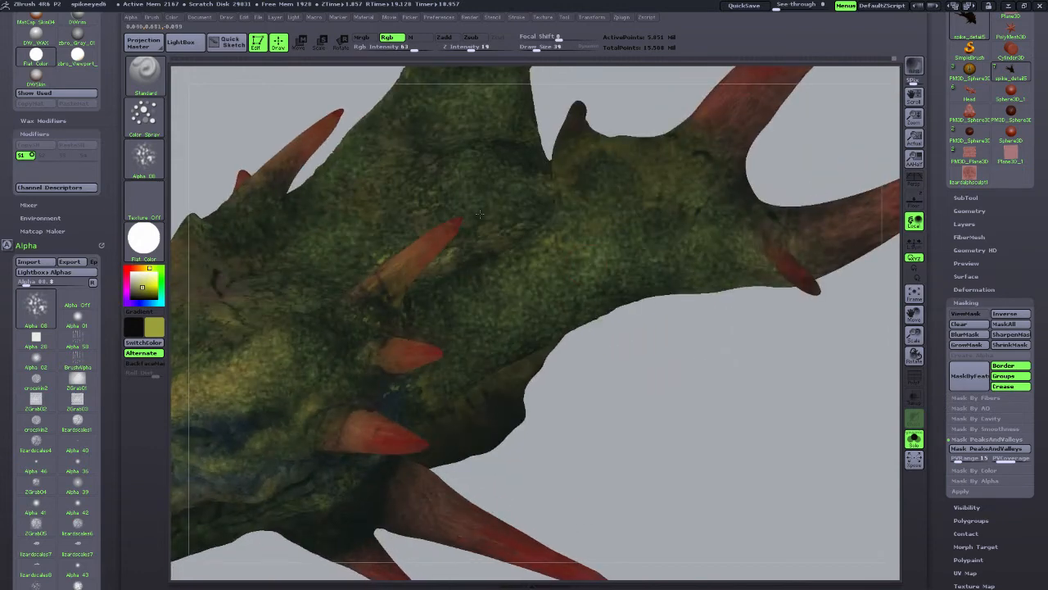
# Spray yellow-green mottling onto the forehead between the brow ridges.
pyautogui.moveTo(658, 426); pyautogui.dragTo(723, 382)
pyautogui.moveTo(914, 314); pyautogui.dragTo(1032, 287)
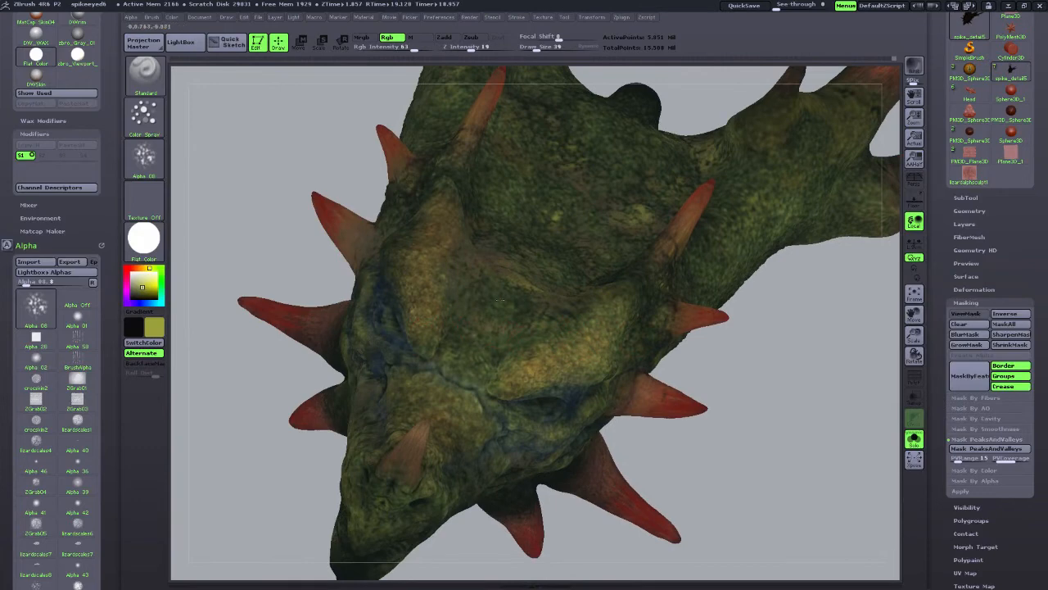
pyautogui.moveTo(713, 400); pyautogui.dragTo(521, 308)
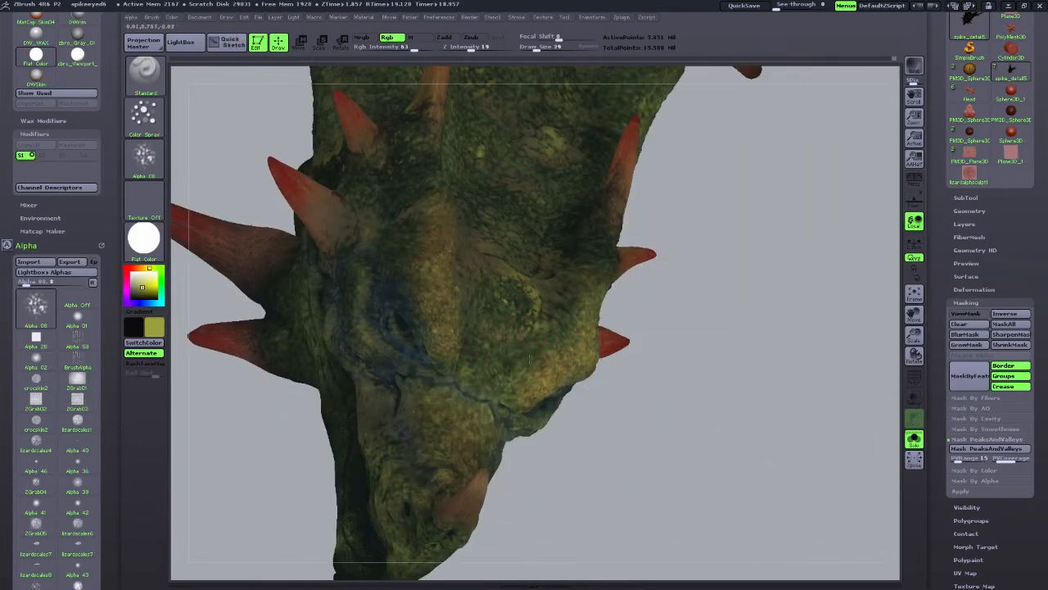
pyautogui.moveTo(529, 358); pyautogui.dragTo(586, 303)
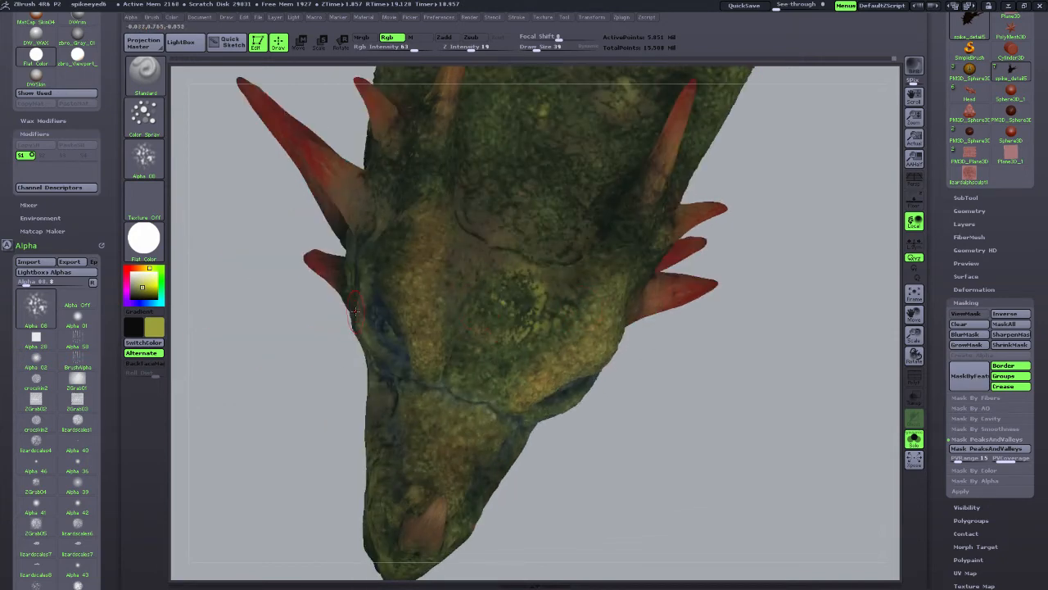
pyautogui.moveTo(251, 421); pyautogui.dragTo(492, 320)
pyautogui.moveTo(671, 435); pyautogui.dragTo(753, 399)
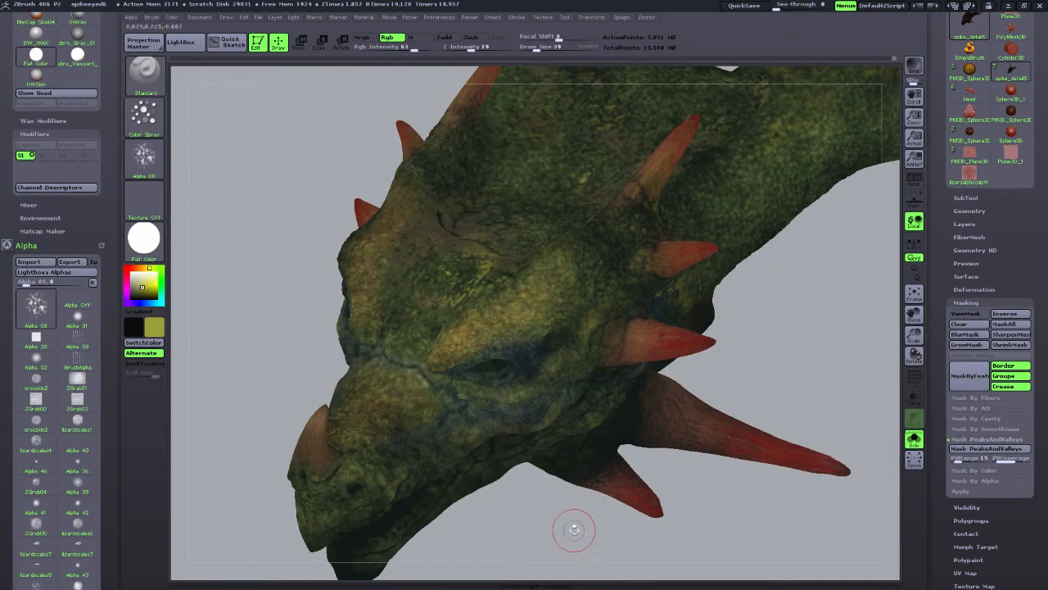
pyautogui.moveTo(574, 529); pyautogui.dragTo(426, 409)
# Switch the dragon head's material to MatCap Gray and check the painted colours from the front and above.
pyautogui.click(145, 237)
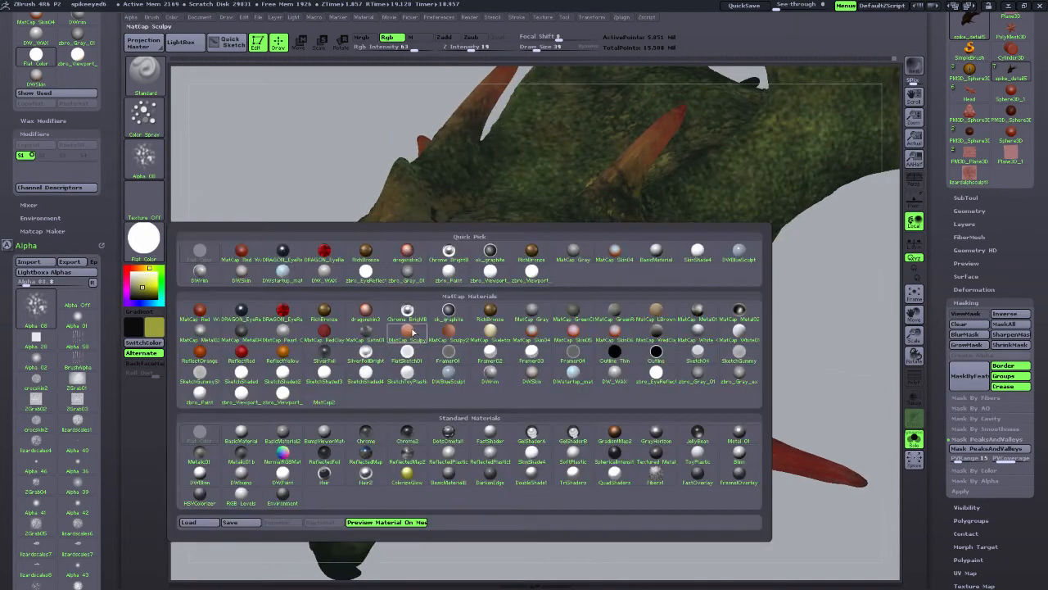
pyautogui.click(532, 309)
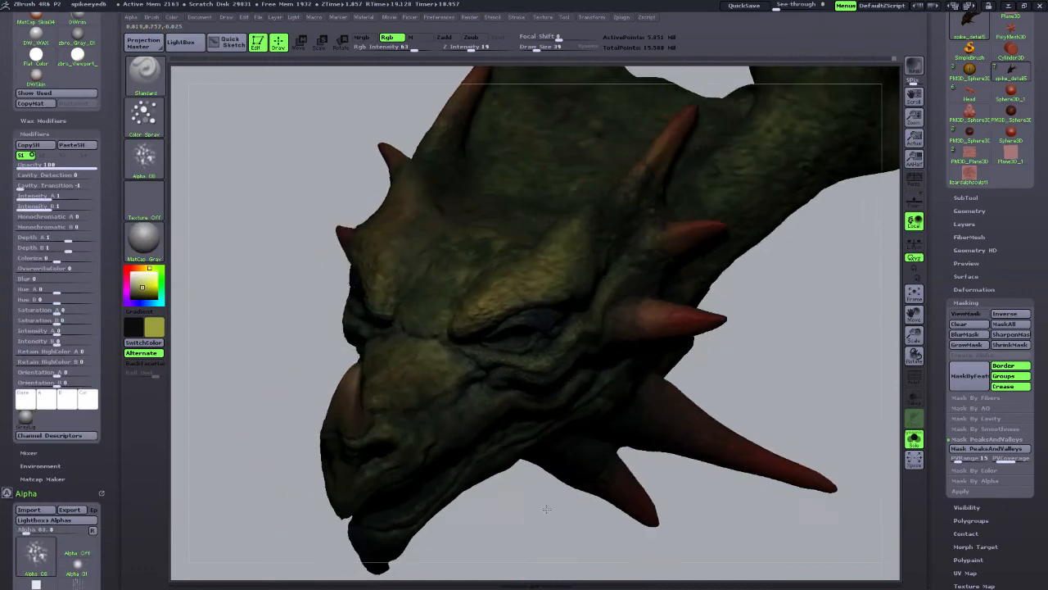
pyautogui.moveTo(547, 508); pyautogui.dragTo(668, 378)
pyautogui.moveTo(913, 335); pyautogui.dragTo(900, 353)
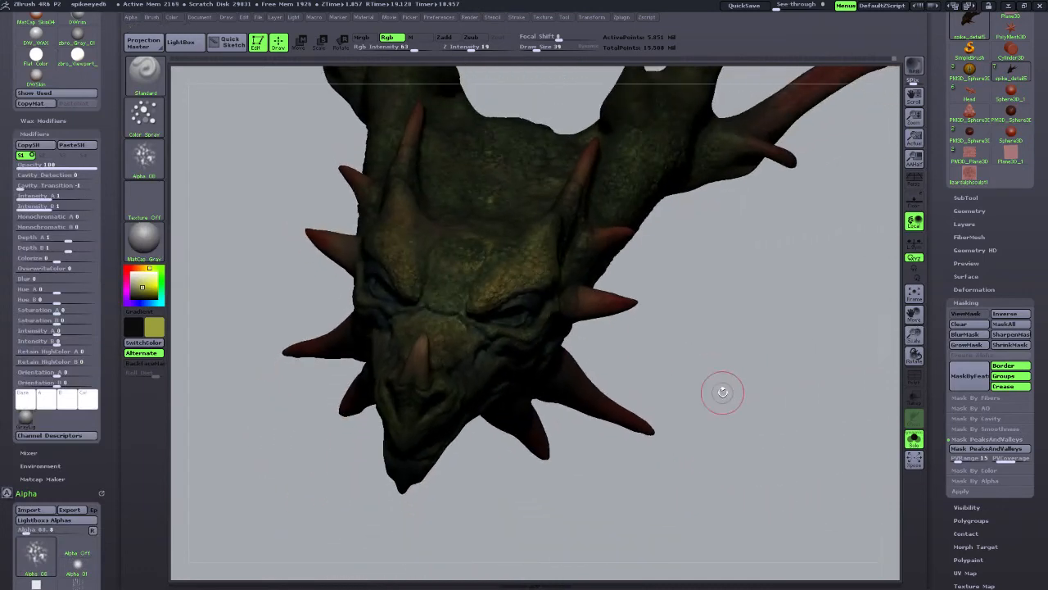
pyautogui.moveTo(666, 445); pyautogui.dragTo(573, 346)
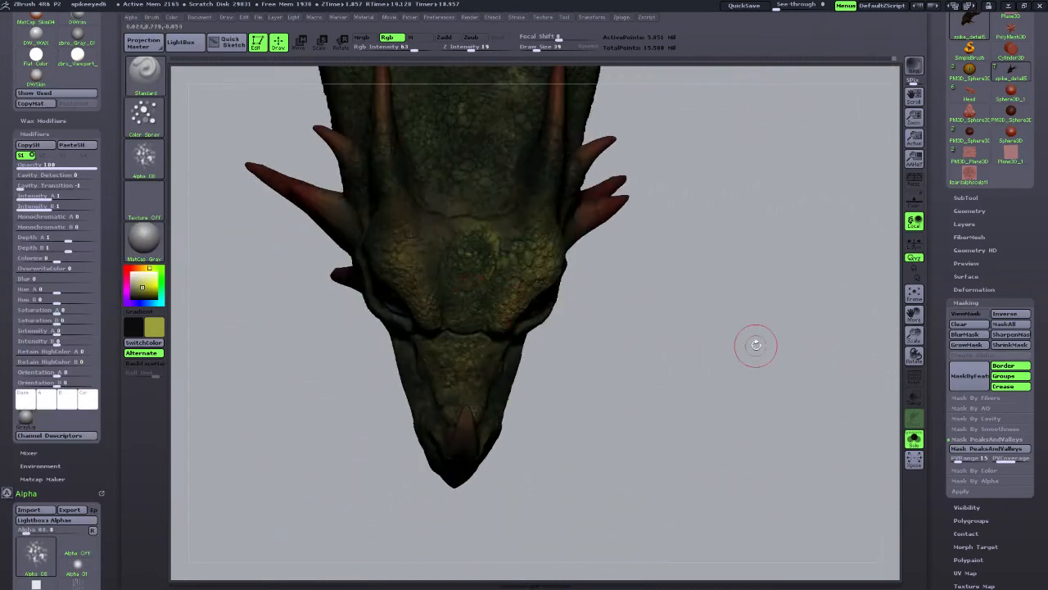
# Switch the stroke to FreeHand, reduce the draw size to 17 and dab yellow-green onto individual scales between the brow ridges.
pyautogui.moveTo(912, 335); pyautogui.dragTo(902, 370)
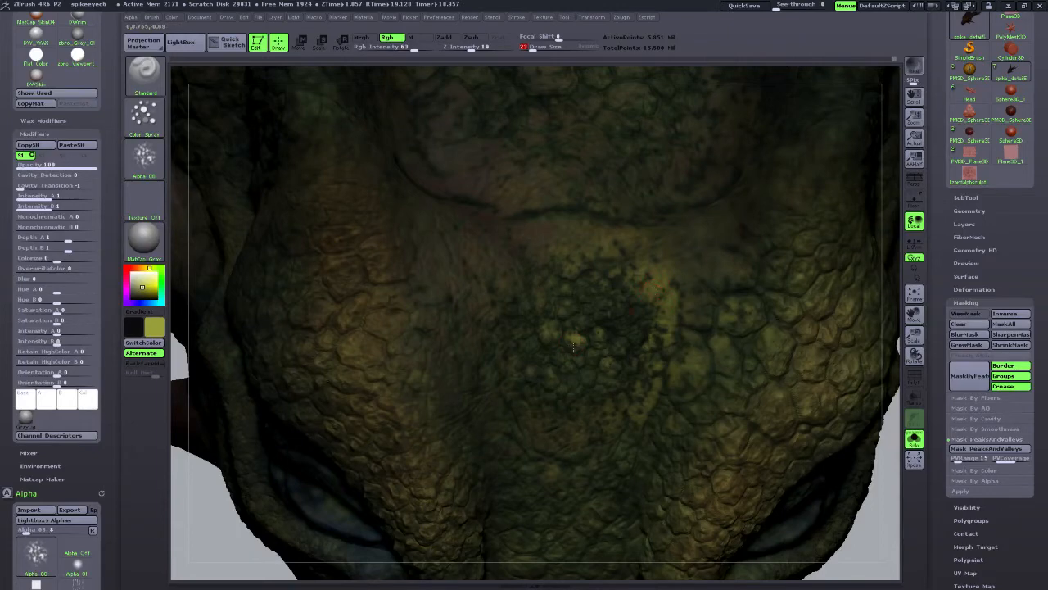
pyautogui.click(144, 115)
pyautogui.click(144, 114)
pyautogui.click(281, 128)
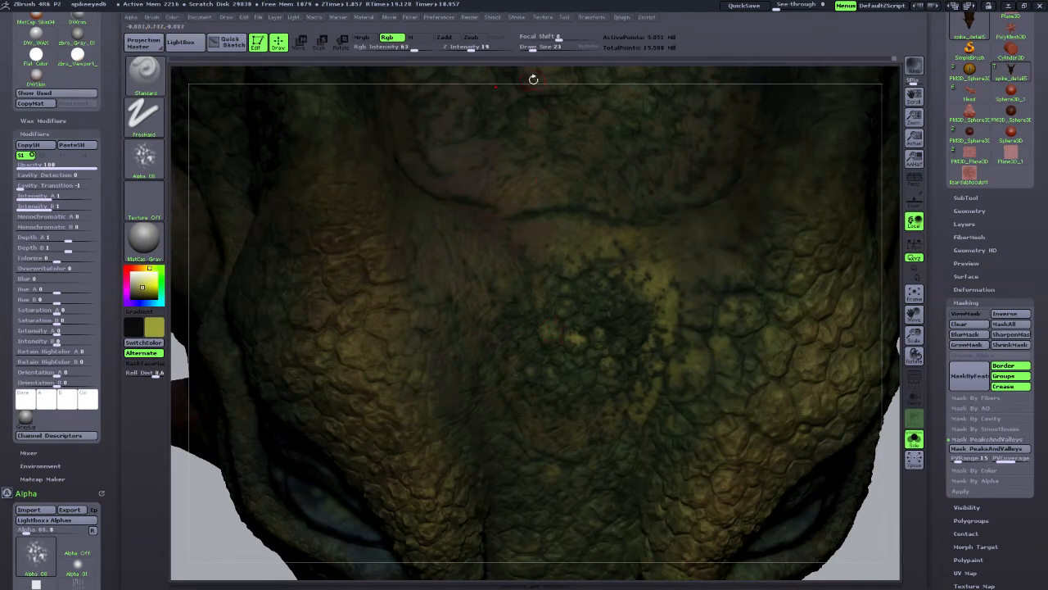
pyautogui.click(530, 48)
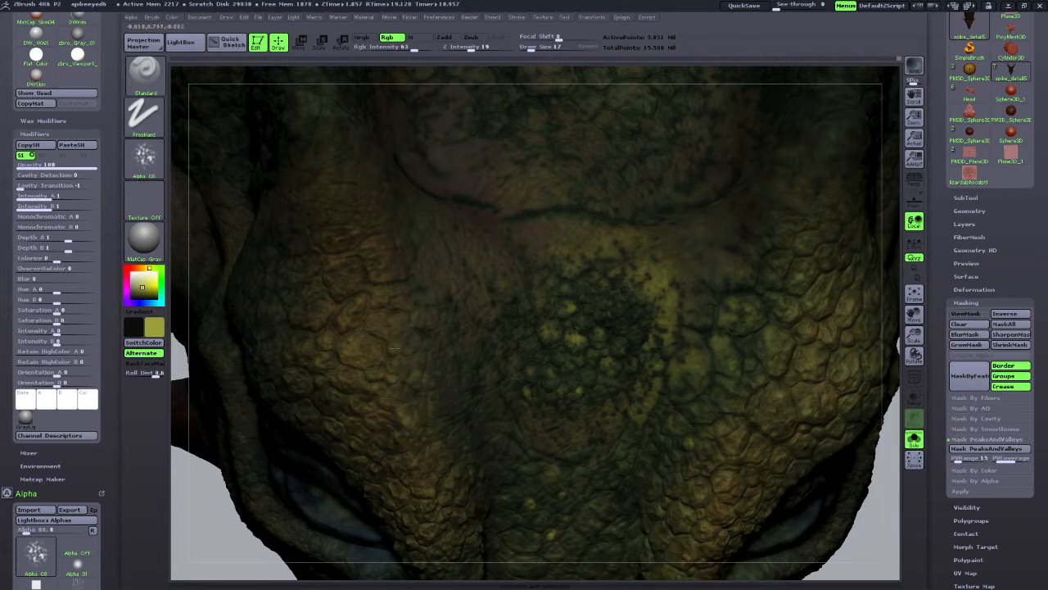
pyautogui.moveTo(914, 335); pyautogui.dragTo(860, 340)
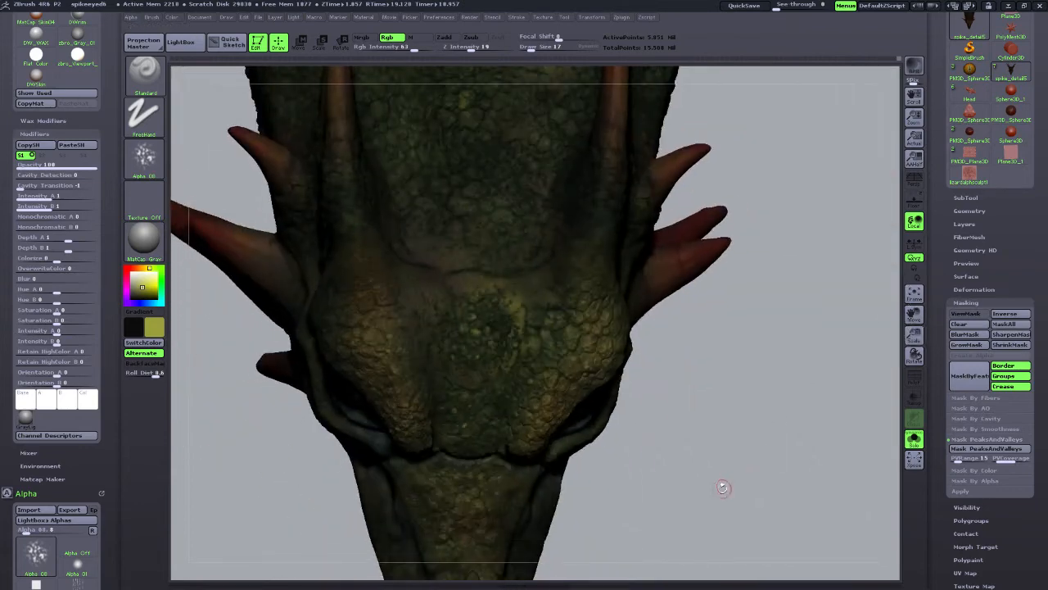
# Set the draw size to 28 and dab yellow-green onto scales of the brow ridges and around the side horn bases.
pyautogui.moveTo(723, 489); pyautogui.dragTo(805, 398)
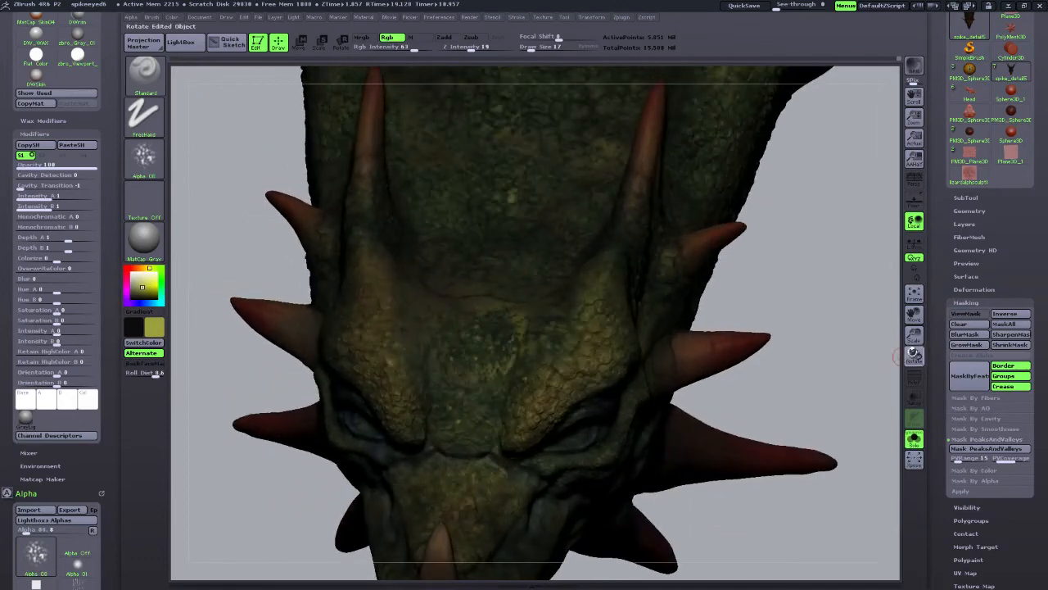
pyautogui.moveTo(914, 352); pyautogui.dragTo(563, 417)
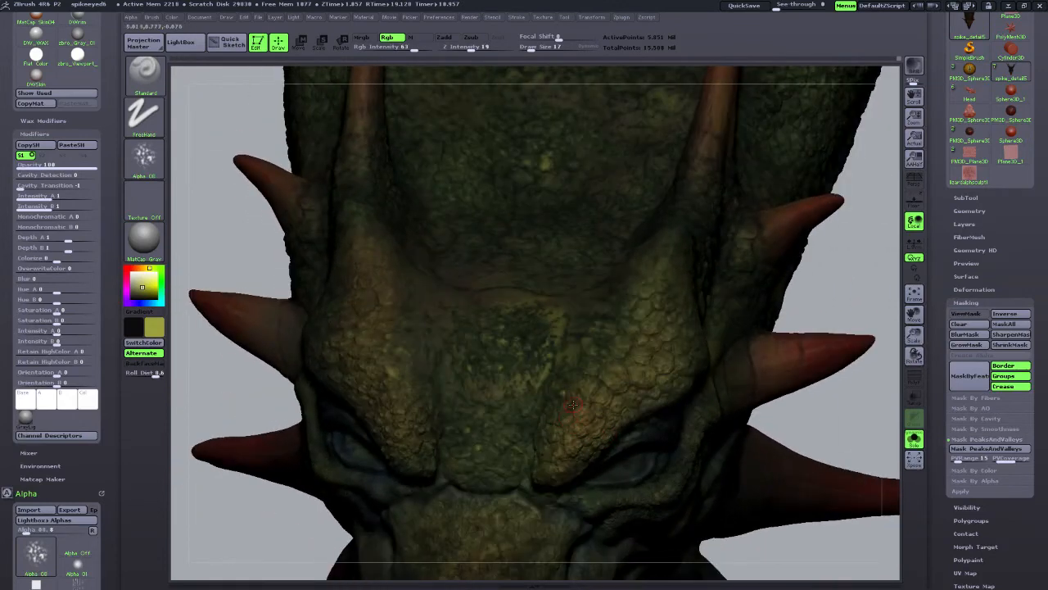
pyautogui.click(533, 49)
pyautogui.moveTo(857, 415); pyautogui.dragTo(786, 402)
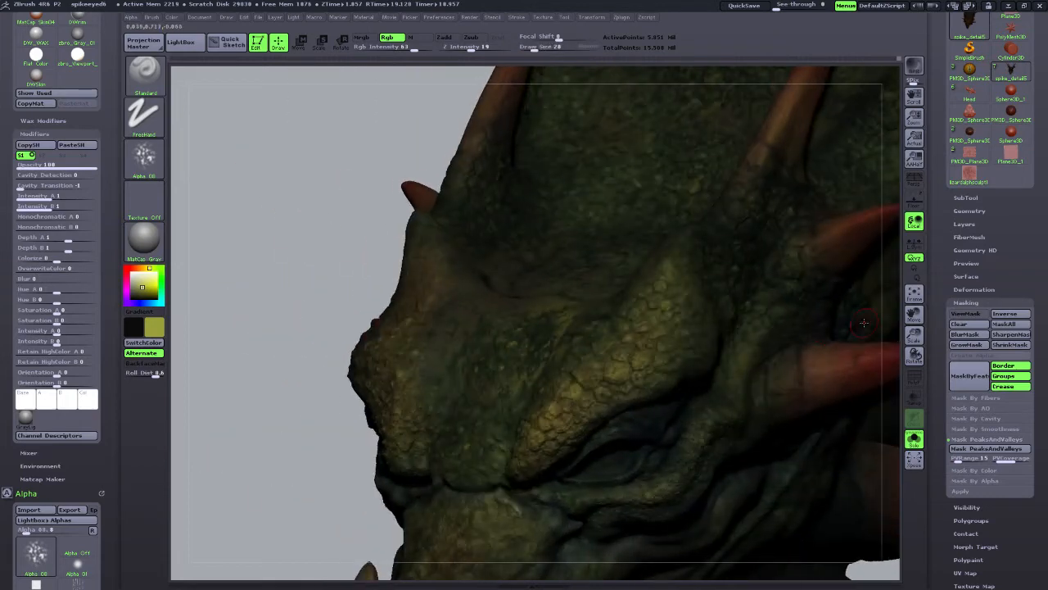
pyautogui.moveTo(914, 313); pyautogui.dragTo(755, 321)
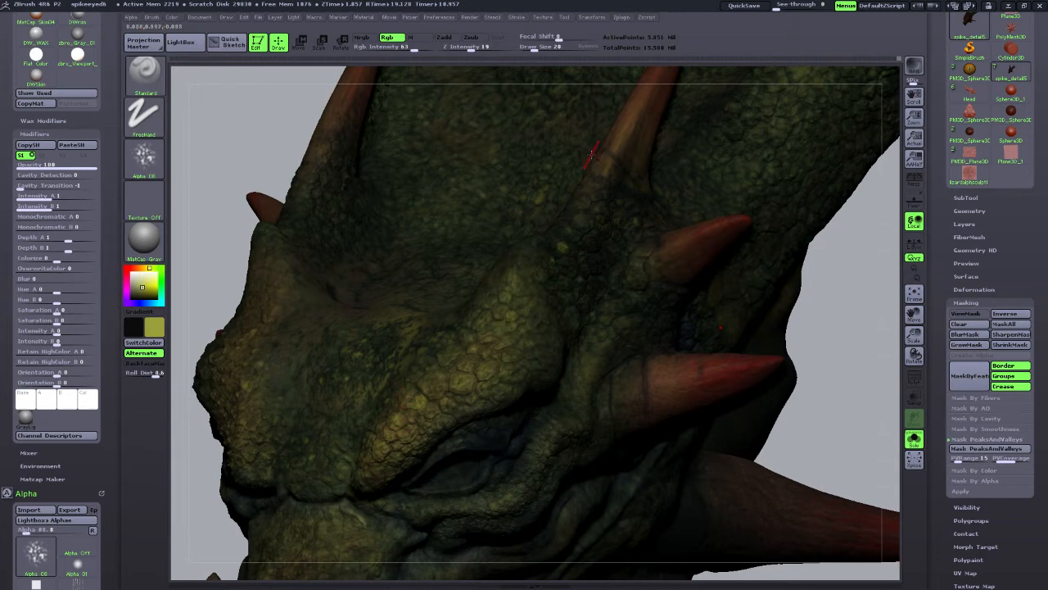
pyautogui.moveTo(211, 274); pyautogui.dragTo(243, 331)
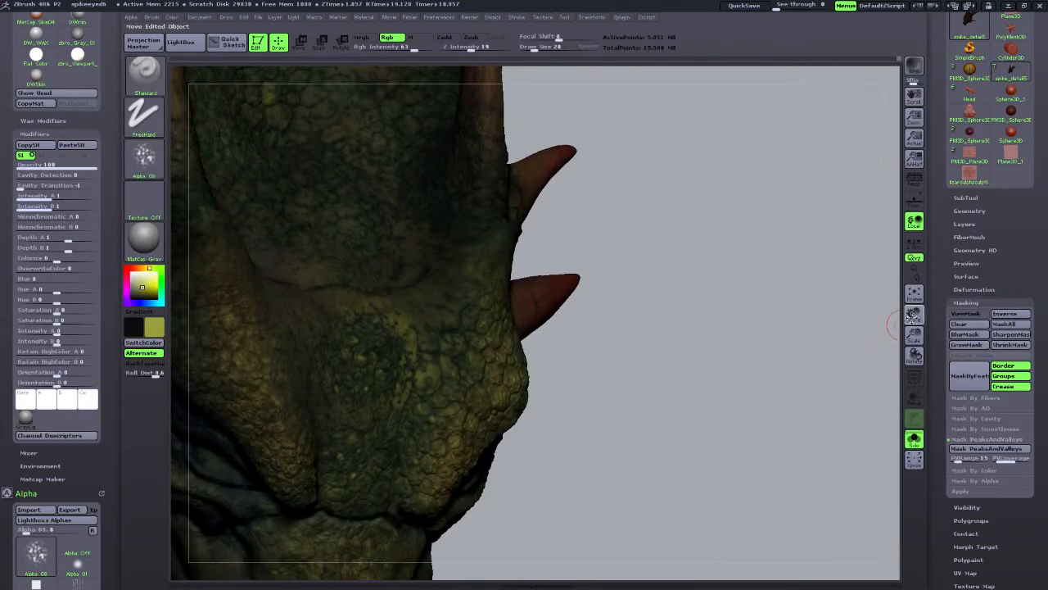
# Add yellow-green spots to the crown scales between and beside the two long upper horns.
pyautogui.moveTo(913, 316); pyautogui.dragTo(1047, 354)
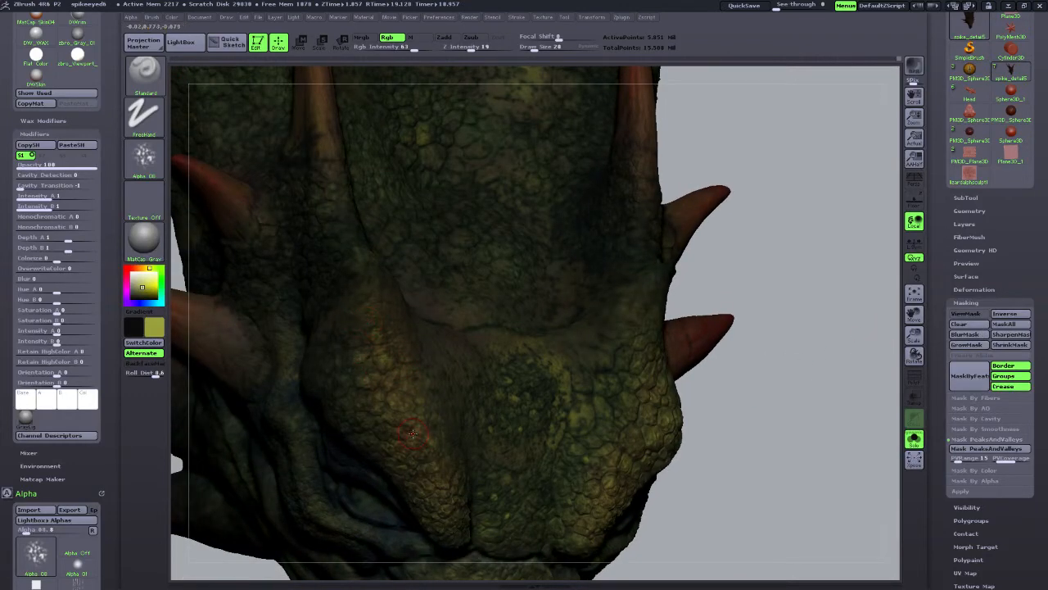
pyautogui.moveTo(743, 459)
pyautogui.mouseDown()
pyautogui.moveTo(684, 446)
pyautogui.moveTo(675, 414)
pyautogui.mouseUp()
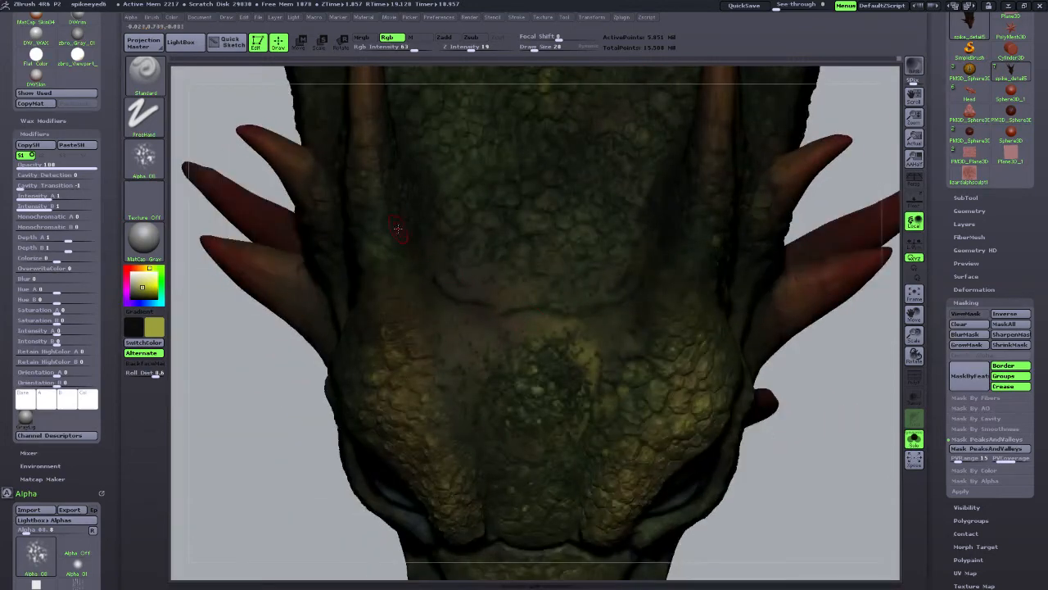
pyautogui.moveTo(388, 232); pyautogui.dragTo(376, 226)
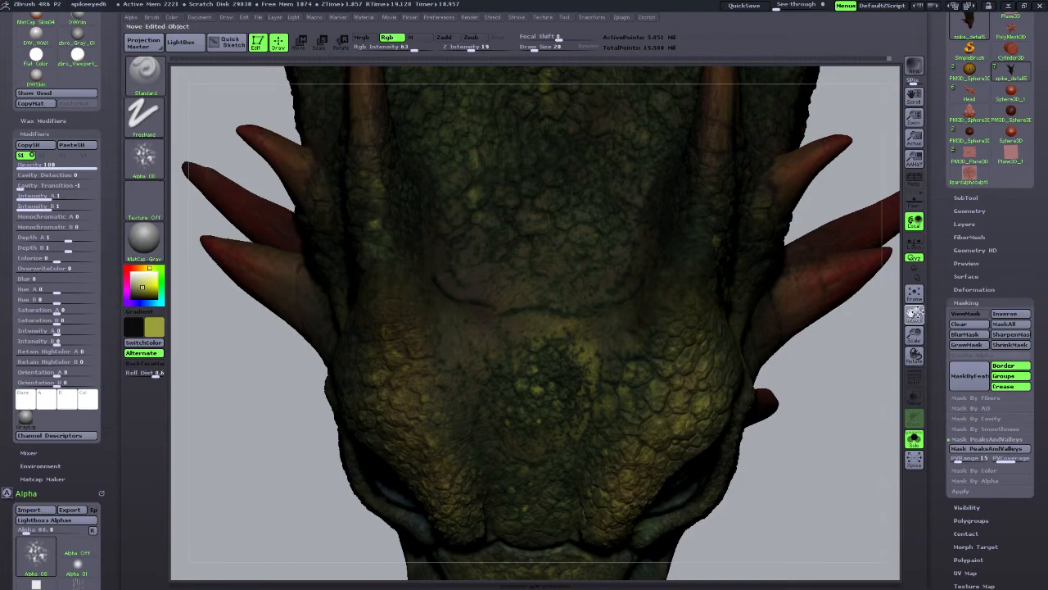
# Dab yellow-green highlights onto the brow scales and along the bridge of the snout.
pyautogui.moveTo(792, 494); pyautogui.dragTo(573, 440)
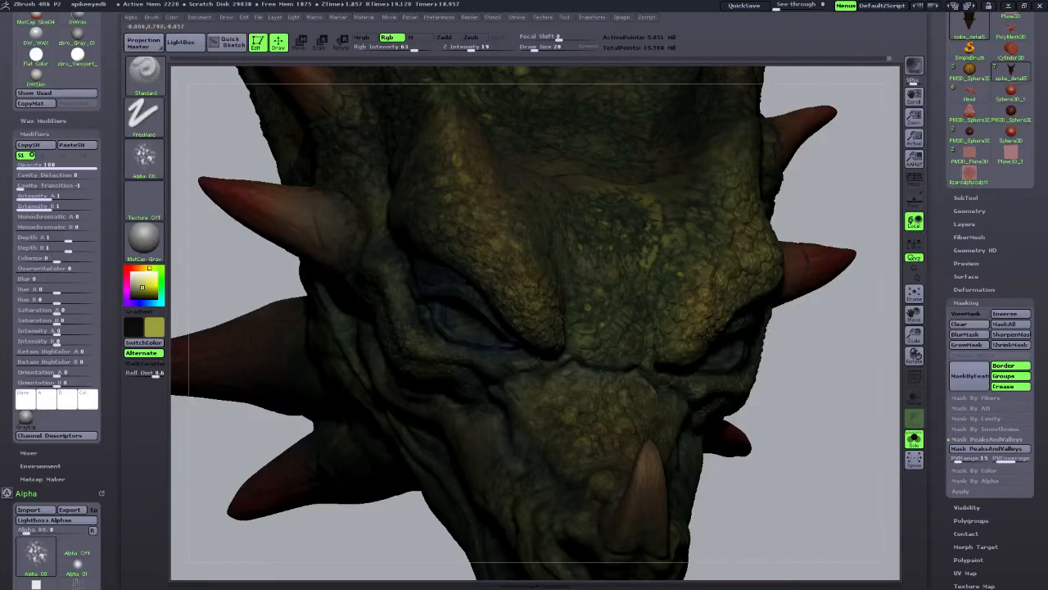
pyautogui.moveTo(744, 469)
pyautogui.mouseDown()
pyautogui.moveTo(772, 494)
pyautogui.moveTo(827, 484)
pyautogui.mouseUp()
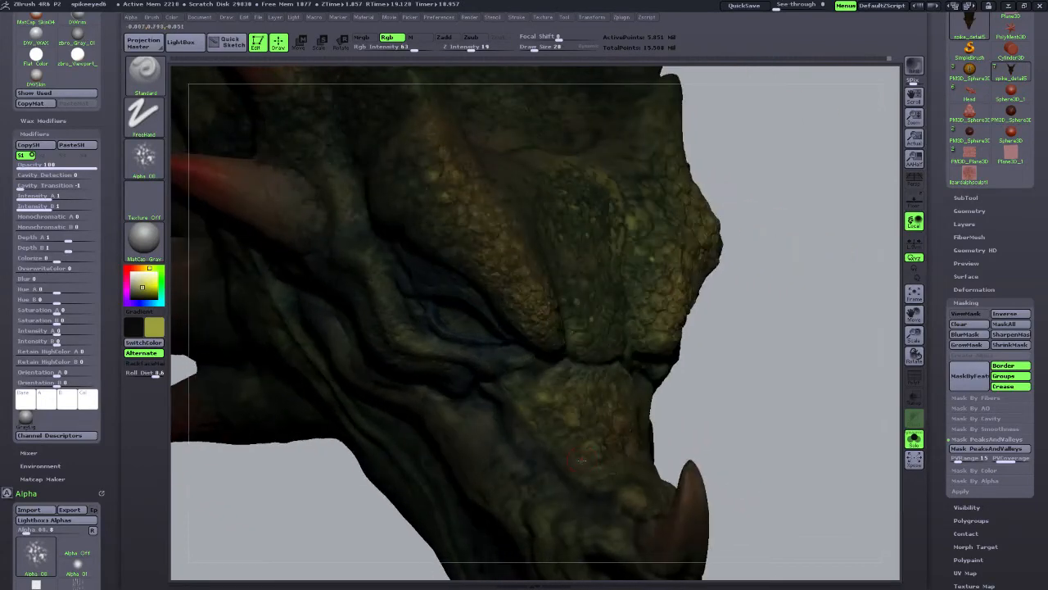
pyautogui.moveTo(749, 503); pyautogui.dragTo(784, 489)
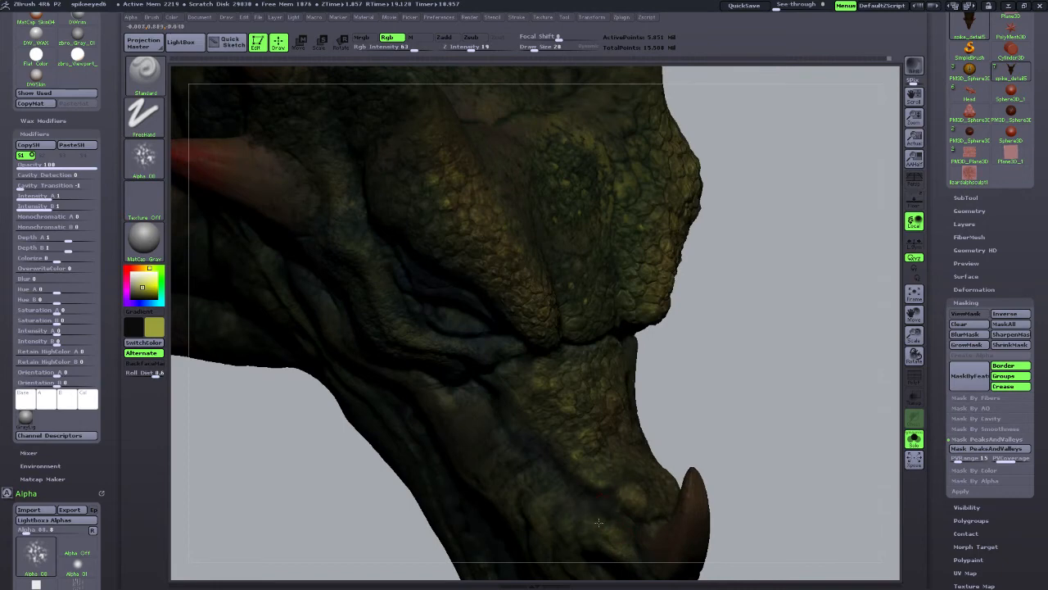
# Raise the draw size to 98 and brush broader yellow-green patches over the sides of the snout and below the eyes.
pyautogui.moveTo(534, 49); pyautogui.dragTo(543, 48)
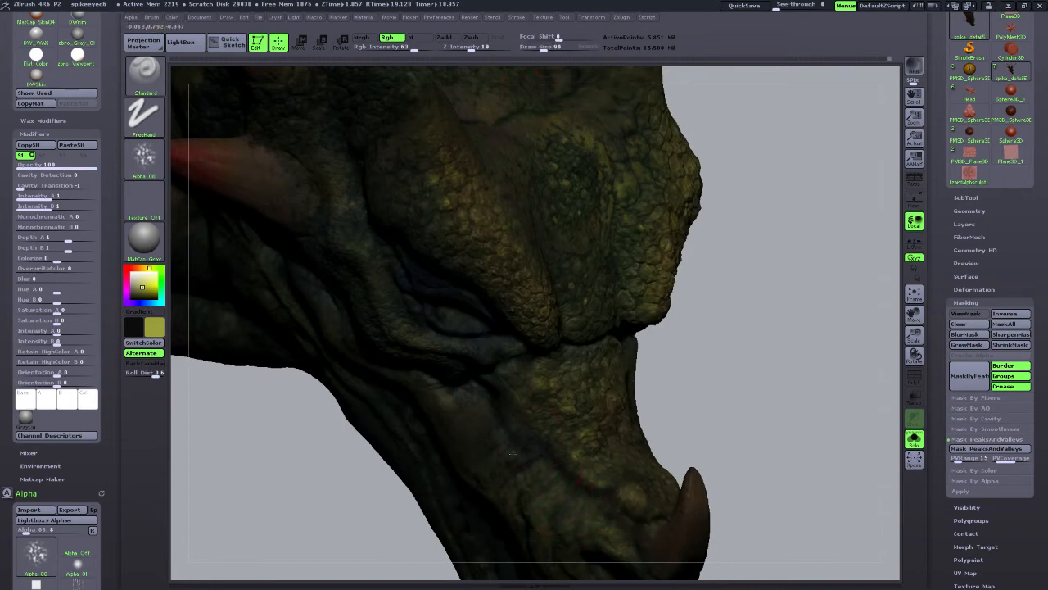
pyautogui.moveTo(757, 442); pyautogui.dragTo(557, 418)
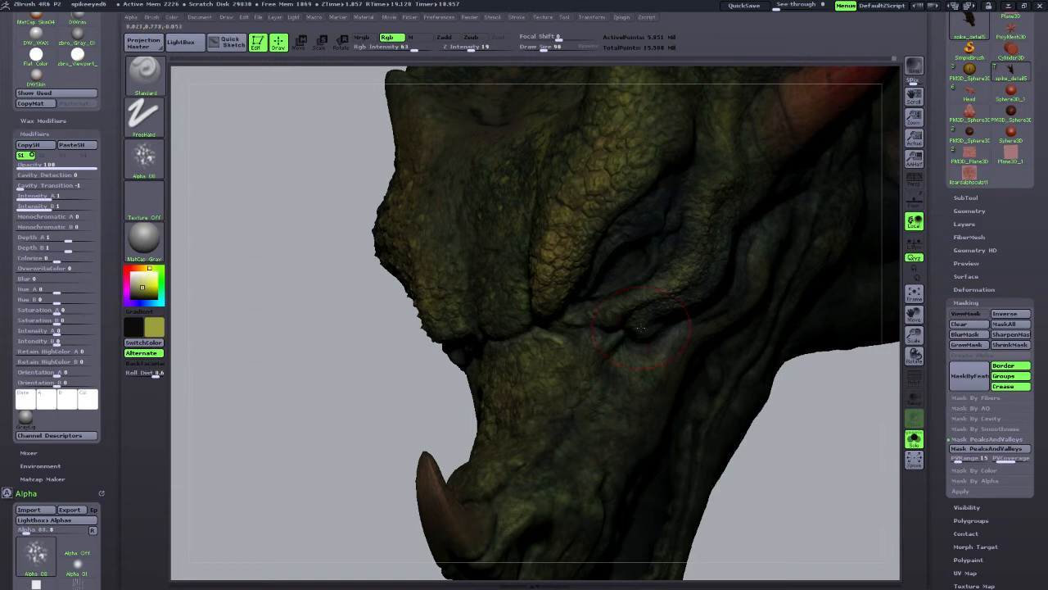
pyautogui.moveTo(388, 415); pyautogui.dragTo(577, 410)
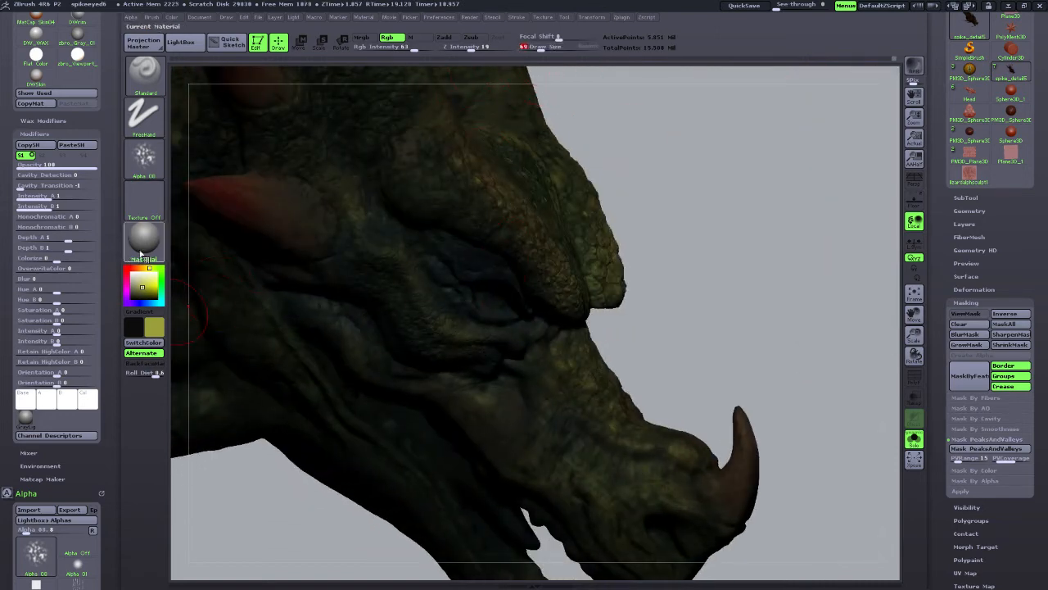
pyautogui.moveTo(744, 328); pyautogui.dragTo(696, 319)
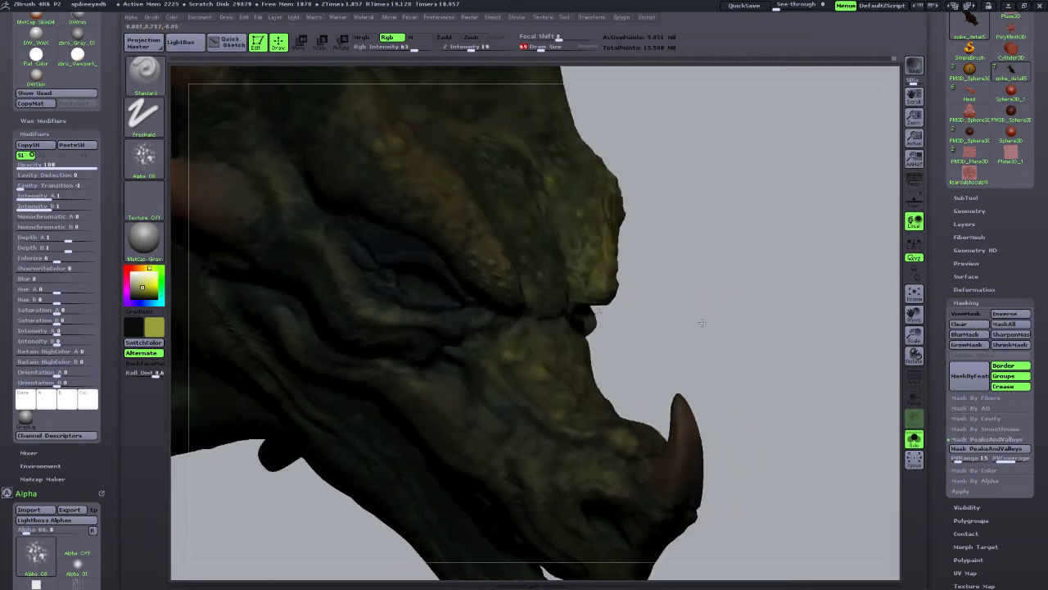
# Turn off Solo to show the eyes and teeth, pick a saturated orange and set the draw size to 33.
pyautogui.click(911, 440)
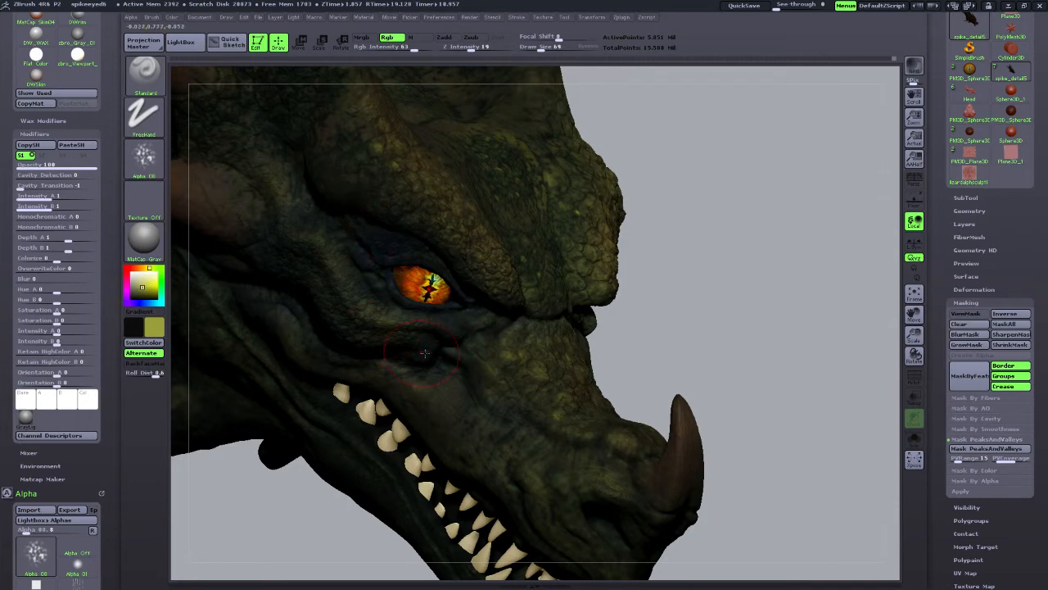
pyautogui.click(536, 48)
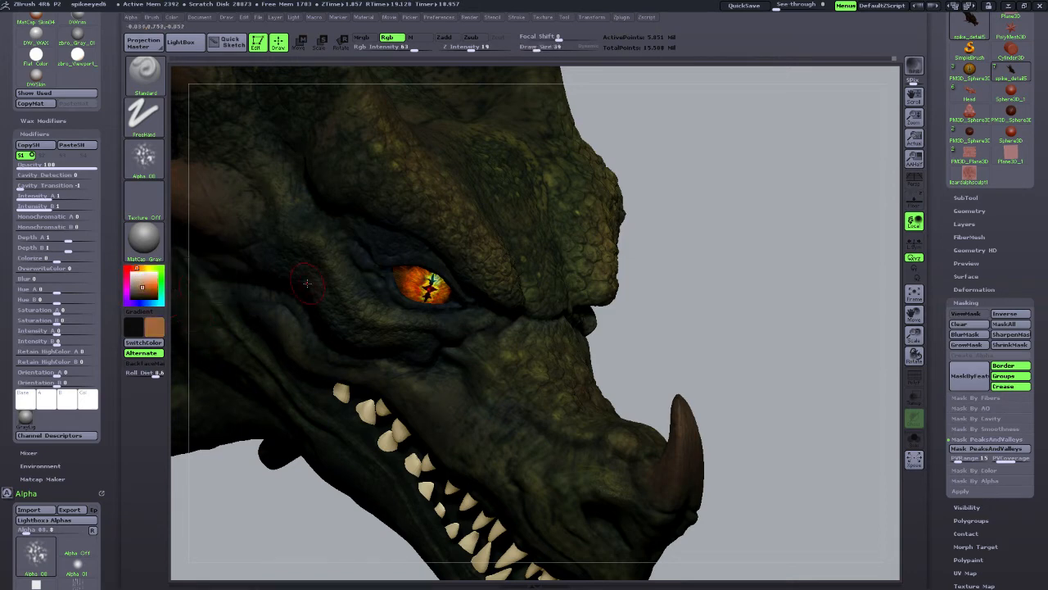
pyautogui.click(149, 284)
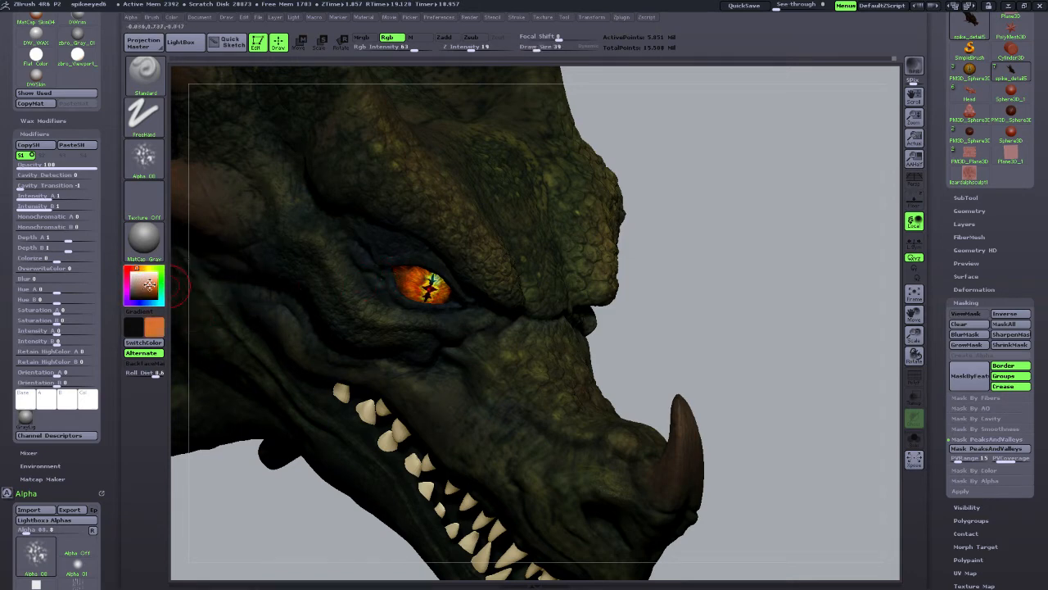
pyautogui.click(535, 48)
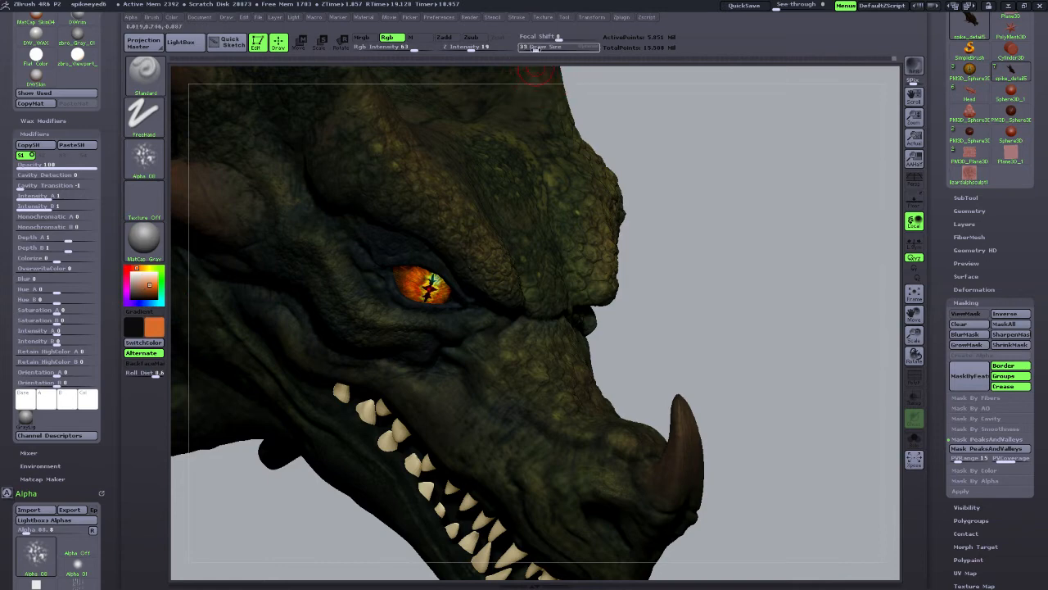
# Reduce the draw size to 21 and dot faint orange spots onto the dark upper eyelid.
pyautogui.moveTo(914, 335); pyautogui.dragTo(917, 361)
pyautogui.moveTo(915, 314); pyautogui.dragTo(1025, 473)
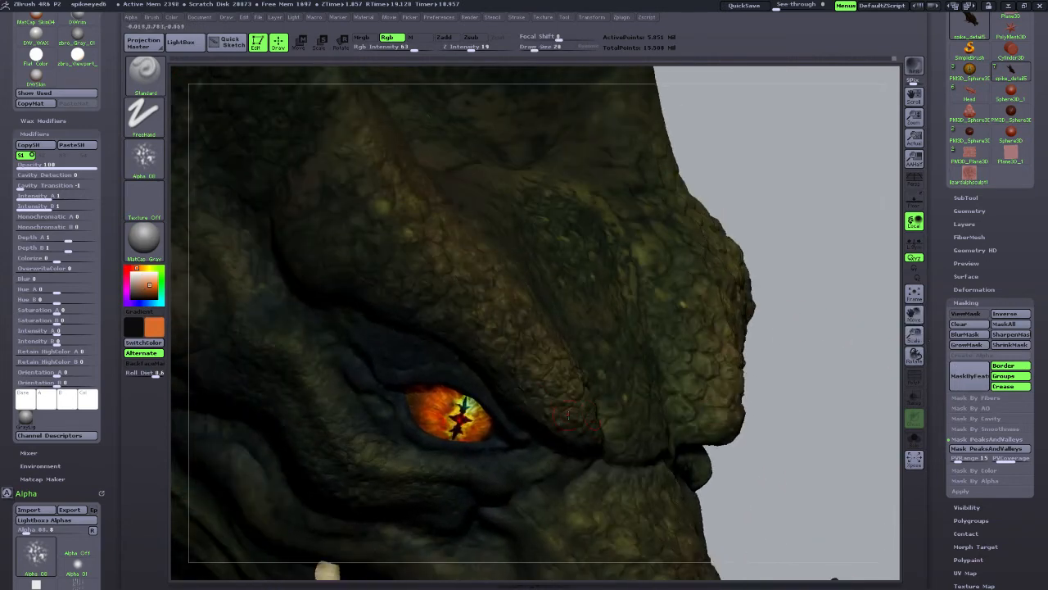
pyautogui.moveTo(535, 47); pyautogui.dragTo(531, 47)
pyautogui.moveTo(817, 504); pyautogui.dragTo(706, 500)
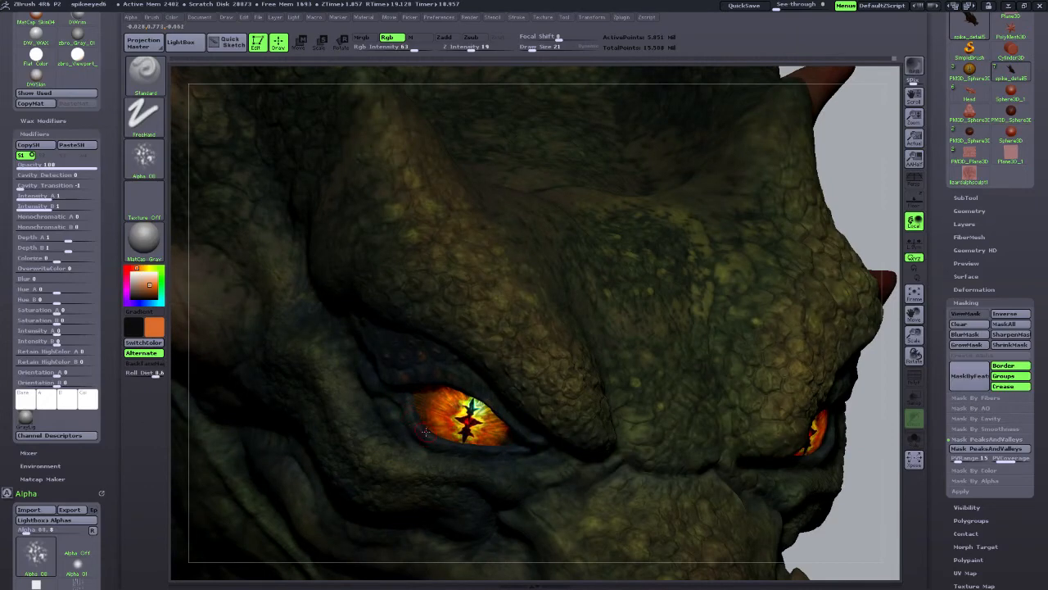
# Try Alpha 01, settle on Alpha 03 as the brush alpha and dab orange spots on the eyelids.
pyautogui.click(144, 155)
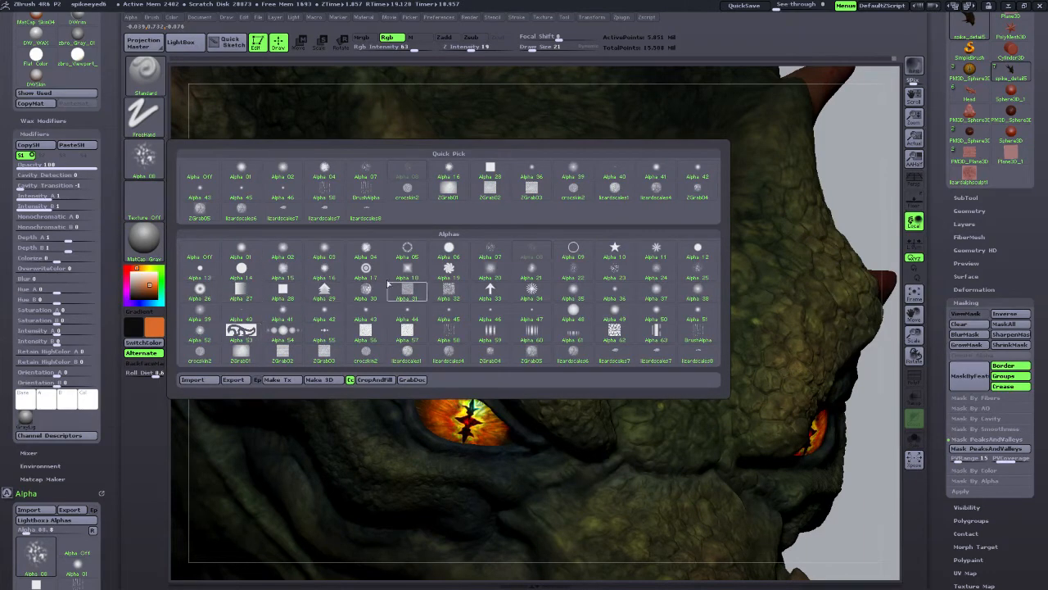
pyautogui.click(246, 249)
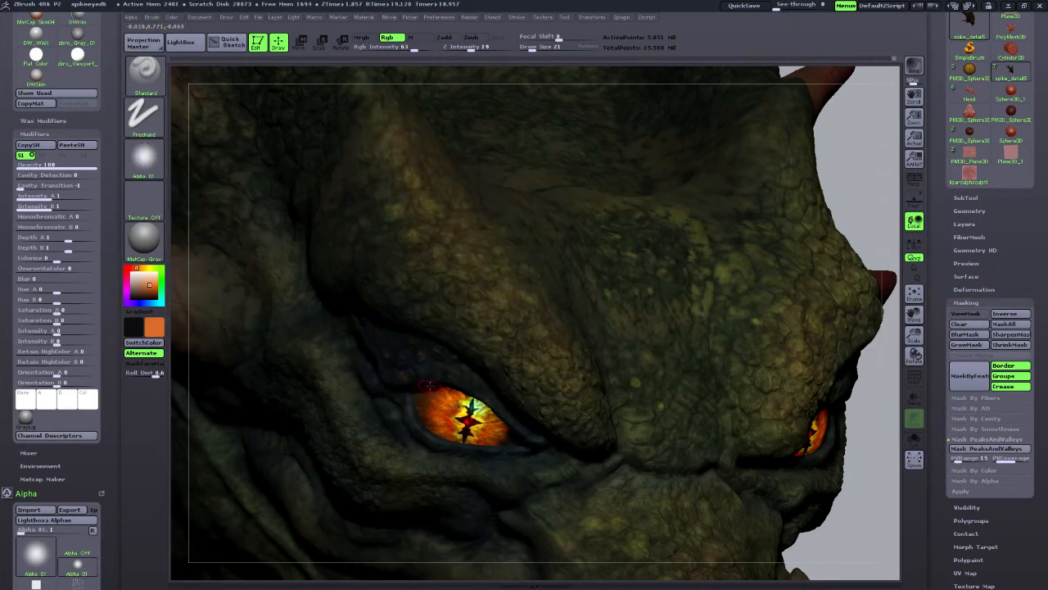
pyautogui.click(144, 156)
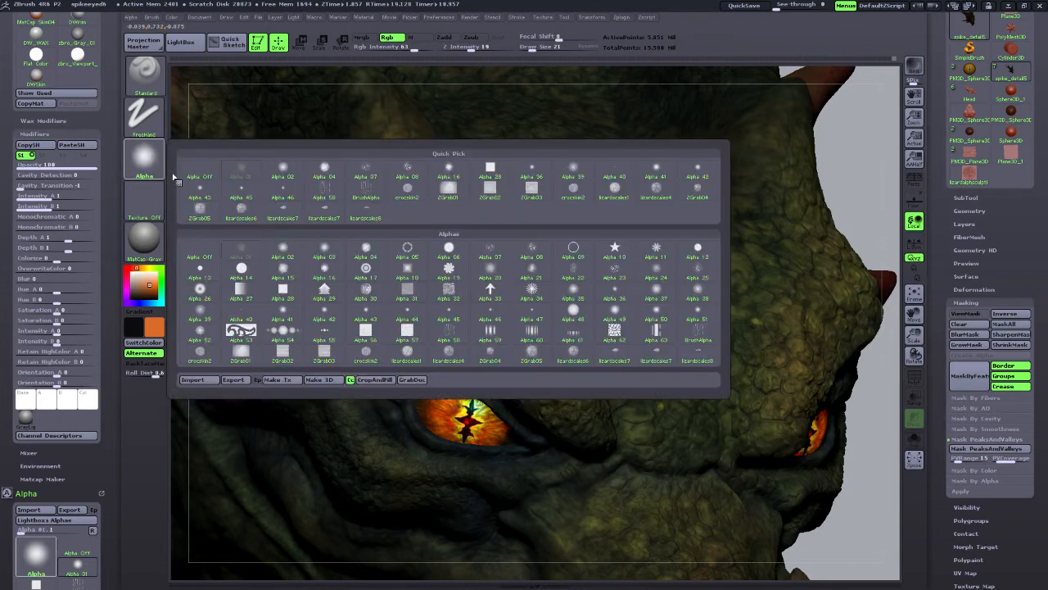
pyautogui.click(332, 256)
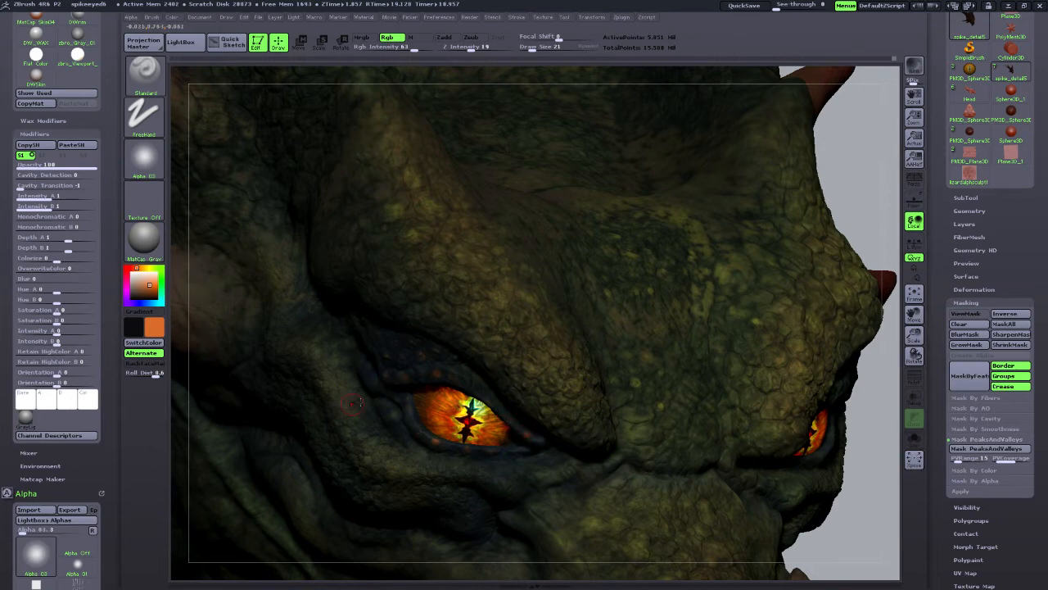
# Add orange spots to the skin folds below and behind the eye, and check the head from the side.
pyautogui.moveTo(858, 524); pyautogui.dragTo(754, 513)
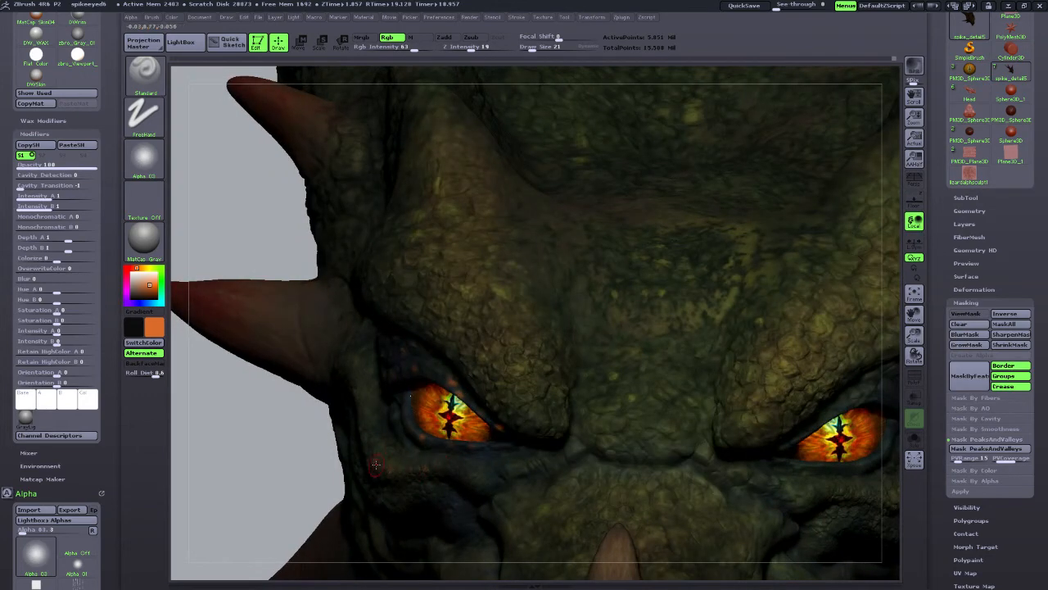
pyautogui.moveTo(321, 463); pyautogui.dragTo(359, 443)
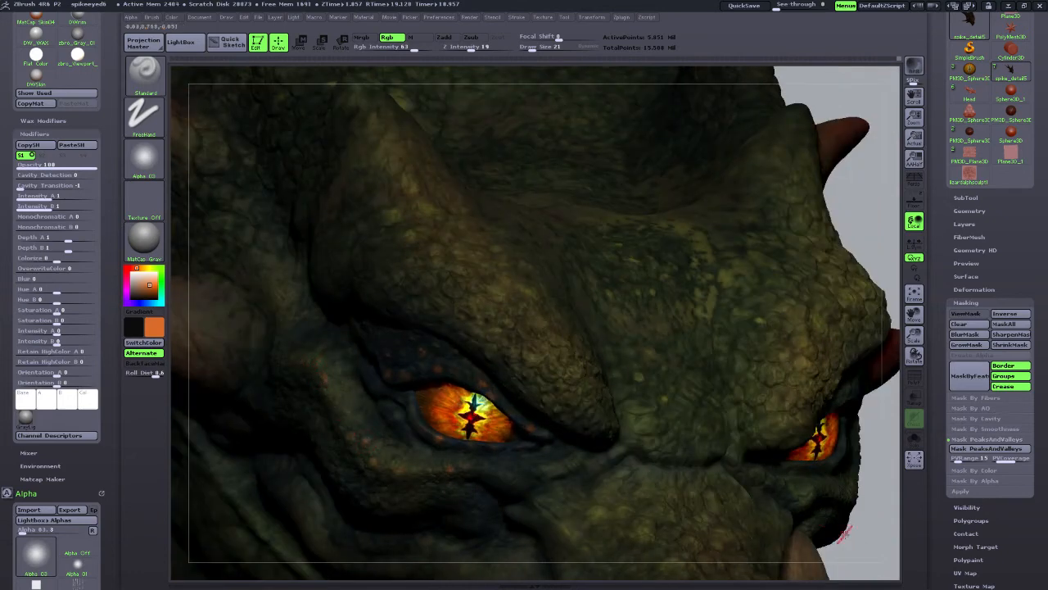
pyautogui.moveTo(868, 549); pyautogui.dragTo(837, 536)
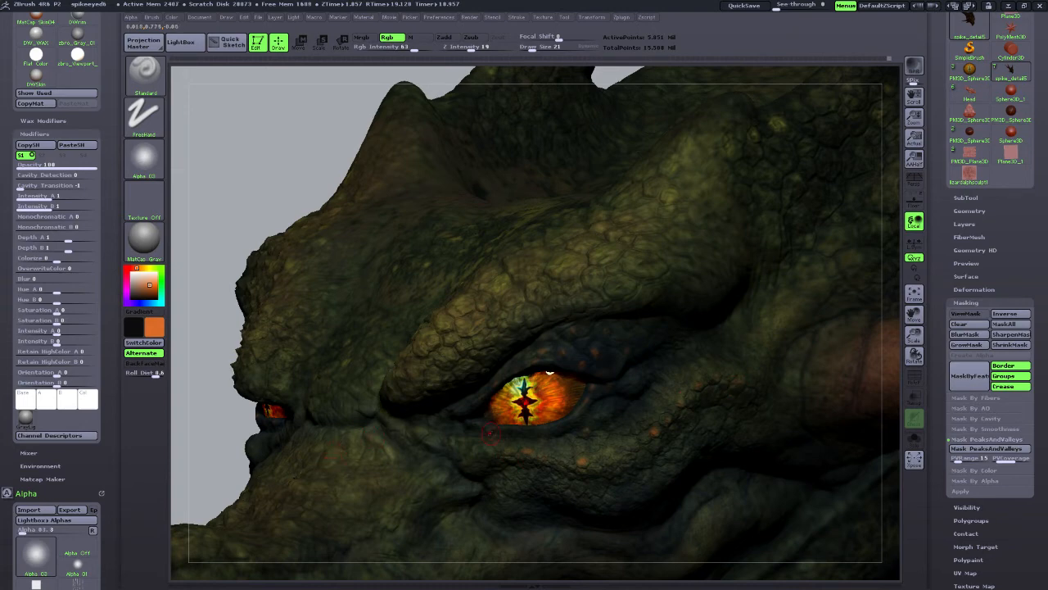
pyautogui.moveTo(913, 333); pyautogui.dragTo(805, 398)
pyautogui.moveTo(914, 316); pyautogui.dragTo(950, 283)
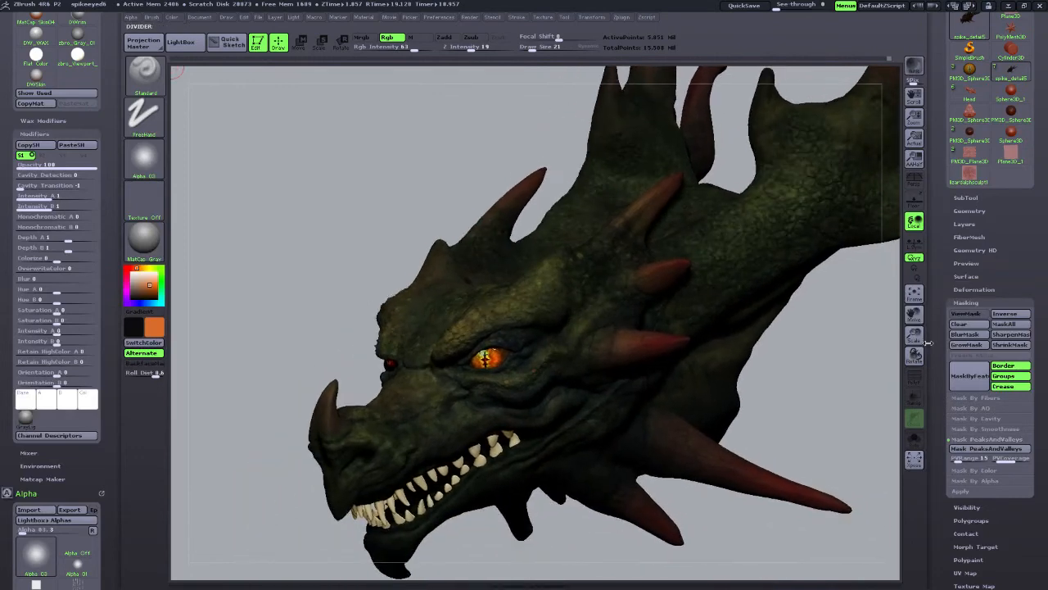
pyautogui.moveTo(915, 335); pyautogui.dragTo(926, 384)
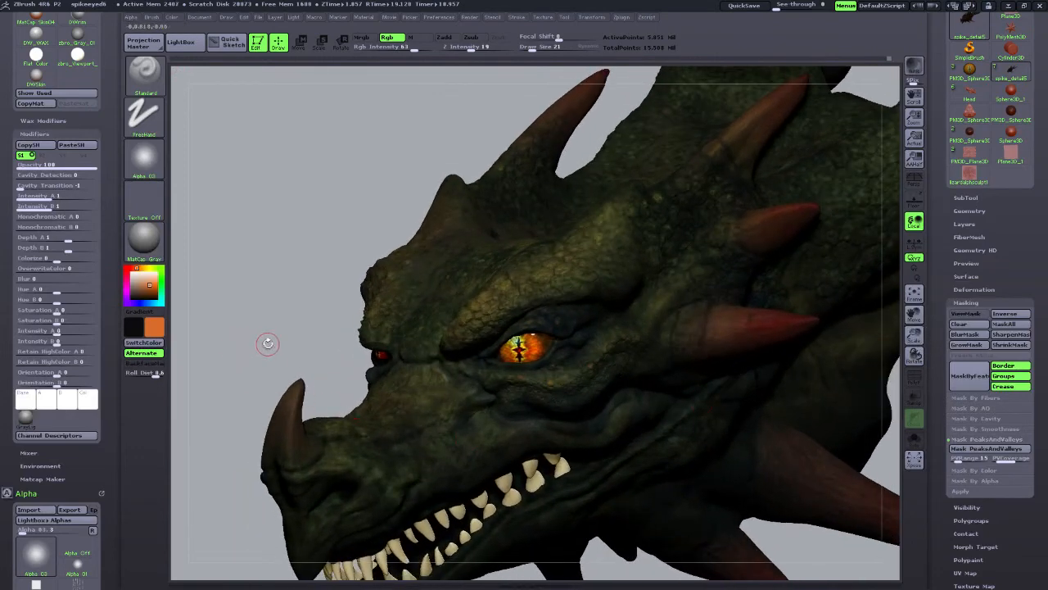
pyautogui.moveTo(269, 344); pyautogui.dragTo(221, 323)
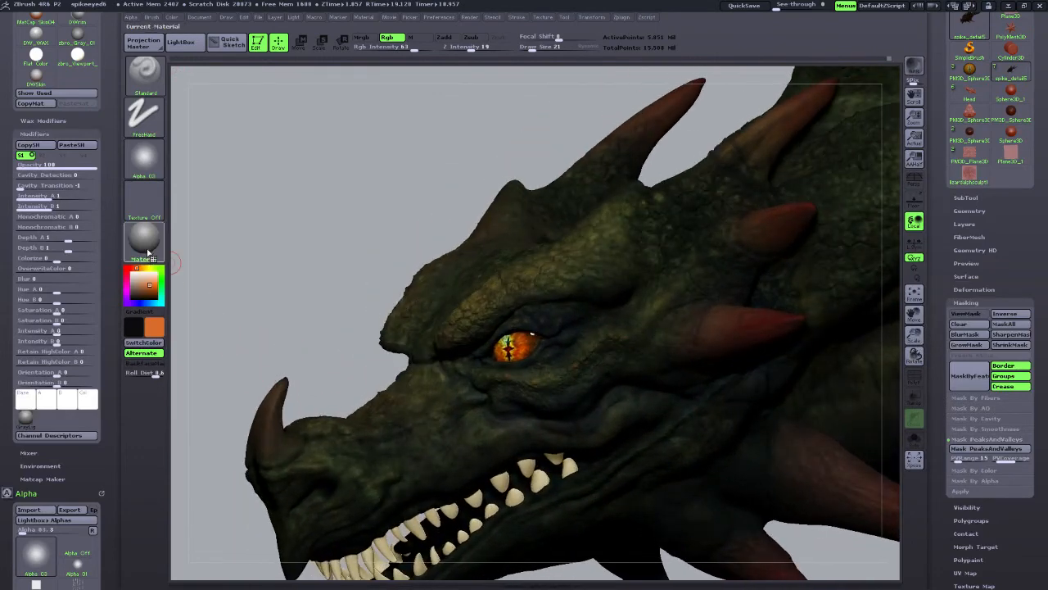
# Preview the painted head under the dragonskin3 material from the side and the front.
pyautogui.click(147, 254)
pyautogui.click(366, 311)
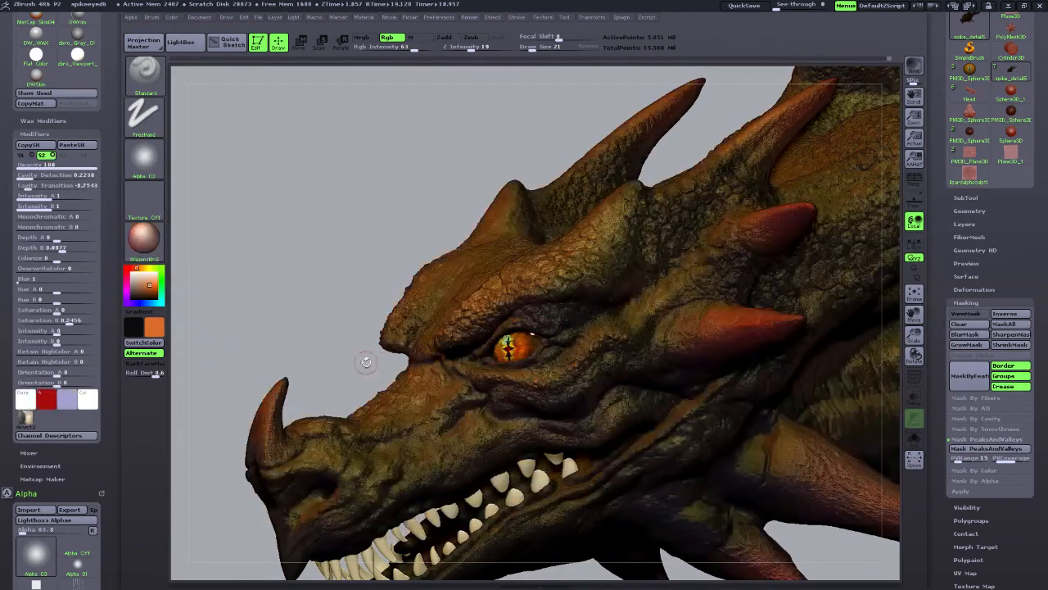
pyautogui.moveTo(289, 316); pyautogui.dragTo(843, 298)
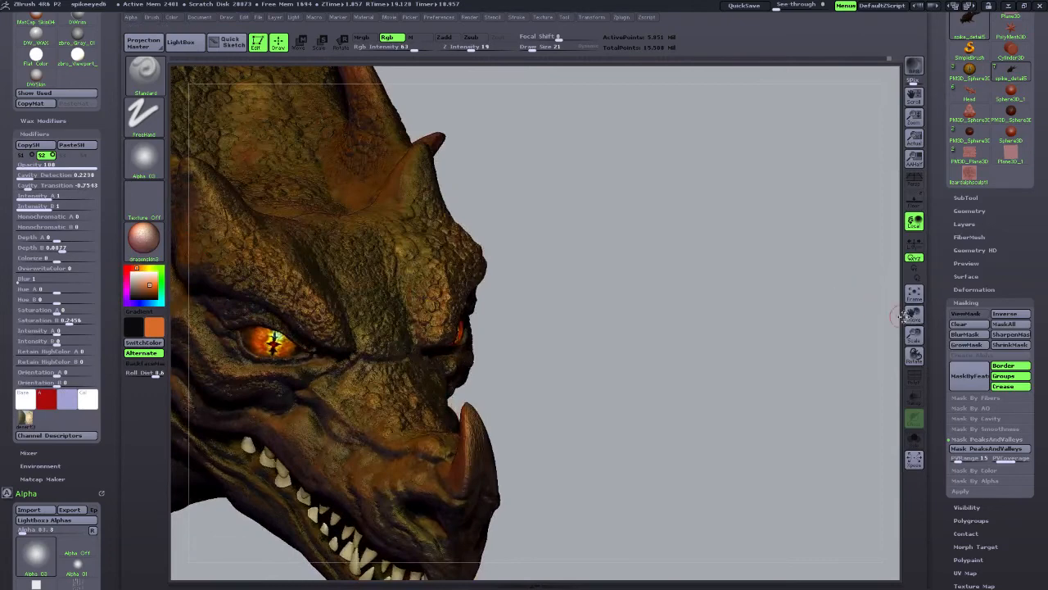
pyautogui.moveTo(914, 313); pyautogui.dragTo(1044, 318)
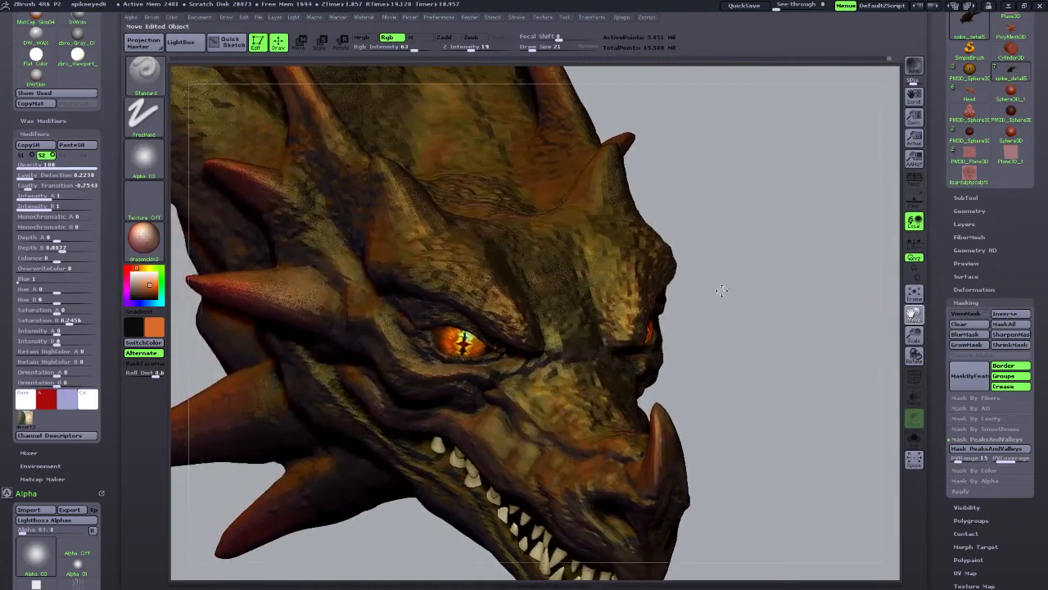
# Change the preview material to RichBronze and check the painted head from the front and three-quarter views.
pyautogui.click(151, 253)
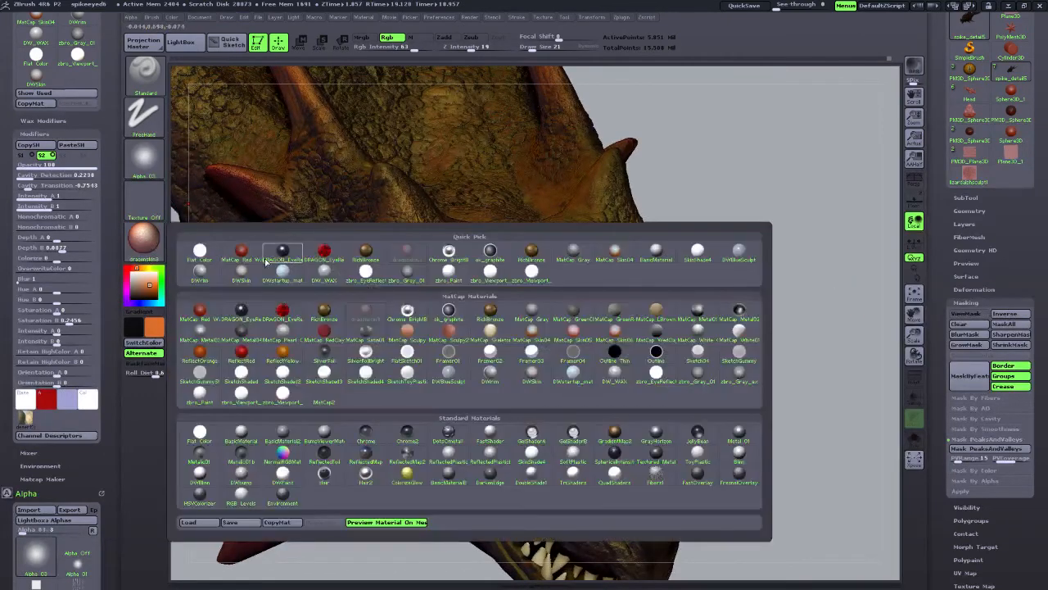
pyautogui.click(488, 312)
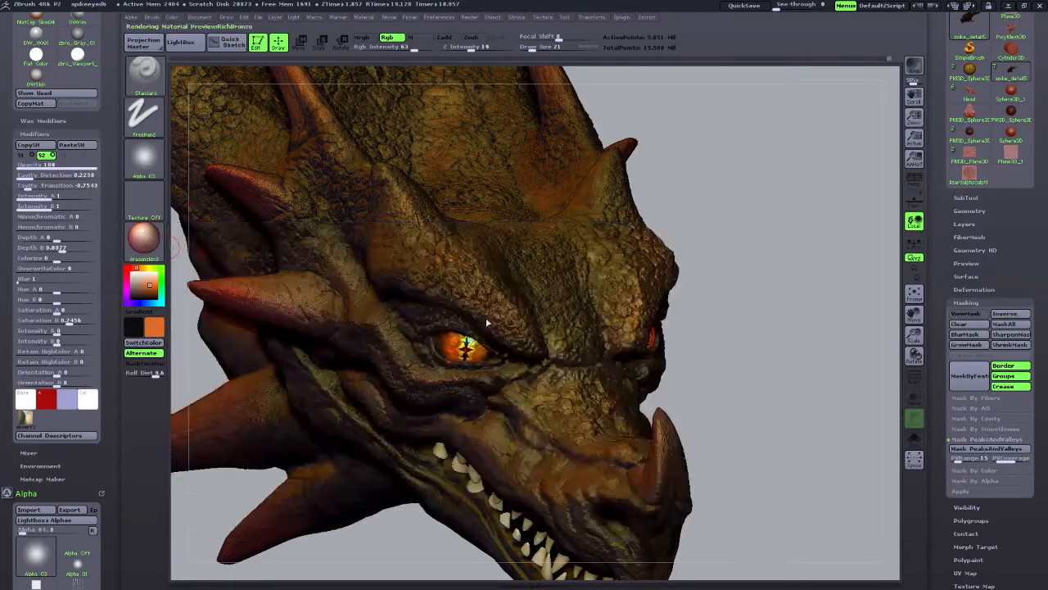
pyautogui.moveTo(913, 317); pyautogui.dragTo(873, 358)
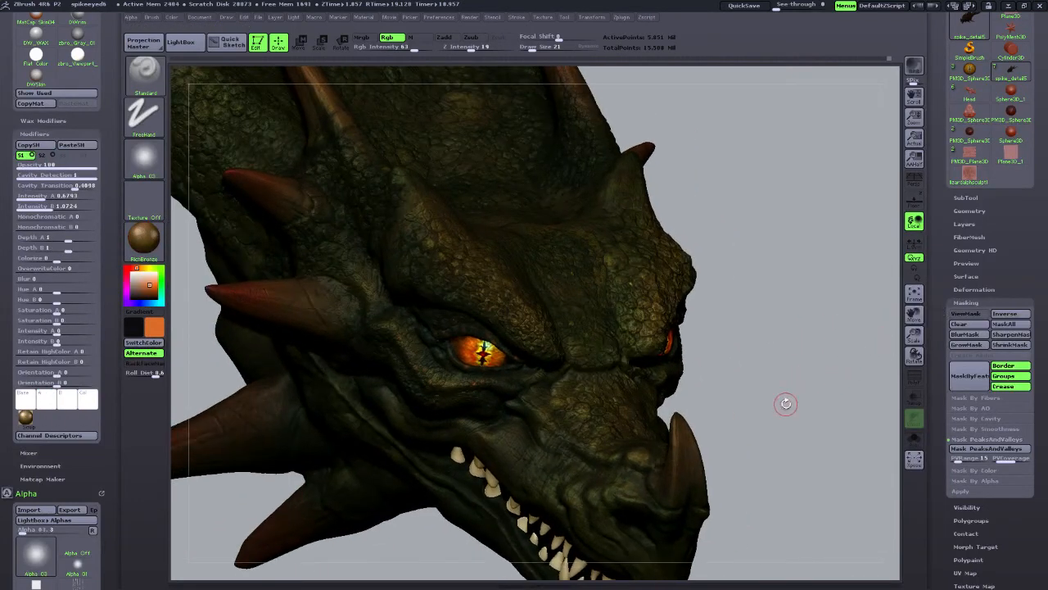
pyautogui.moveTo(786, 402); pyautogui.dragTo(416, 357)
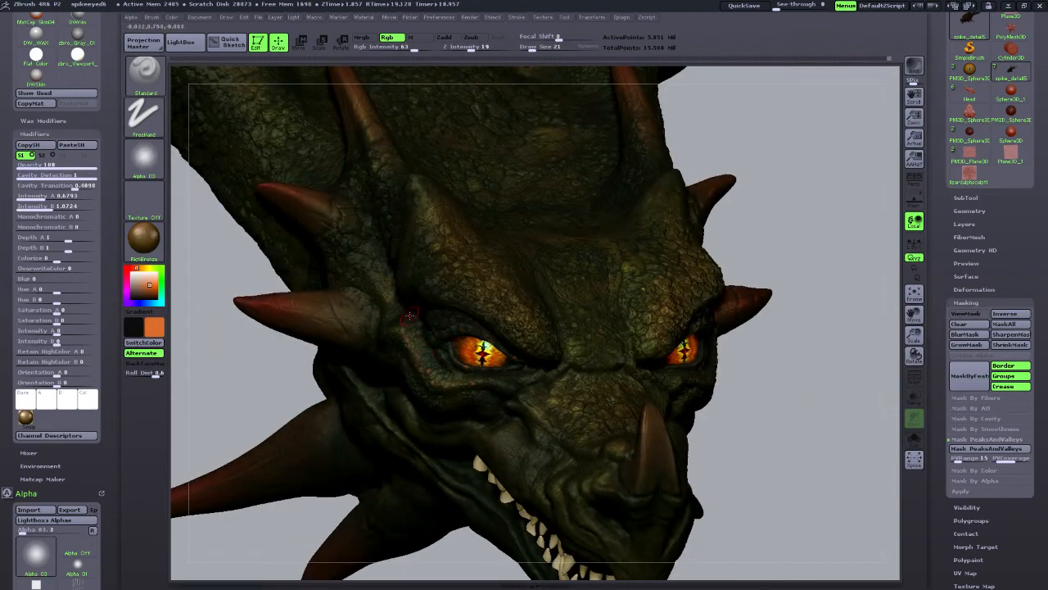
pyautogui.moveTo(778, 446); pyautogui.dragTo(798, 426)
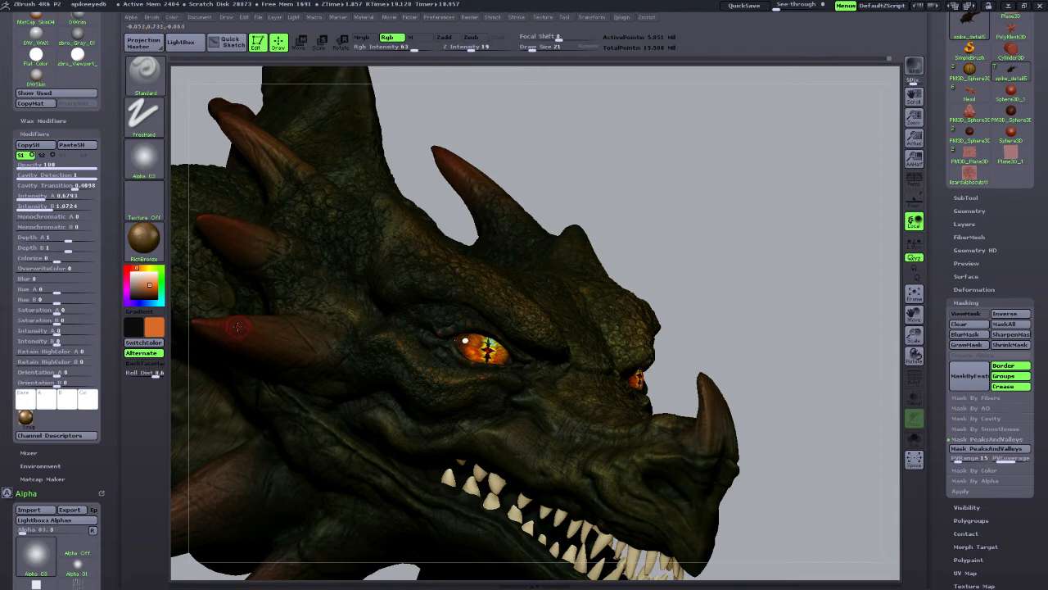
# Sample dark red from the cheek horn, set the draw size to 48 and paint the upper lip and mouth corner.
pyautogui.press('c')
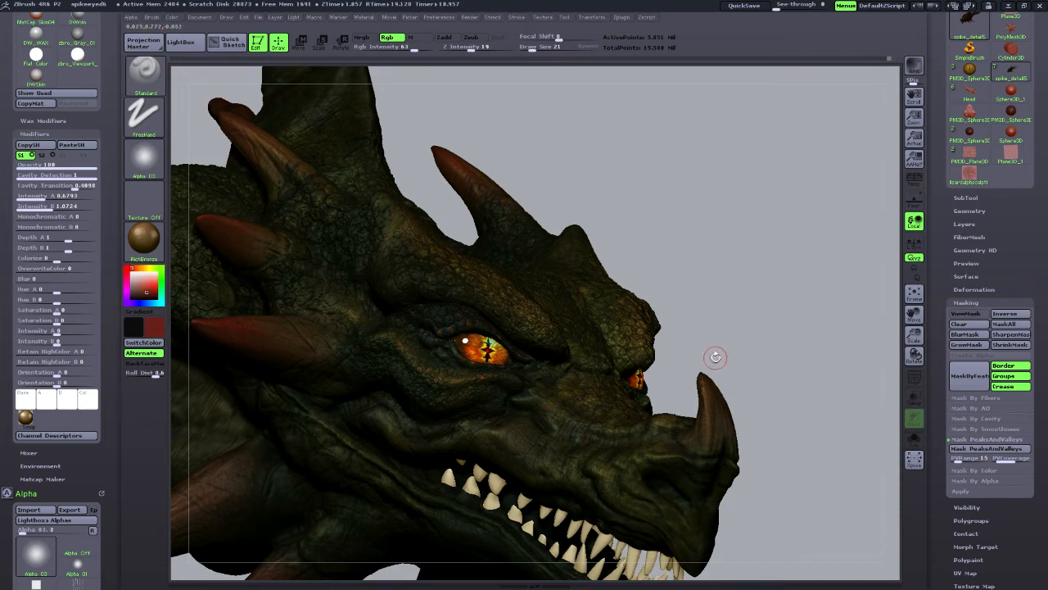
pyautogui.moveTo(716, 357); pyautogui.dragTo(732, 348)
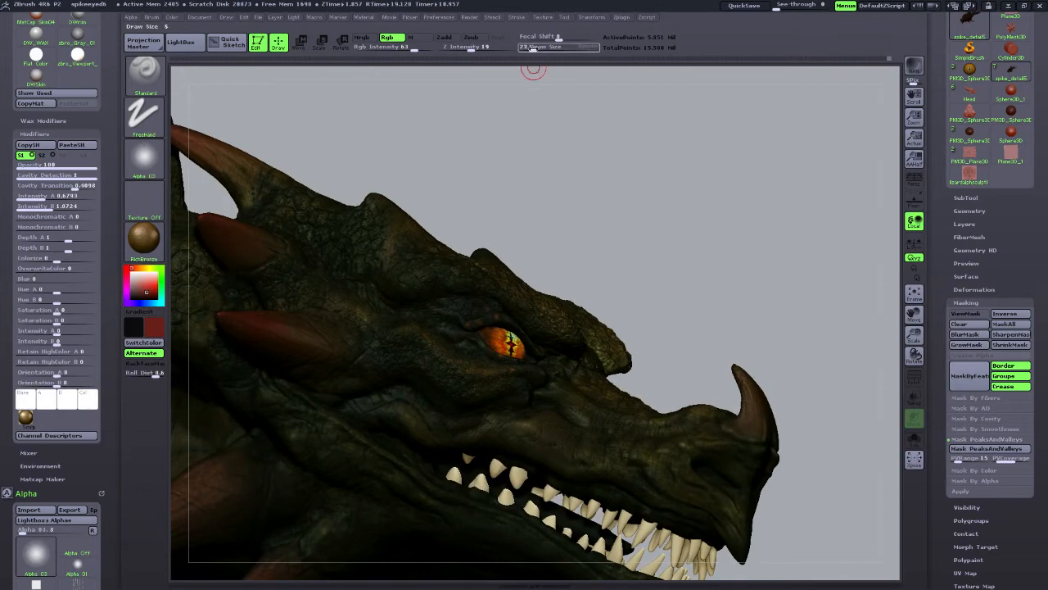
pyautogui.moveTo(522, 46); pyautogui.dragTo(539, 46)
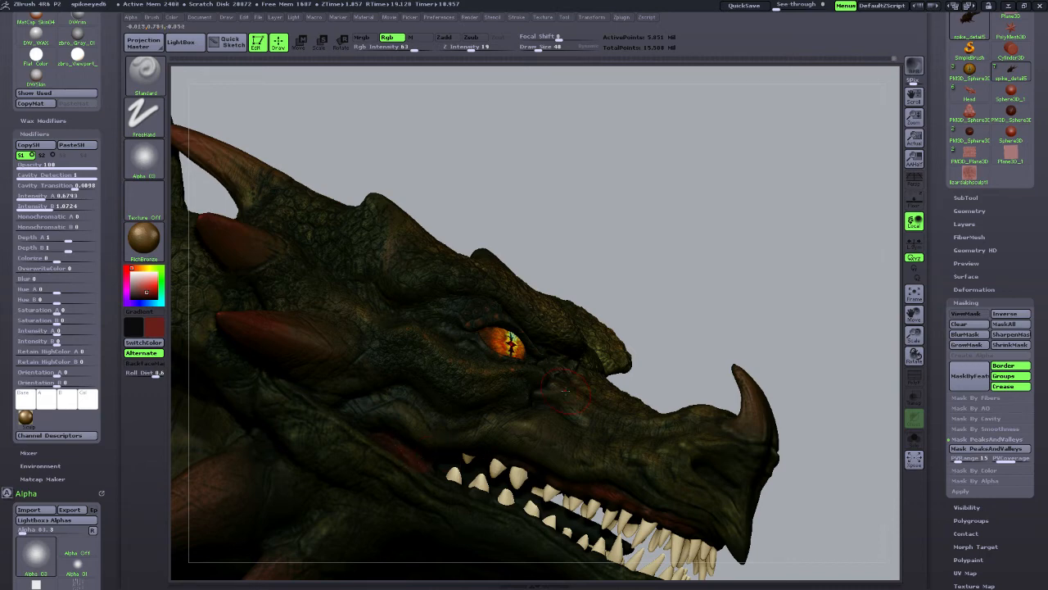
pyautogui.moveTo(565, 391); pyautogui.dragTo(440, 475)
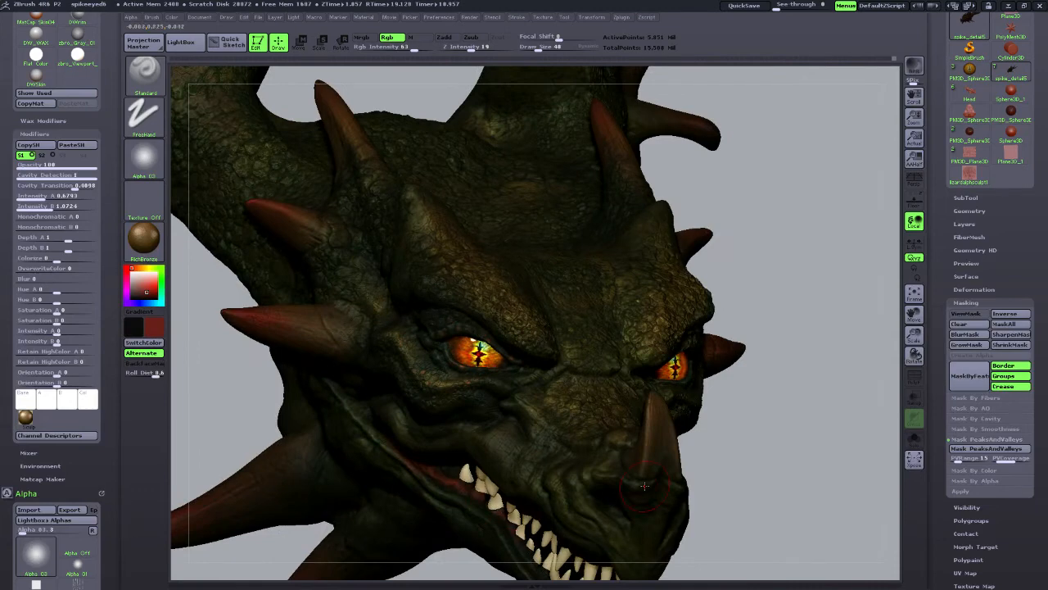
# Extend the dark red along the lower lip and back into the corner of the mouth.
pyautogui.moveTo(782, 463); pyautogui.dragTo(573, 434)
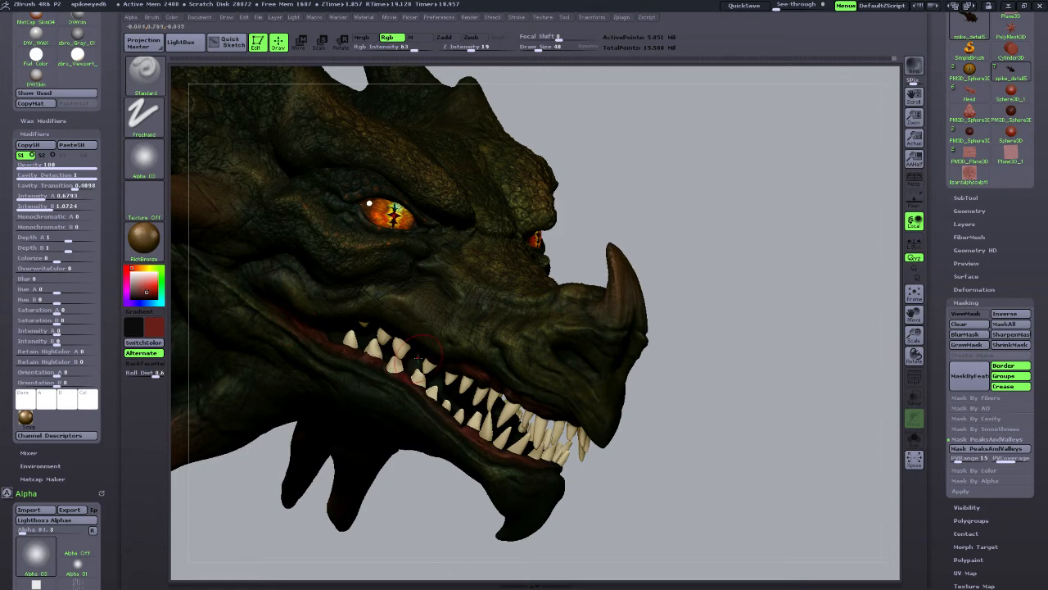
pyautogui.moveTo(687, 416); pyautogui.dragTo(262, 295)
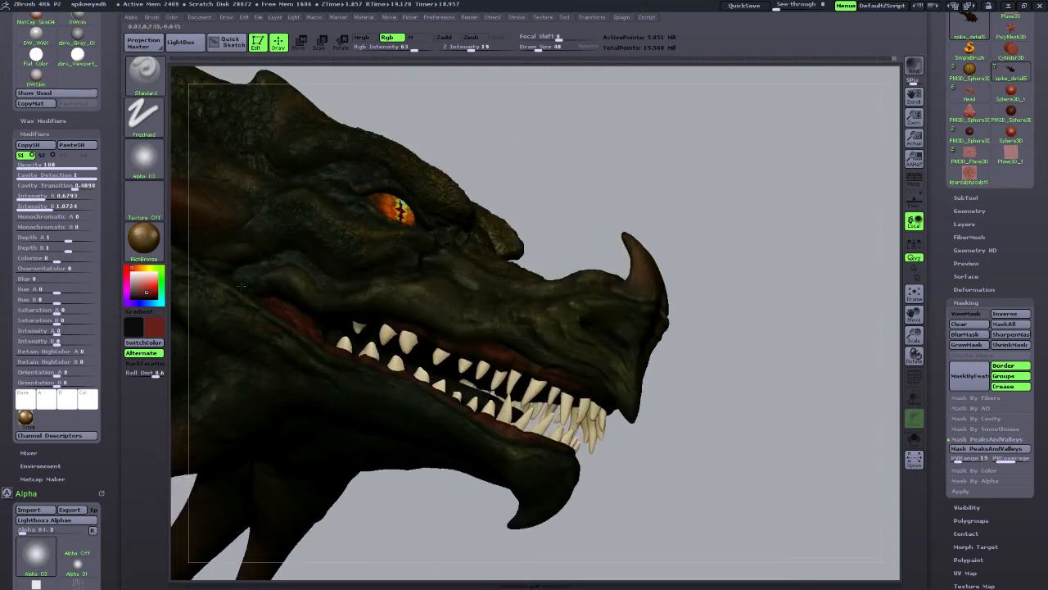
pyautogui.moveTo(702, 440); pyautogui.dragTo(660, 419)
pyautogui.moveTo(913, 315); pyautogui.dragTo(891, 343)
pyautogui.moveTo(266, 524); pyautogui.dragTo(287, 483)
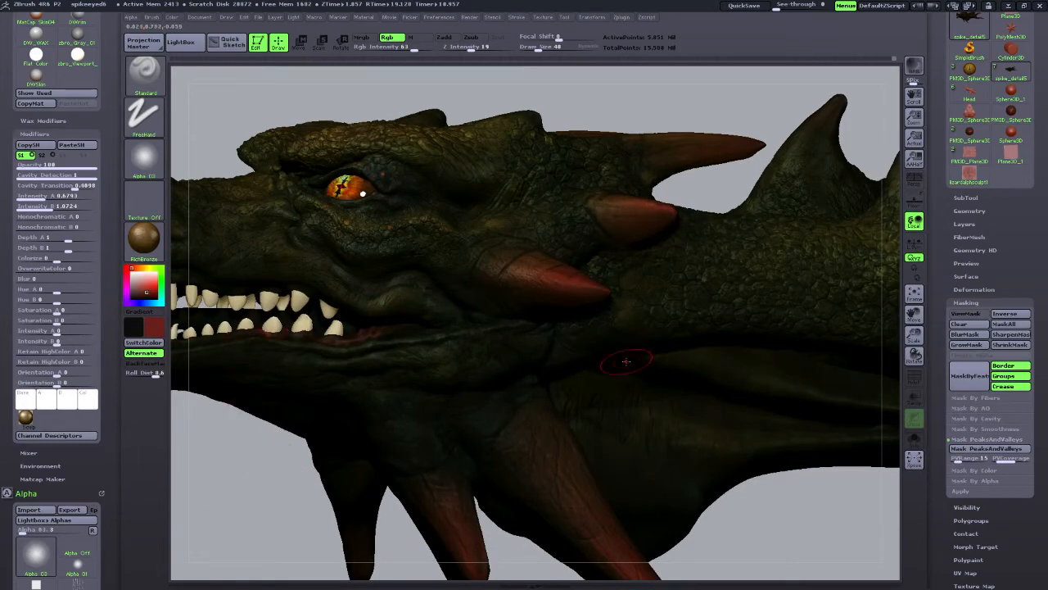
pyautogui.moveTo(914, 314); pyautogui.dragTo(1019, 389)
# Switch the material to Flat Color and frame a close-up of the jaws from the side.
pyautogui.click(150, 249)
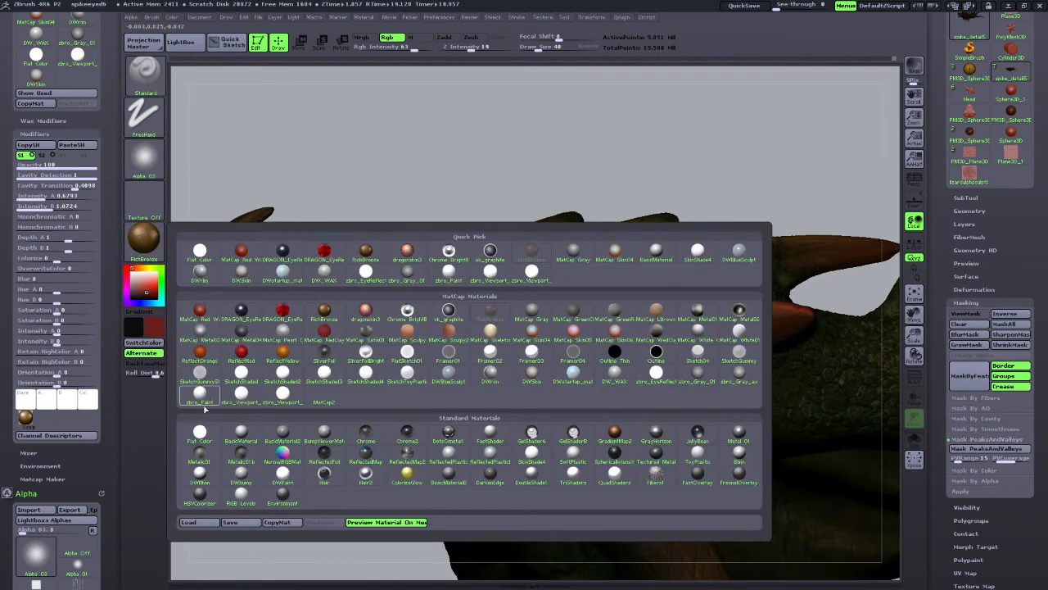
pyautogui.click(200, 432)
pyautogui.moveTo(315, 536); pyautogui.dragTo(286, 379)
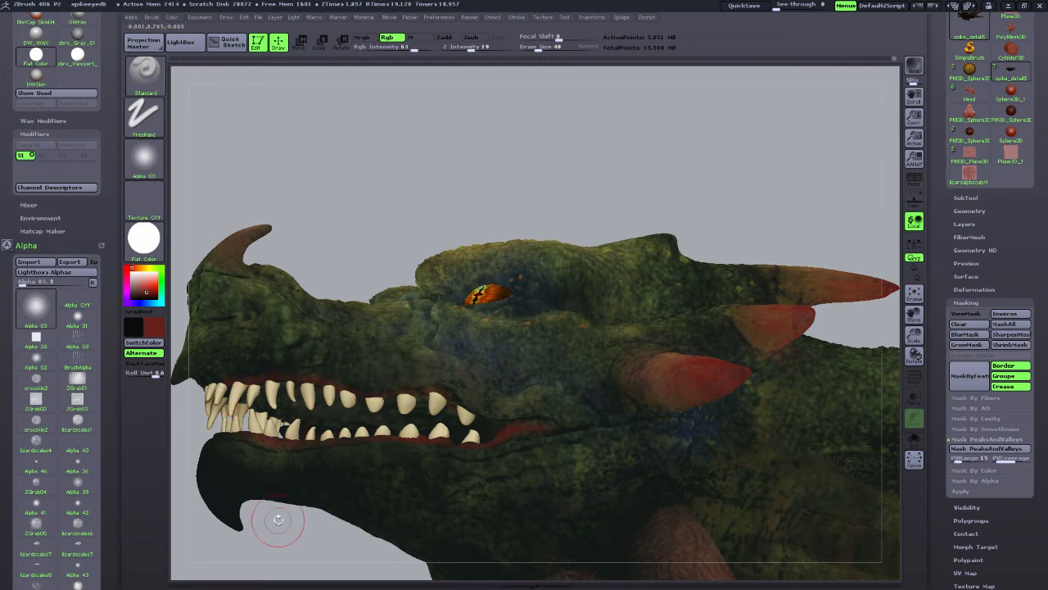
pyautogui.moveTo(276, 519); pyautogui.dragTo(516, 577)
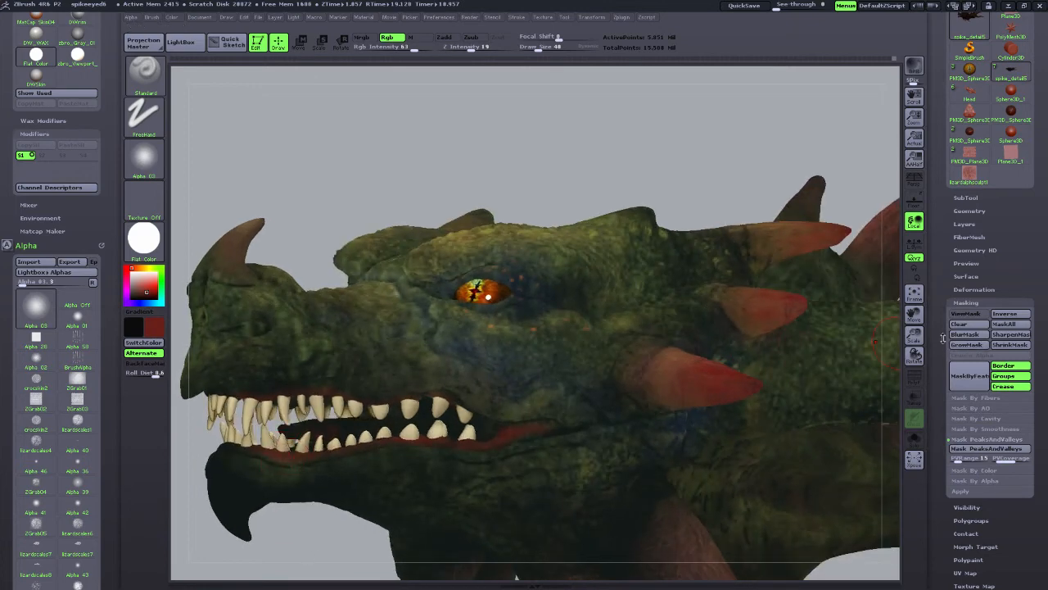
pyautogui.moveTo(914, 336); pyautogui.dragTo(910, 425)
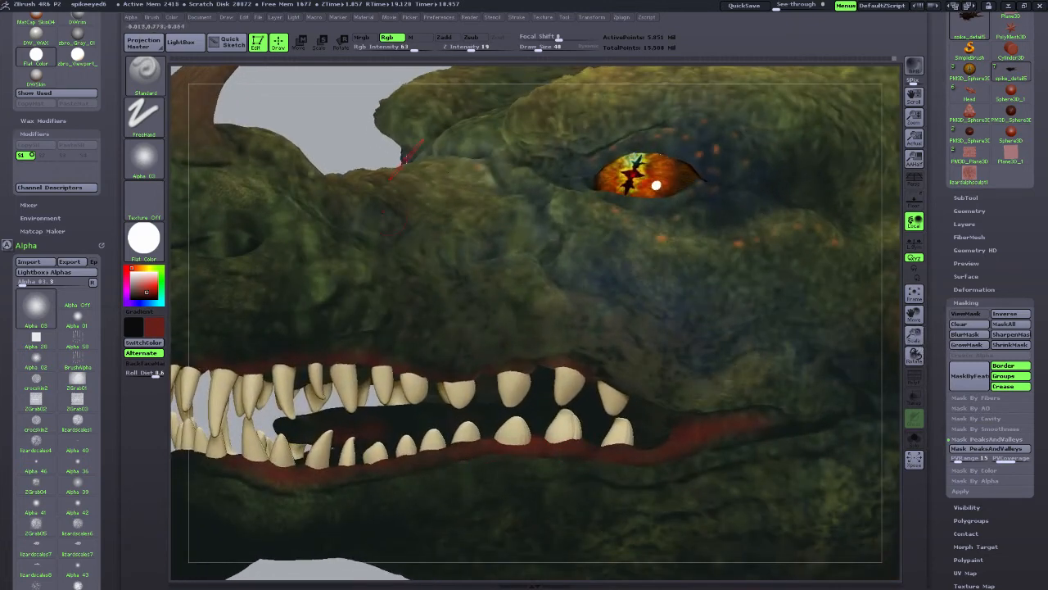
# Try red on the lower lip at draw size 26, undo it, and continue with BrushAlpha at draw size 54.
pyautogui.moveTo(538, 48); pyautogui.dragTo(534, 47)
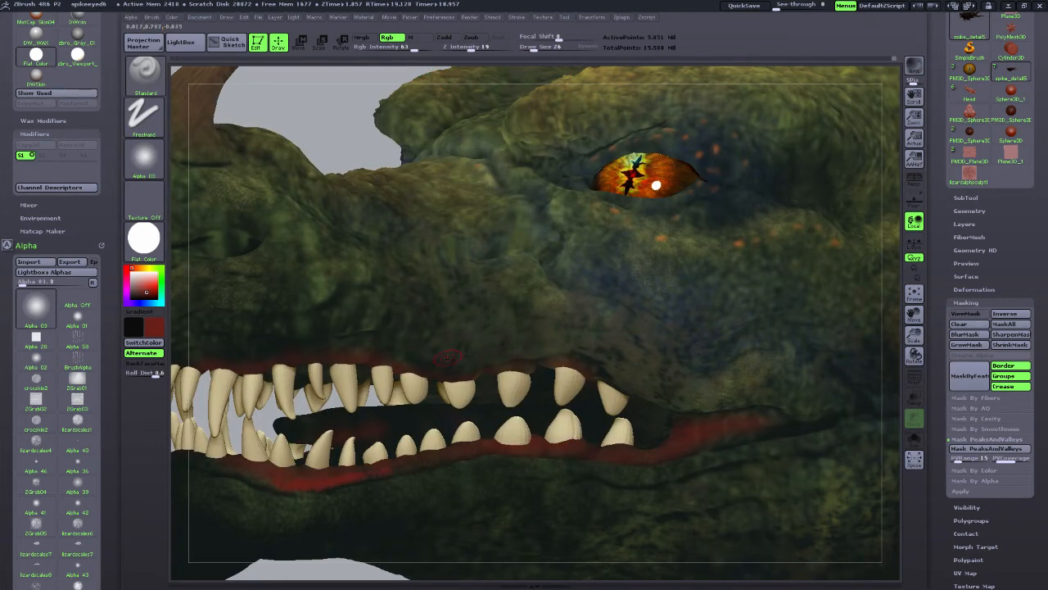
pyautogui.press('ctrl')
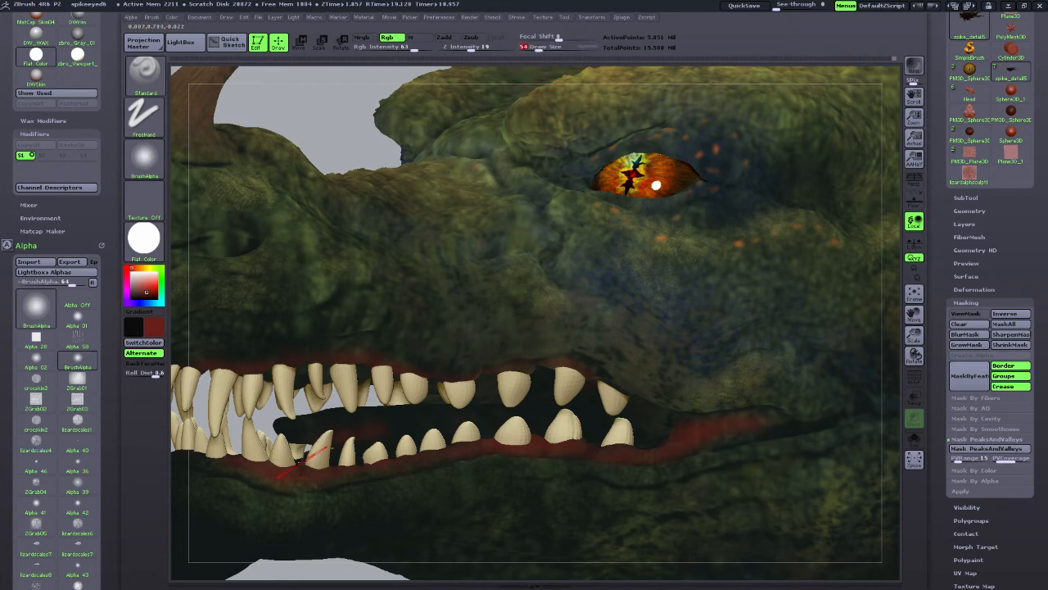
pyautogui.moveTo(307, 470); pyautogui.dragTo(302, 465)
# Paint dark red along the front of the lower lip and around the upper gum line at the snout.
pyautogui.moveTo(913, 317); pyautogui.dragTo(936, 325)
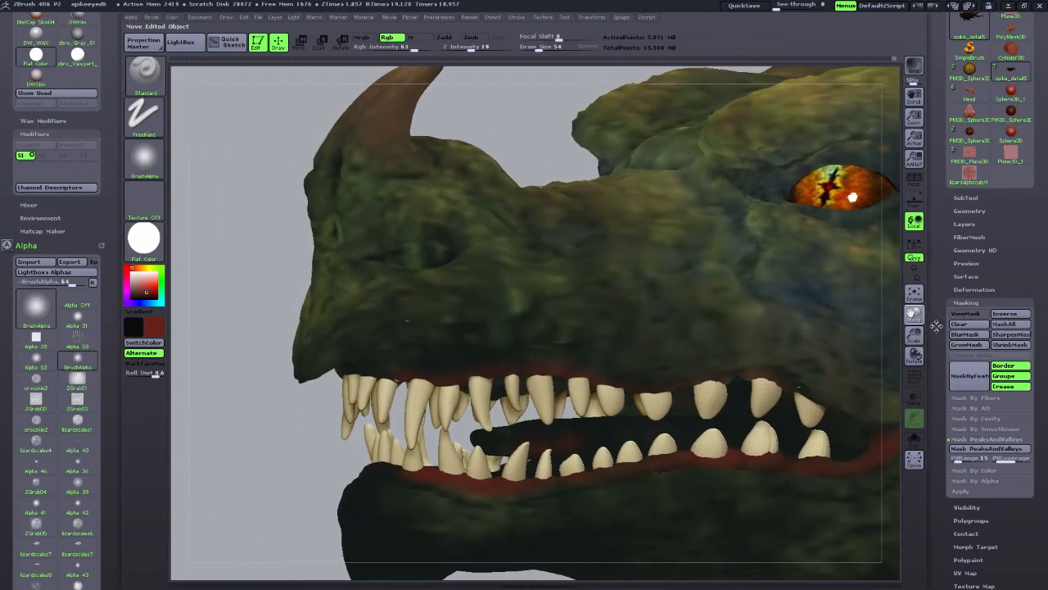
pyautogui.moveTo(277, 484)
pyautogui.mouseDown()
pyautogui.moveTo(287, 494)
pyautogui.moveTo(361, 457)
pyautogui.mouseUp()
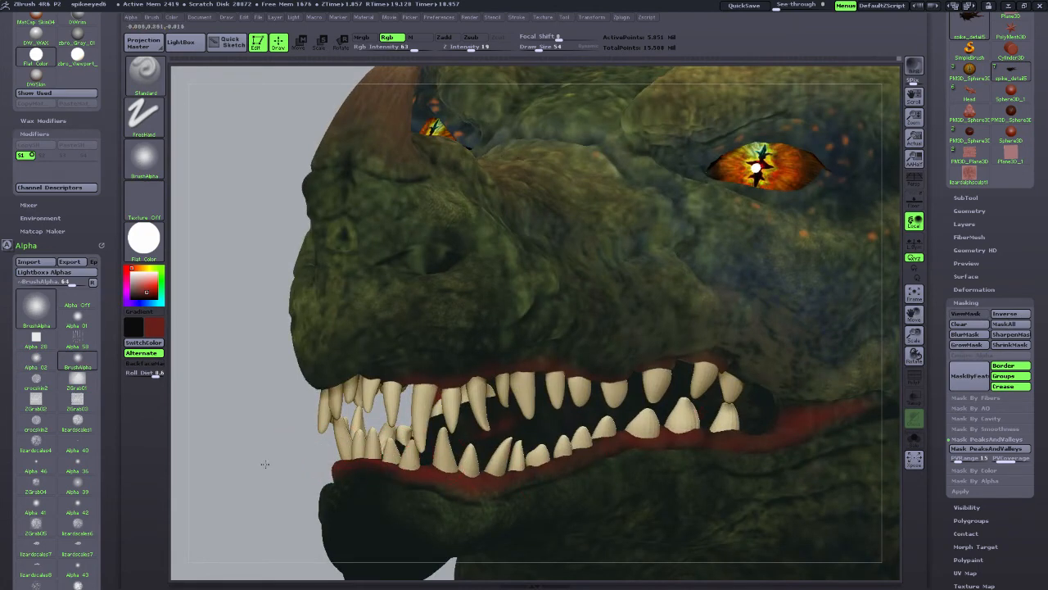
pyautogui.moveTo(319, 450); pyautogui.dragTo(429, 293)
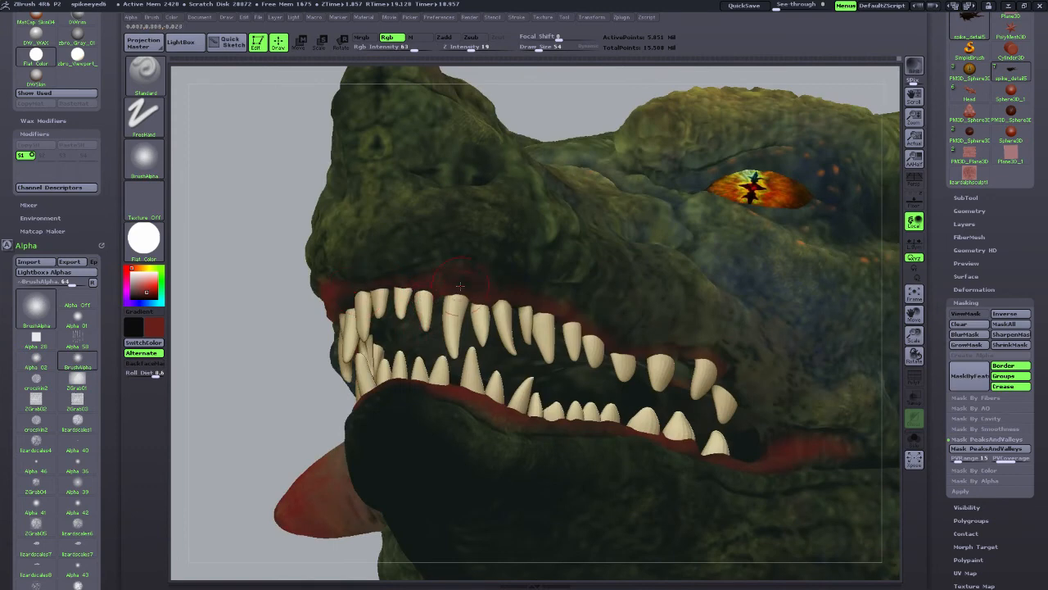
# Paint the tongue dark red, pick a lighter red for its highlights and choose Alpha 58 as the brush alpha.
pyautogui.moveTo(246, 417); pyautogui.dragTo(464, 397)
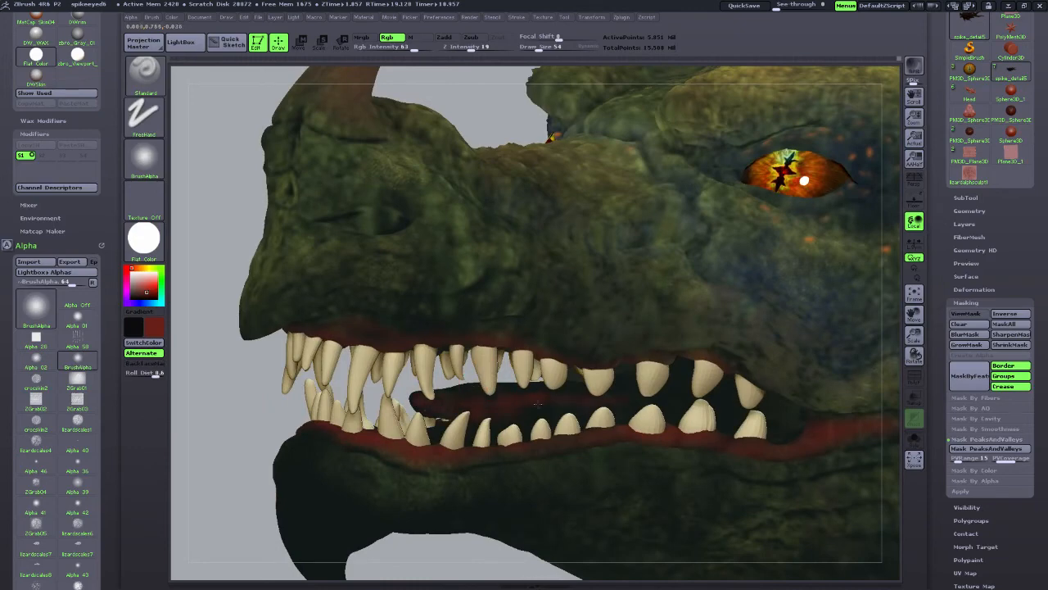
pyautogui.click(140, 285)
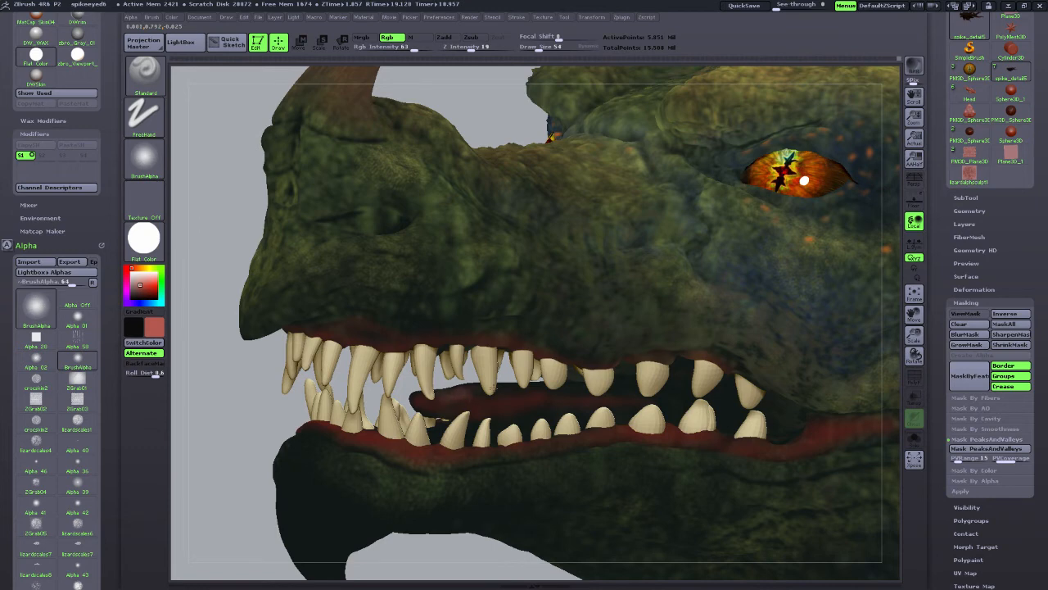
pyautogui.click(144, 159)
pyautogui.click(367, 188)
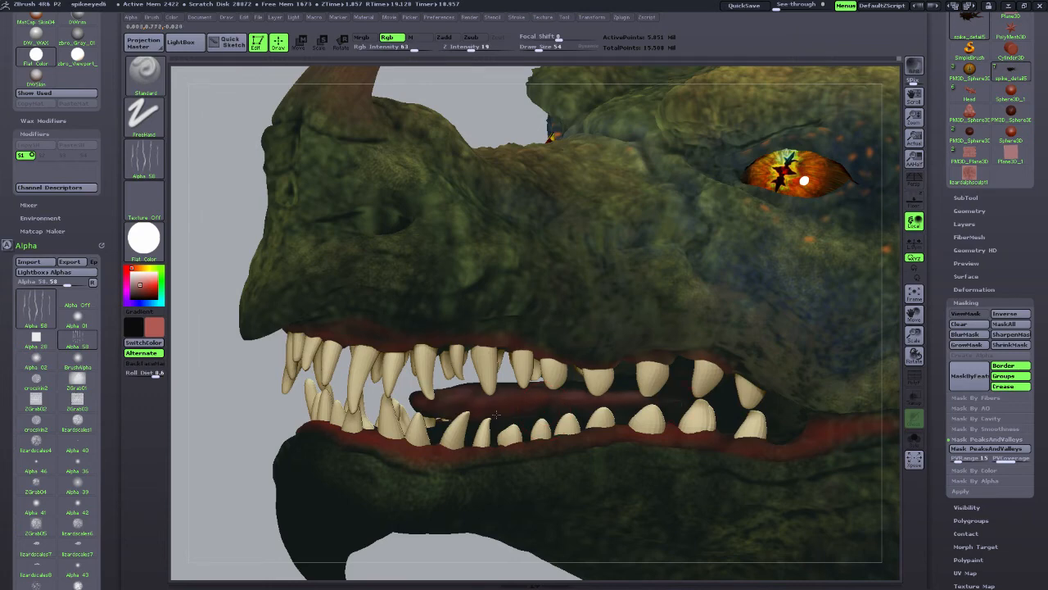
# Set the stroke type to Spray and paint streaky red texture on the inside of the mouth behind the teeth.
pyautogui.moveTo(191, 417); pyautogui.dragTo(607, 437)
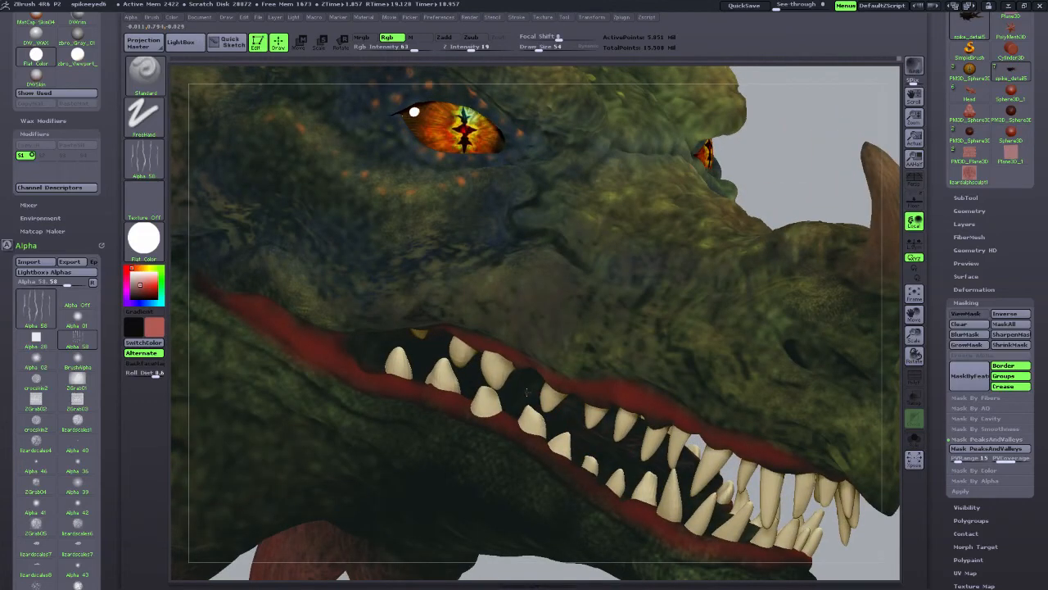
pyautogui.click(145, 158)
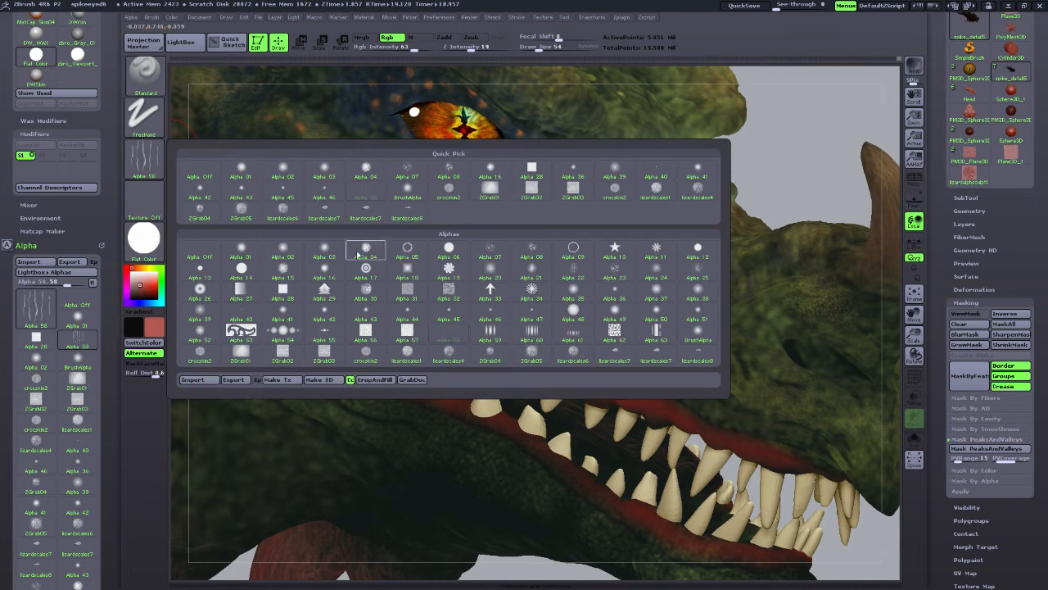
pyautogui.click(144, 114)
pyautogui.click(365, 129)
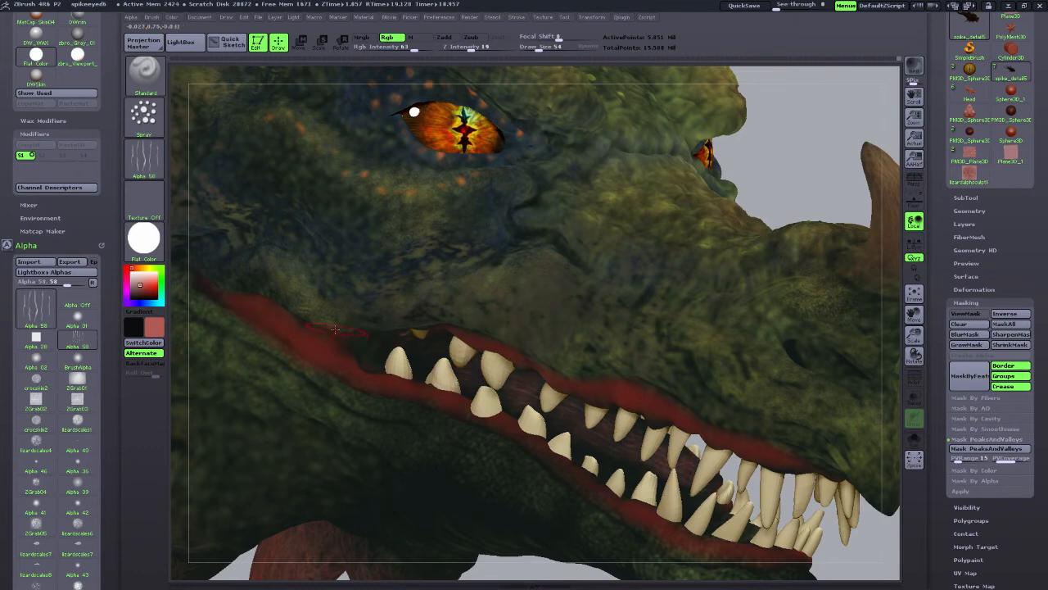
# Sample a darker red and spray it over the mouth interior and inner gums, working from several angles.
pyautogui.press('c')
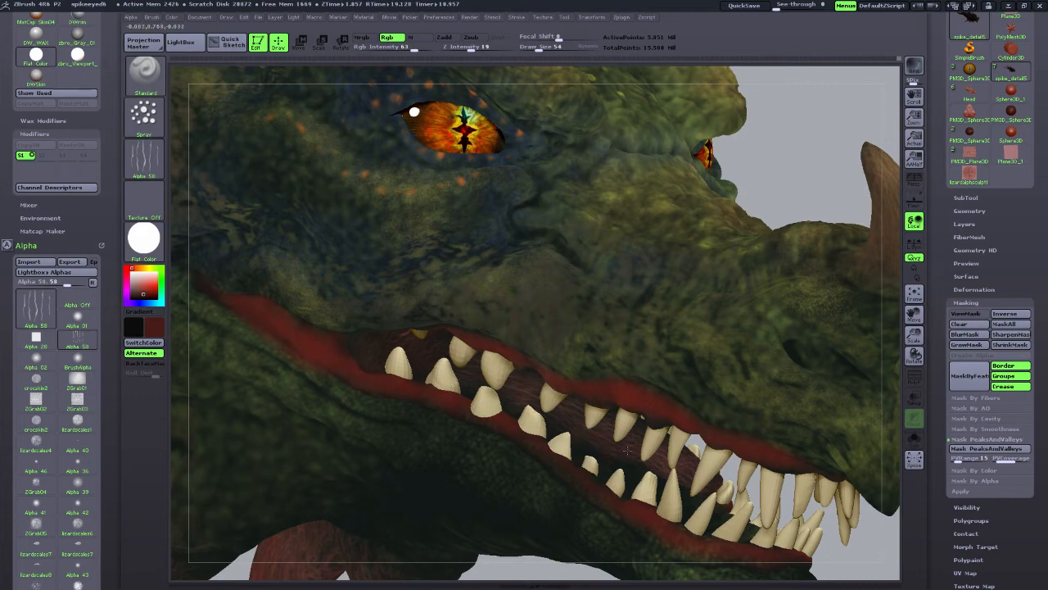
pyautogui.moveTo(802, 187); pyautogui.dragTo(540, 379)
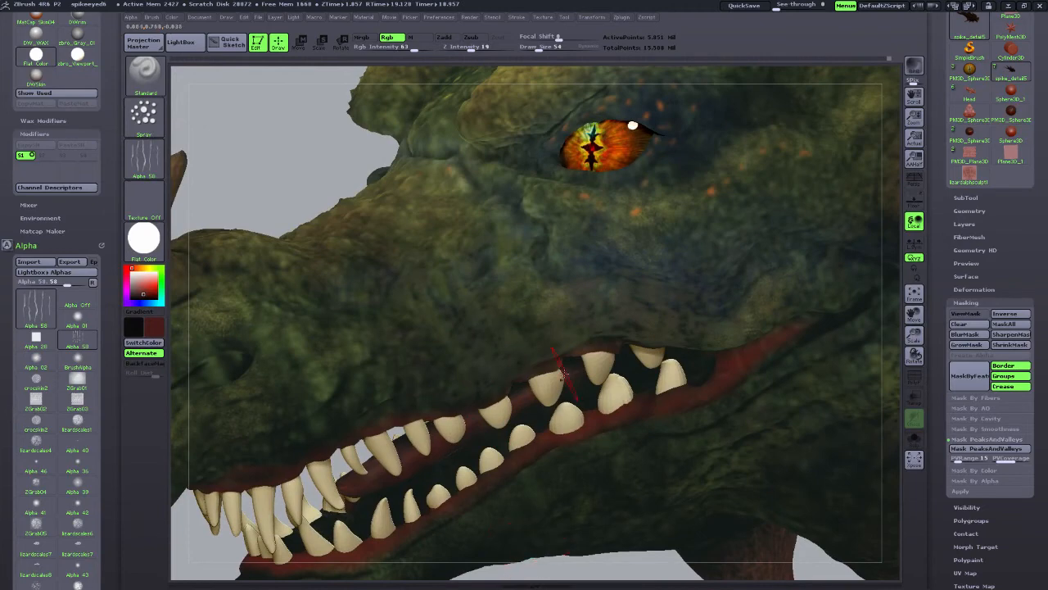
pyautogui.moveTo(328, 176); pyautogui.dragTo(526, 329)
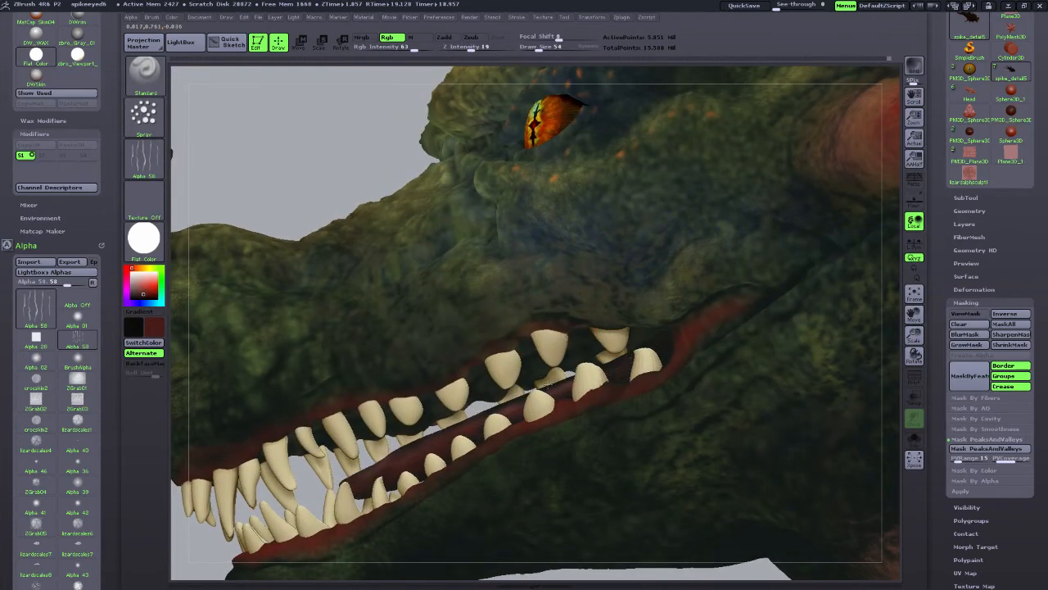
pyautogui.moveTo(326, 141); pyautogui.dragTo(443, 384)
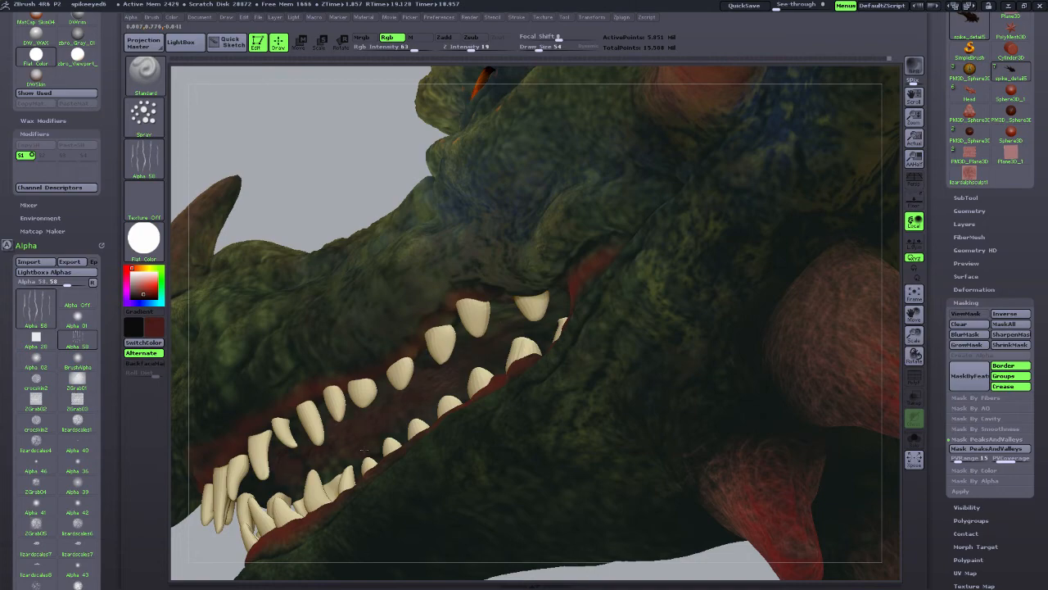
pyautogui.moveTo(330, 171); pyautogui.dragTo(593, 454)
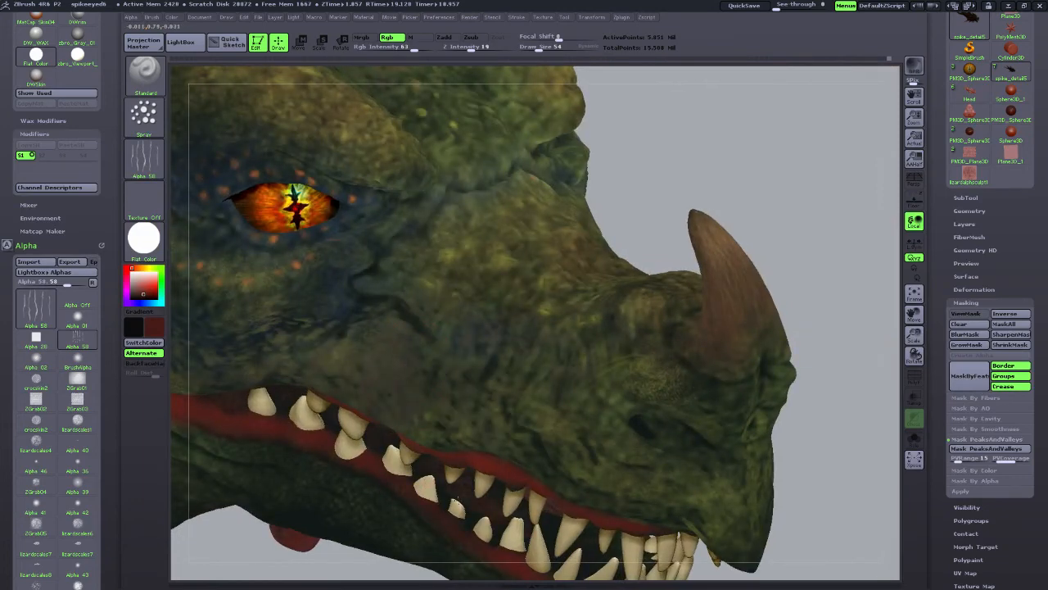
# Switch the material to RichBronze and examine the painted head and mouth from the side.
pyautogui.moveTo(810, 451); pyautogui.dragTo(844, 512)
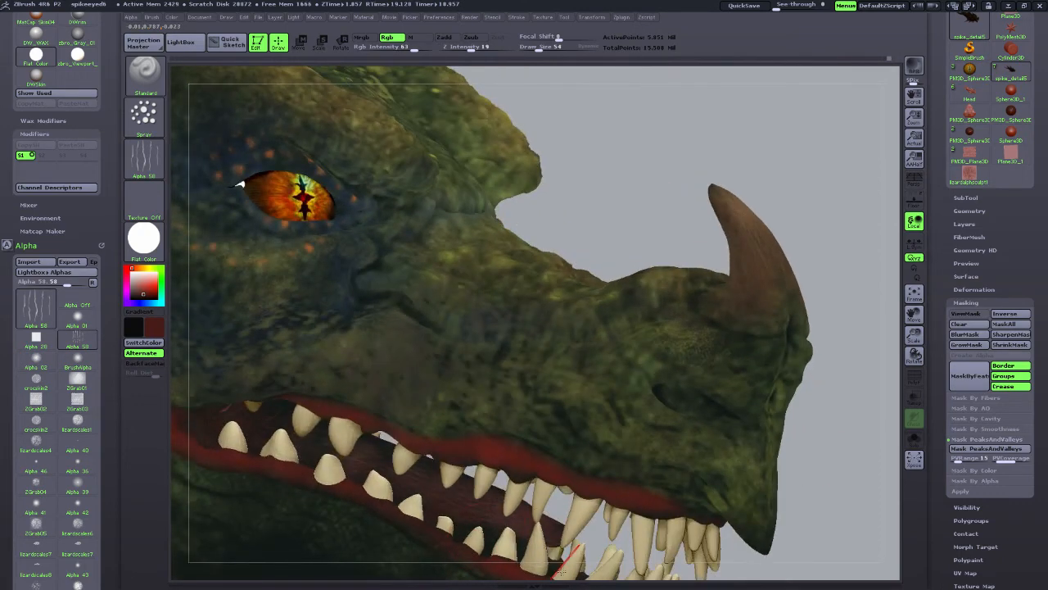
pyautogui.moveTo(562, 571); pyautogui.dragTo(602, 492)
pyautogui.moveTo(633, 204); pyautogui.dragTo(574, 221)
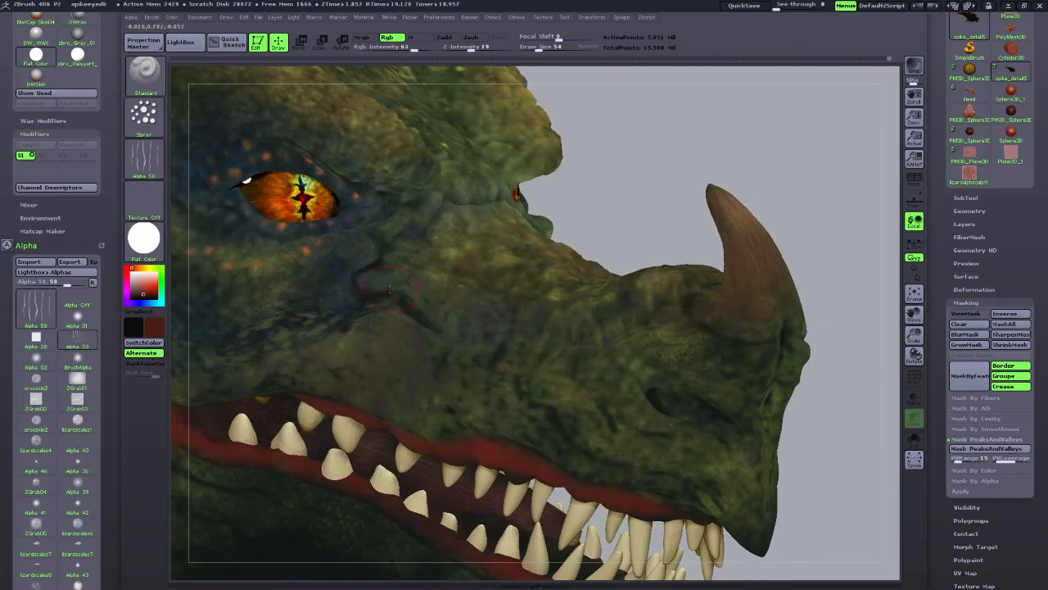
pyautogui.moveTo(913, 336); pyautogui.dragTo(863, 360)
pyautogui.moveTo(913, 315); pyautogui.dragTo(945, 255)
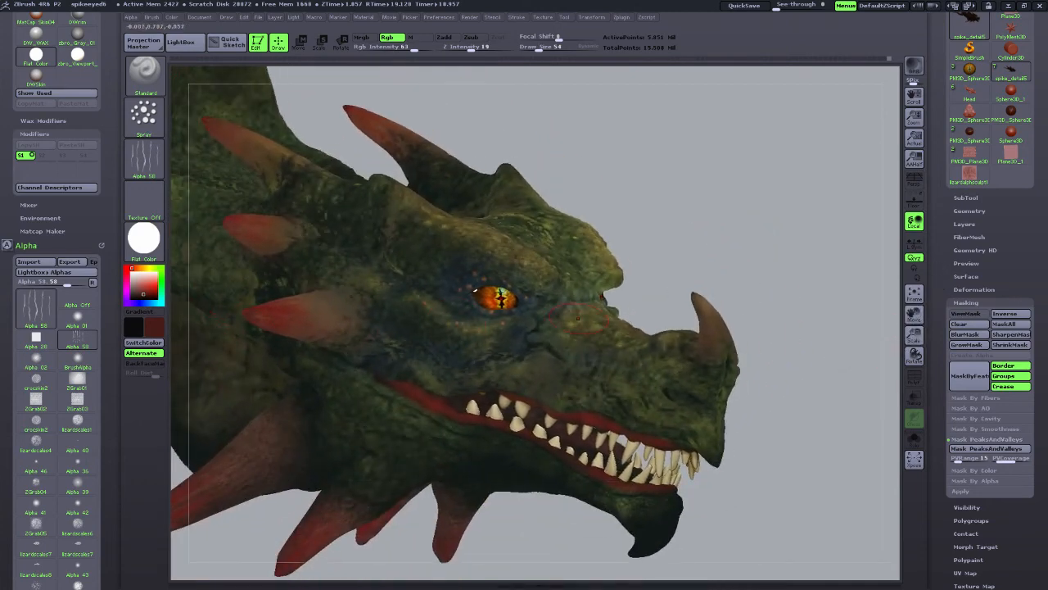
pyautogui.click(144, 245)
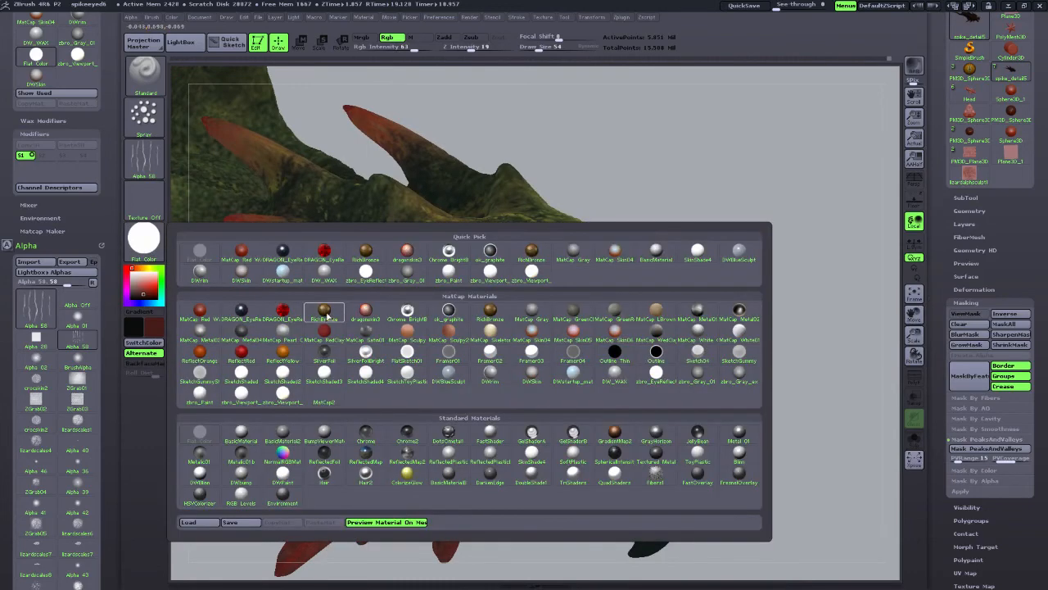
pyautogui.click(329, 321)
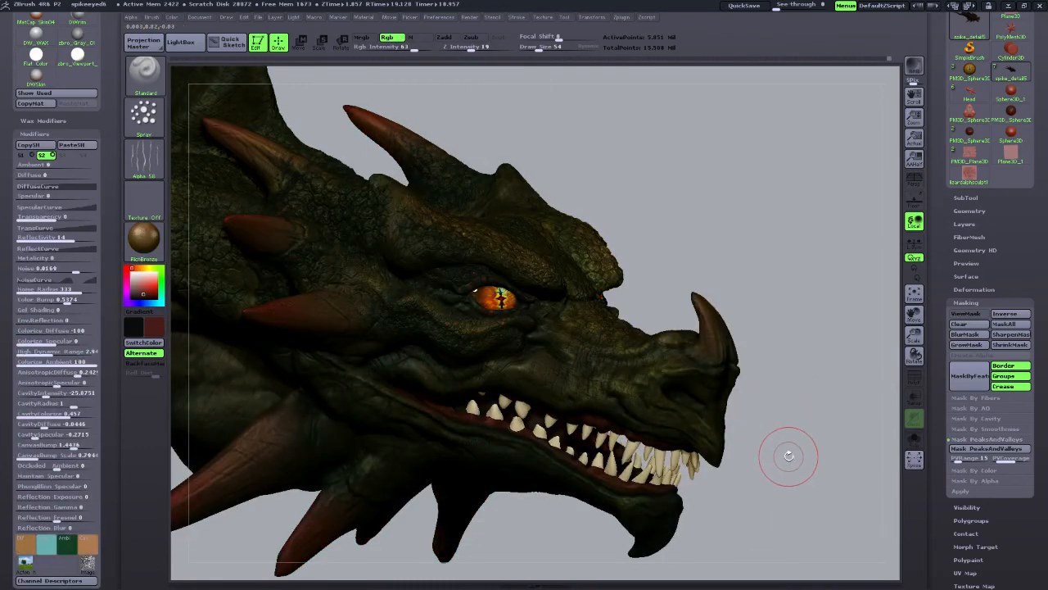
pyautogui.moveTo(789, 450); pyautogui.dragTo(768, 497)
pyautogui.moveTo(749, 251); pyautogui.dragTo(739, 257)
pyautogui.moveTo(757, 498); pyautogui.dragTo(767, 503)
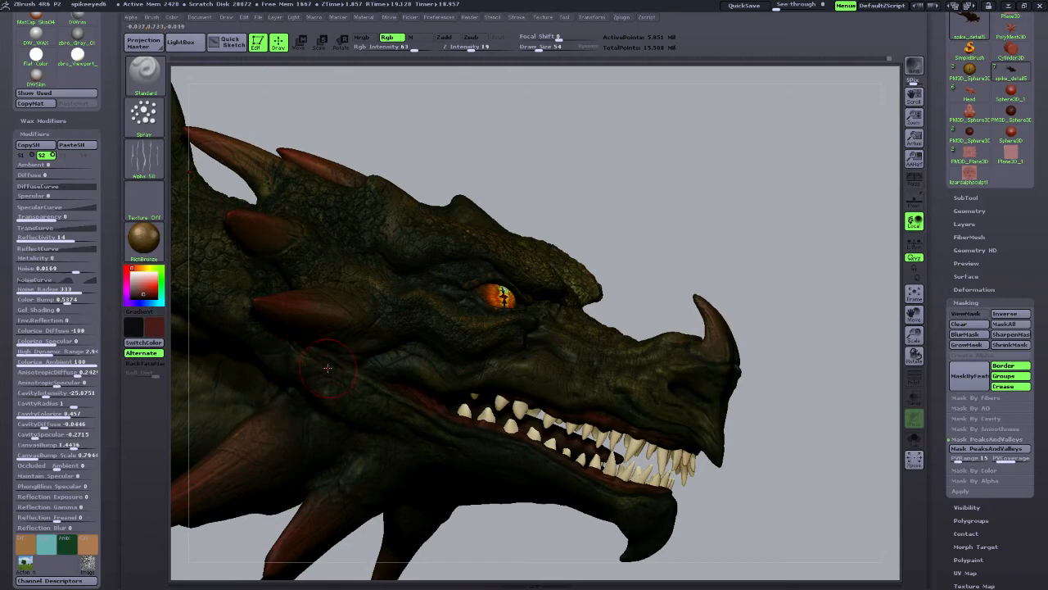
# Sample a dark green from the jaw and set the brush to Color Spray, Alpha 07, Rgb Intensity 18 and Draw Size 86.
pyautogui.press('c')
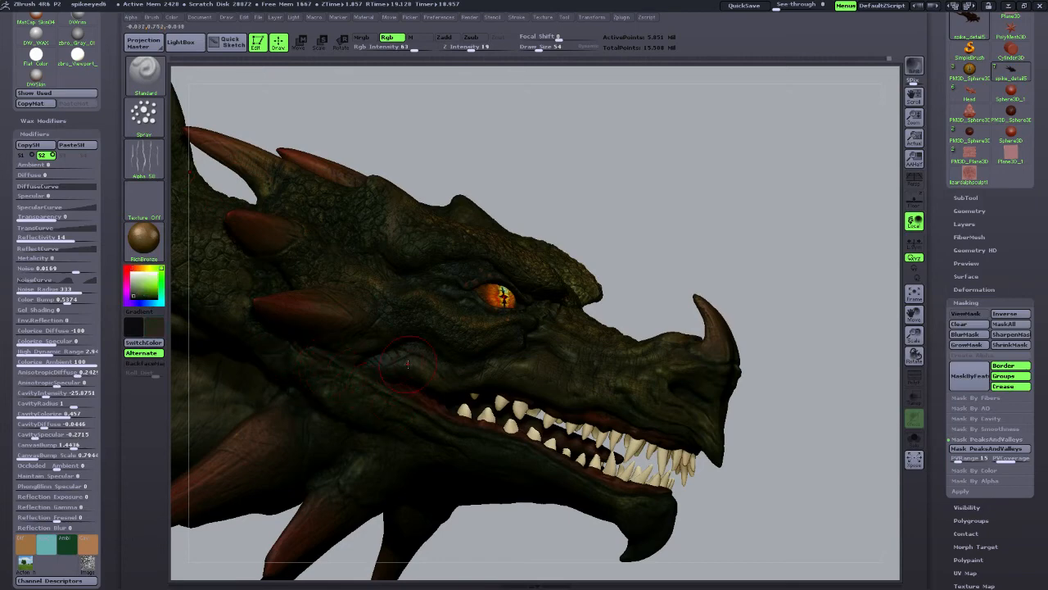
pyautogui.click(150, 131)
pyautogui.click(151, 127)
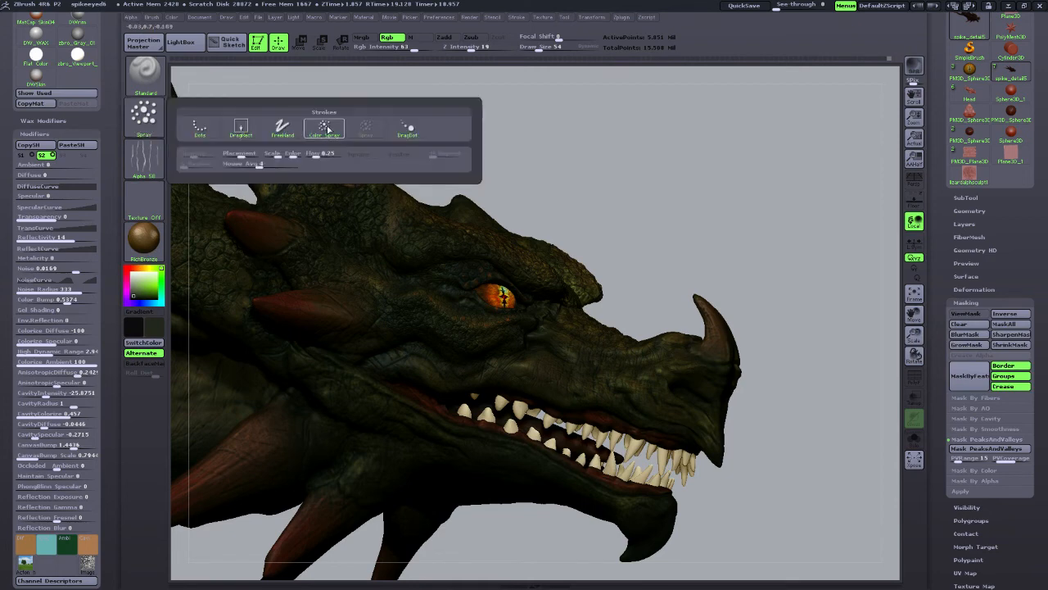
pyautogui.click(328, 128)
pyautogui.click(144, 157)
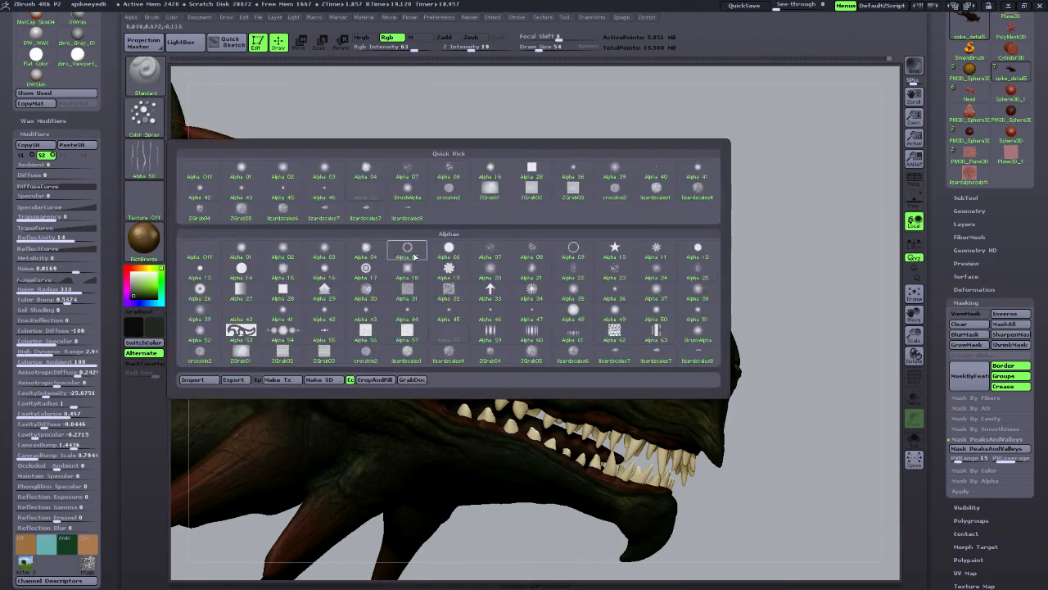
pyautogui.click(490, 250)
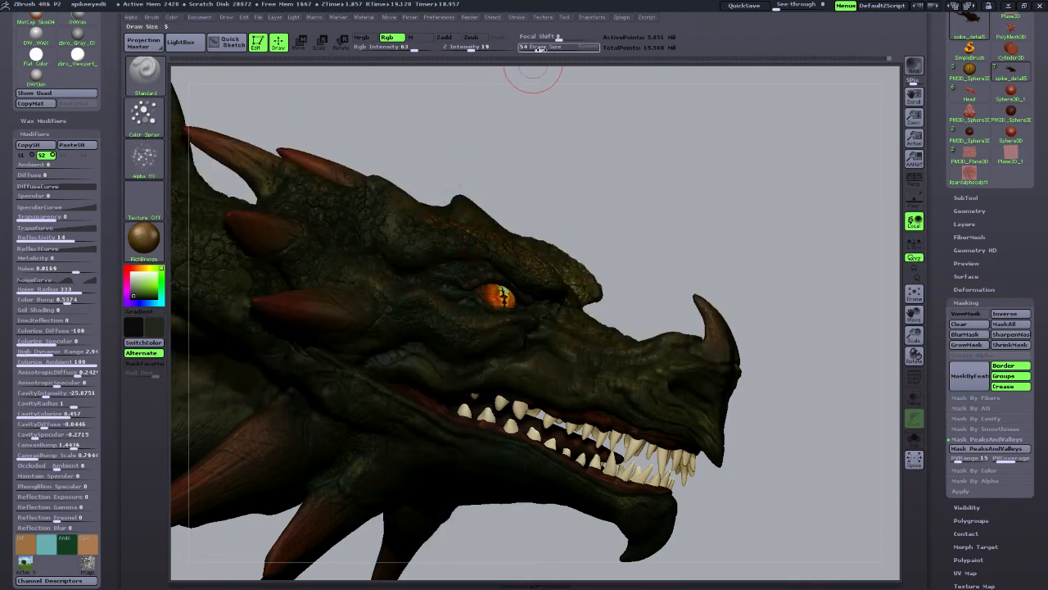
pyautogui.moveTo(540, 49); pyautogui.dragTo(544, 48)
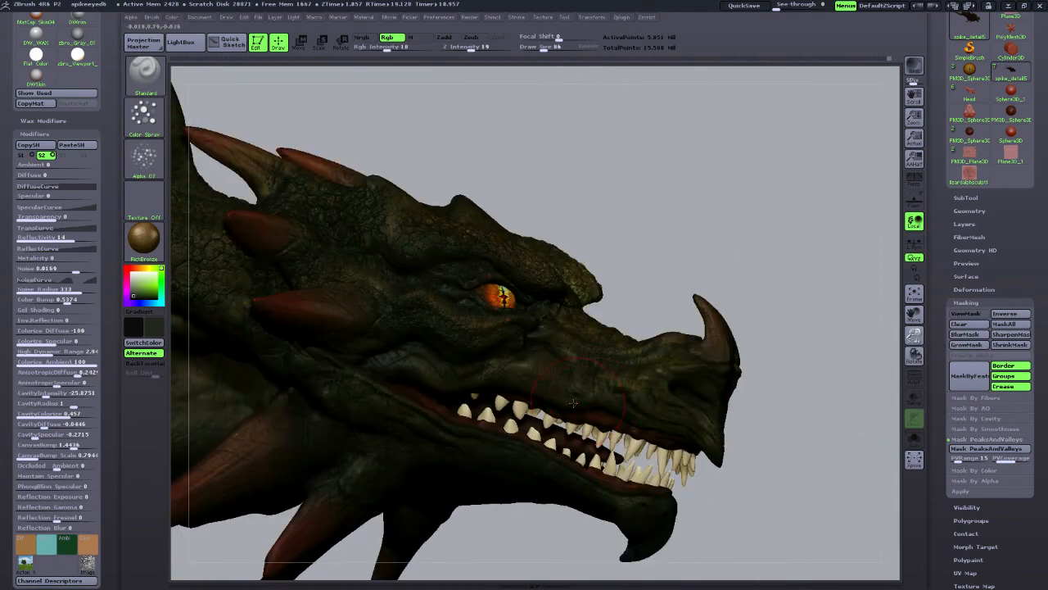
# Apply BasicMaterial to the dragon and spray the sampled dark green lightly around the corner of the mouth.
pyautogui.moveTo(915, 354); pyautogui.dragTo(916, 377)
pyautogui.moveTo(915, 334); pyautogui.dragTo(862, 309)
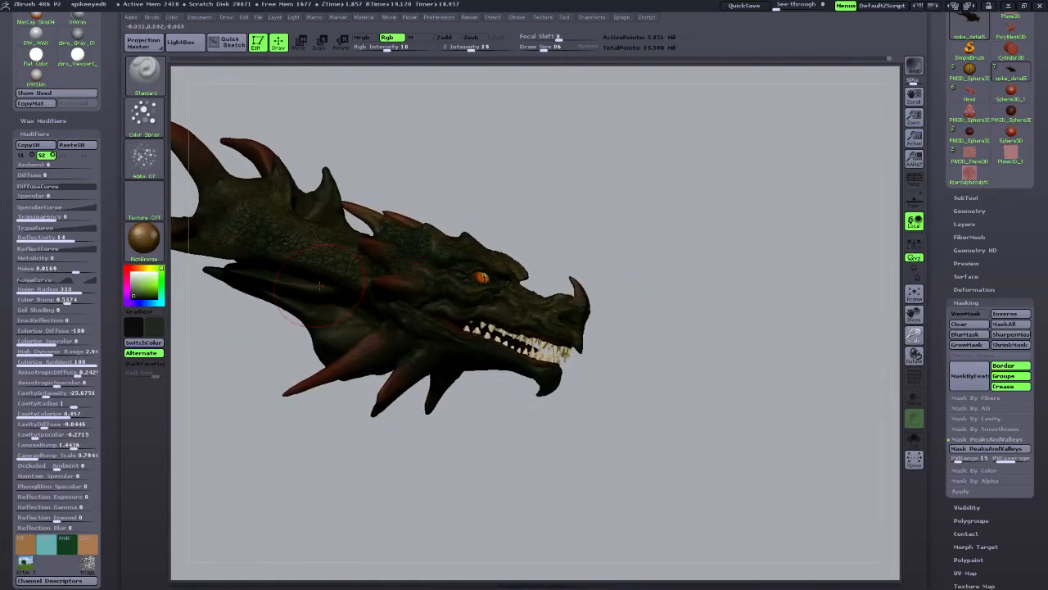
pyautogui.click(143, 238)
pyautogui.click(242, 431)
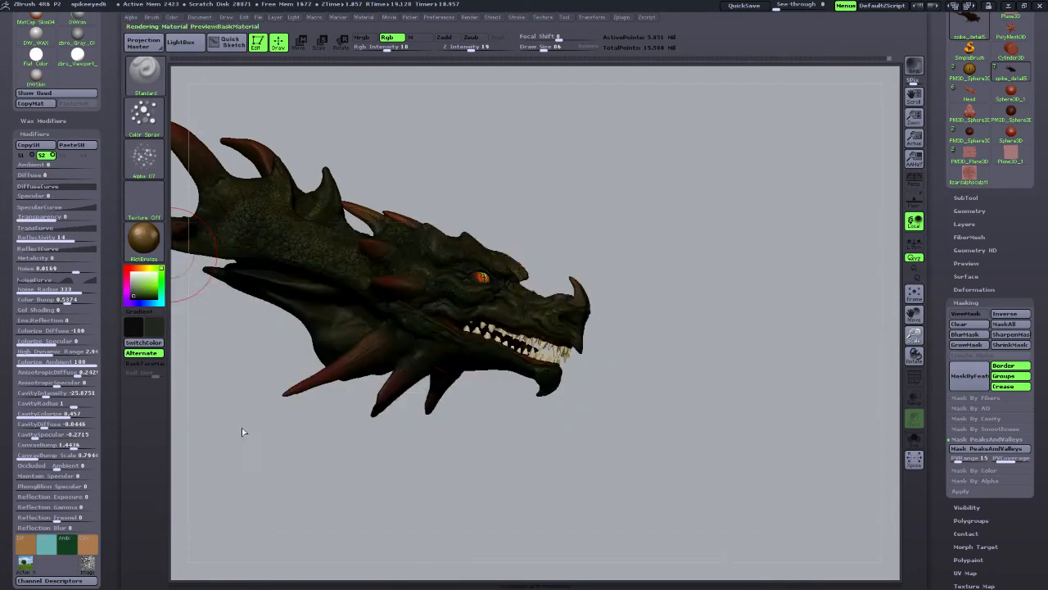
pyautogui.moveTo(914, 357); pyautogui.dragTo(931, 432)
pyautogui.moveTo(913, 317); pyautogui.dragTo(556, 221)
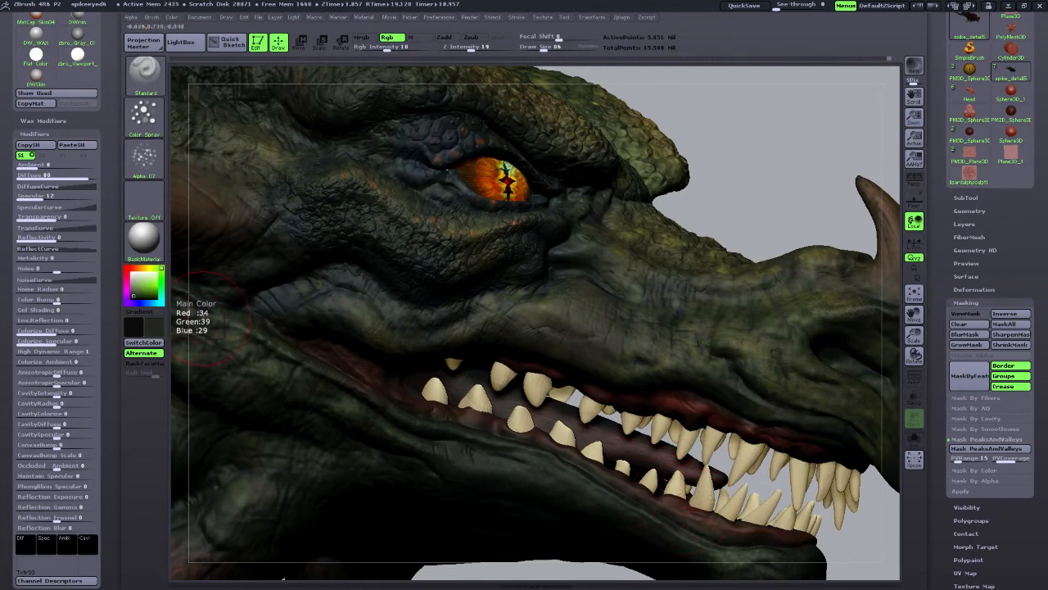
pyautogui.moveTo(747, 214); pyautogui.dragTo(753, 170)
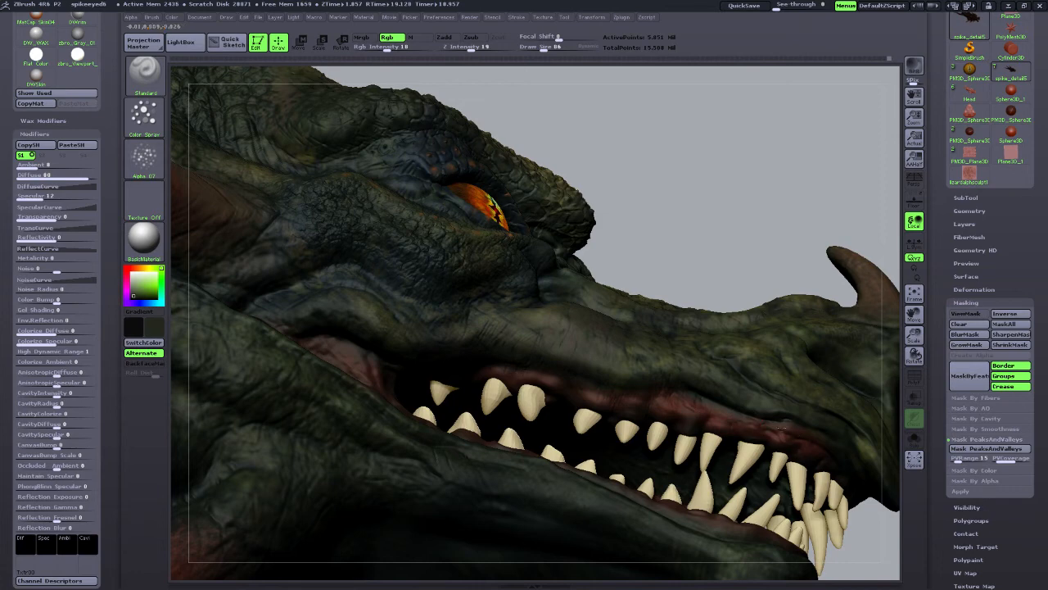
# Reduce the Draw Size to 42 and blend the dark green along the outer edges of the lips.
pyautogui.moveTo(548, 49); pyautogui.dragTo(536, 46)
pyautogui.moveTo(674, 226); pyautogui.dragTo(413, 416)
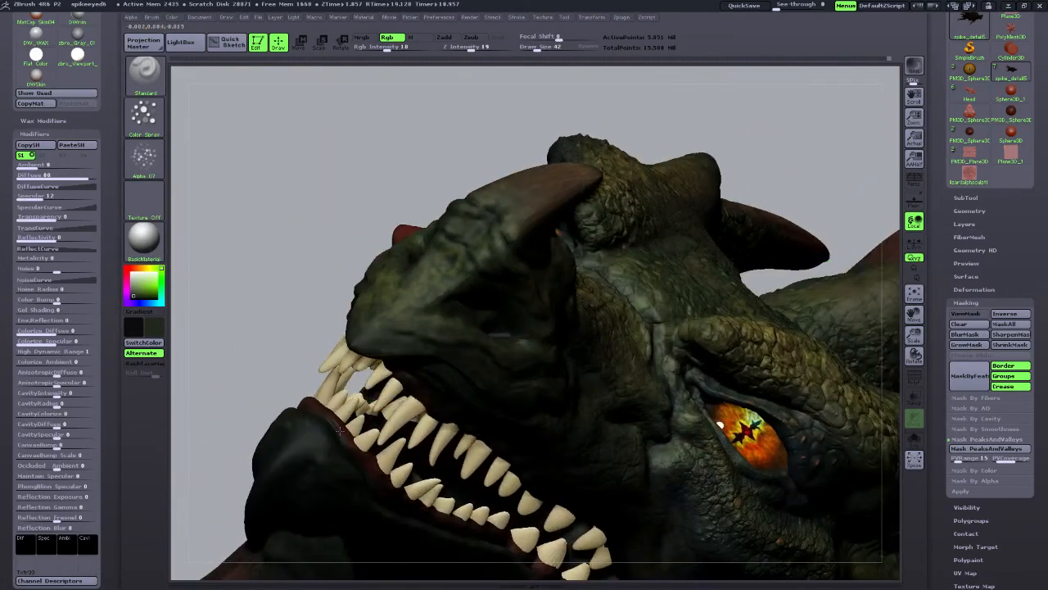
pyautogui.moveTo(361, 465); pyautogui.dragTo(348, 460)
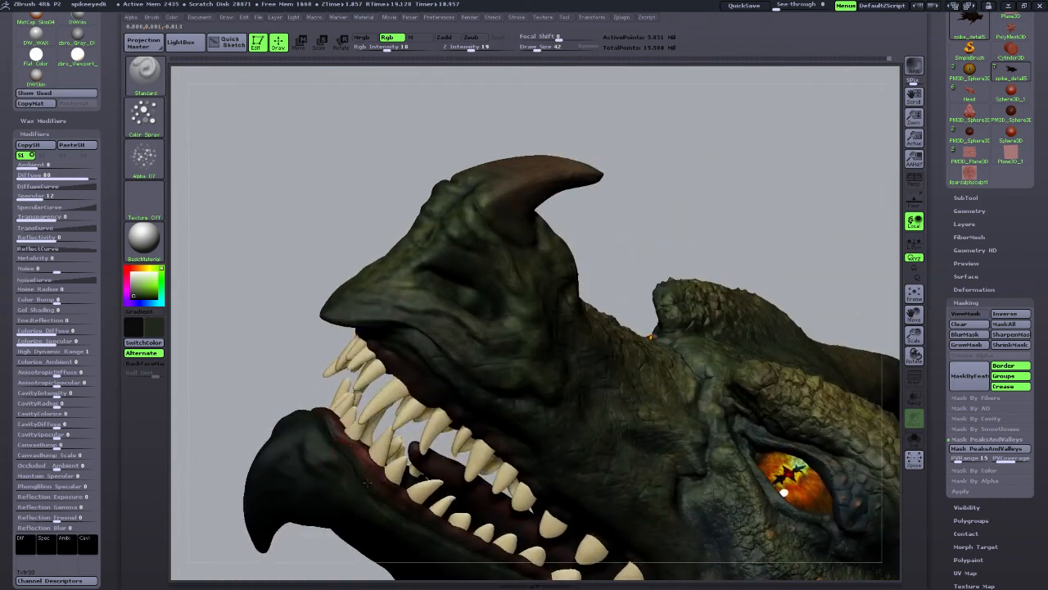
pyautogui.moveTo(300, 375); pyautogui.dragTo(263, 286)
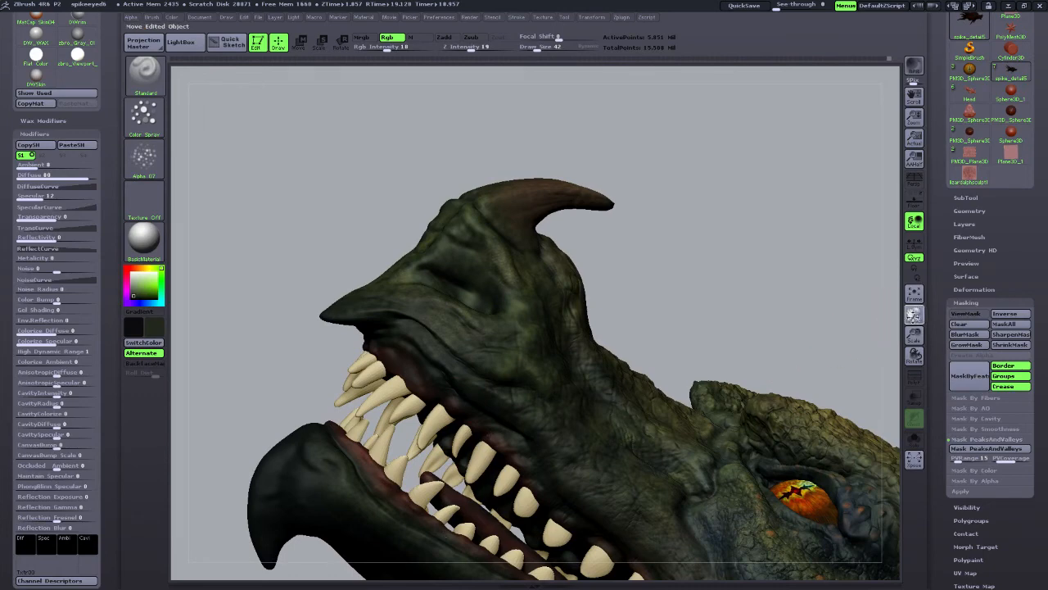
pyautogui.moveTo(914, 315); pyautogui.dragTo(834, 130)
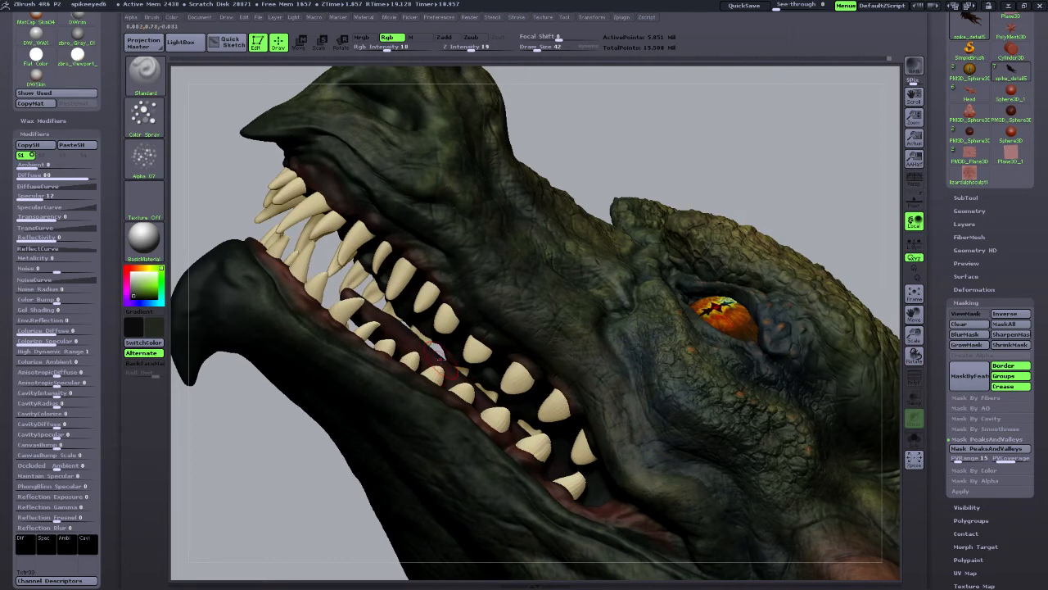
# Sample a dark red from the mouth, set the Draw Size to 69 and spray it around the lips and mouth corner.
pyautogui.press('c')
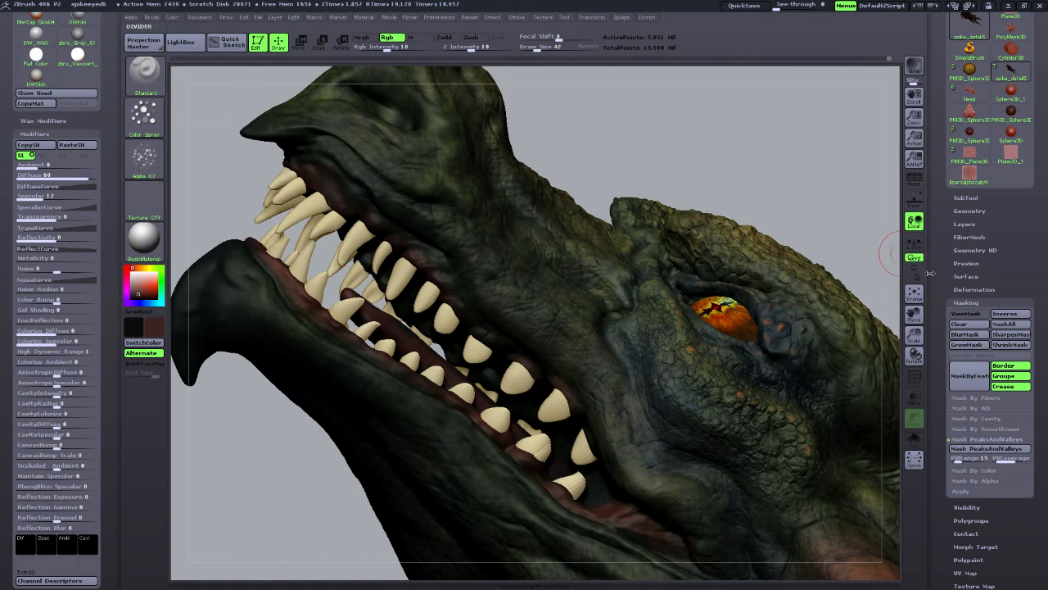
pyautogui.moveTo(914, 314); pyautogui.dragTo(882, 255)
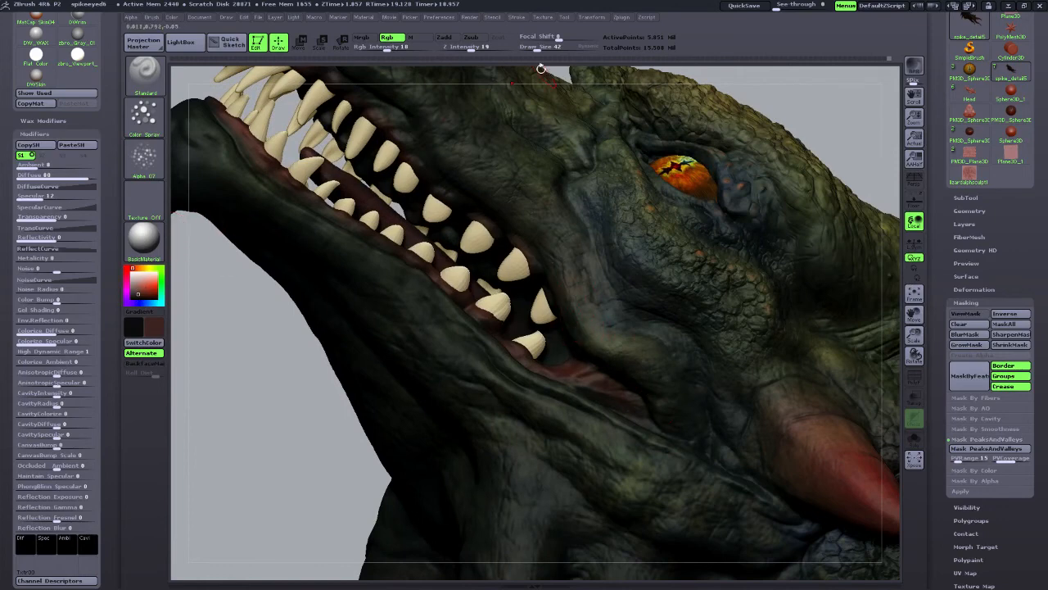
pyautogui.moveTo(533, 47); pyautogui.dragTo(541, 48)
pyautogui.moveTo(299, 453); pyautogui.dragTo(285, 477)
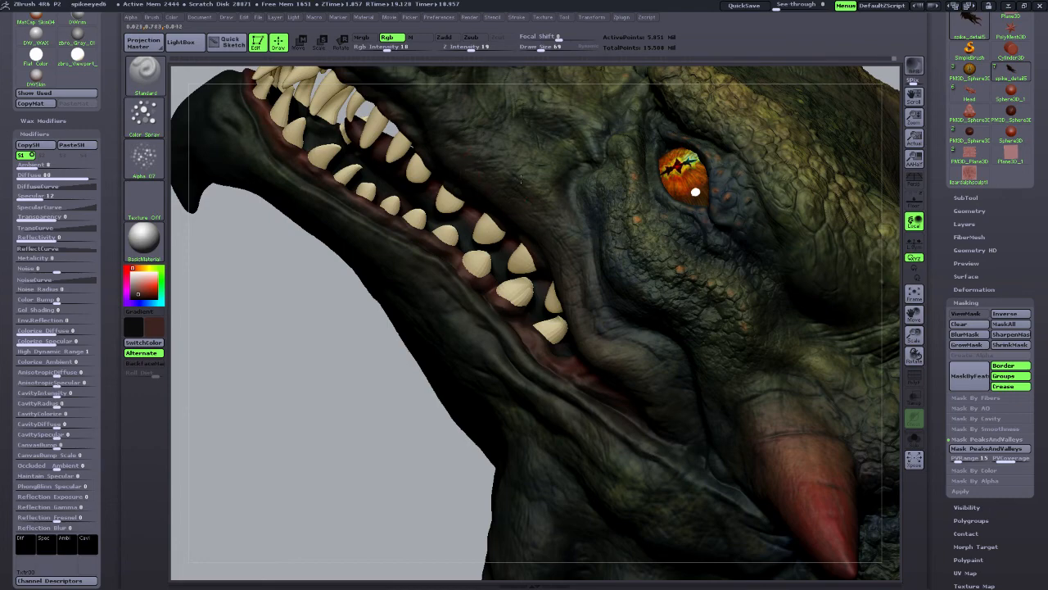
pyautogui.moveTo(297, 439); pyautogui.dragTo(582, 406)
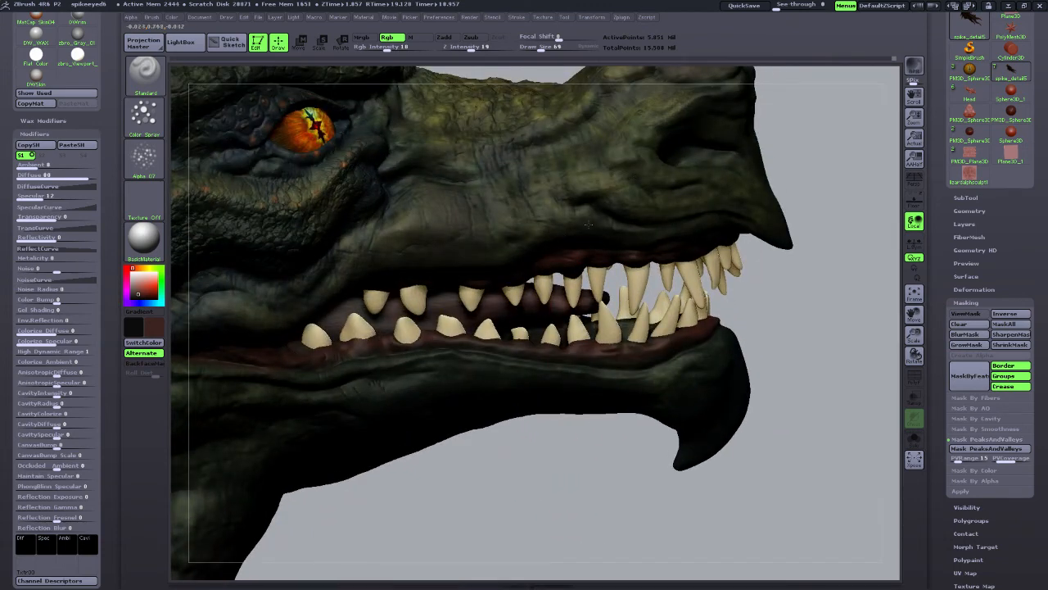
# Enlarge the Draw Size to 114 and spray the dark red over the snout and around the nostril.
pyautogui.moveTo(914, 313); pyautogui.dragTo(789, 388)
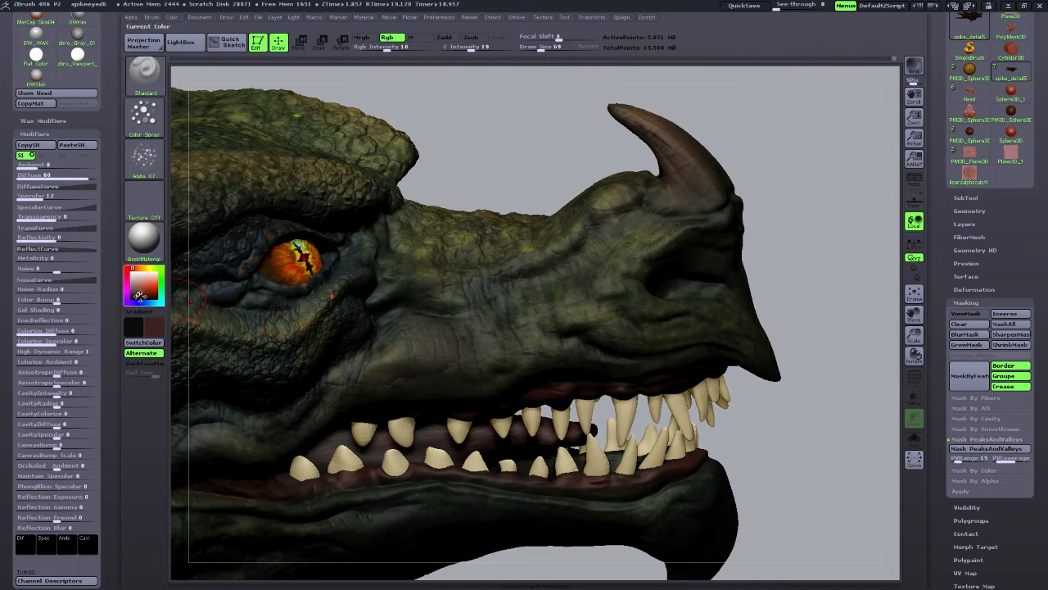
pyautogui.moveTo(541, 47); pyautogui.dragTo(547, 46)
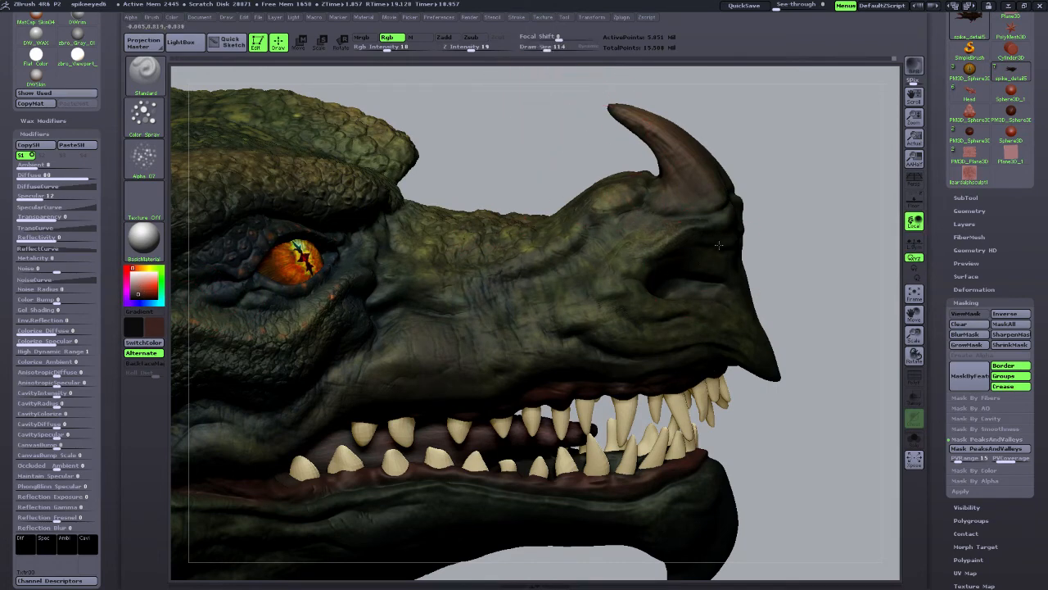
pyautogui.moveTo(816, 292); pyautogui.dragTo(764, 273)
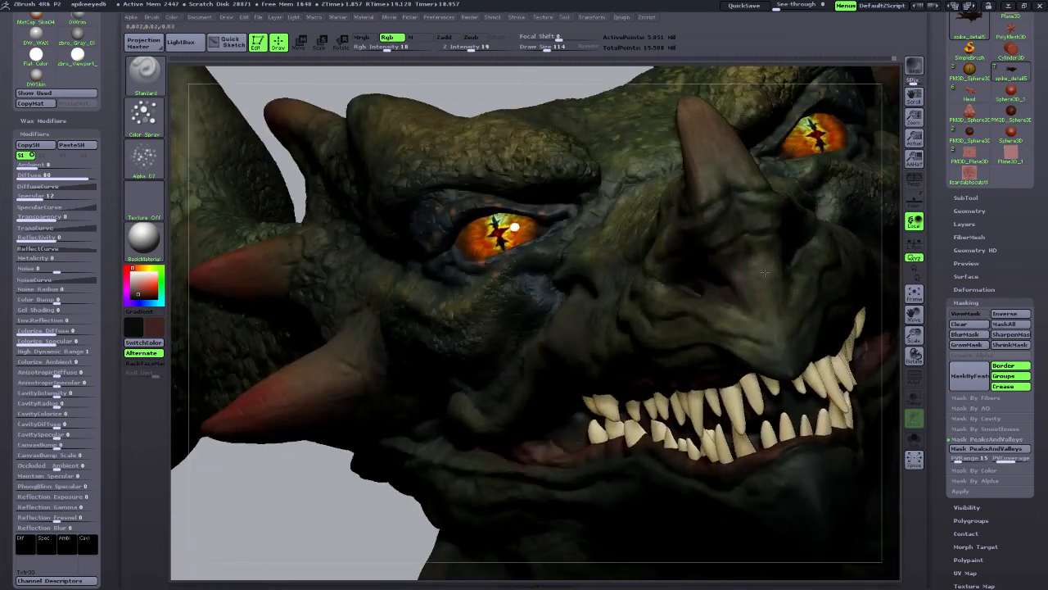
pyautogui.moveTo(341, 495); pyautogui.dragTo(408, 491)
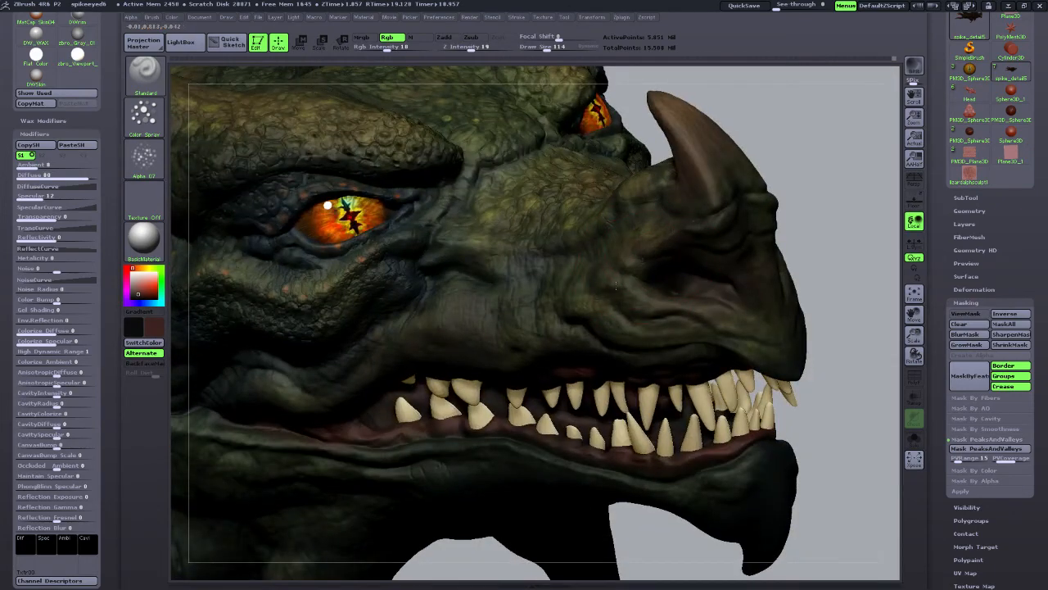
# Pick a lighter salmon red and spray it at Draw Size 21 over the folds around the nostrils and the front of the snout.
pyautogui.click(541, 48)
pyautogui.click(145, 283)
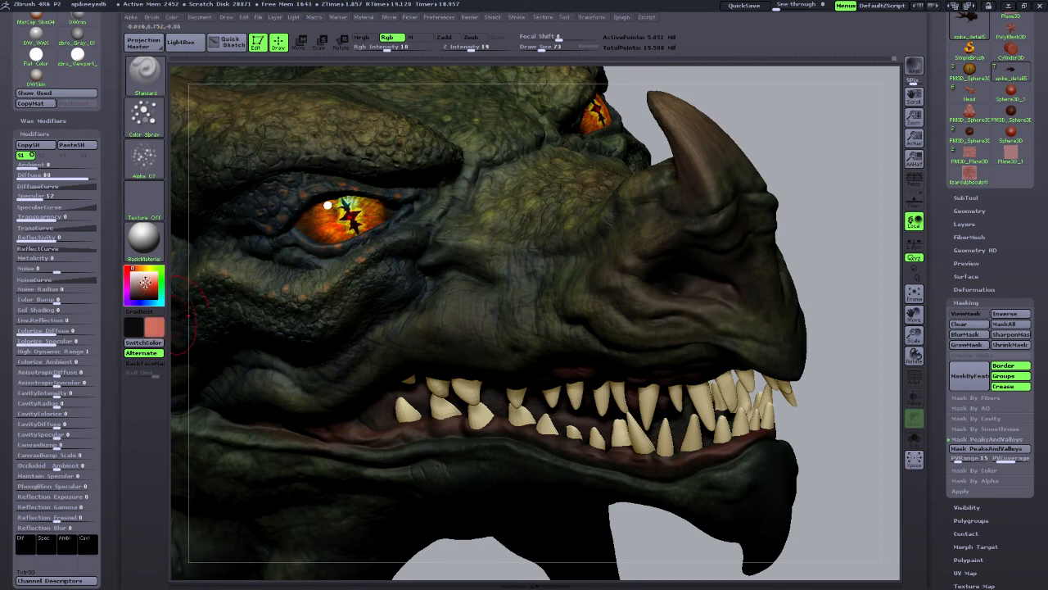
pyautogui.moveTo(547, 47); pyautogui.dragTo(530, 47)
pyautogui.moveTo(833, 268); pyautogui.dragTo(633, 327)
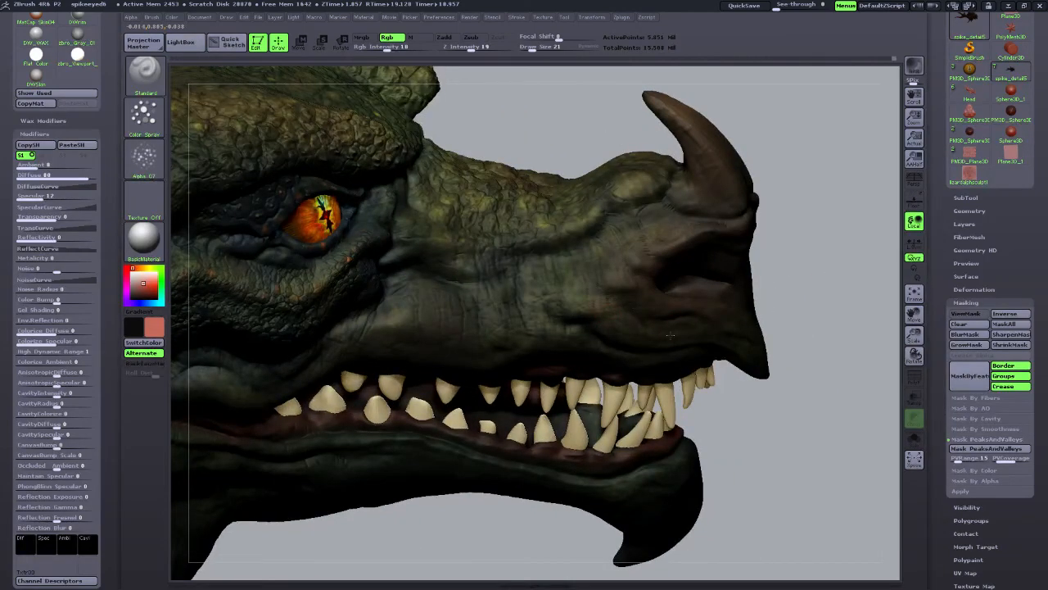
pyautogui.moveTo(655, 246); pyautogui.dragTo(731, 243)
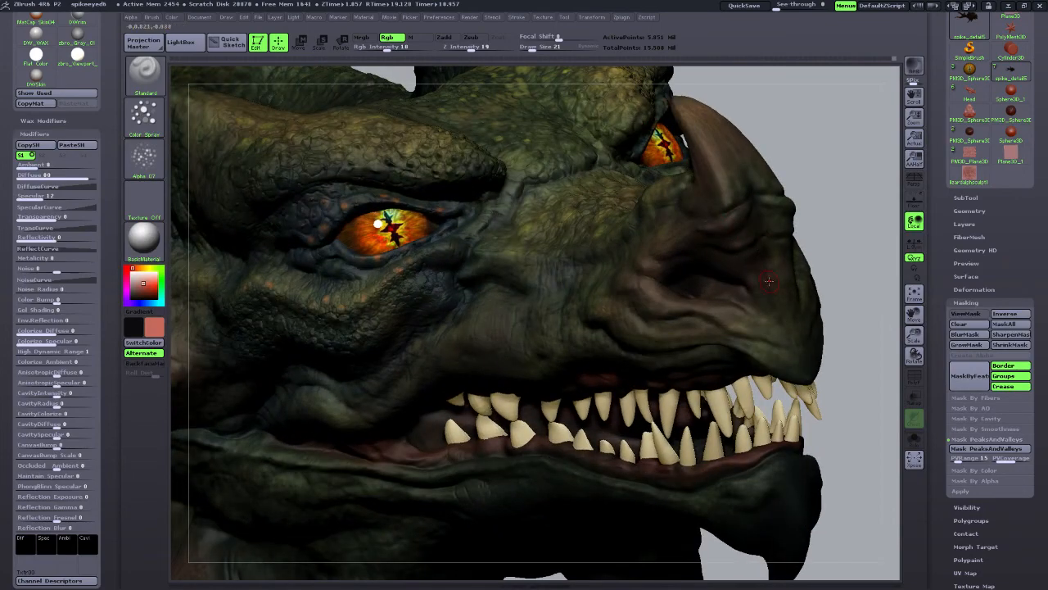
pyautogui.moveTo(825, 269); pyautogui.dragTo(797, 298)
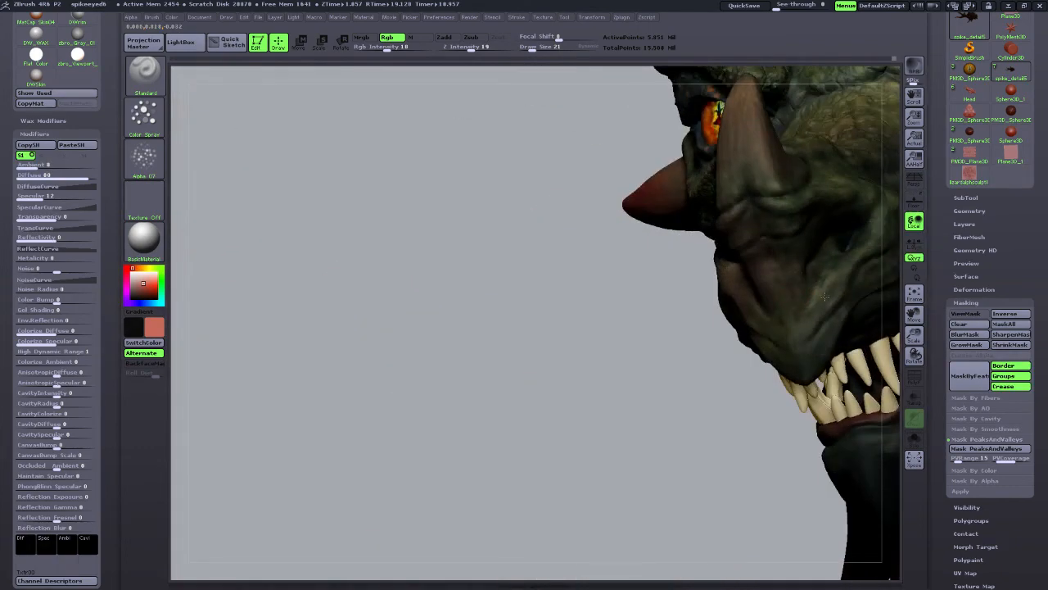
pyautogui.moveTo(914, 313); pyautogui.dragTo(786, 353)
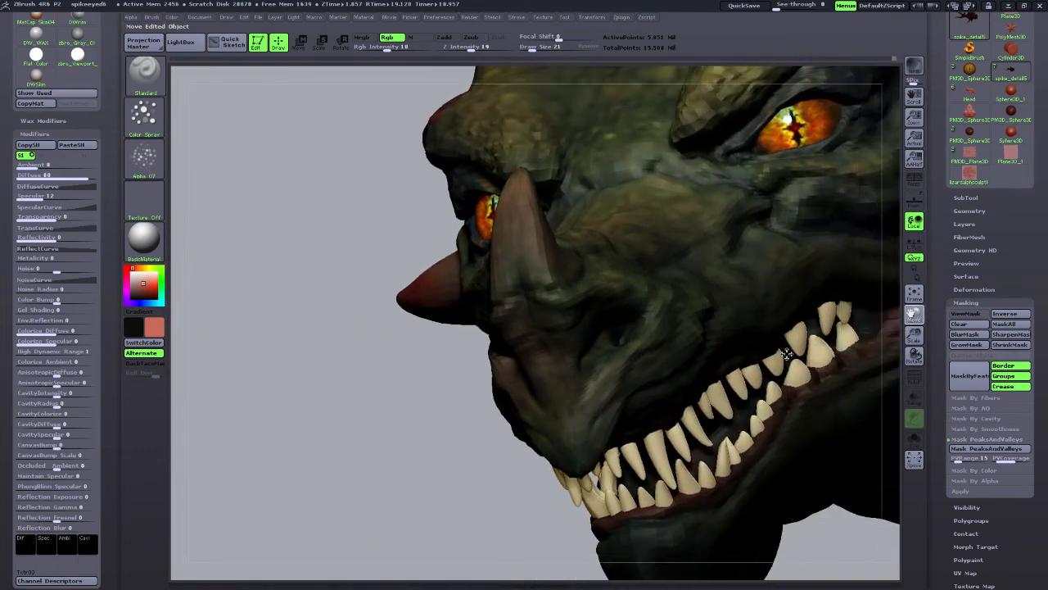
pyautogui.moveTo(395, 491); pyautogui.dragTo(600, 279)
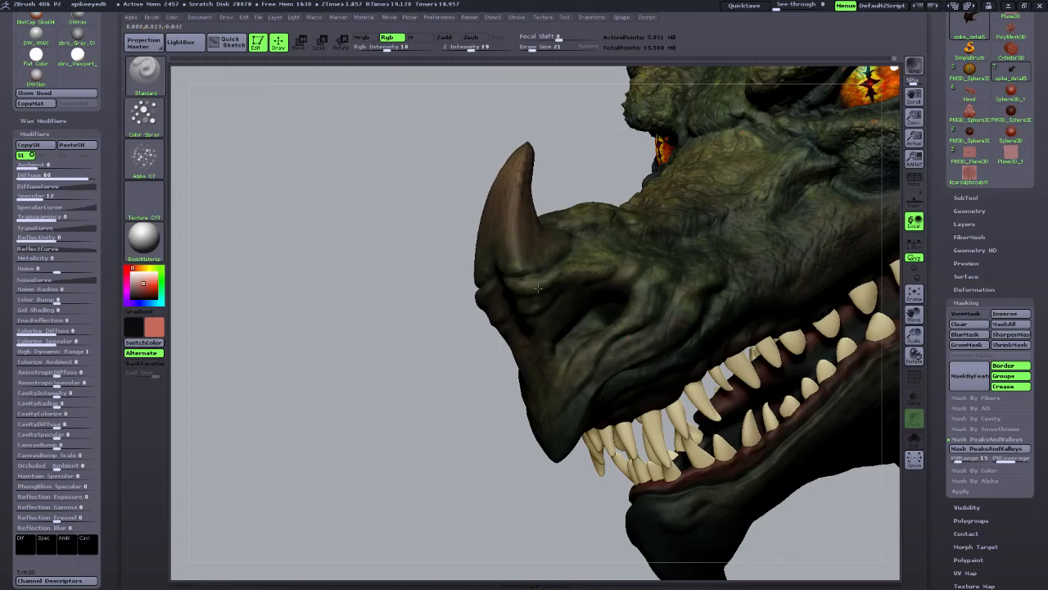
pyautogui.moveTo(433, 369); pyautogui.dragTo(508, 385)
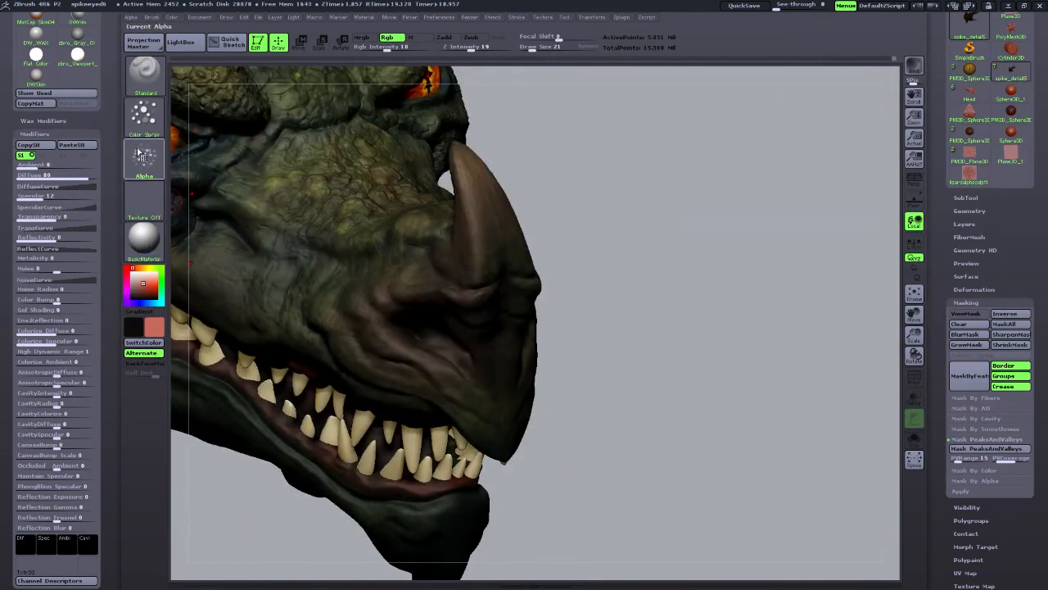
# Pick a pale yellow, set Rgb Intensity to 27 and Draw Size to 51, and spray it over the folds around the nostrils.
pyautogui.click(145, 282)
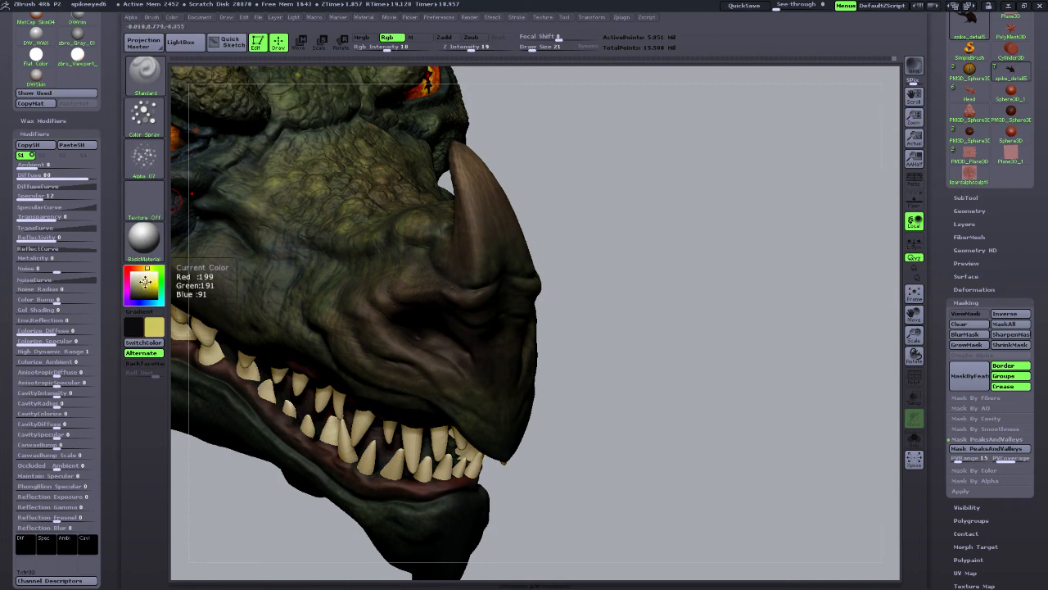
pyautogui.click(146, 280)
pyautogui.moveTo(387, 49); pyautogui.dragTo(394, 50)
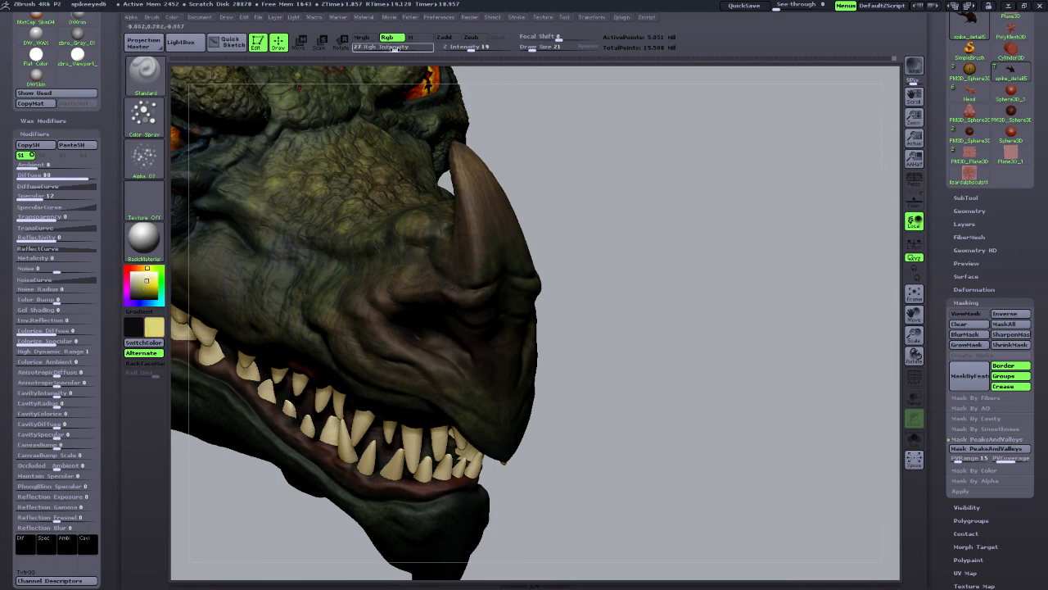
pyautogui.moveTo(532, 48); pyautogui.dragTo(538, 46)
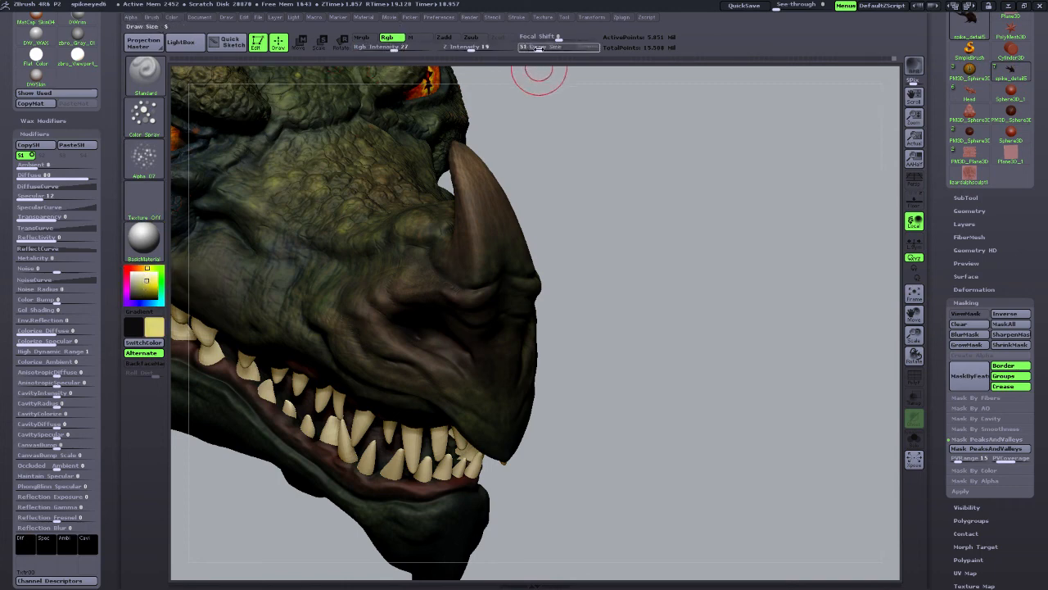
pyautogui.moveTo(416, 292)
pyautogui.mouseDown()
pyautogui.moveTo(446, 281)
pyautogui.moveTo(427, 284)
pyautogui.mouseUp()
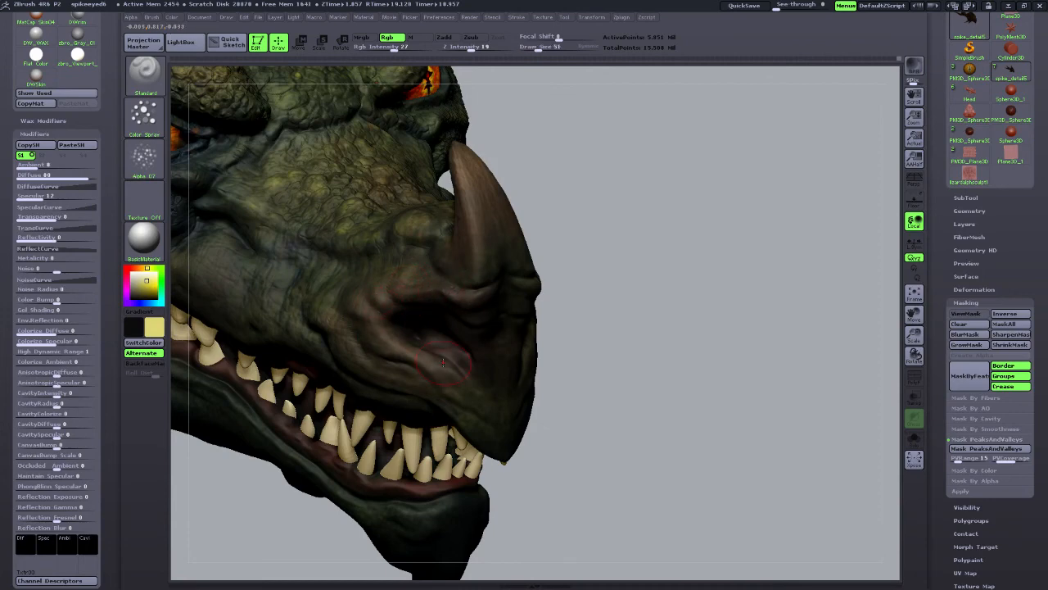
pyautogui.moveTo(564, 369)
pyautogui.mouseDown()
pyautogui.moveTo(574, 345)
pyautogui.moveTo(532, 349)
pyautogui.mouseUp()
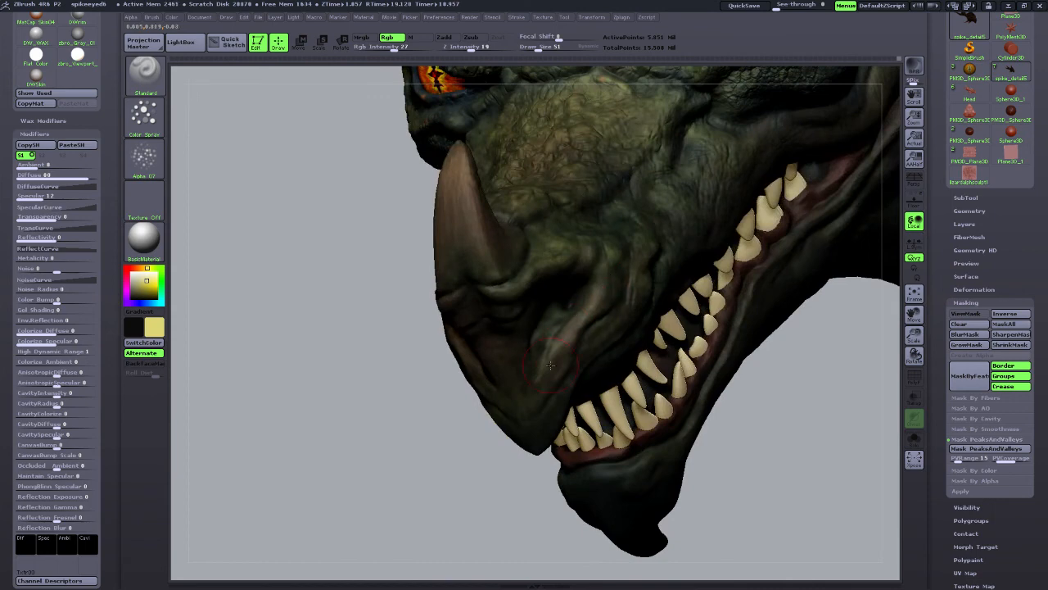
pyautogui.moveTo(402, 459); pyautogui.dragTo(475, 414)
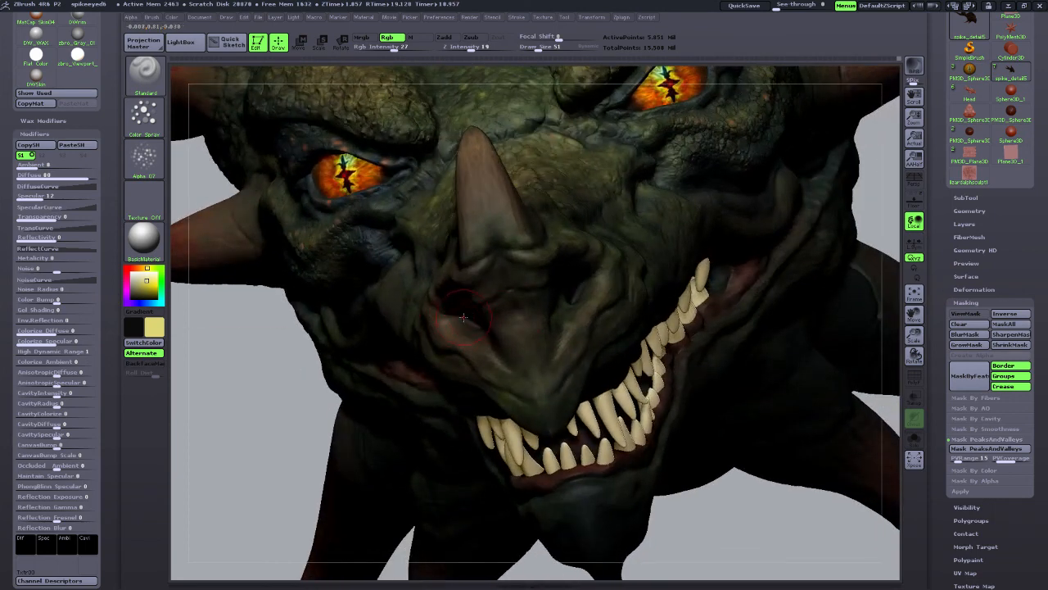
# Sample the dark brown beside the nostril and spray it around the nostrils and the base of the nose horn.
pyautogui.press('c')
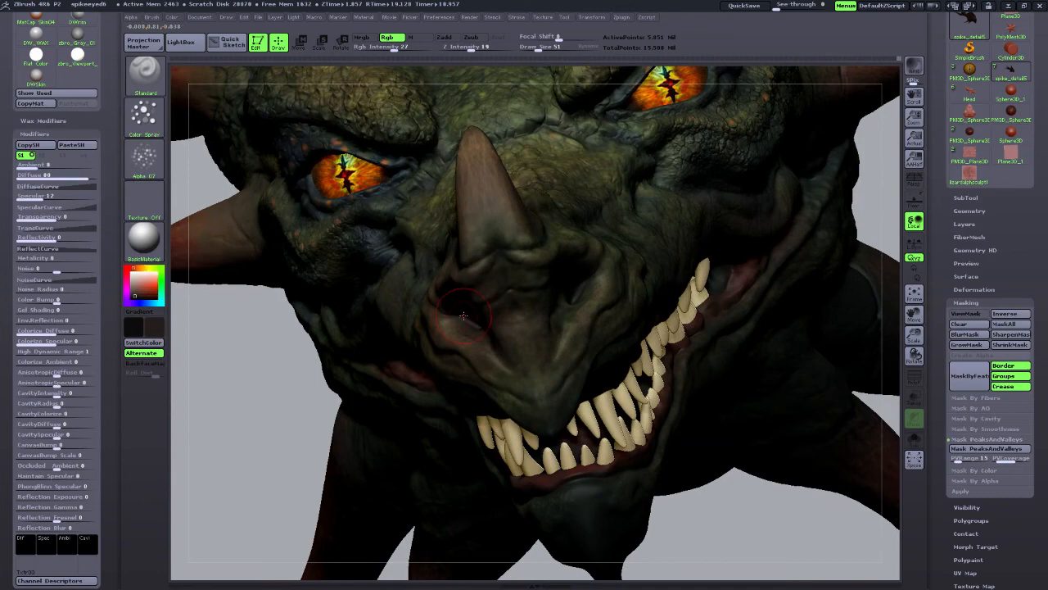
pyautogui.moveTo(295, 421); pyautogui.dragTo(281, 431)
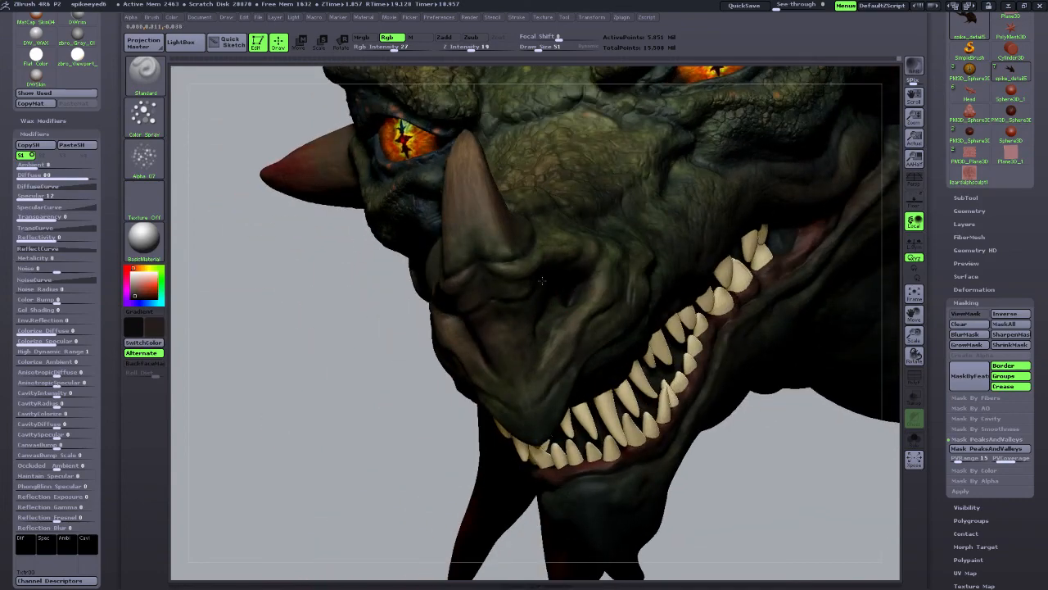
pyautogui.moveTo(364, 448); pyautogui.dragTo(326, 426)
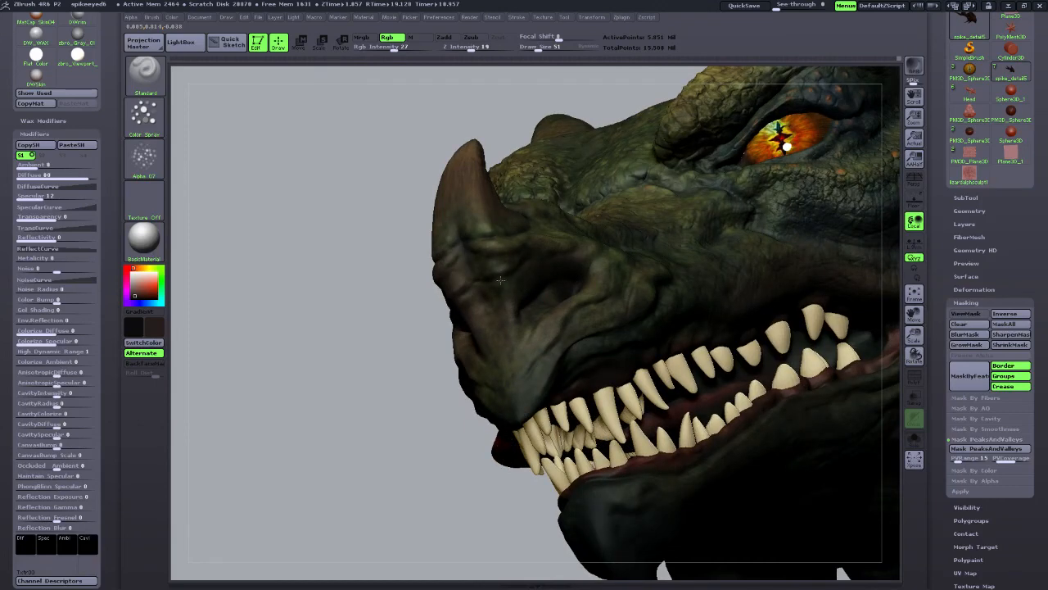
pyautogui.moveTo(363, 421); pyautogui.dragTo(496, 259)
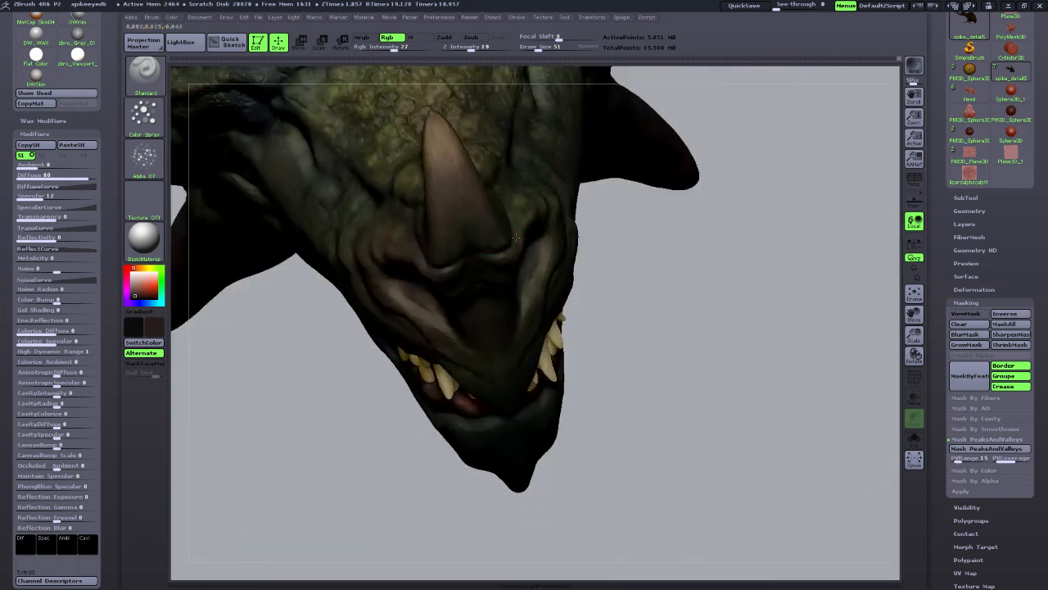
pyautogui.moveTo(512, 217); pyautogui.dragTo(547, 201)
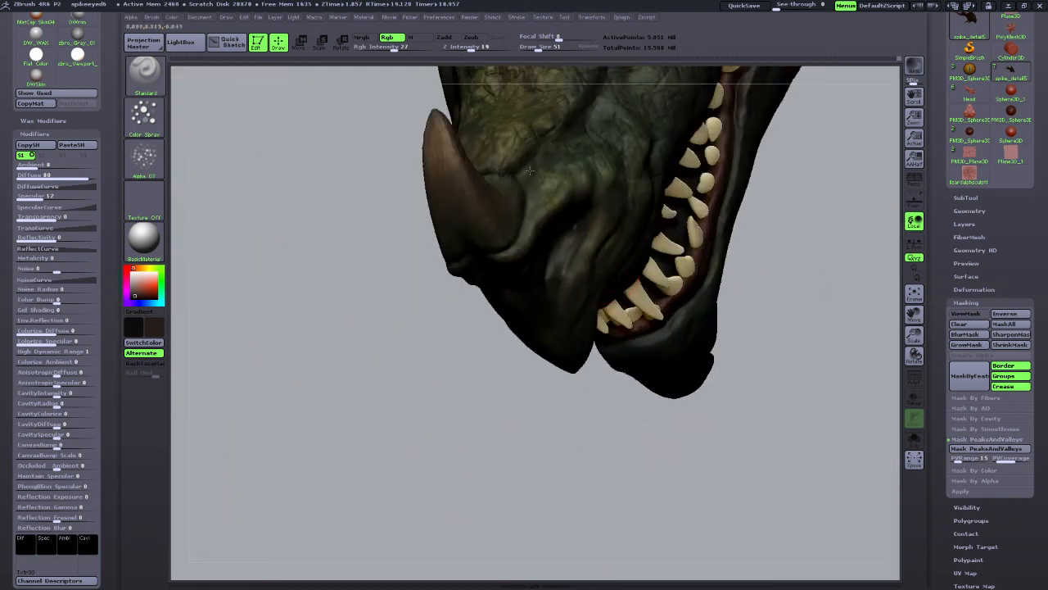
# Pick a light golden yellow for painting the nose horn.
pyautogui.moveTo(407, 406); pyautogui.dragTo(753, 317)
pyautogui.moveTo(914, 334); pyautogui.dragTo(911, 308)
pyautogui.moveTo(914, 315); pyautogui.dragTo(891, 512)
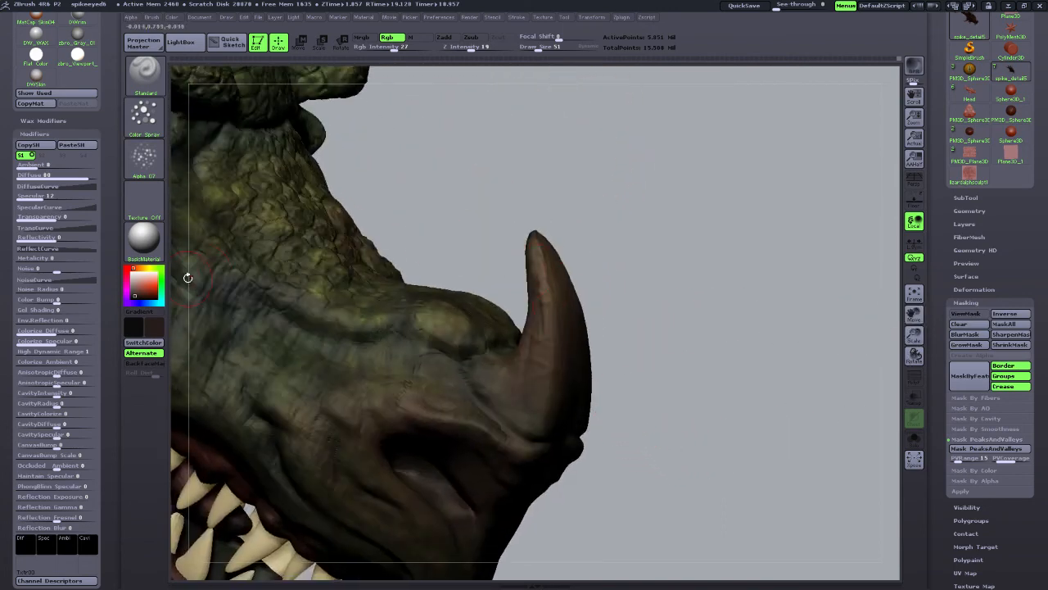
pyautogui.click(146, 269)
pyautogui.click(150, 279)
pyautogui.moveTo(150, 279); pyautogui.dragTo(151, 281)
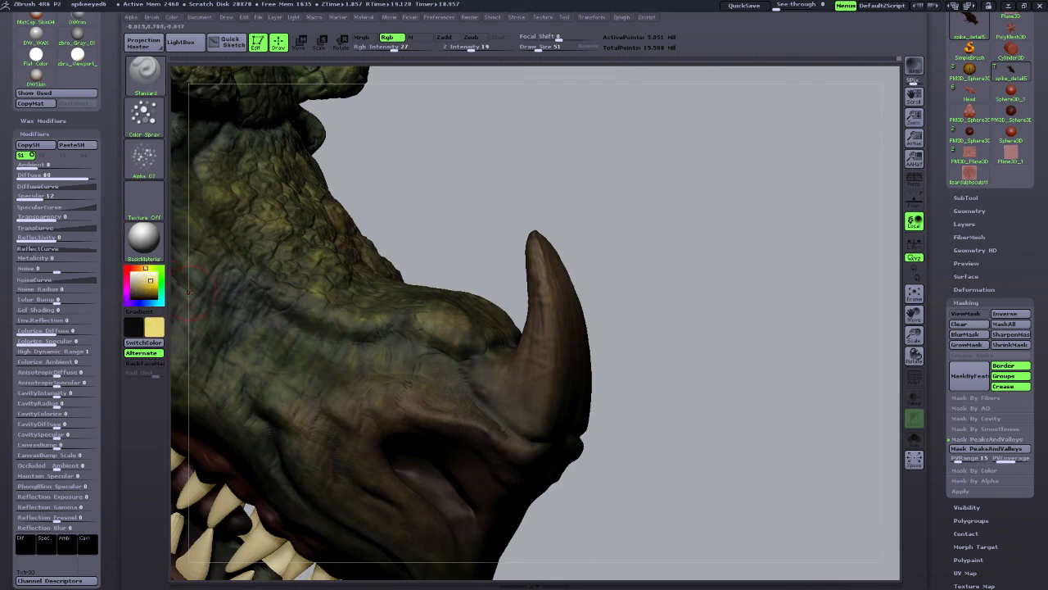
# Set the Standard brush to the FreeHand stroke with Alpha 58.
pyautogui.moveTo(539, 48); pyautogui.dragTo(532, 47)
pyautogui.click(144, 137)
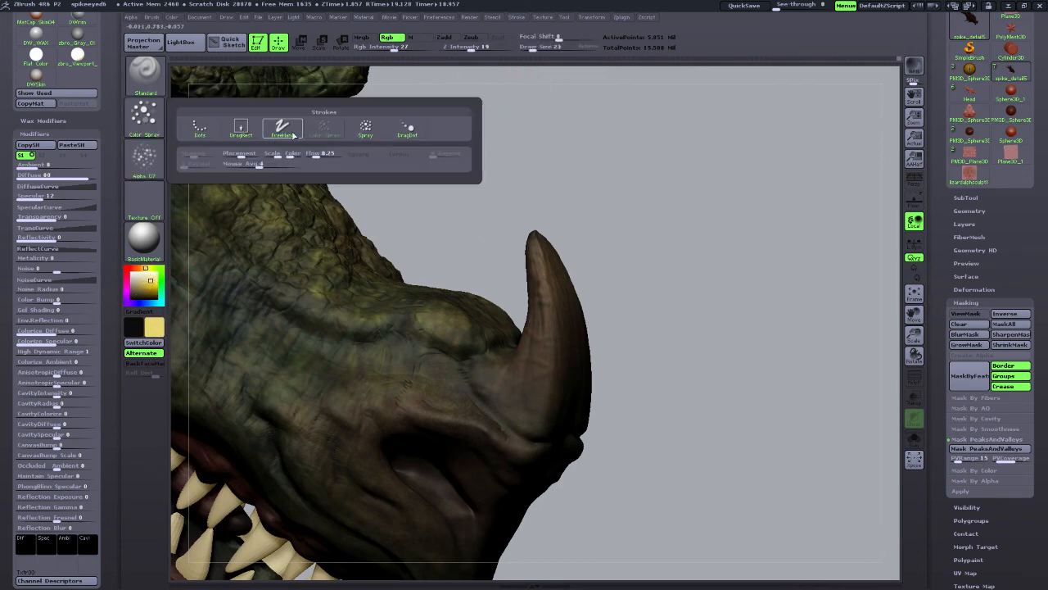
pyautogui.click(343, 123)
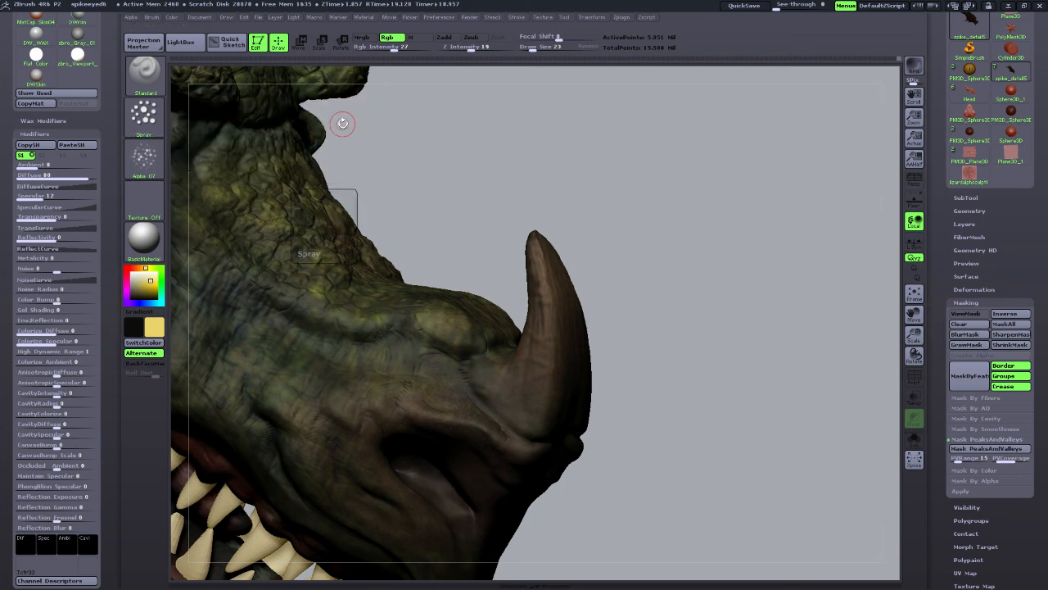
pyautogui.click(144, 155)
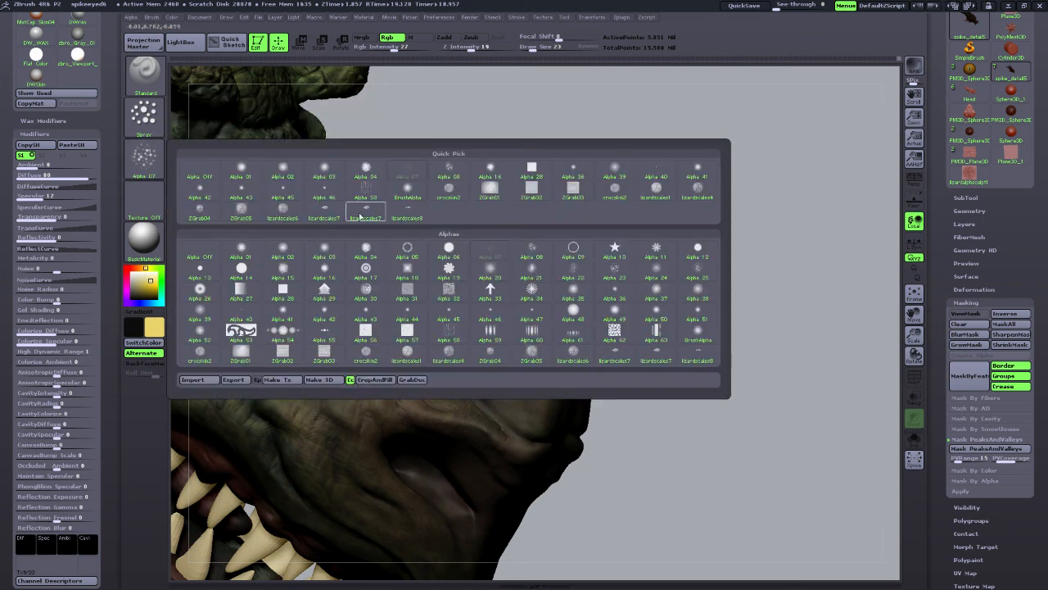
pyautogui.click(448, 336)
pyautogui.click(144, 118)
pyautogui.click(281, 130)
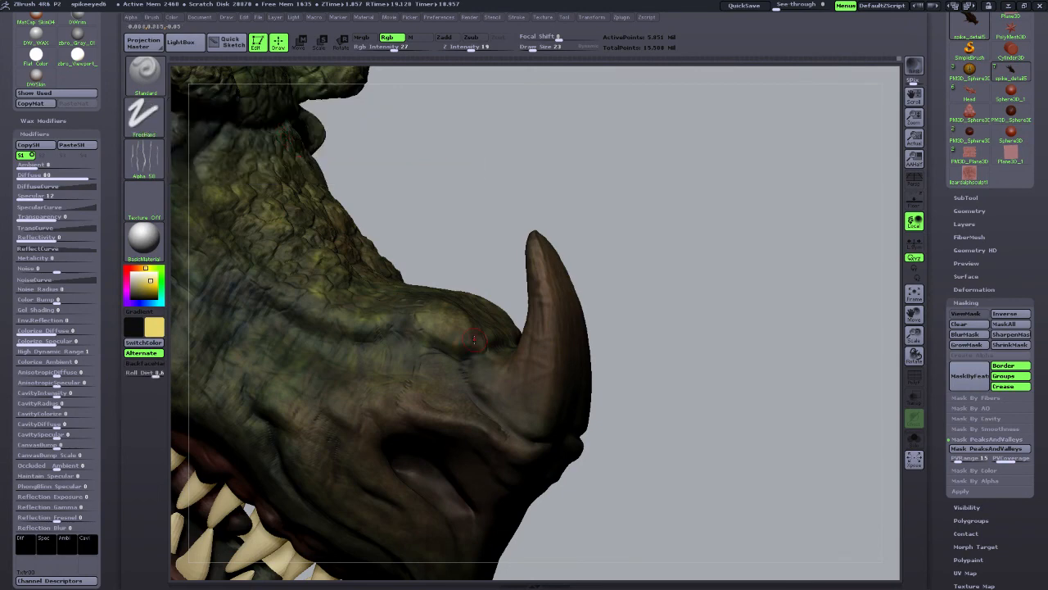
# Enlarge the Draw Size to 65 and paint light yellow streaks lengthwise along the front and sides of the nose horn.
pyautogui.moveTo(534, 46); pyautogui.dragTo(540, 46)
pyautogui.moveTo(691, 370); pyautogui.dragTo(673, 384)
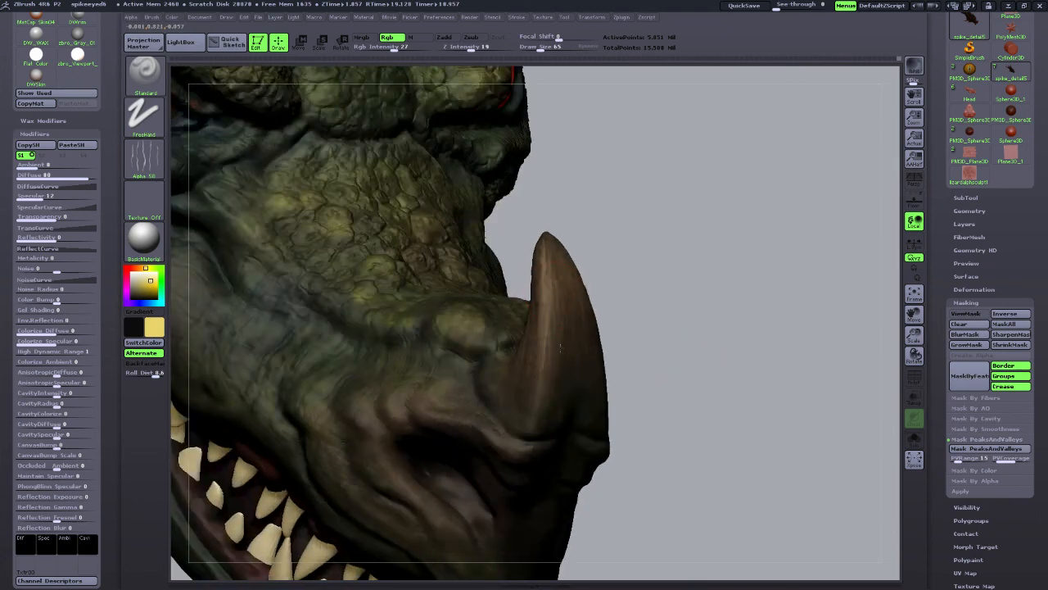
pyautogui.moveTo(692, 348); pyautogui.dragTo(670, 363)
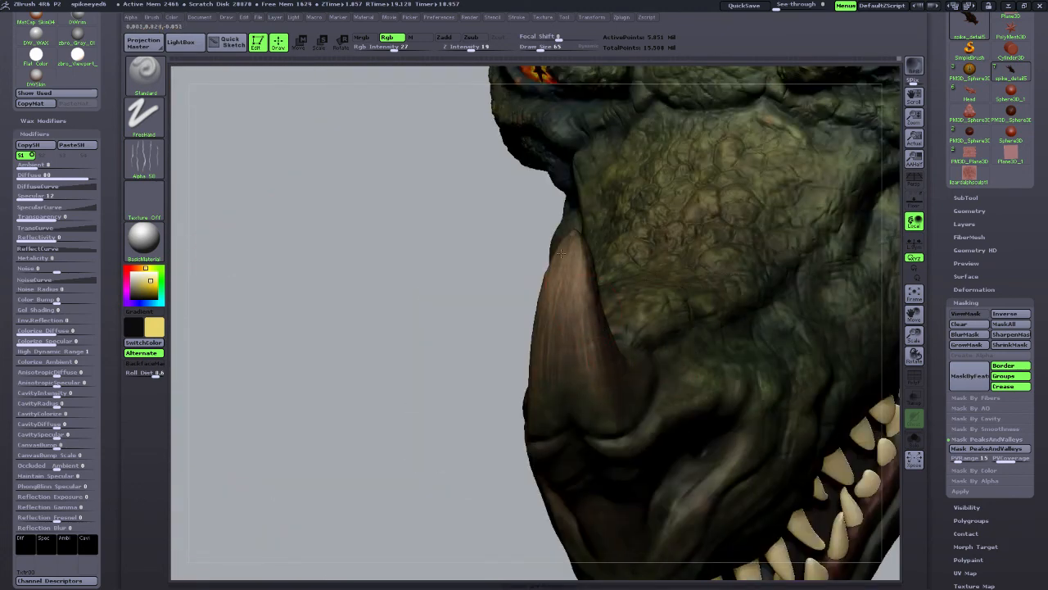
pyautogui.moveTo(510, 363); pyautogui.dragTo(591, 347)
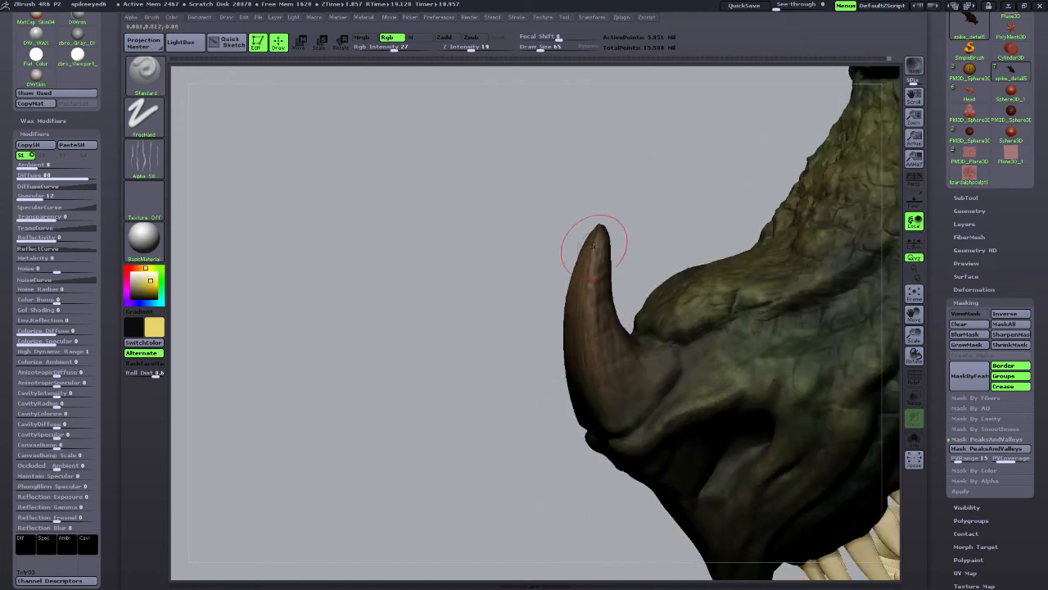
pyautogui.moveTo(543, 335); pyautogui.dragTo(574, 234)
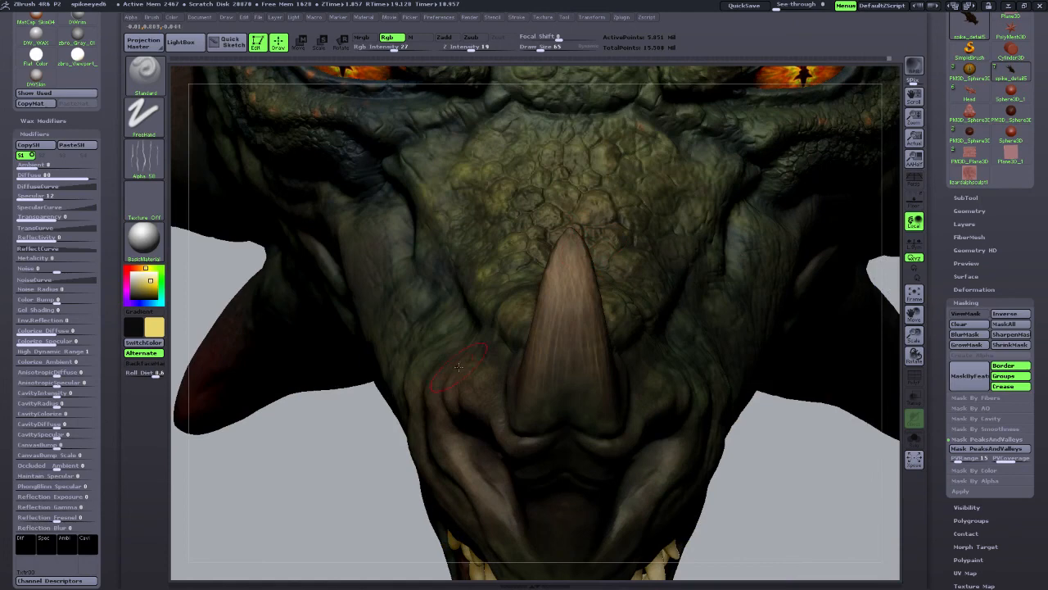
# Pick a paler beige, reduce the Draw Size to 38 and paint finer streaks on the side of the nose horn.
pyautogui.moveTo(331, 465); pyautogui.dragTo(414, 452)
pyautogui.click(141, 279)
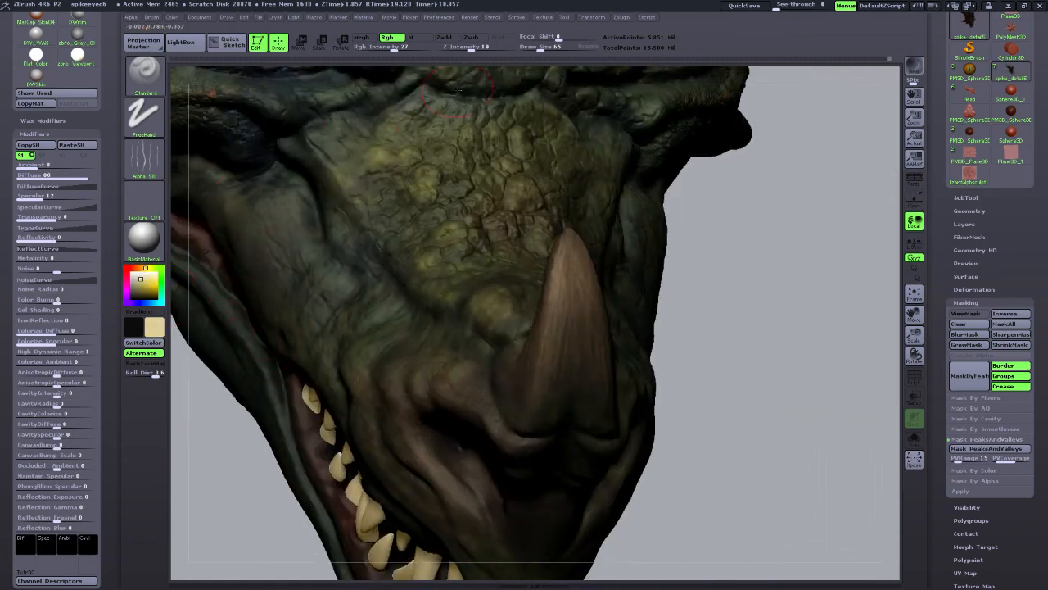
pyautogui.moveTo(534, 47); pyautogui.dragTo(531, 46)
pyautogui.moveTo(737, 363); pyautogui.dragTo(555, 325)
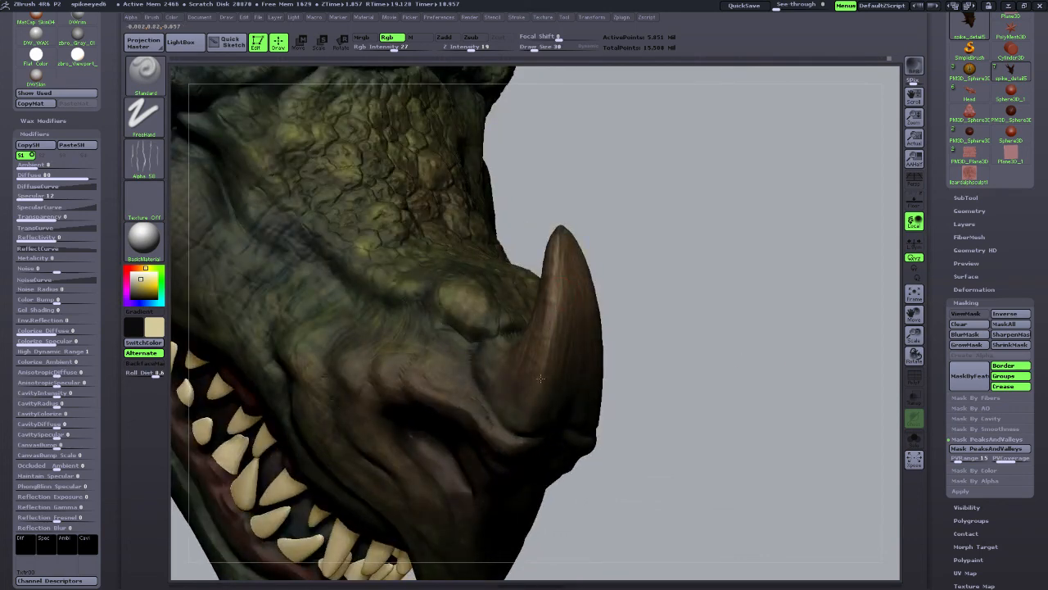
# Enlarge the Draw Size to about 96 and brush broader beige streaks over the front of the nose horn.
pyautogui.moveTo(540, 47); pyautogui.dragTo(551, 46)
pyautogui.moveTo(657, 333)
pyautogui.mouseDown()
pyautogui.moveTo(655, 349)
pyautogui.moveTo(589, 282)
pyautogui.mouseUp()
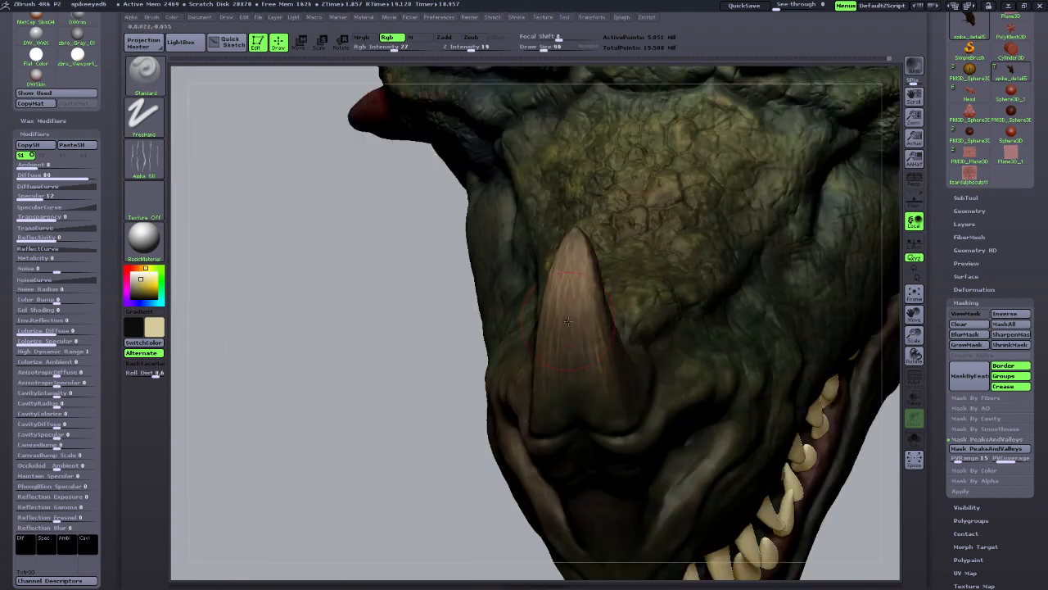
pyautogui.moveTo(569, 321); pyautogui.dragTo(511, 295, button='right')
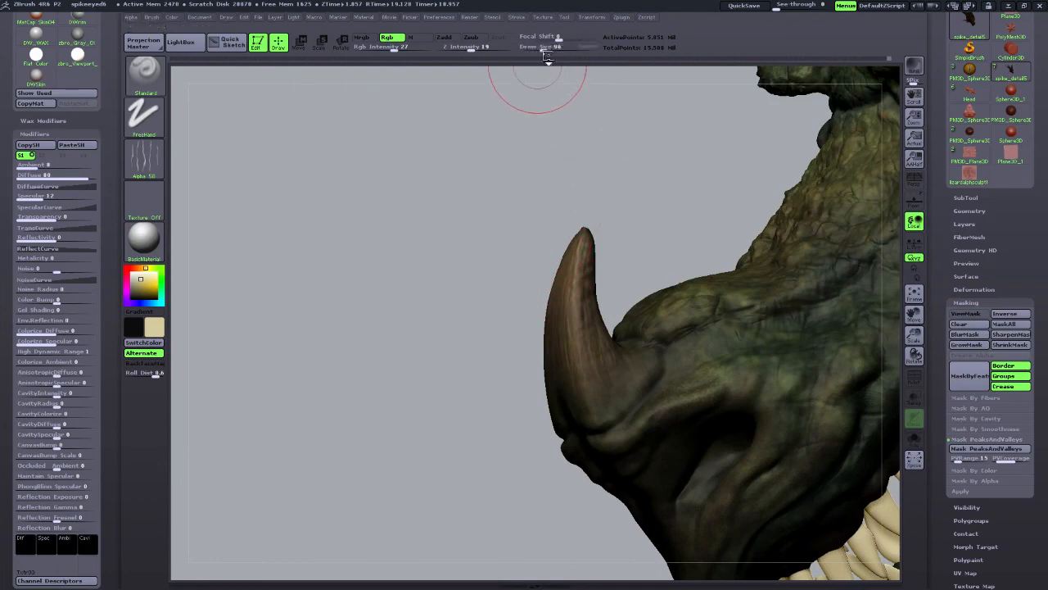
# Reduce the Draw Size to 45 and refine the beige streaks around all sides of the nose horn from base to tip.
pyautogui.moveTo(558, 47); pyautogui.dragTo(538, 47)
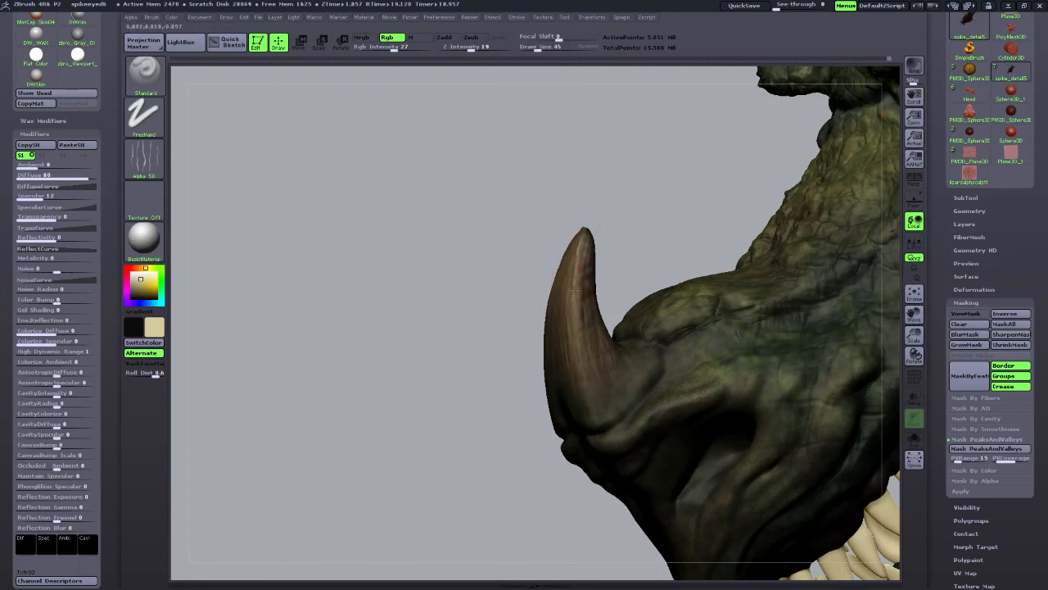
pyautogui.moveTo(596, 312); pyautogui.dragTo(599, 304, button='right')
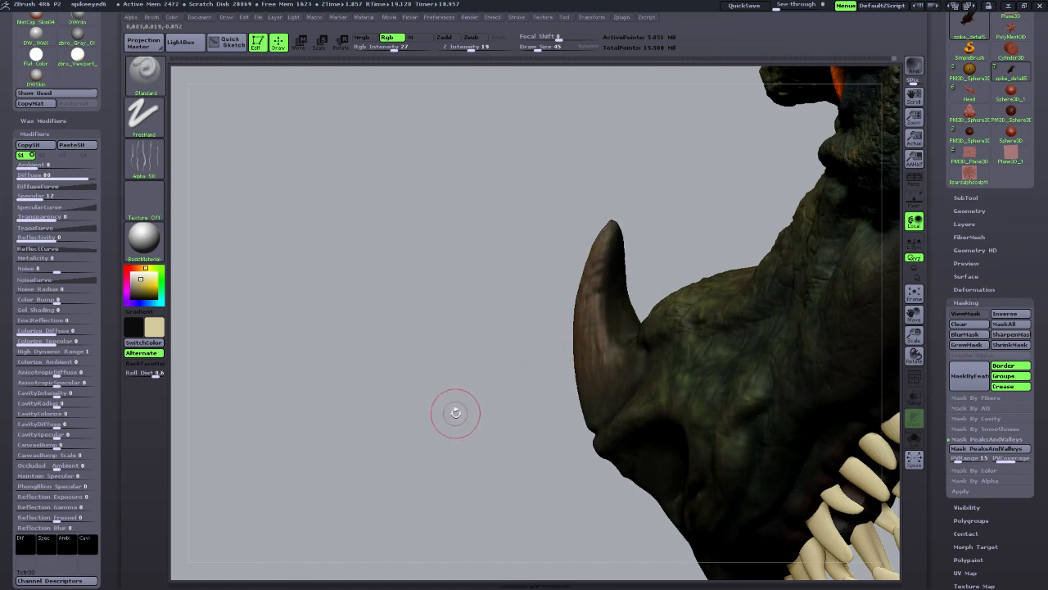
pyautogui.moveTo(453, 411)
pyautogui.mouseDown(button='right')
pyautogui.moveTo(600, 345)
pyautogui.moveTo(516, 336)
pyautogui.mouseUp(button='right')
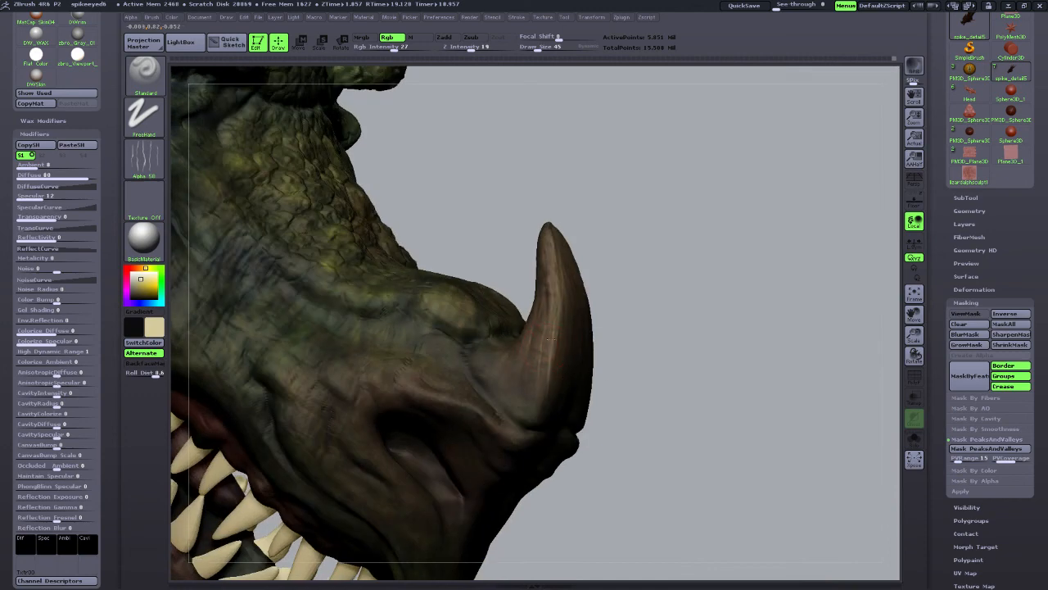
pyautogui.moveTo(574, 308)
pyautogui.mouseDown(button='right')
pyautogui.moveTo(644, 286)
pyautogui.moveTo(612, 276)
pyautogui.moveTo(668, 296)
pyautogui.moveTo(565, 300)
pyautogui.mouseUp(button='right')
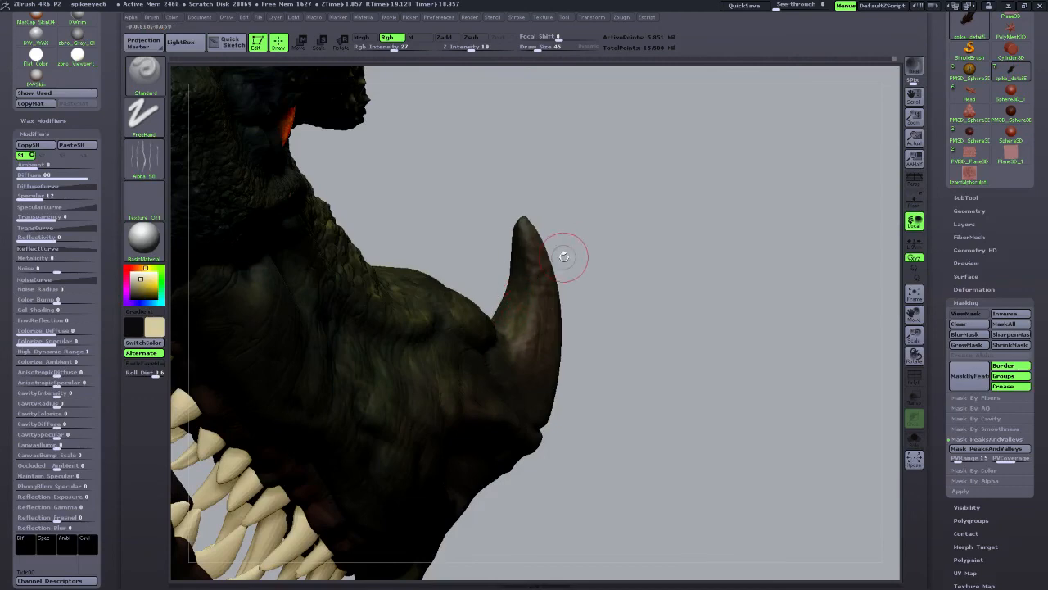
pyautogui.moveTo(639, 318)
pyautogui.mouseDown(button='right')
pyautogui.moveTo(522, 303)
pyautogui.moveTo(634, 363)
pyautogui.moveTo(488, 339)
pyautogui.mouseUp(button='right')
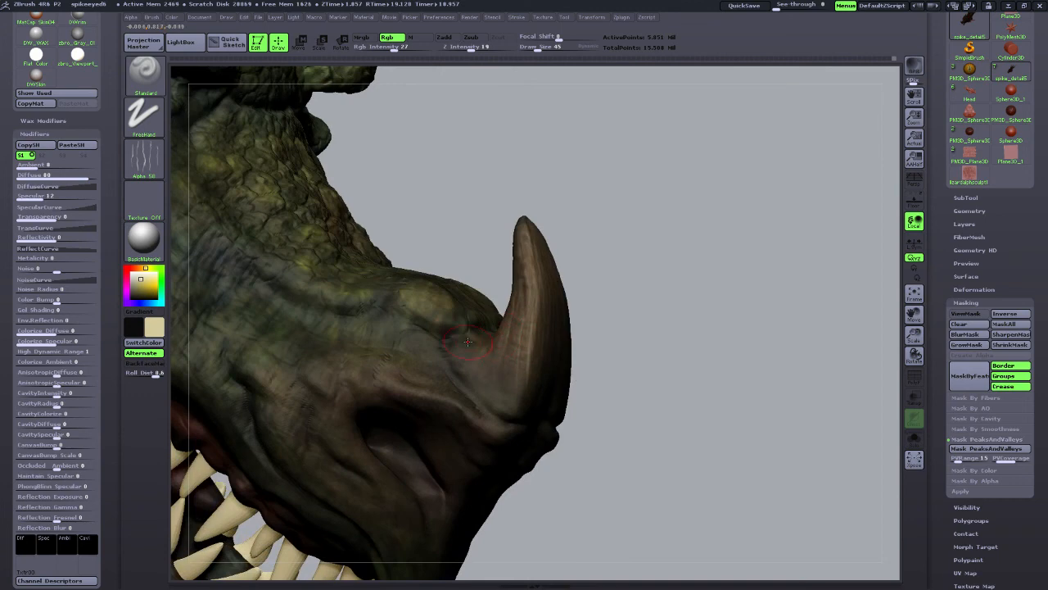
pyautogui.moveTo(660, 367); pyautogui.dragTo(547, 396, button='right')
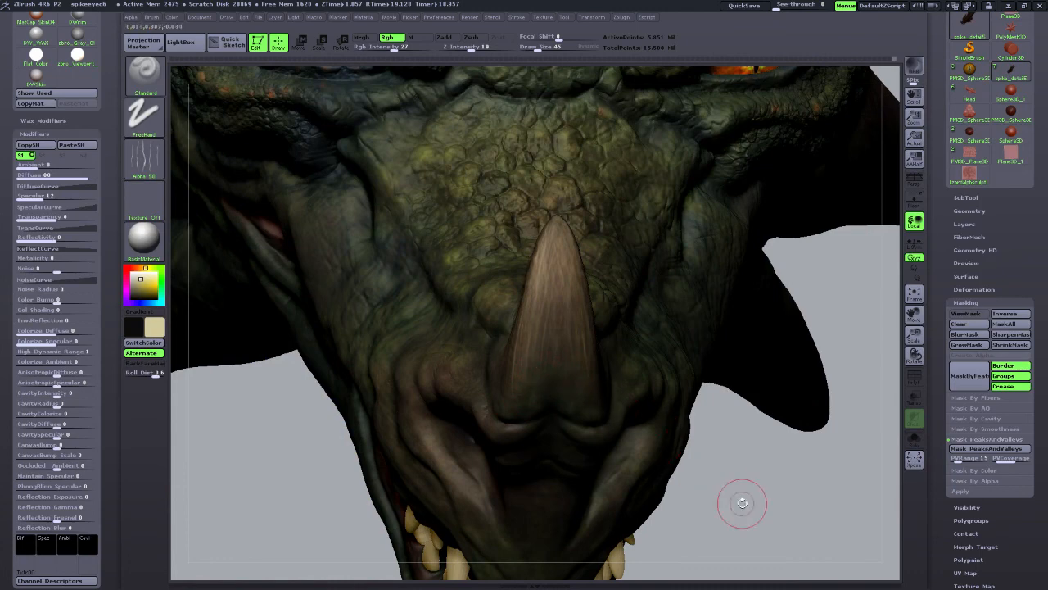
pyautogui.moveTo(739, 500); pyautogui.dragTo(601, 363, button='right')
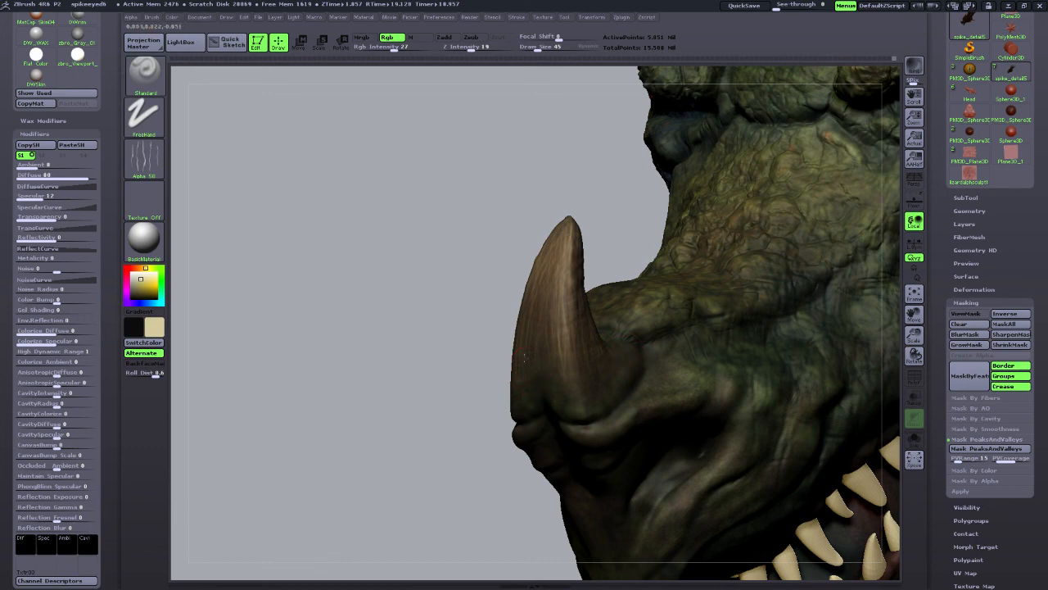
# Pick a saturated red as the painting colour and reduce the Draw Size to 36.
pyautogui.moveTo(913, 336); pyautogui.dragTo(903, 280)
pyautogui.moveTo(744, 488)
pyautogui.mouseDown()
pyautogui.moveTo(684, 516)
pyautogui.moveTo(796, 488)
pyautogui.mouseUp()
pyautogui.keyDown('ctrl'); pyautogui.moveTo(713, 467); pyautogui.dragTo(692, 461); pyautogui.keyUp('ctrl')
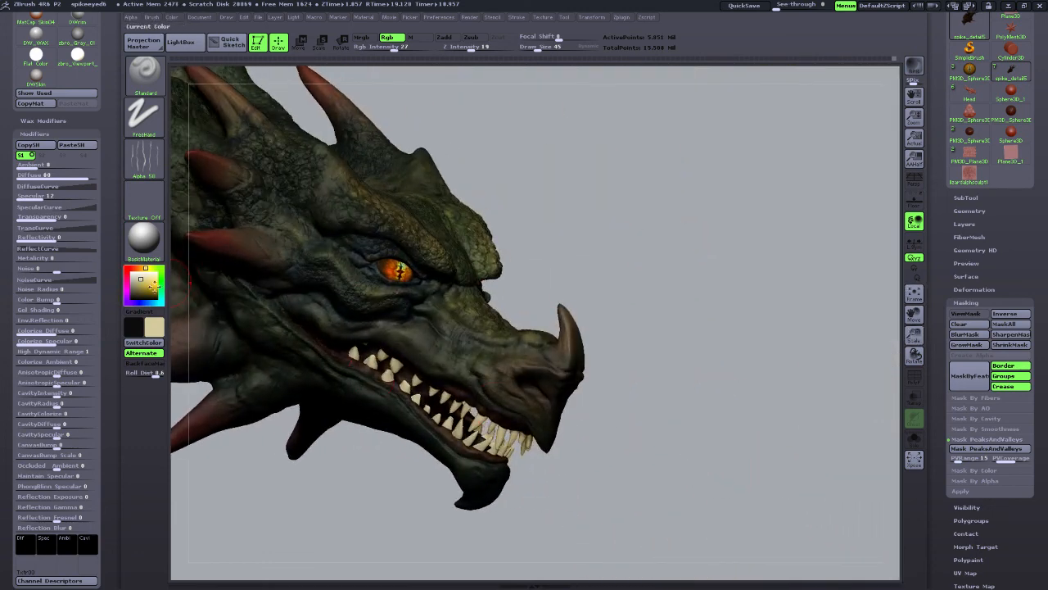
pyautogui.click(136, 269)
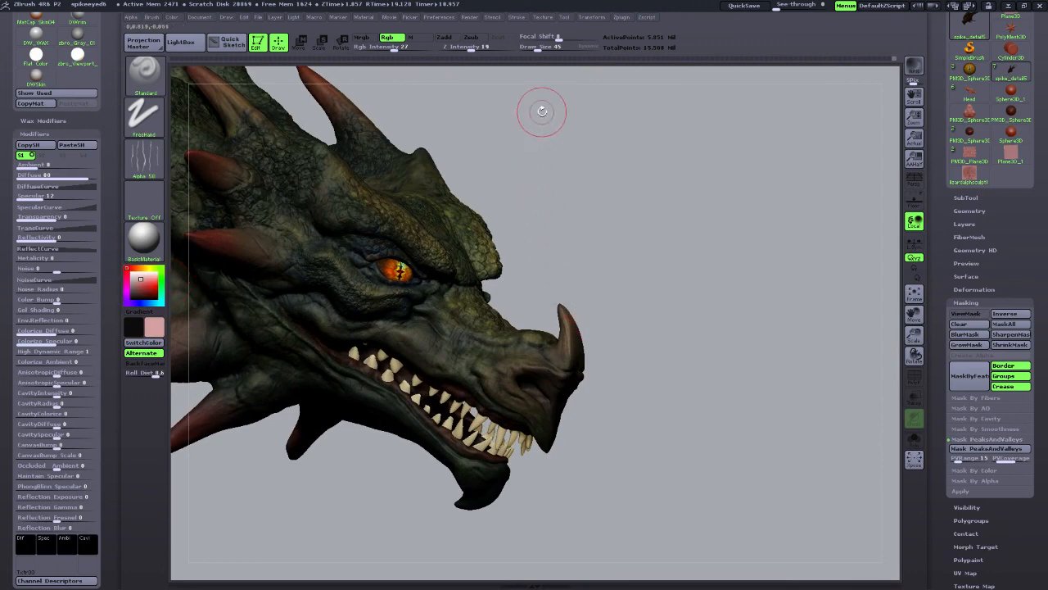
pyautogui.moveTo(667, 330)
pyautogui.mouseDown()
pyautogui.moveTo(564, 299)
pyautogui.moveTo(508, 323)
pyautogui.mouseUp()
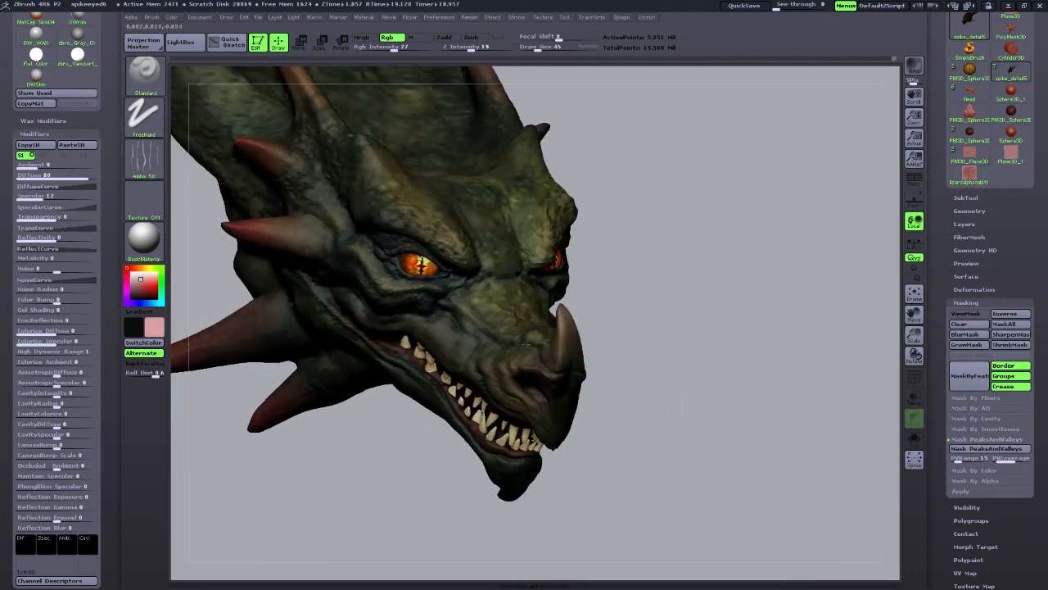
pyautogui.click(152, 283)
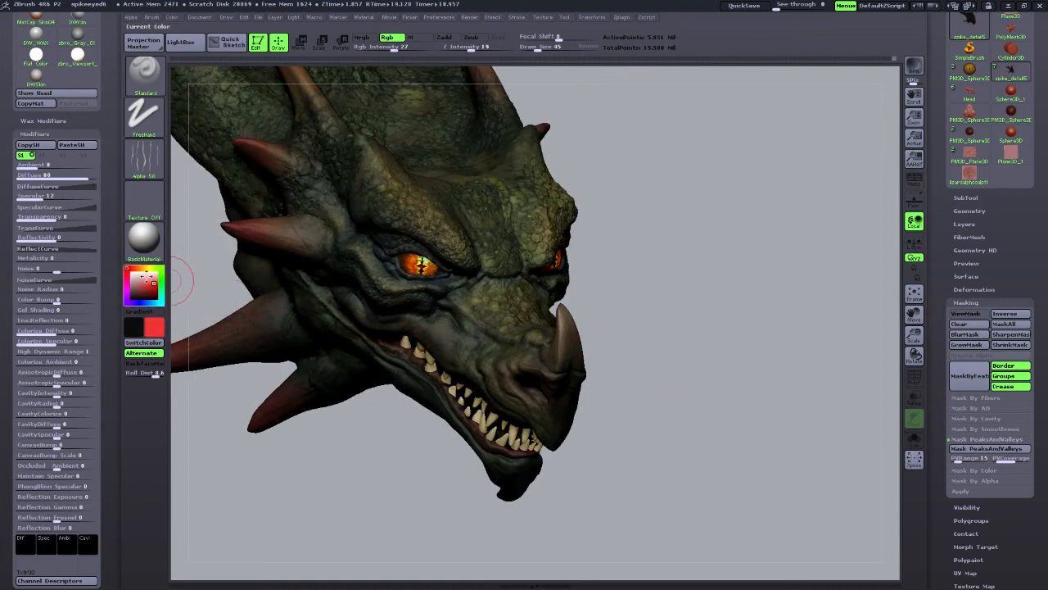
pyautogui.moveTo(673, 377); pyautogui.dragTo(574, 368)
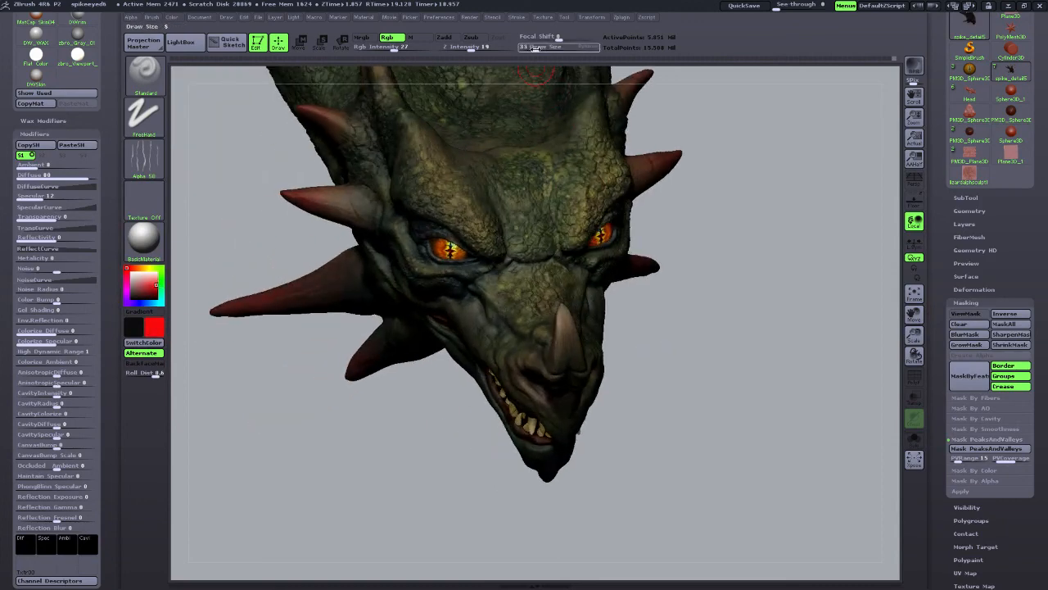
pyautogui.moveTo(681, 398); pyautogui.dragTo(573, 337)
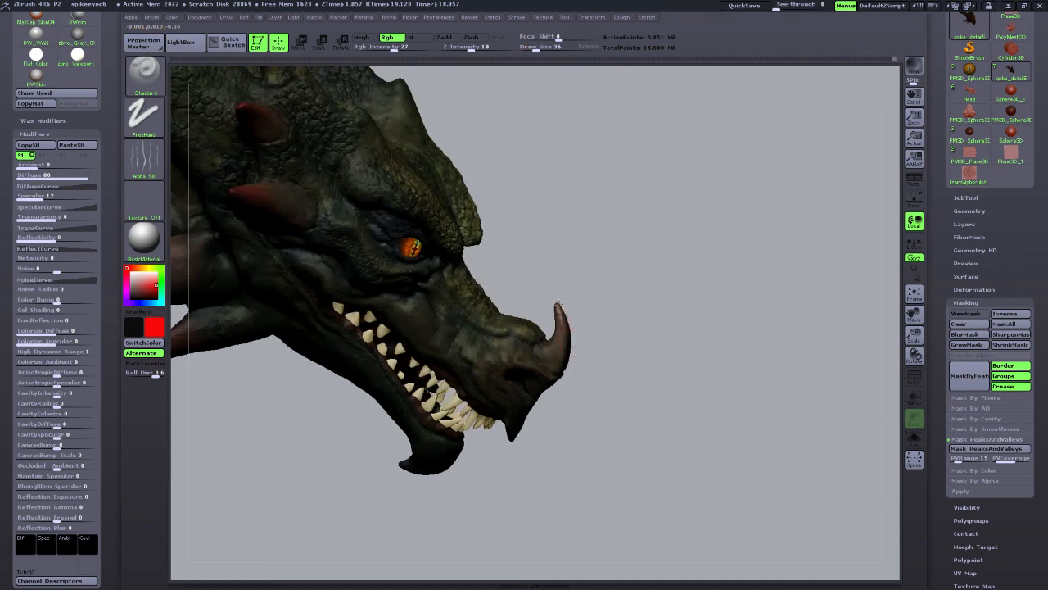
# Paint red streaks over the tip of the nose horn, covering its front and both sides.
pyautogui.moveTo(671, 391); pyautogui.dragTo(550, 357)
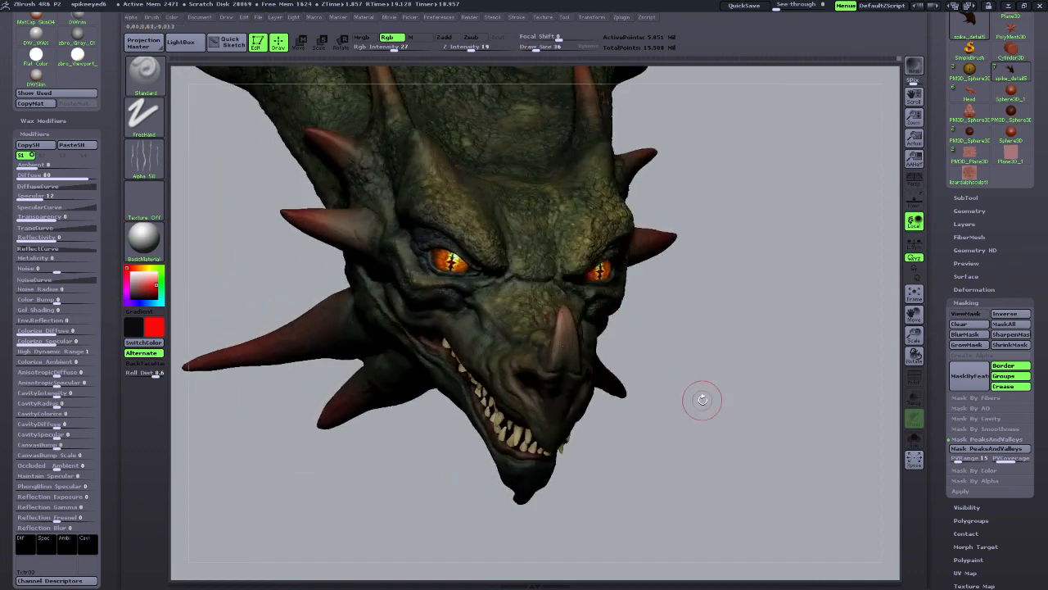
pyautogui.moveTo(702, 400); pyautogui.dragTo(580, 391)
pyautogui.moveTo(914, 335); pyautogui.dragTo(914, 365)
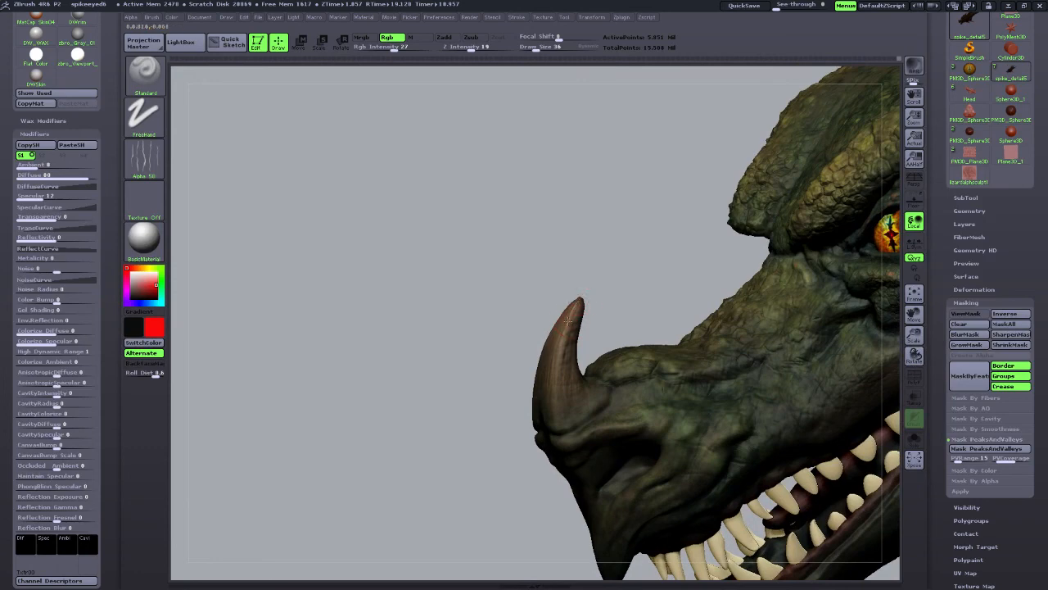
pyautogui.moveTo(496, 393); pyautogui.dragTo(576, 303)
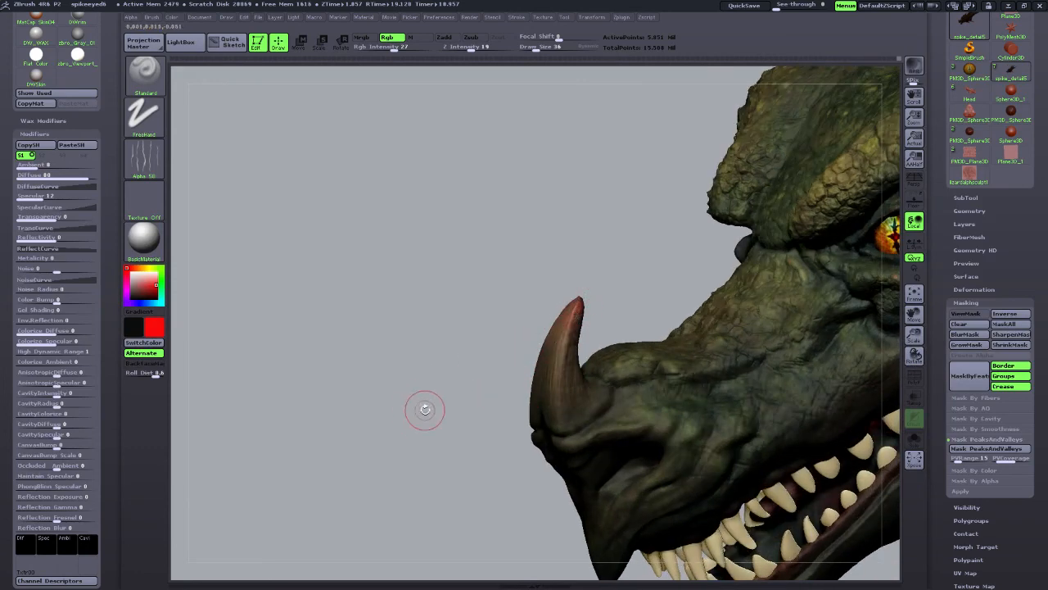
pyautogui.moveTo(423, 409)
pyautogui.mouseDown()
pyautogui.moveTo(538, 395)
pyautogui.moveTo(555, 333)
pyautogui.mouseUp()
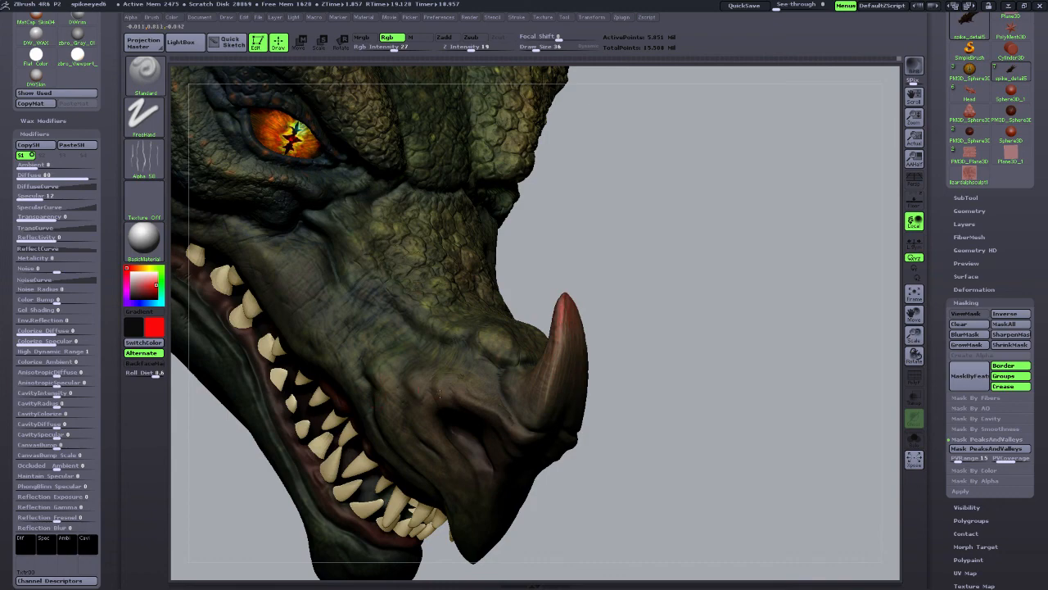
pyautogui.moveTo(645, 460); pyautogui.dragTo(460, 403)
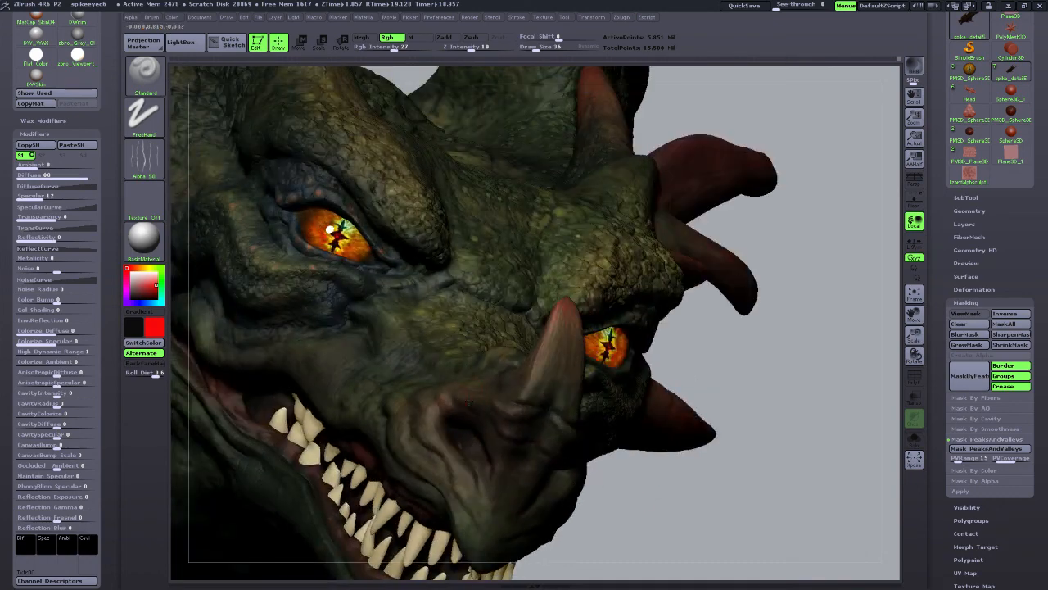
pyautogui.moveTo(665, 491)
pyautogui.mouseDown()
pyautogui.moveTo(697, 503)
pyautogui.moveTo(652, 484)
pyautogui.mouseUp()
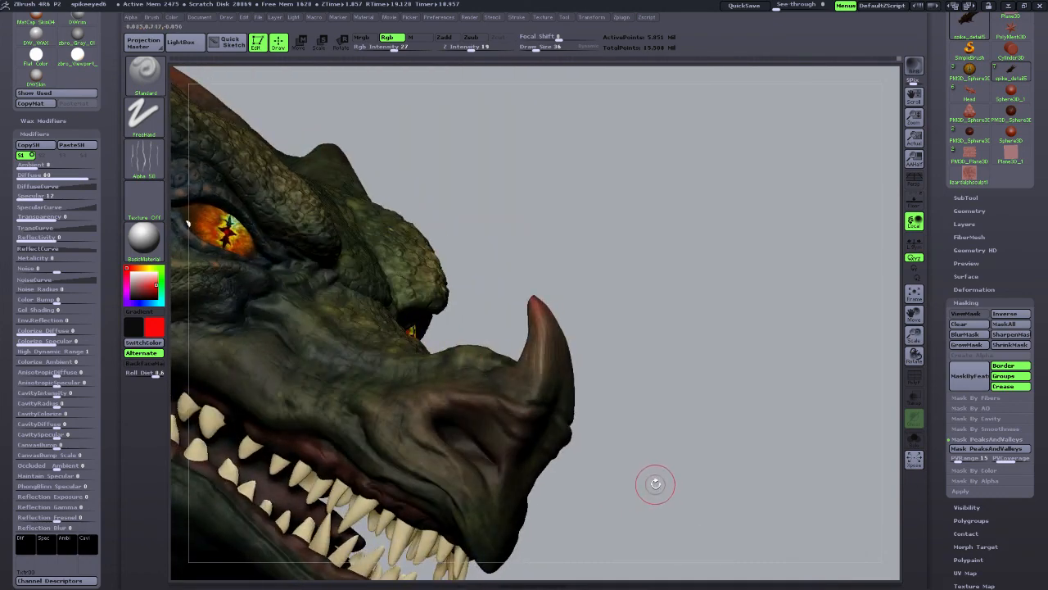
pyautogui.press('ctrl')
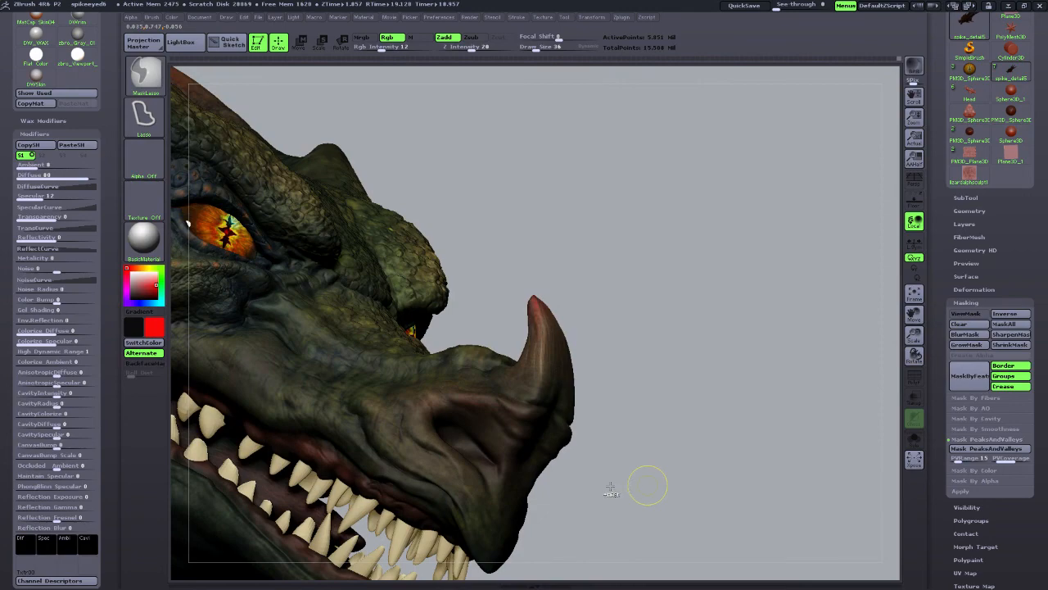
pyautogui.moveTo(627, 440)
pyautogui.mouseDown()
pyautogui.moveTo(617, 483)
pyautogui.moveTo(334, 492)
pyautogui.moveTo(326, 479)
pyautogui.mouseUp()
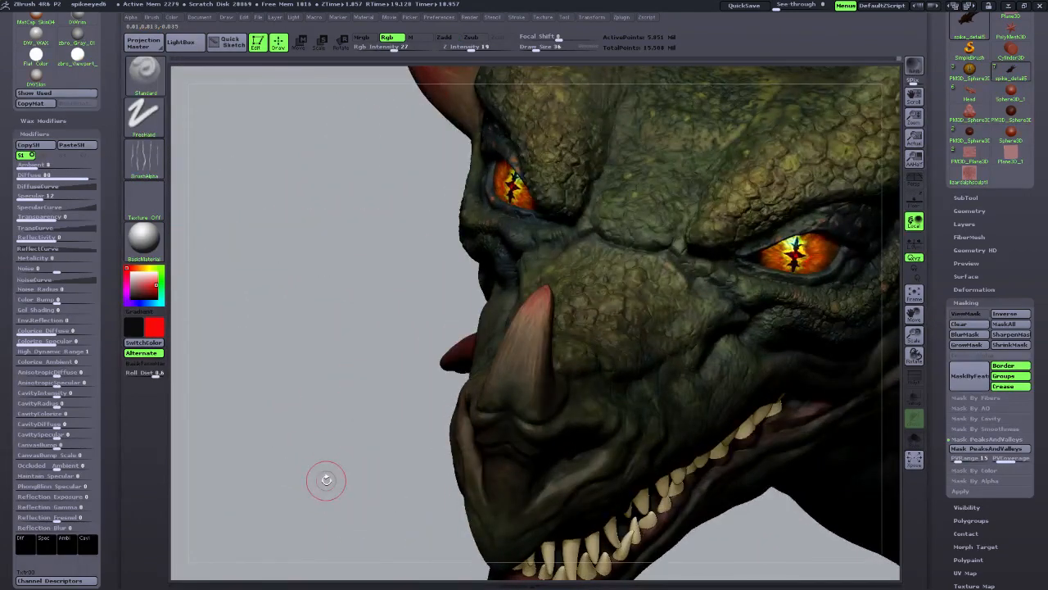